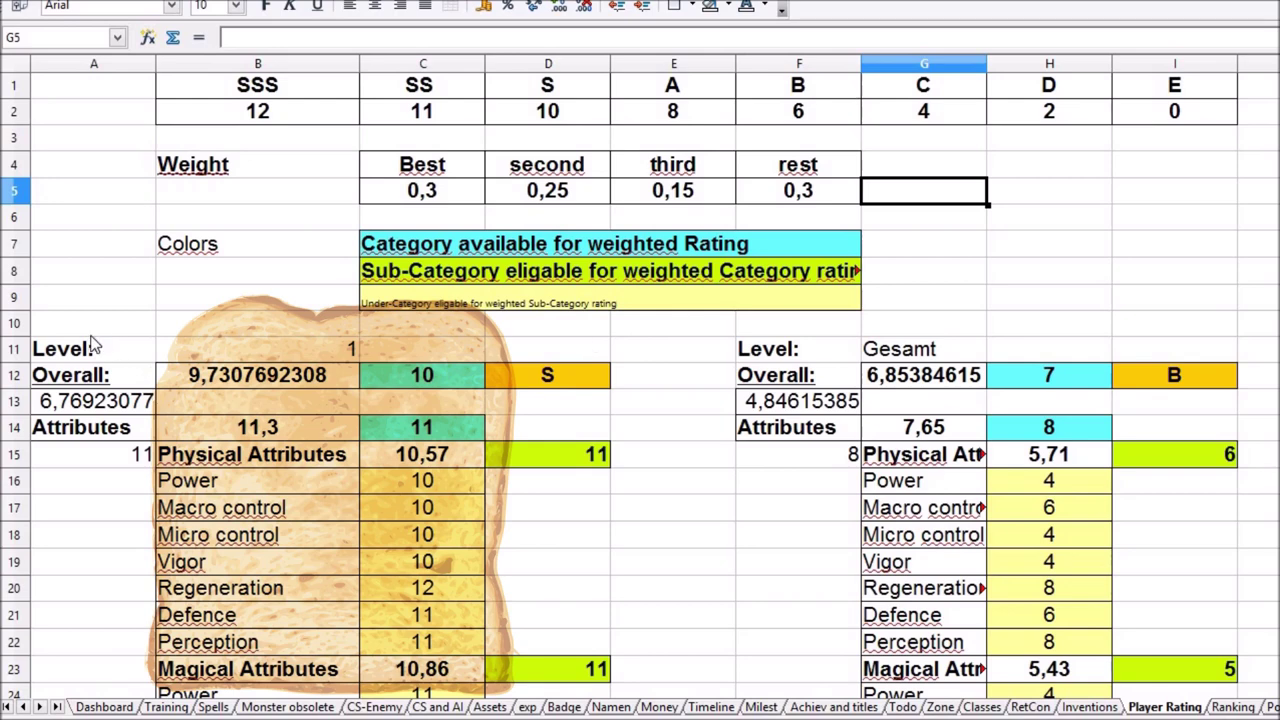
Mark the left player's whole rating block, then clear the selection.
left_click_drag(95, 322, 95, 349)
left_click_drag(480, 525, 548, 693)
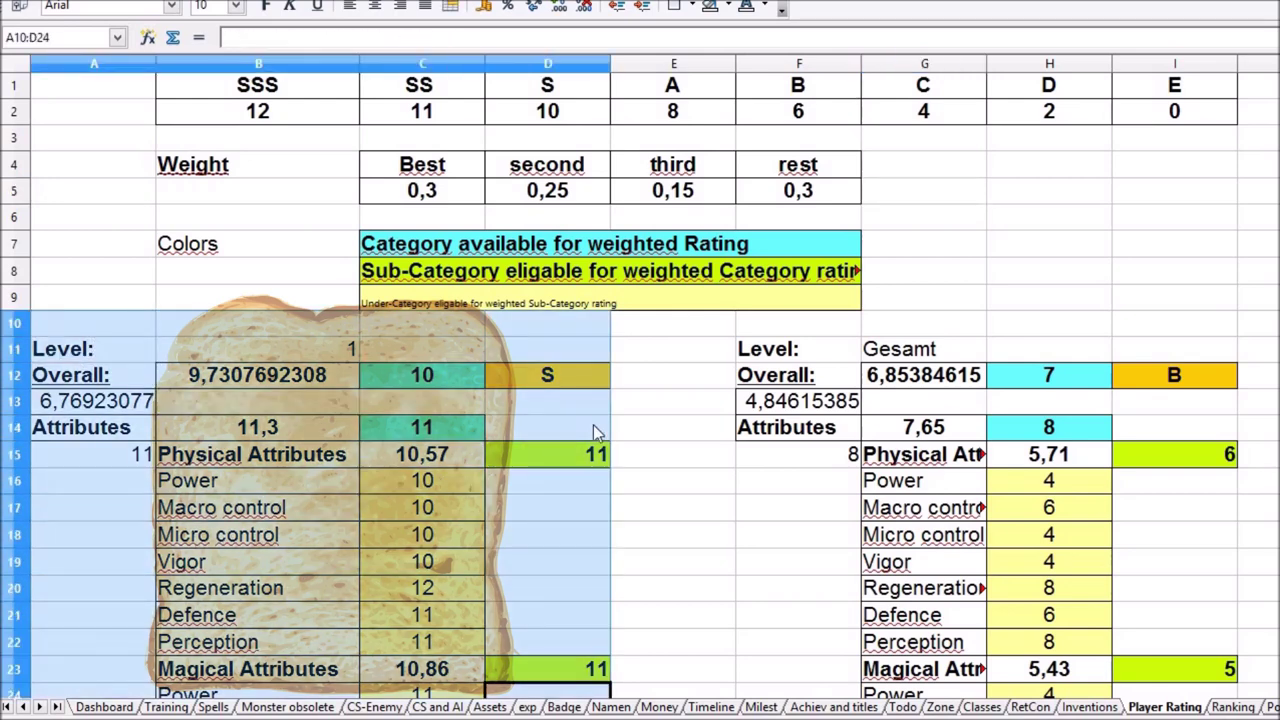
left_click(811, 325)
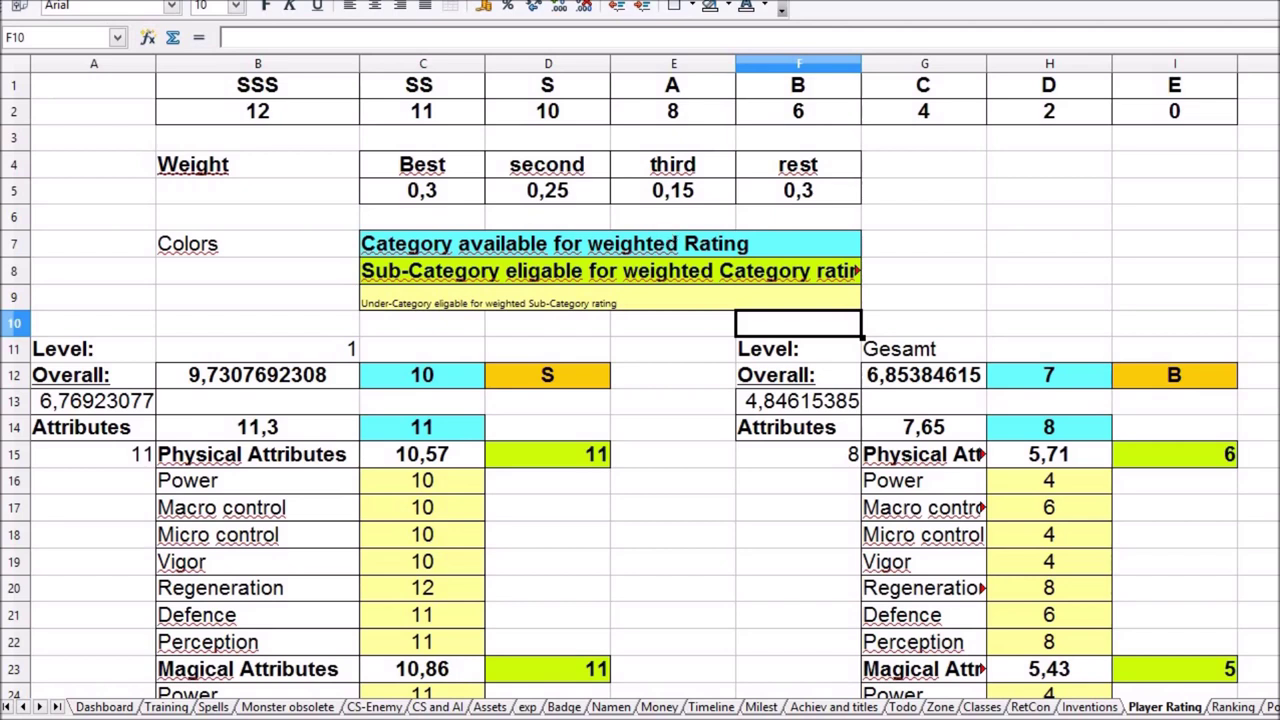
Step through the rank cells from SSS to C and back to SSS.
left_click(287, 96)
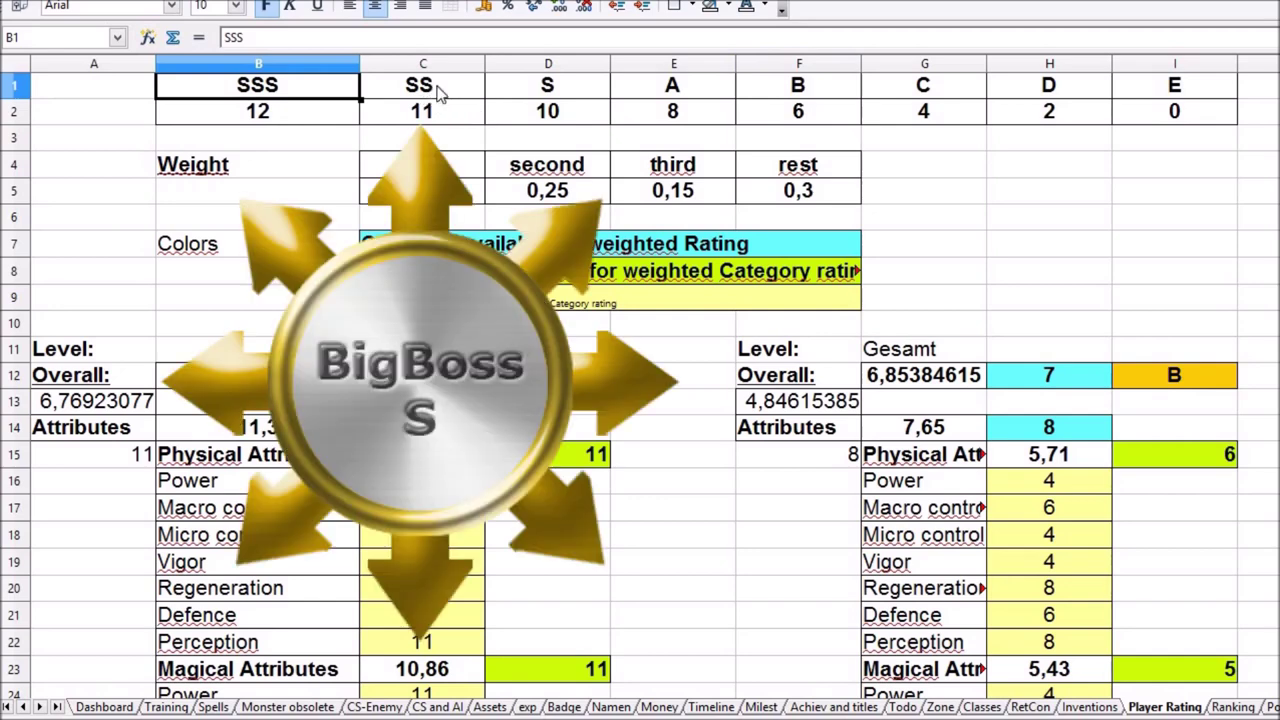
key("Right")
key("Right")
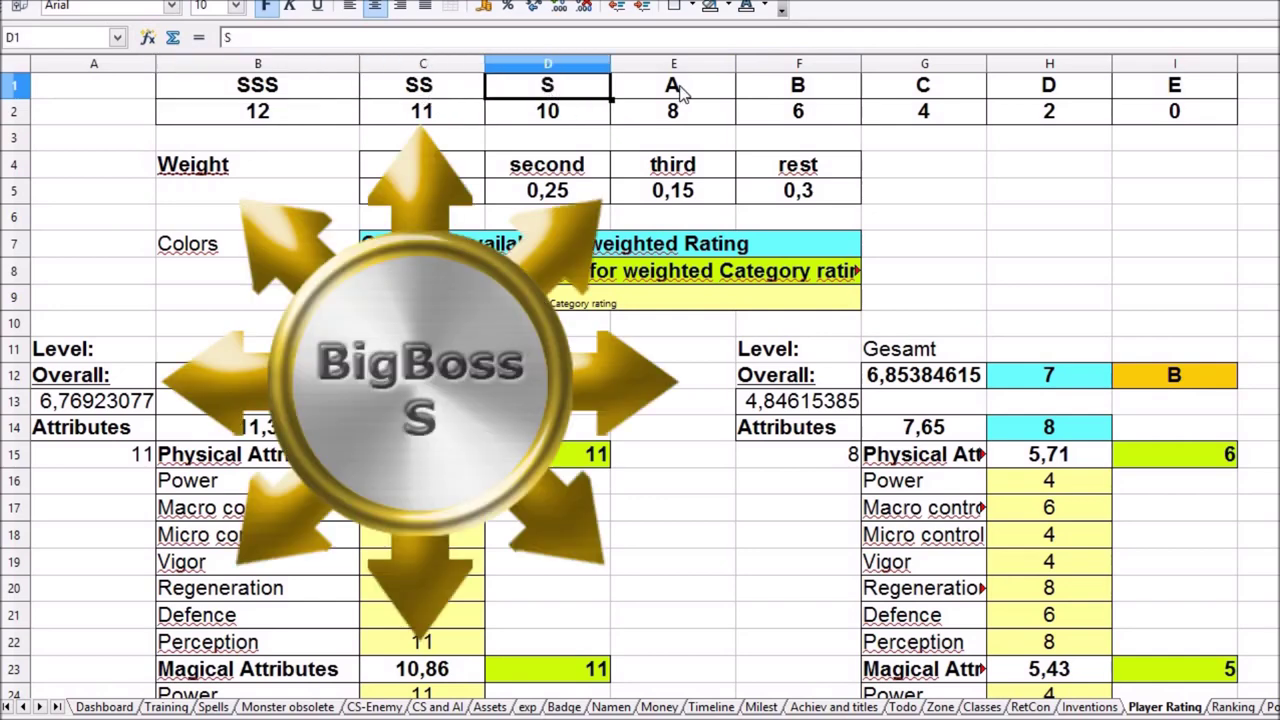
key("Right")
key("Right")
key("Right")
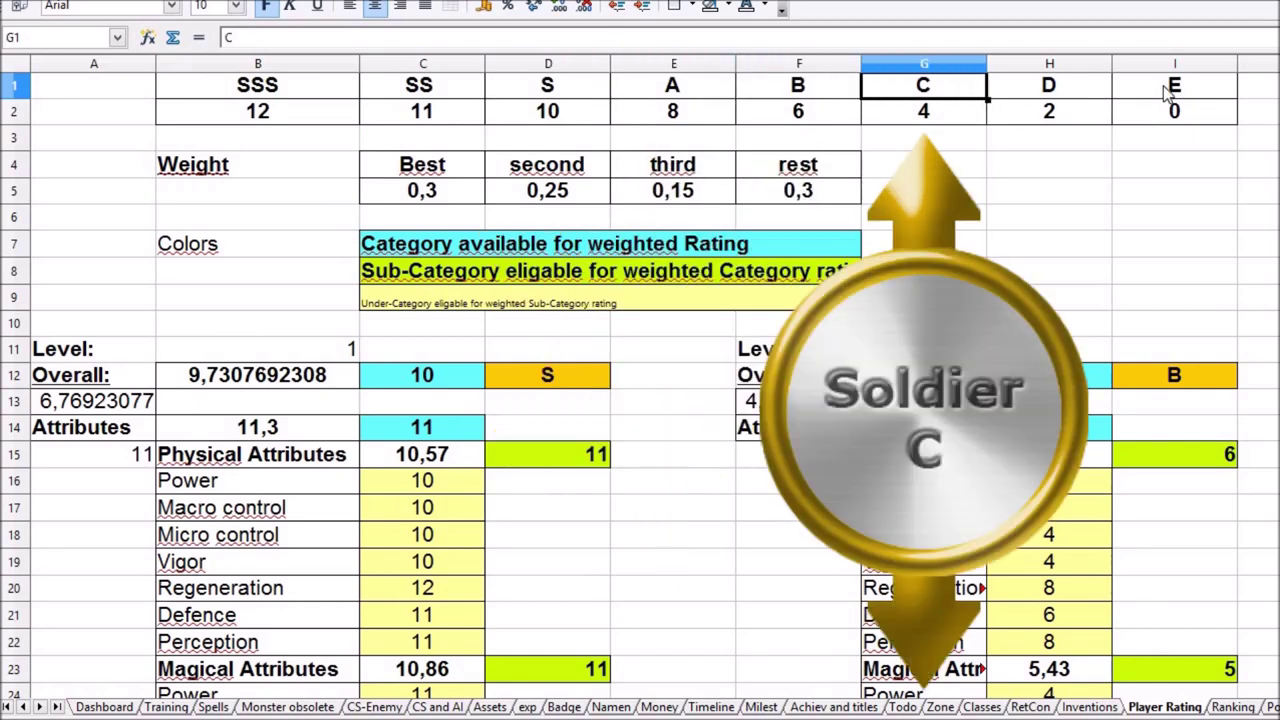
key("Right")
key("Right")
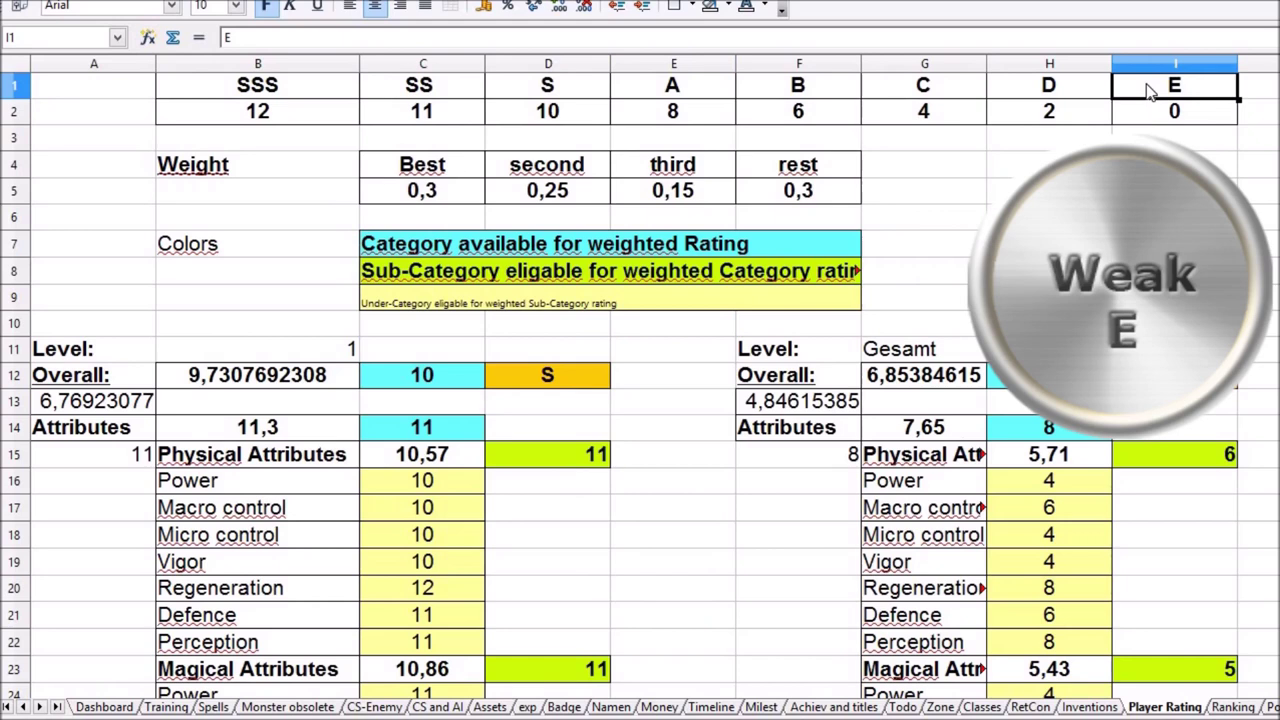
left_click(1042, 95)
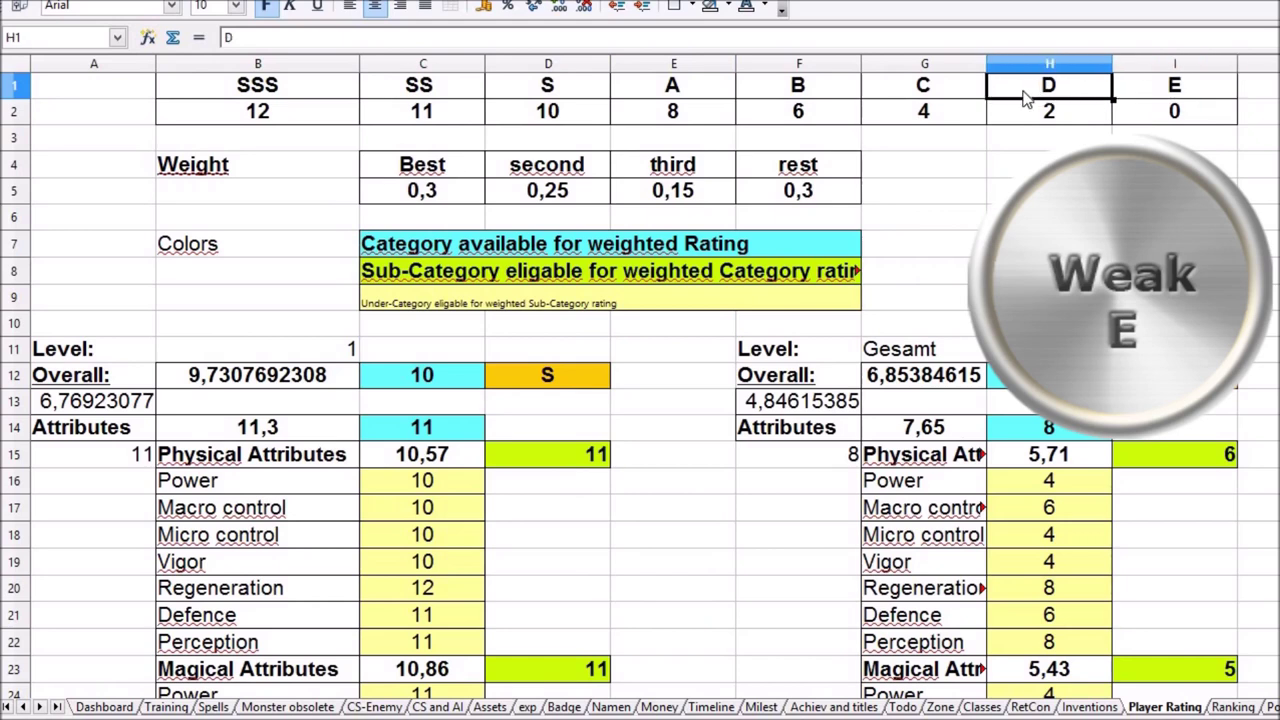
left_click(926, 96)
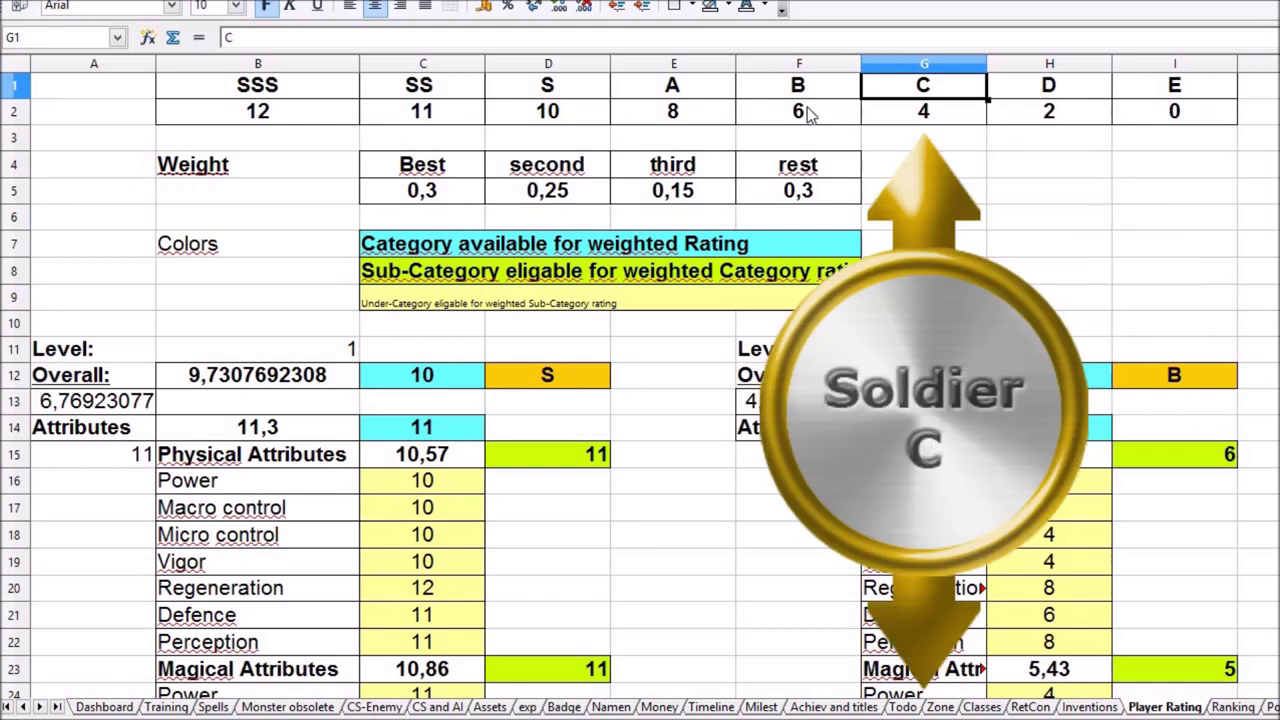
left_click(805, 96)
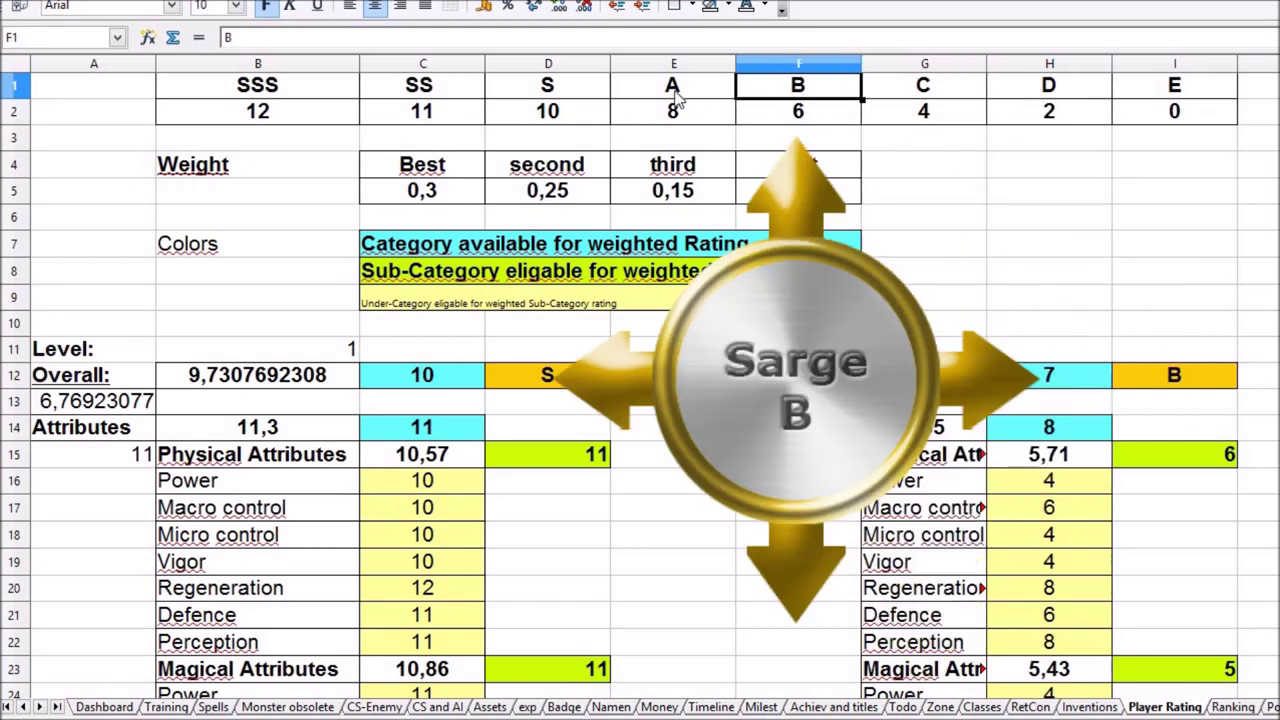
left_click(675, 96)
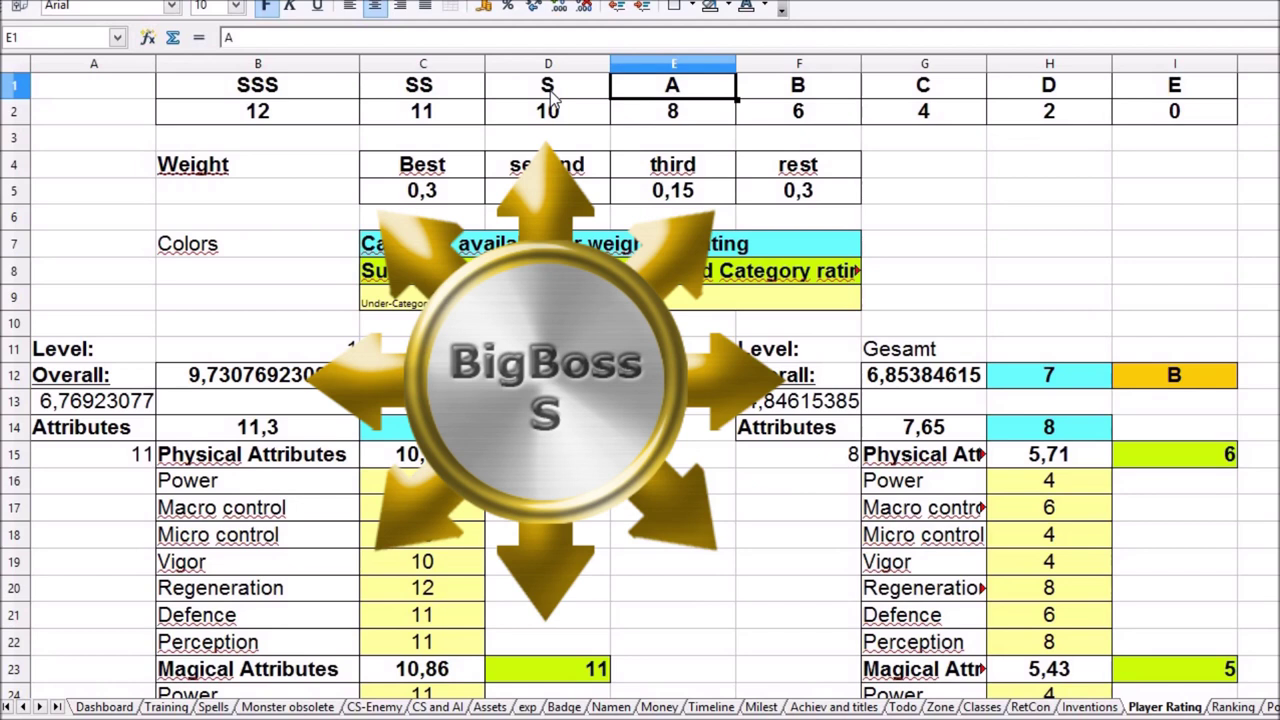
left_click(568, 92)
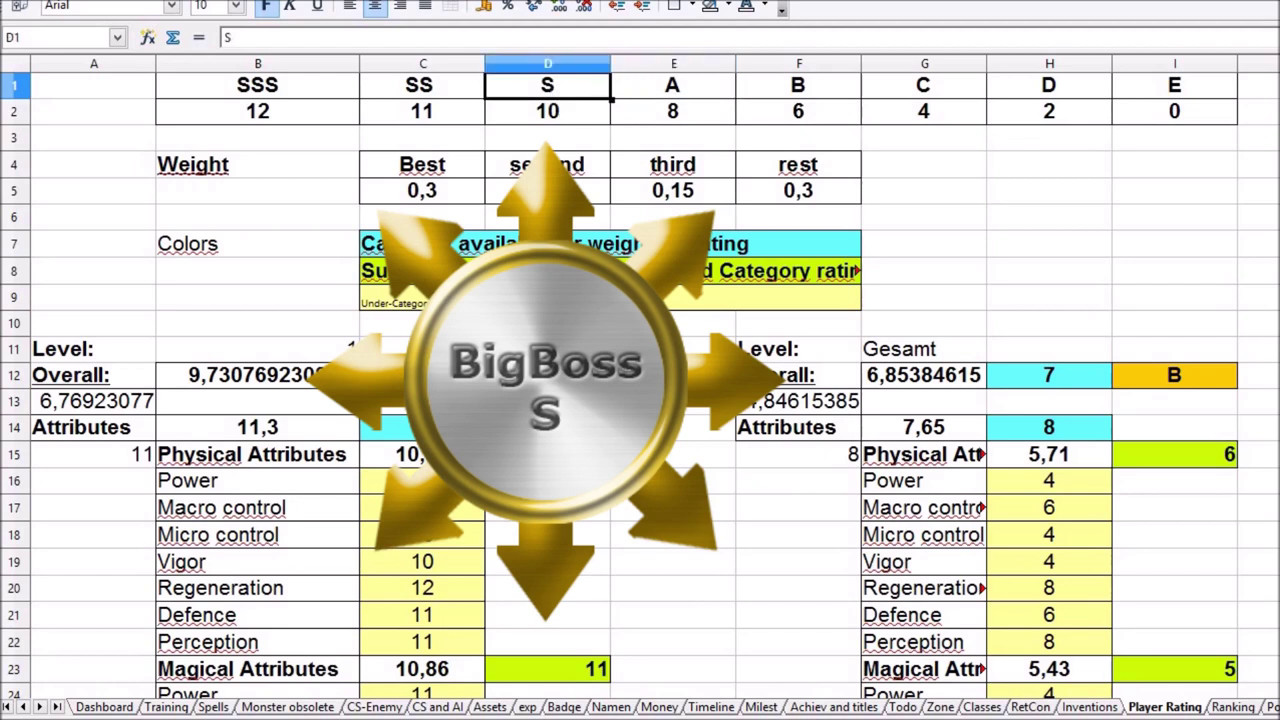
left_click(447, 94)
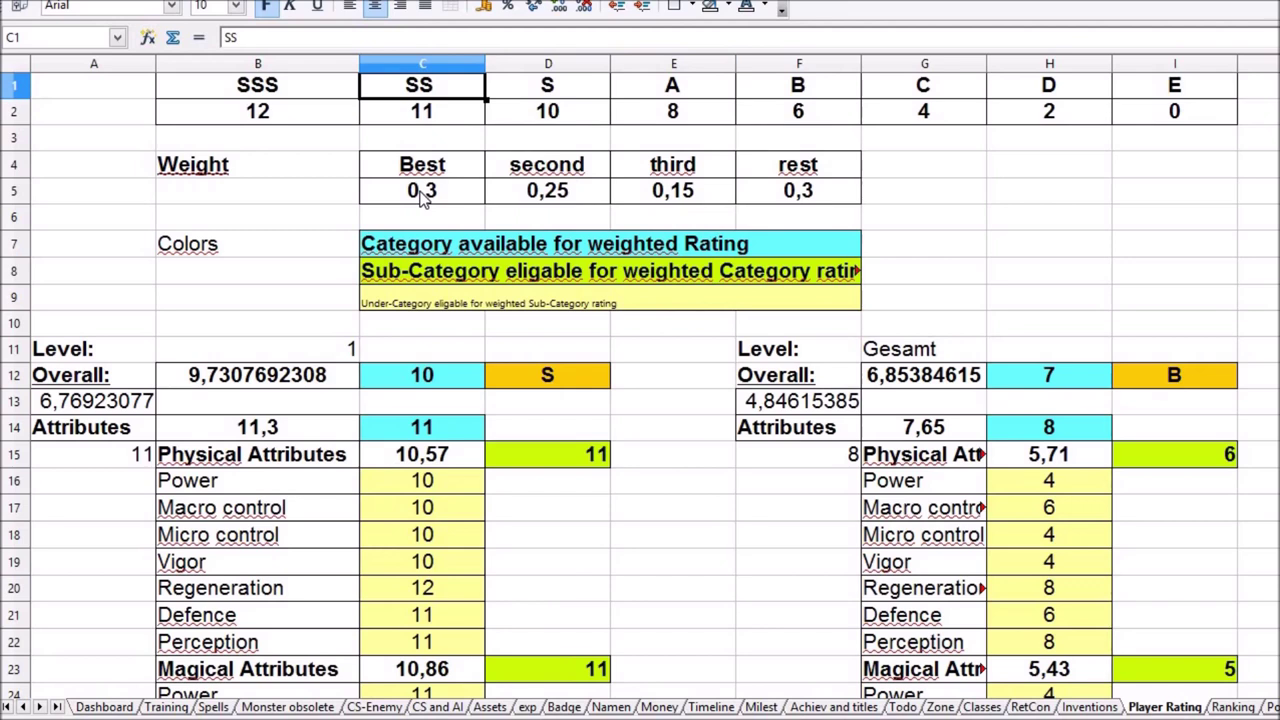
left_click(296, 89)
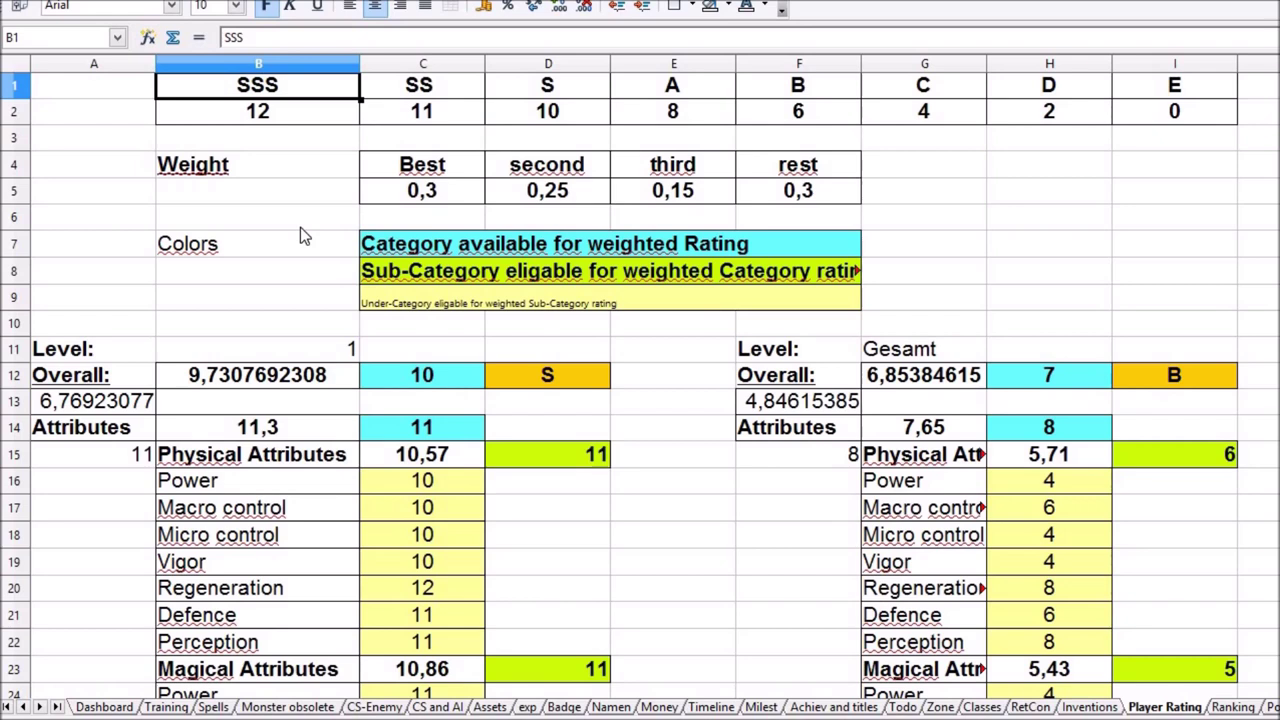
Check the Overall score formula and the lowest rank E with score 0.
key("Down")
key("Down")
key("Down")
key("Down")
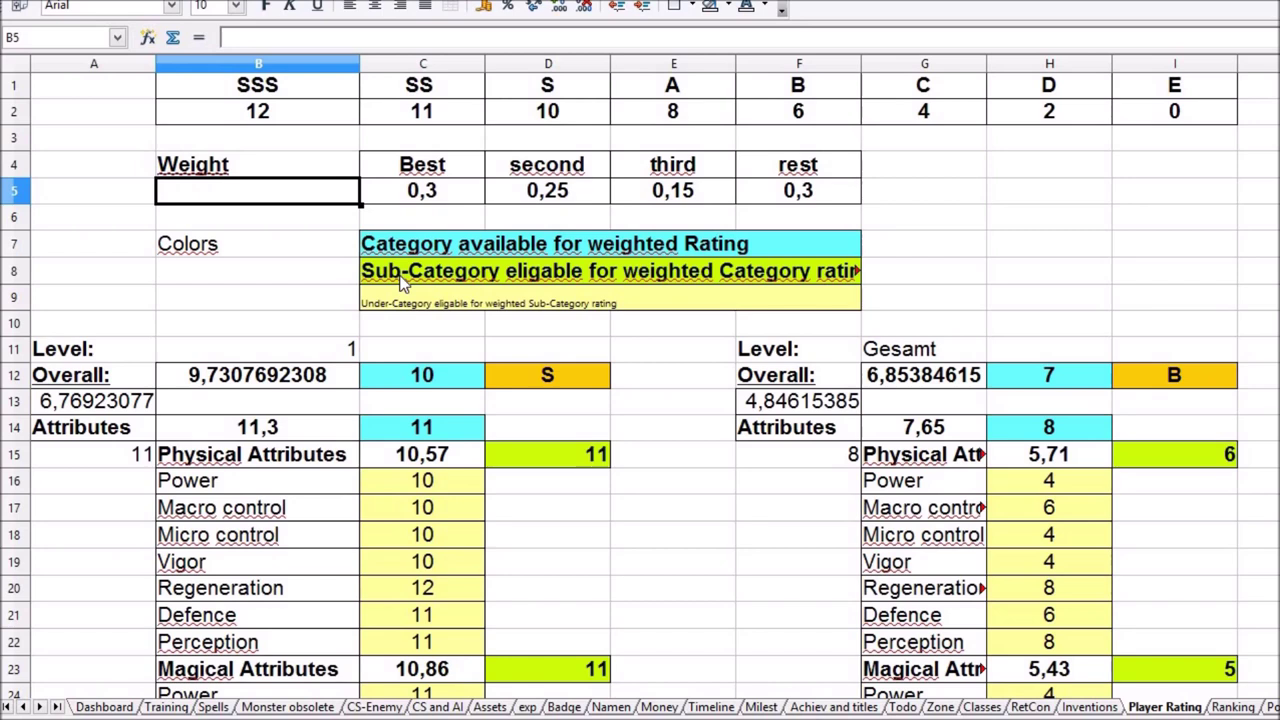
left_click(332, 378)
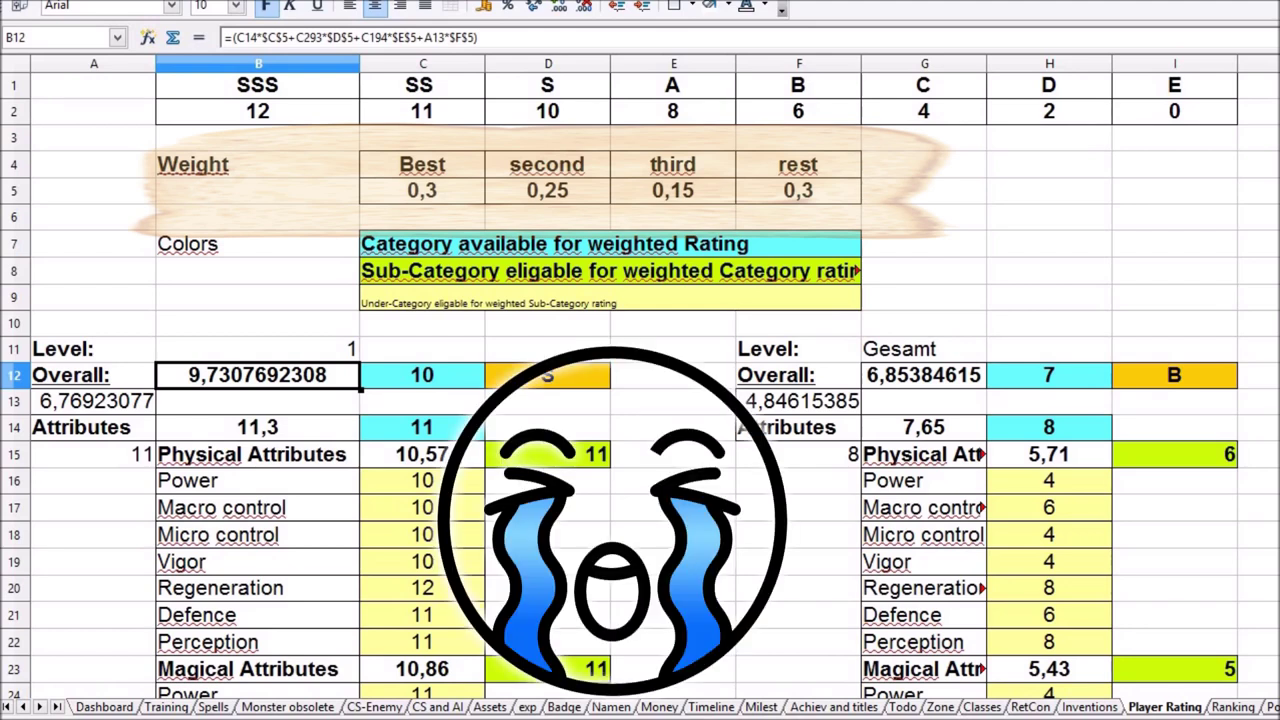
left_click_drag(1160, 92, 1166, 112)
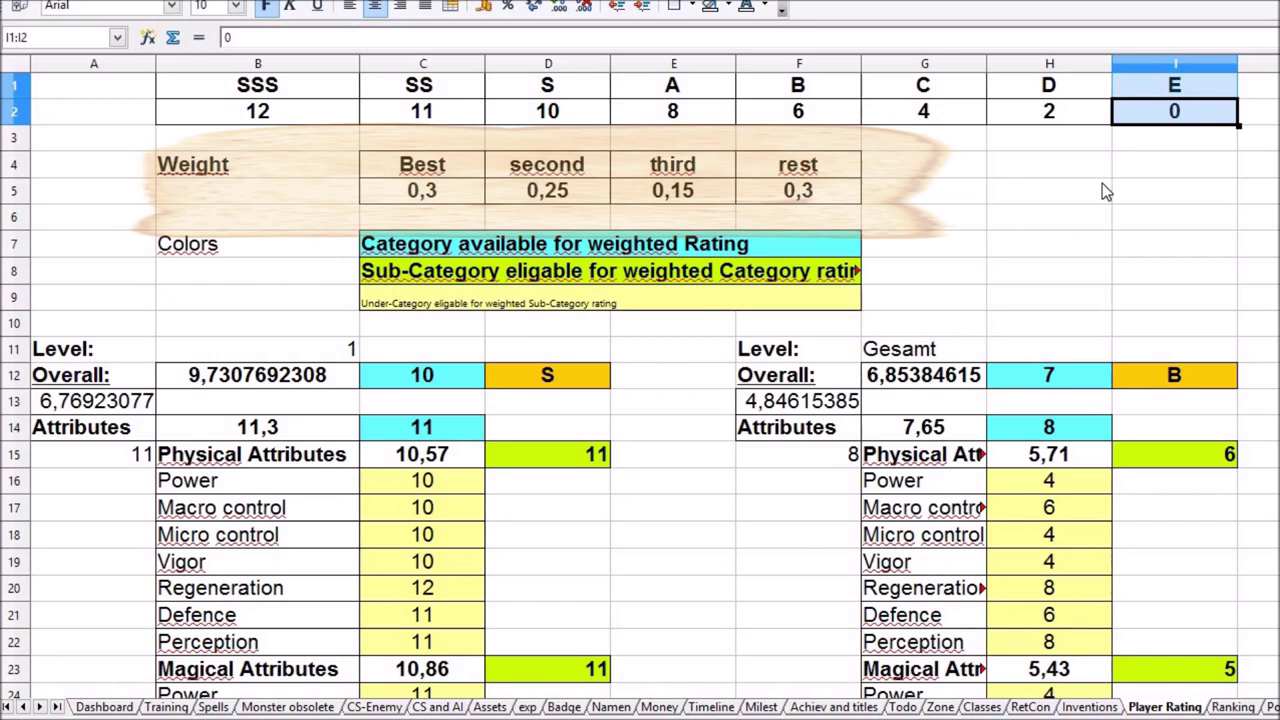
Review the weight table: Best 0,3, third 0,15 and rest 0,3.
left_click(294, 167)
left_click(790, 192, "shift")
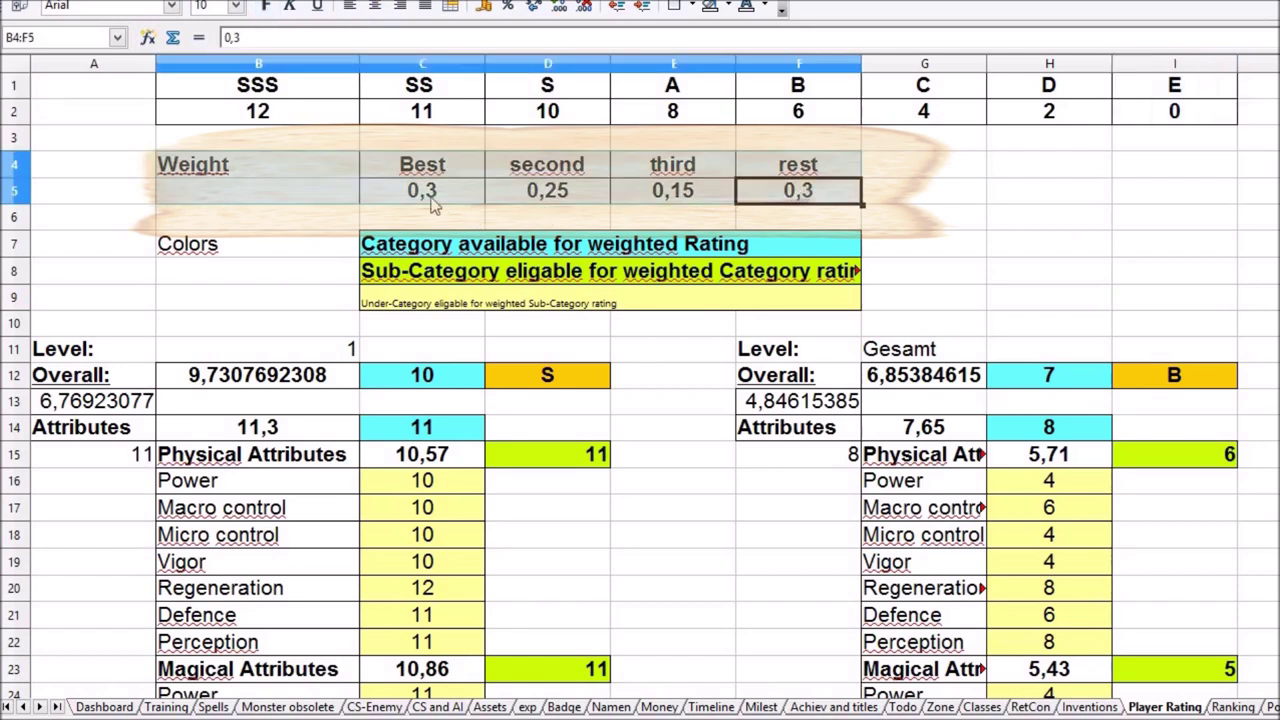
left_click_drag(422, 165, 422, 192)
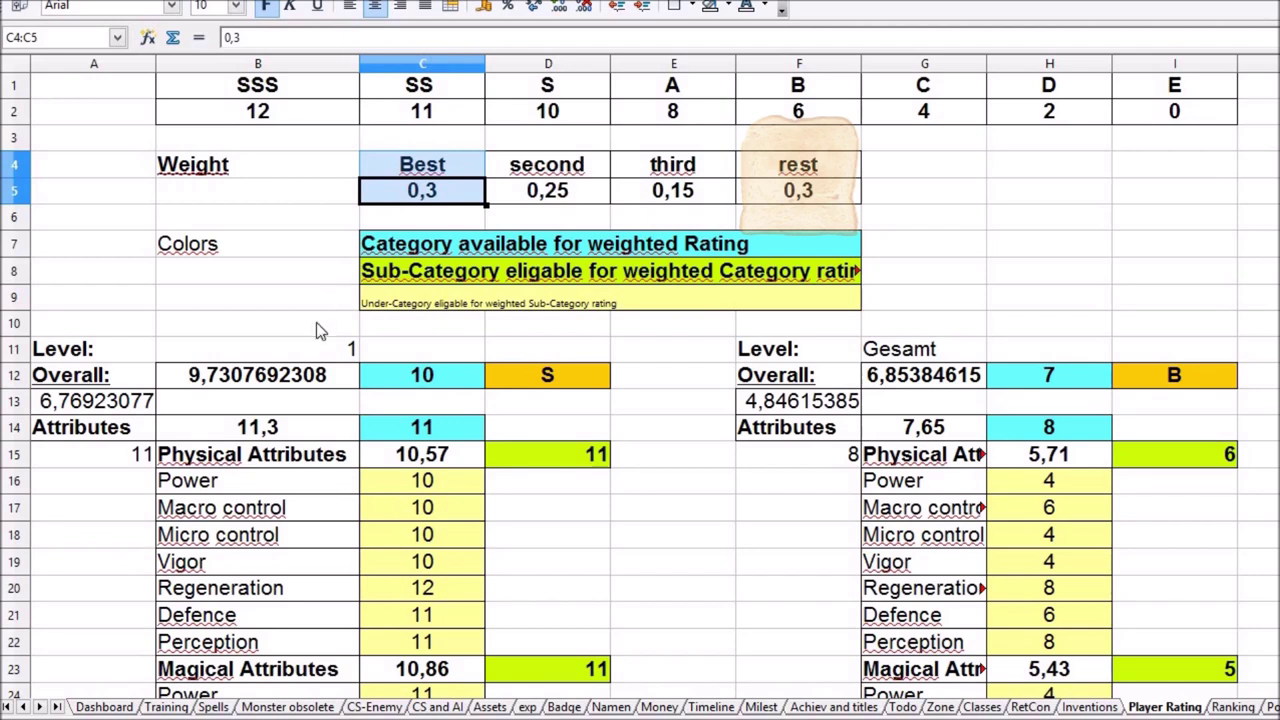
left_click(92, 488)
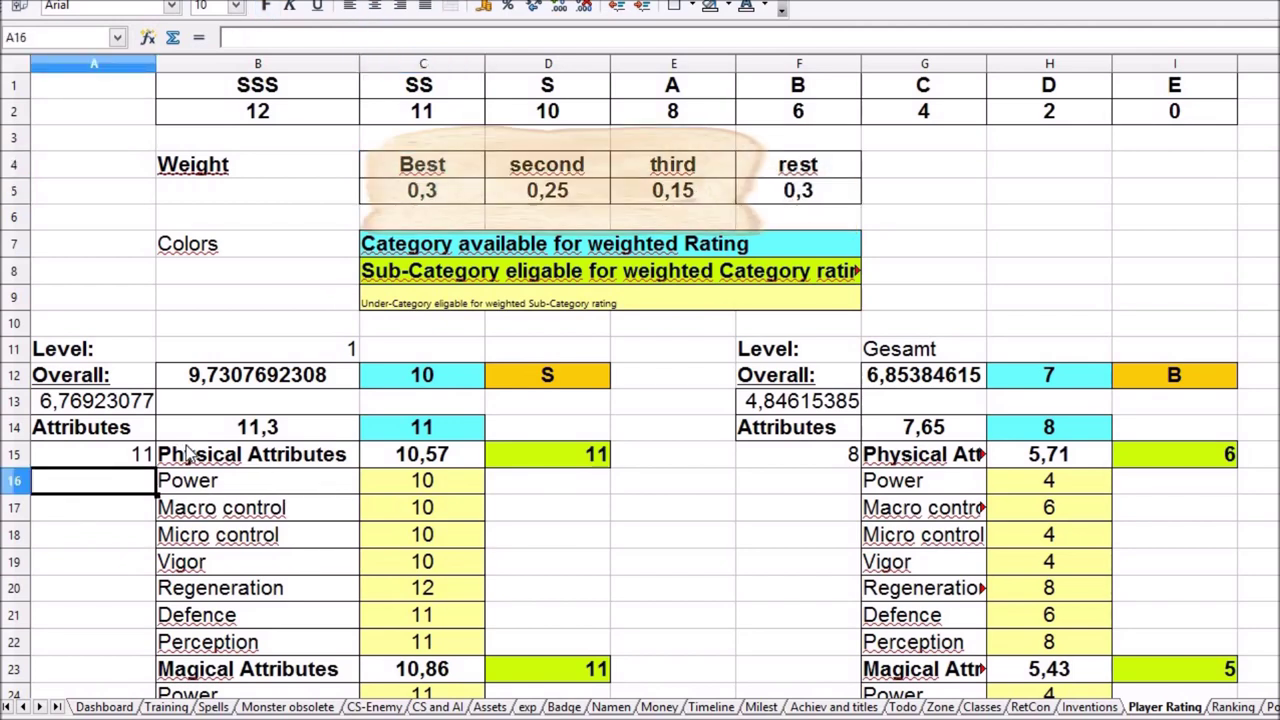
left_click(672, 191)
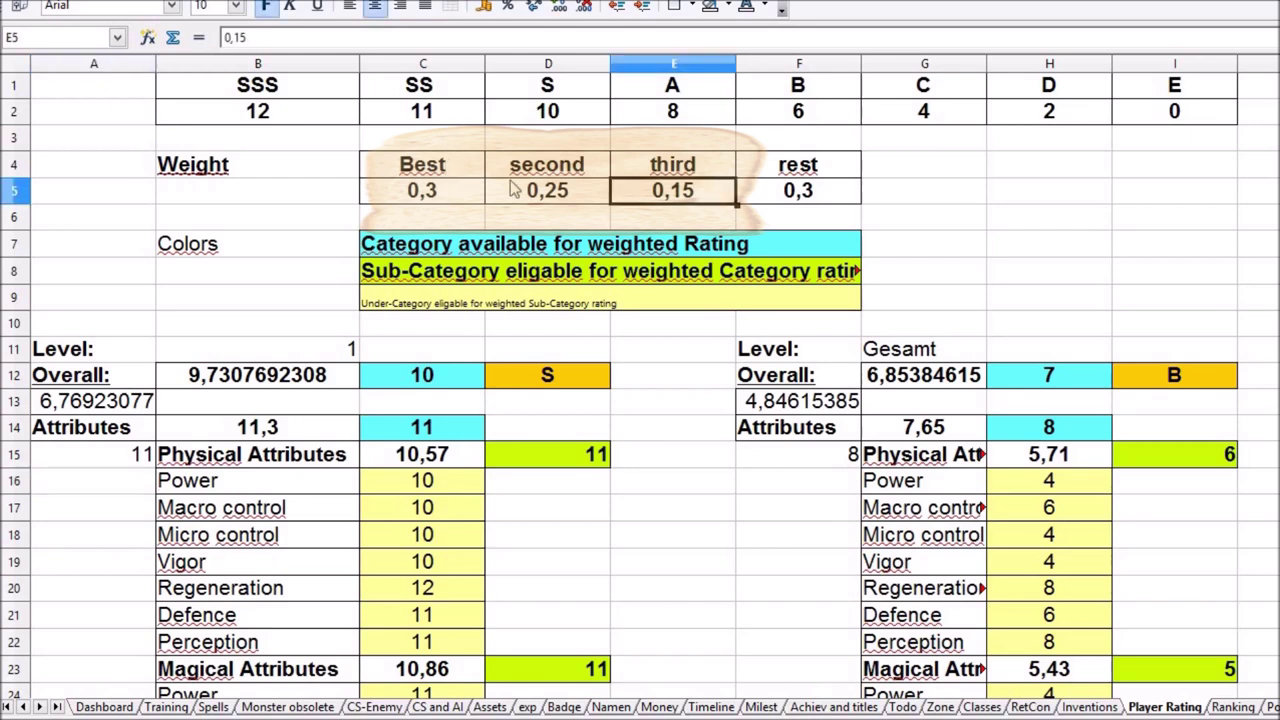
left_click_drag(422, 165, 547, 165)
left_click(697, 197, "shift")
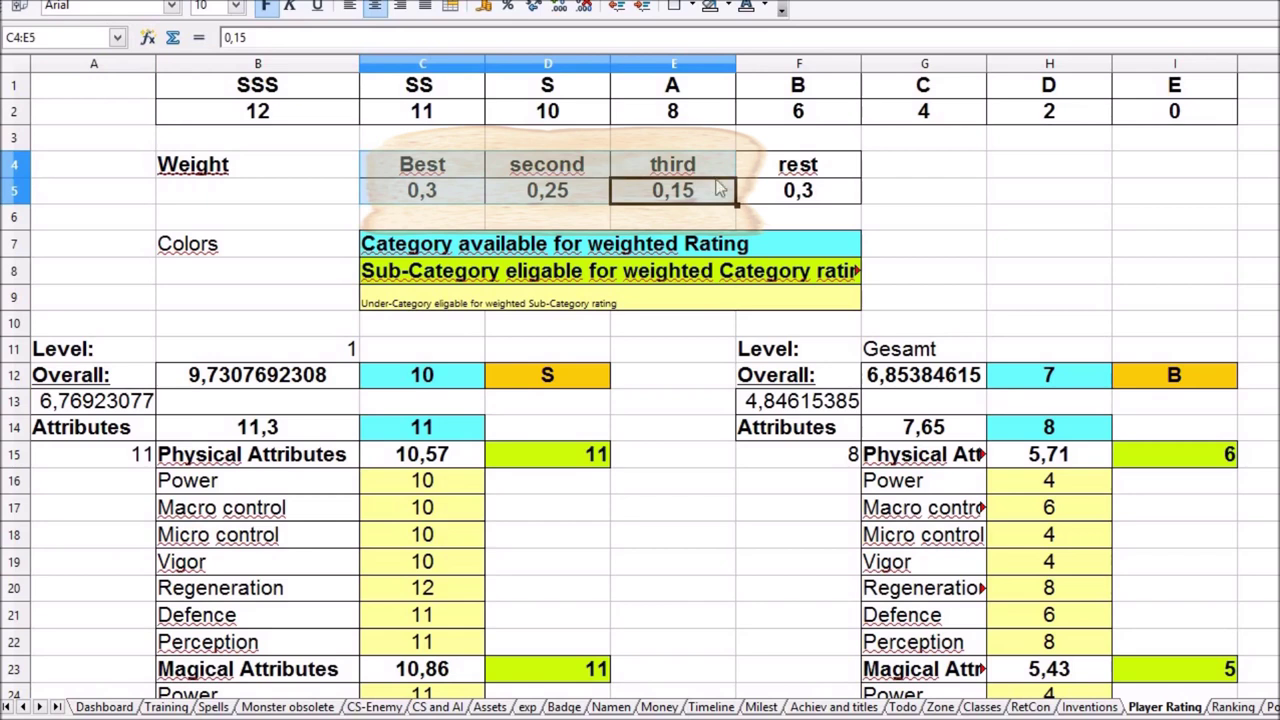
left_click_drag(803, 172, 803, 192)
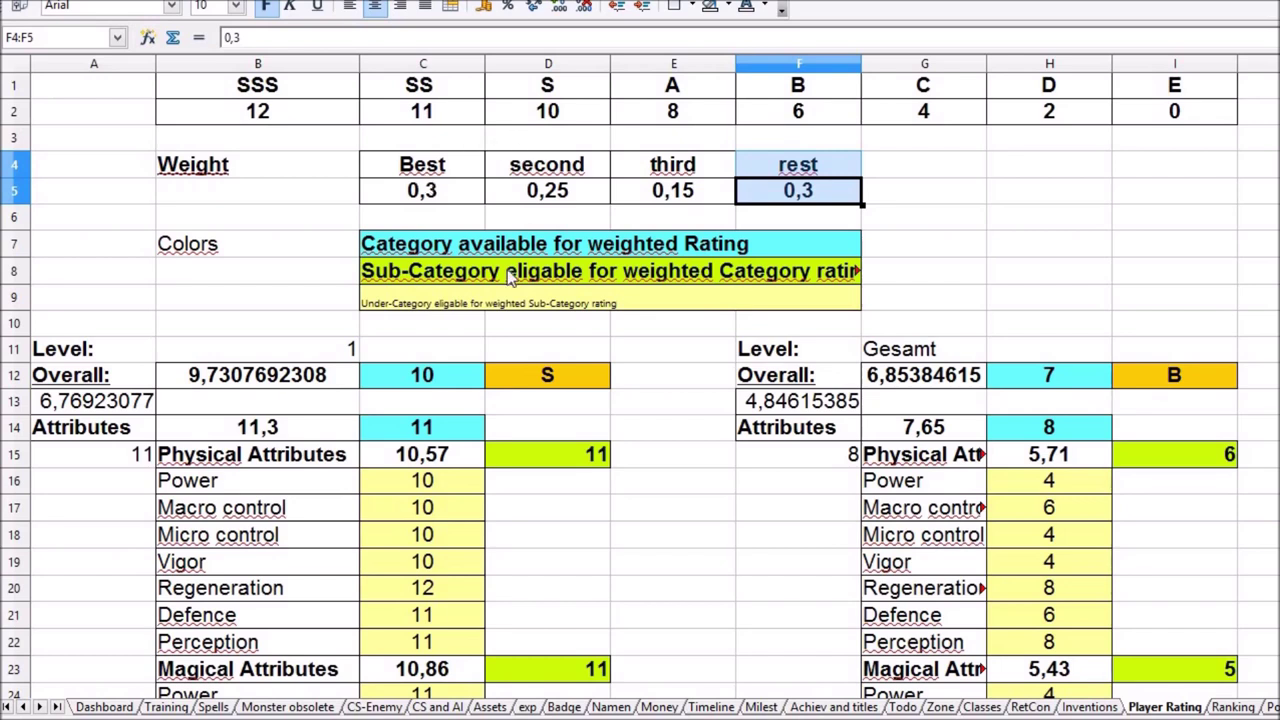
left_click(258, 322)
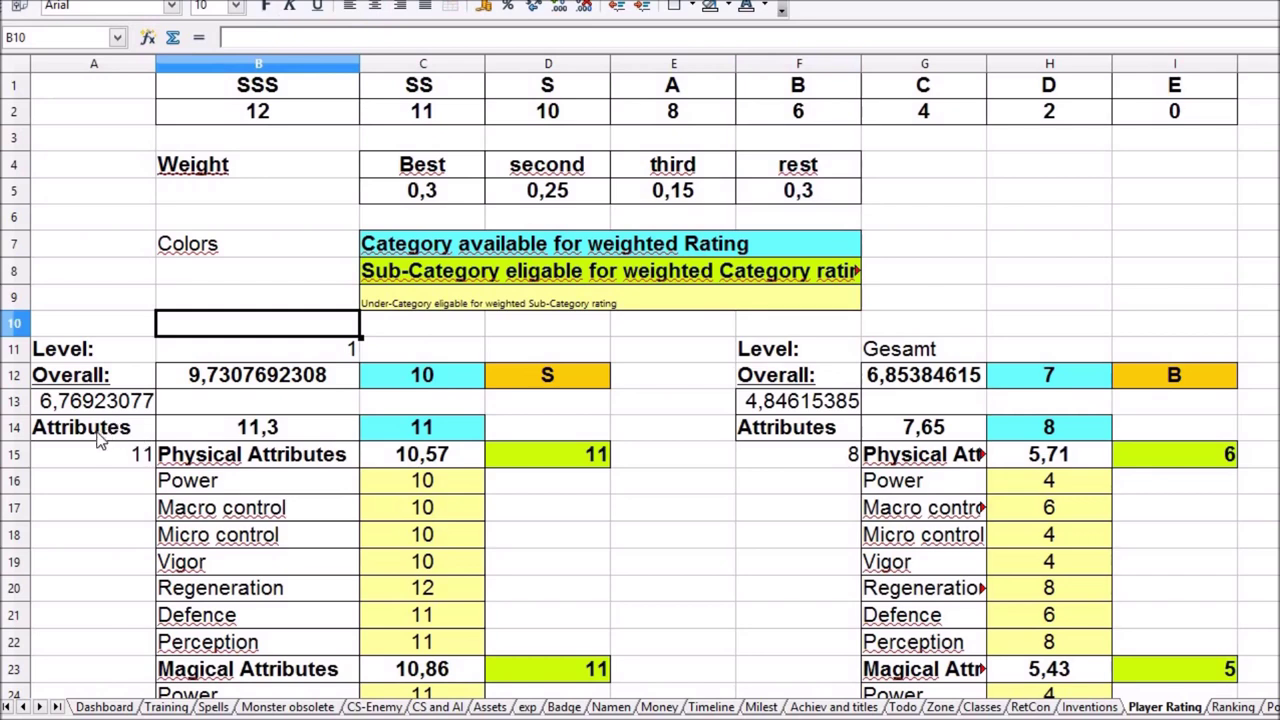
Mark the Level and Overall rows and show the Overall score formula.
left_click(100, 437)
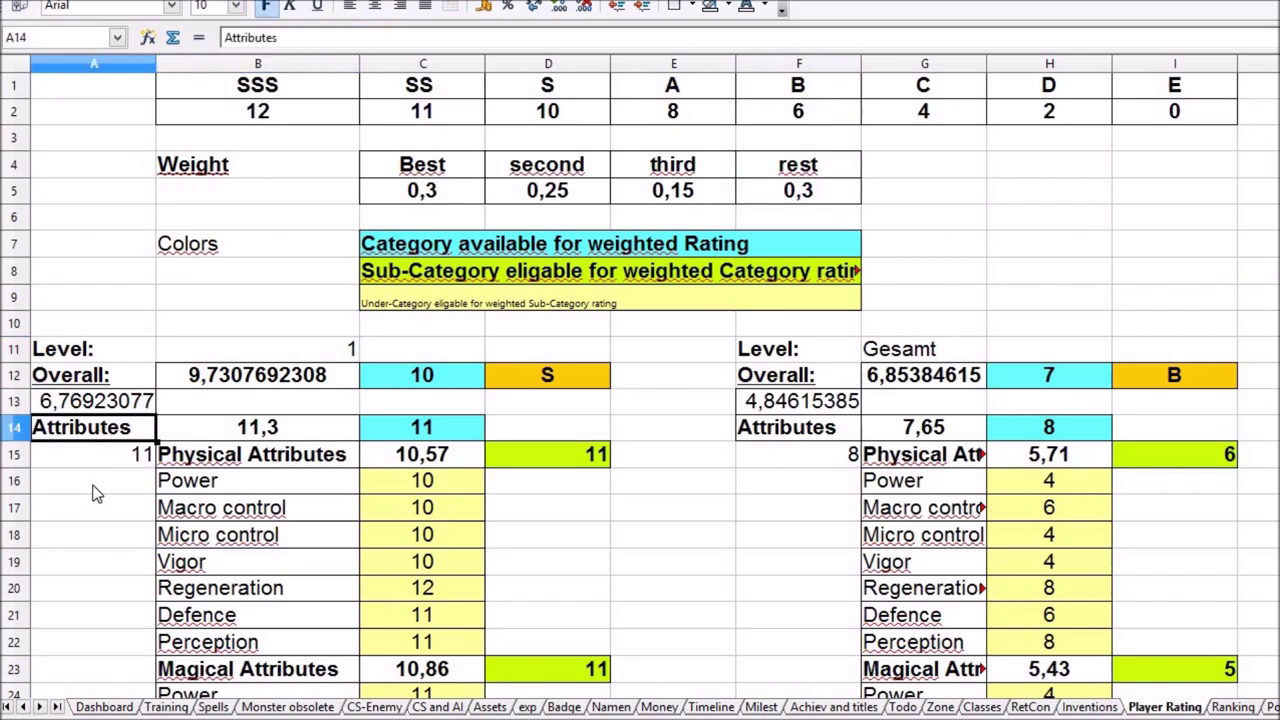
left_click_drag(95, 352, 1164, 384)
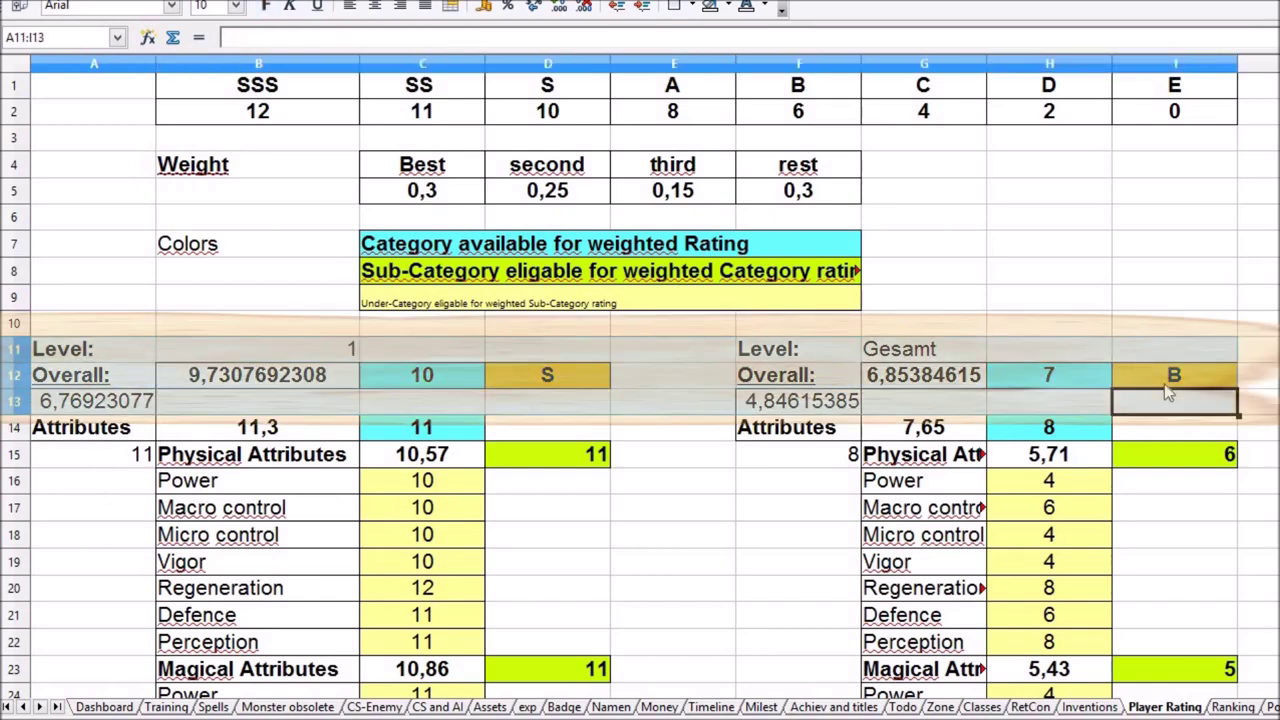
left_click(345, 385)
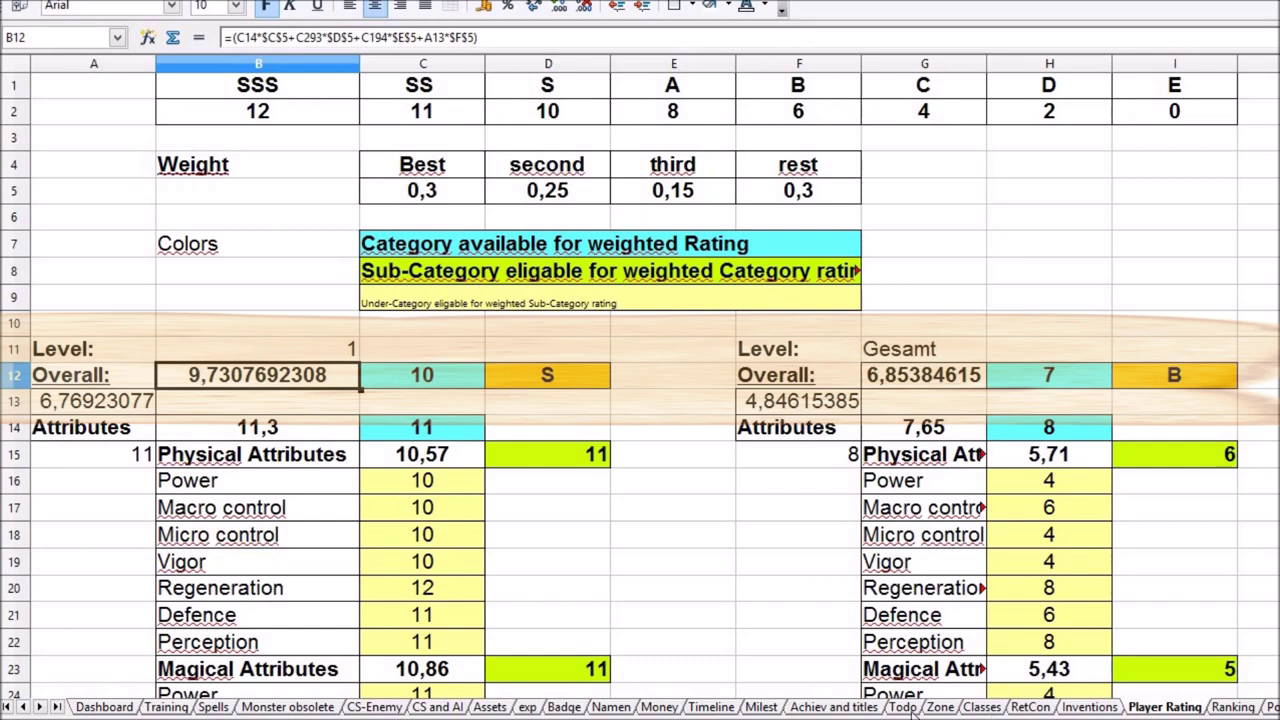
Review column C attribute scores, highlighting Regeneration's 12, then deselect at E18.
left_click(703, 708)
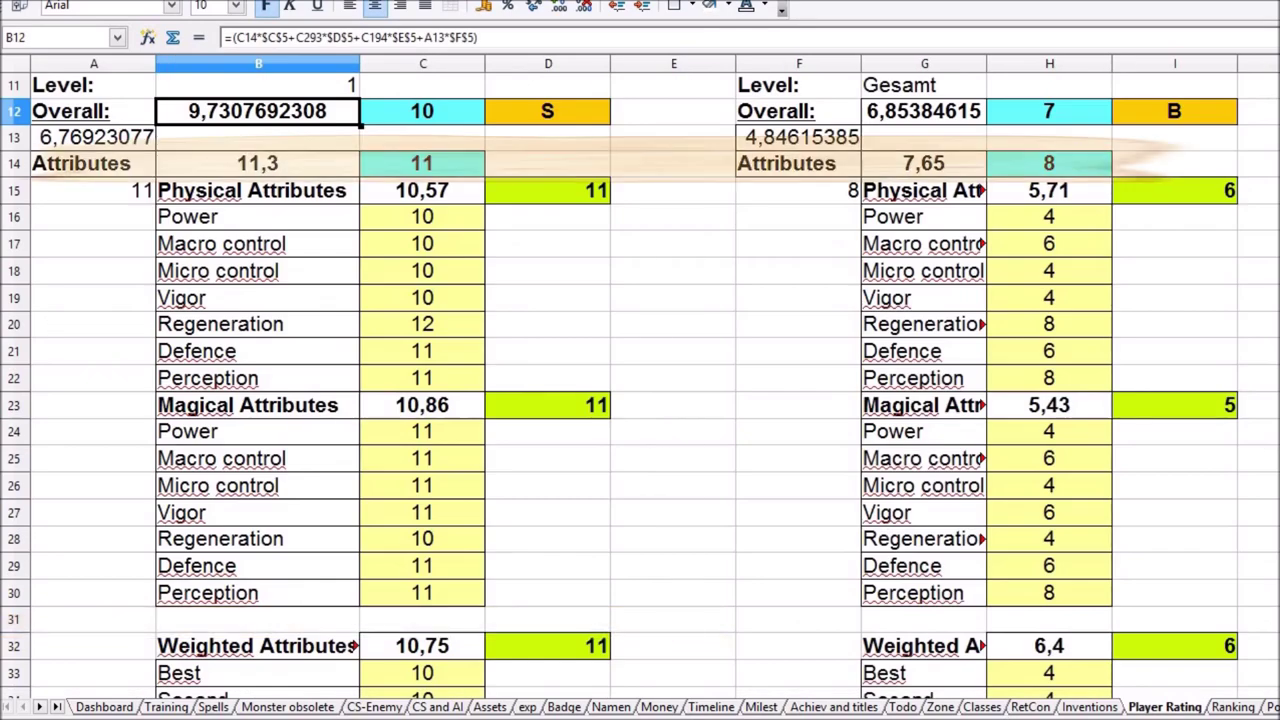
left_click_drag(425, 225, 432, 595)
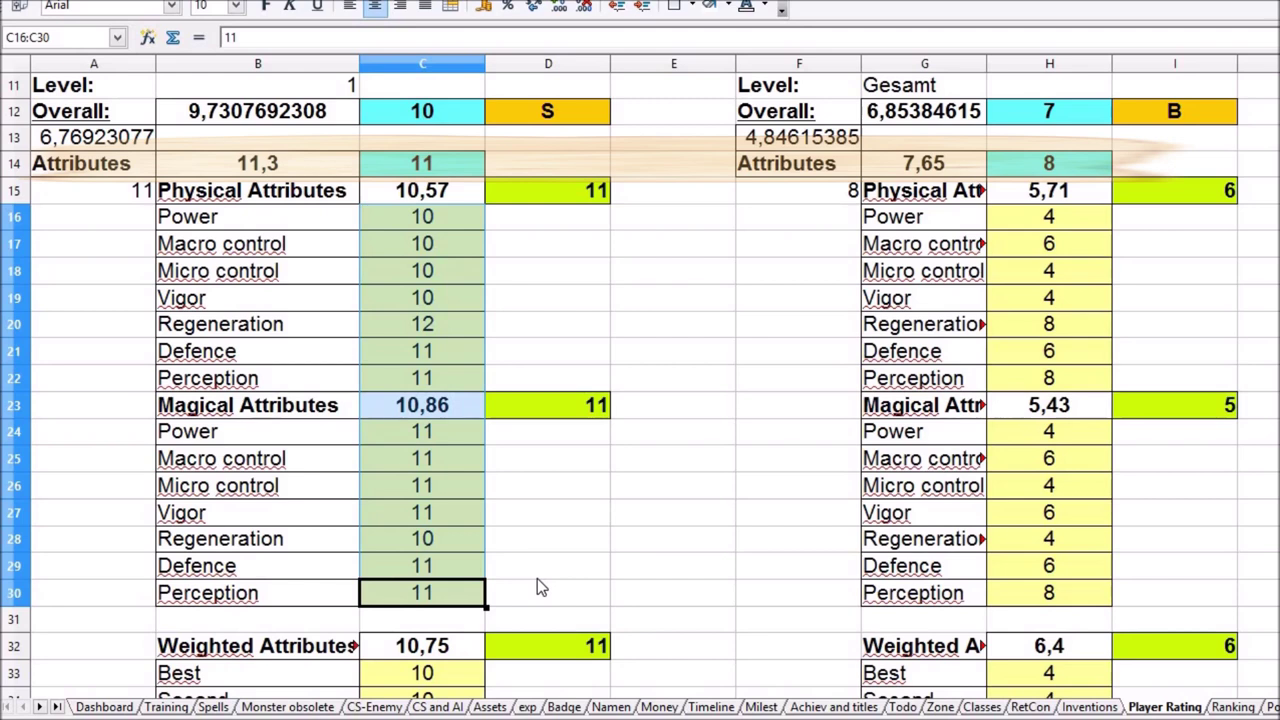
left_click(422, 431)
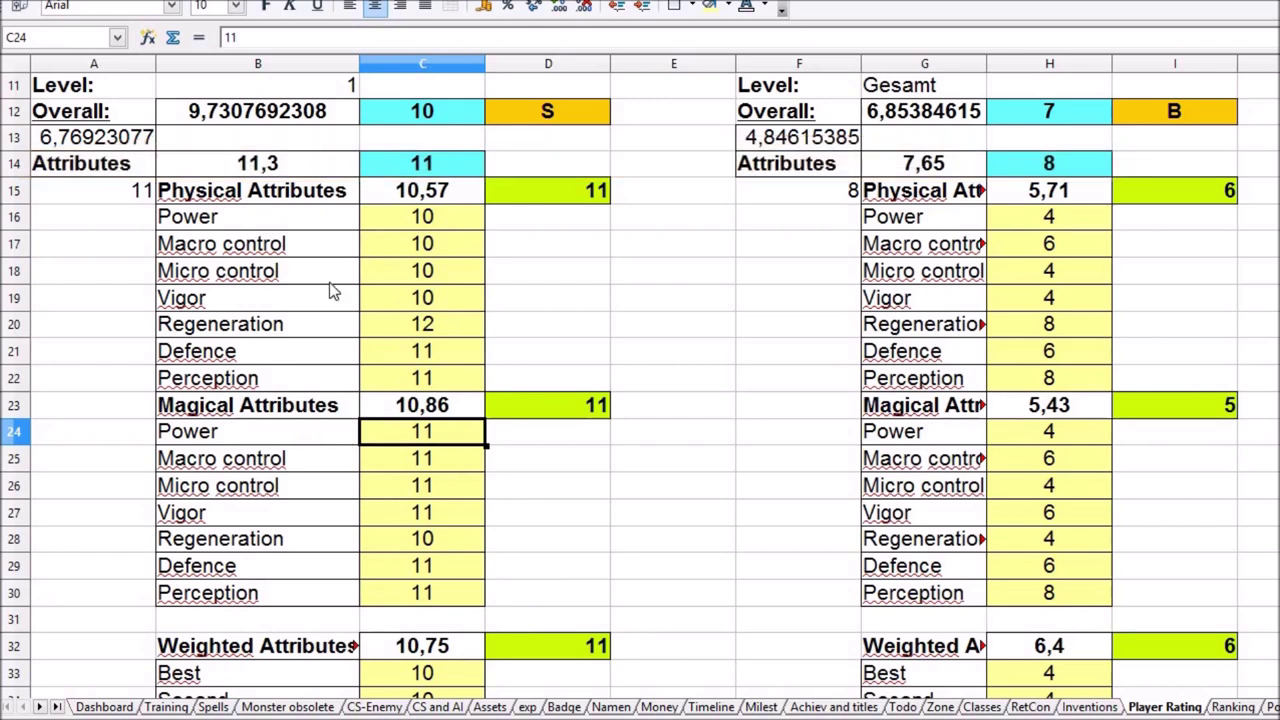
left_click(285, 330)
left_click(443, 334, "shift")
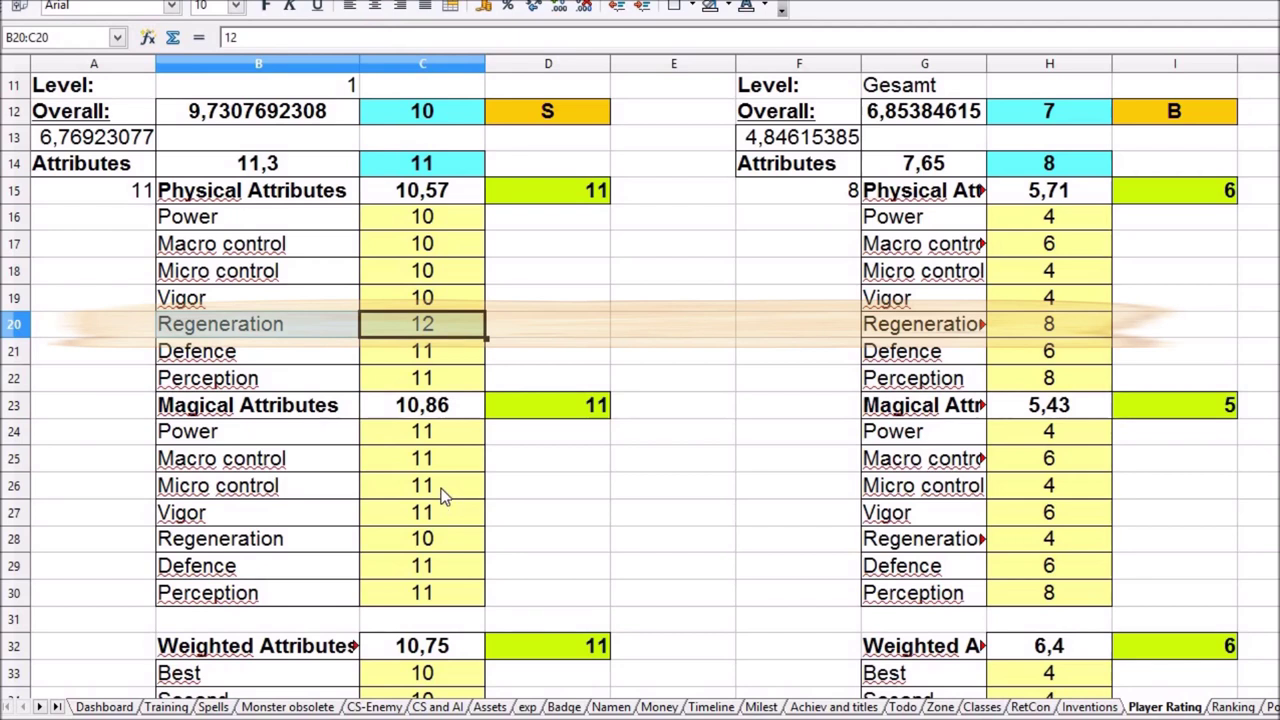
left_click(673, 271)
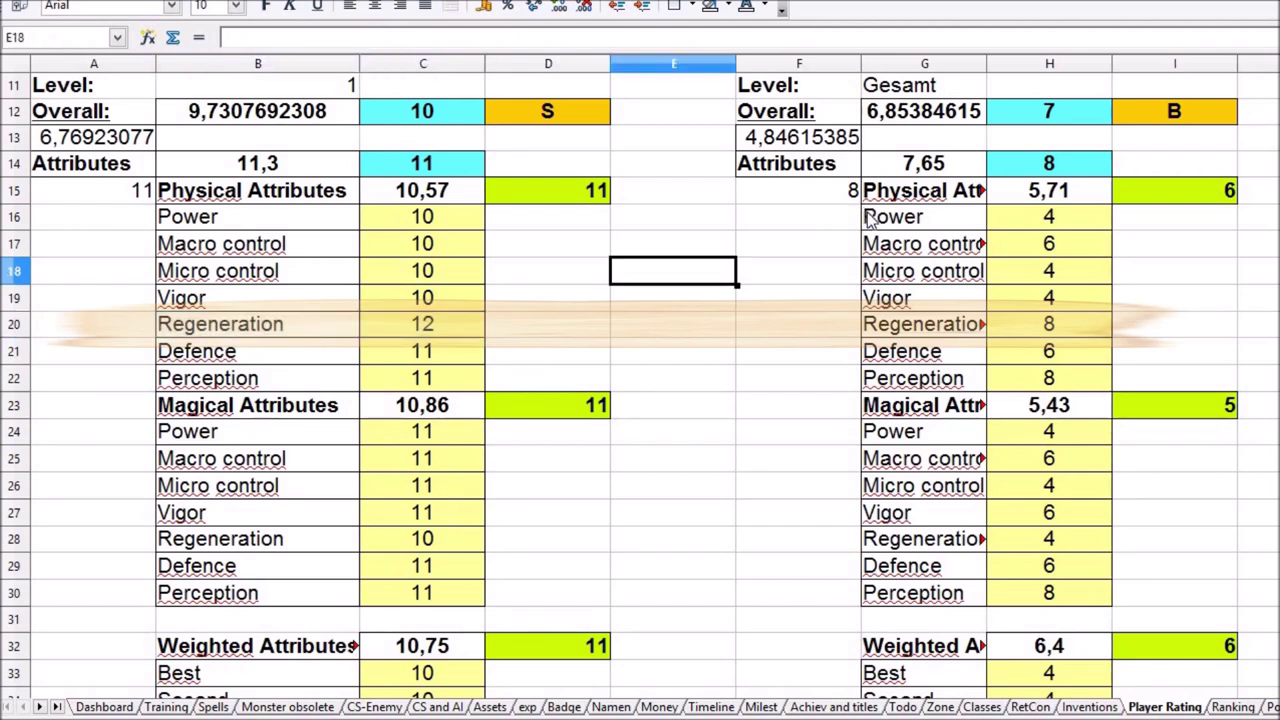
left_click_drag(883, 195, 1175, 593)
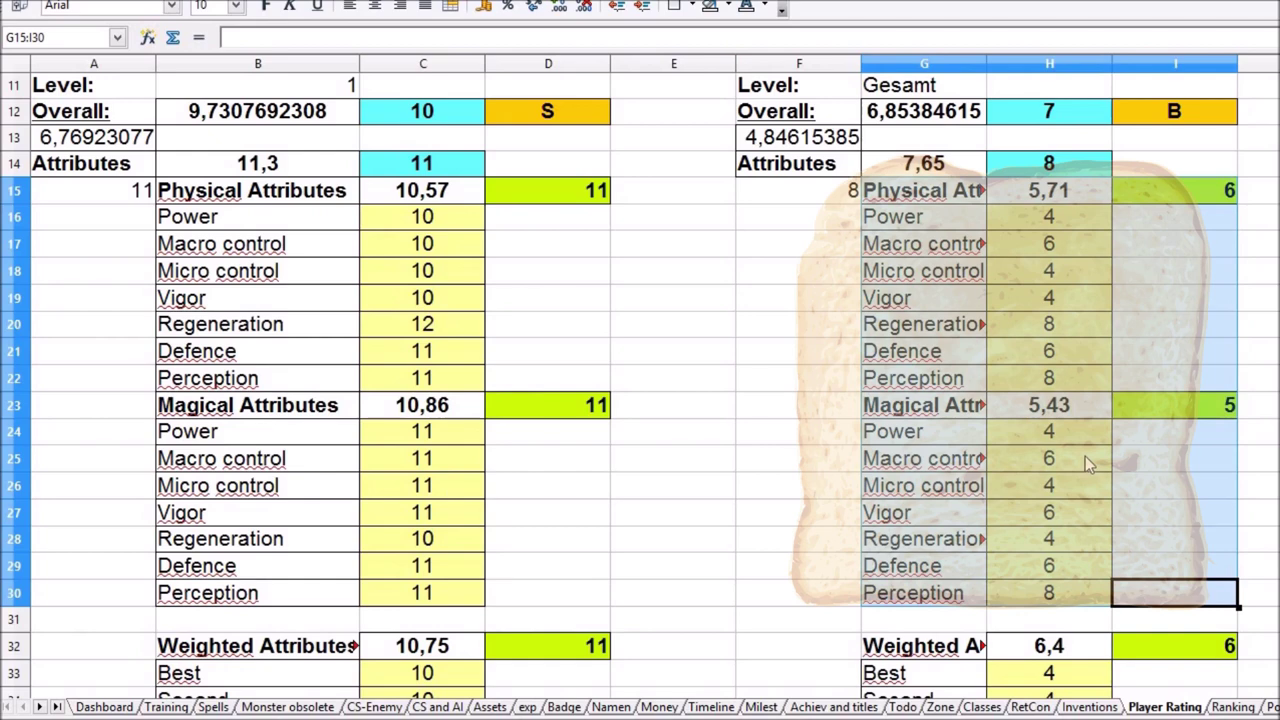
left_click(1084, 466)
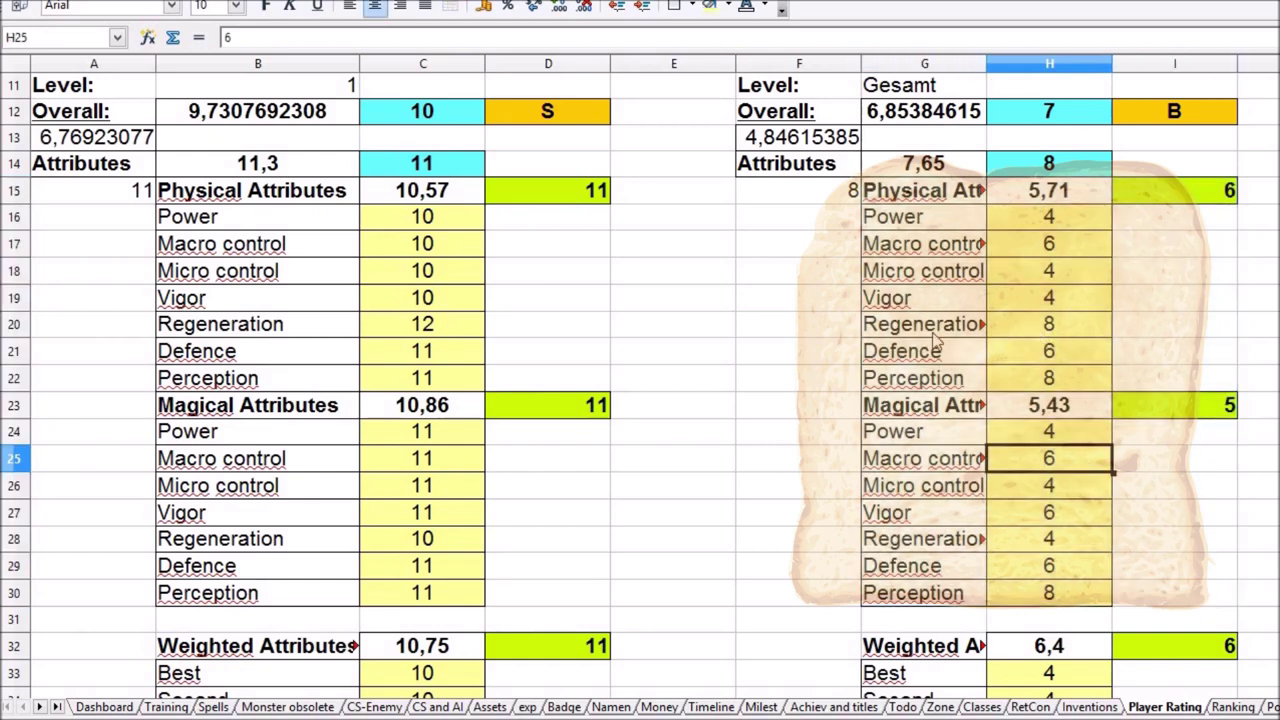
left_click_drag(936, 330, 1059, 336)
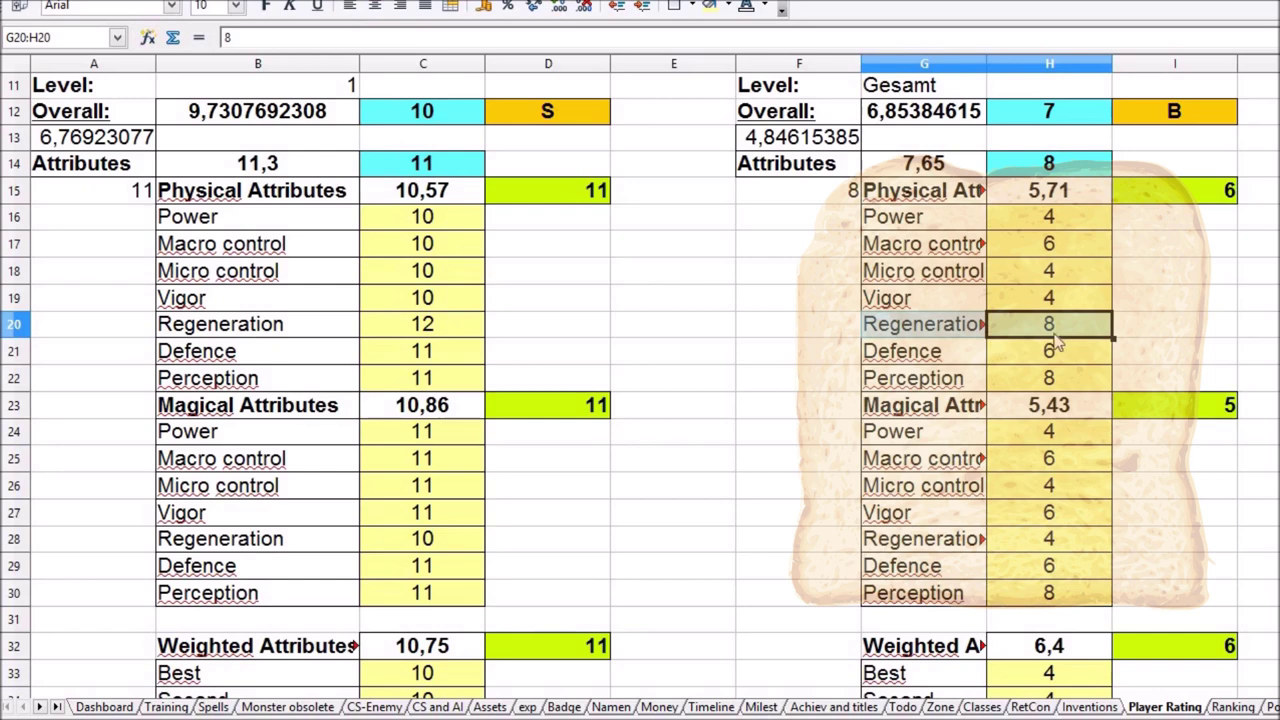
left_click_drag(936, 598, 1040, 598)
left_click_drag(1000, 385, 1035, 385)
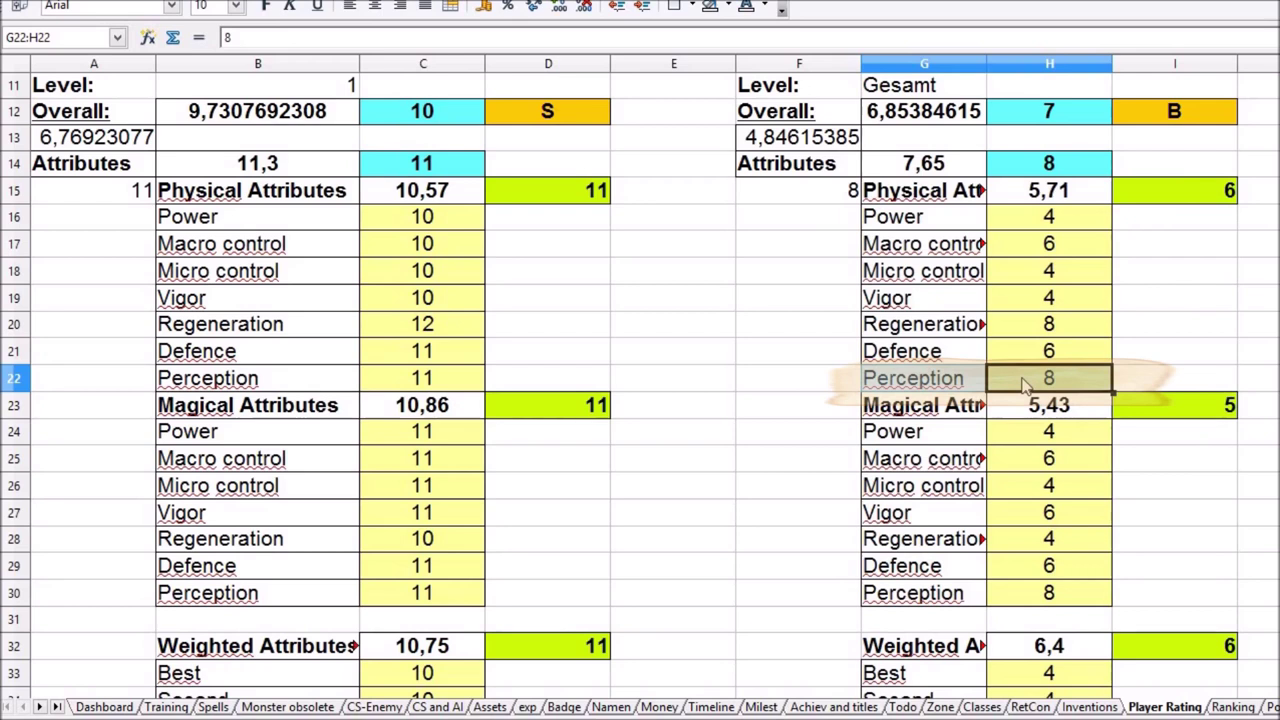
left_click(952, 390)
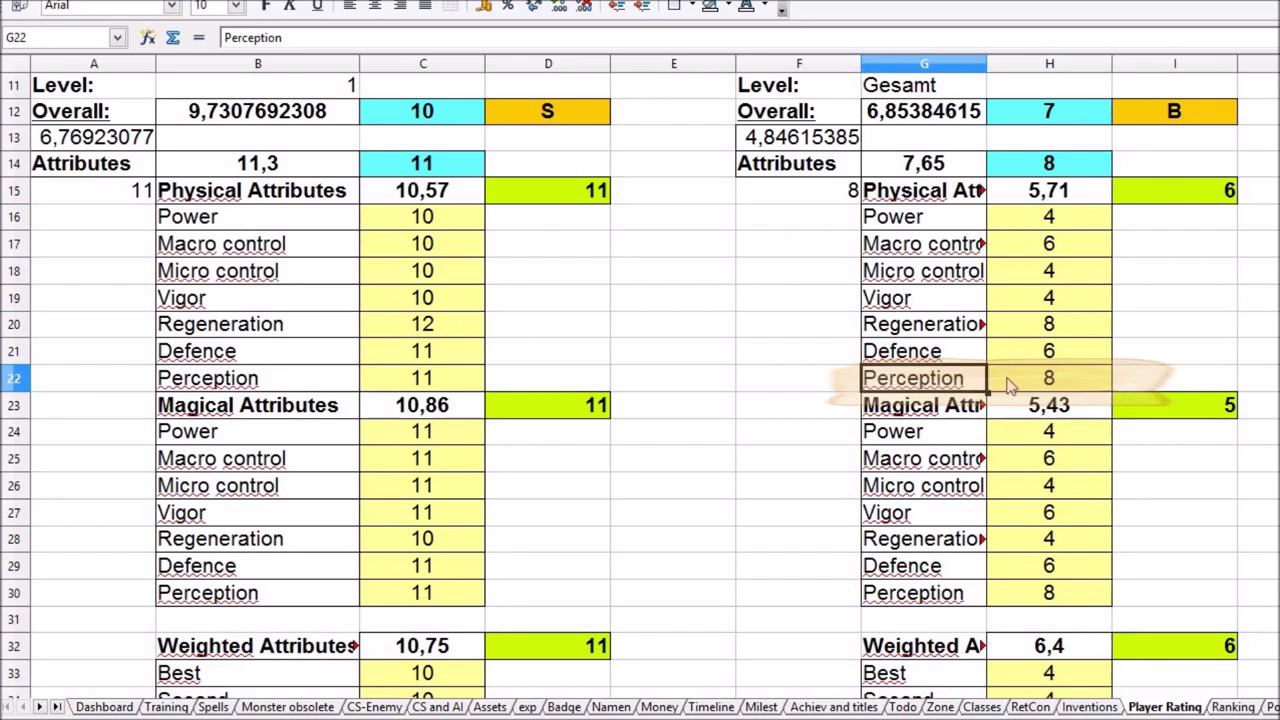
left_click_drag(925, 593, 1045, 596)
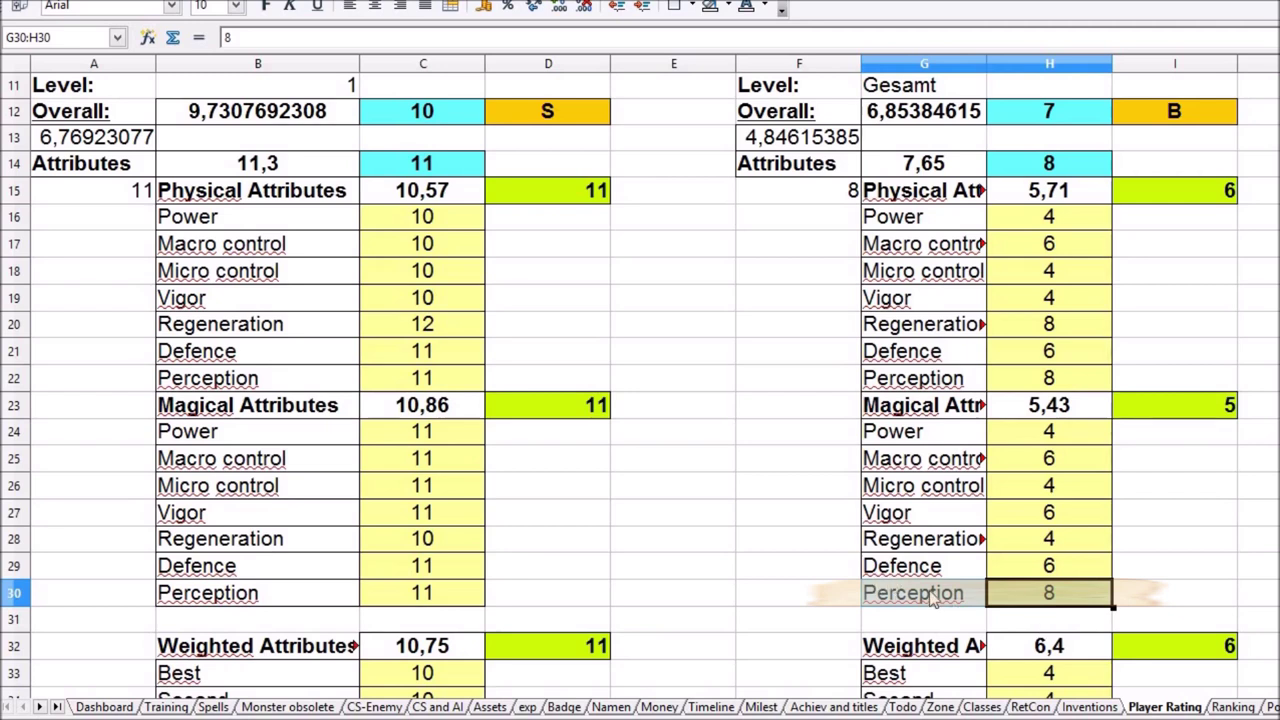
key("Left")
key("shift+Right")
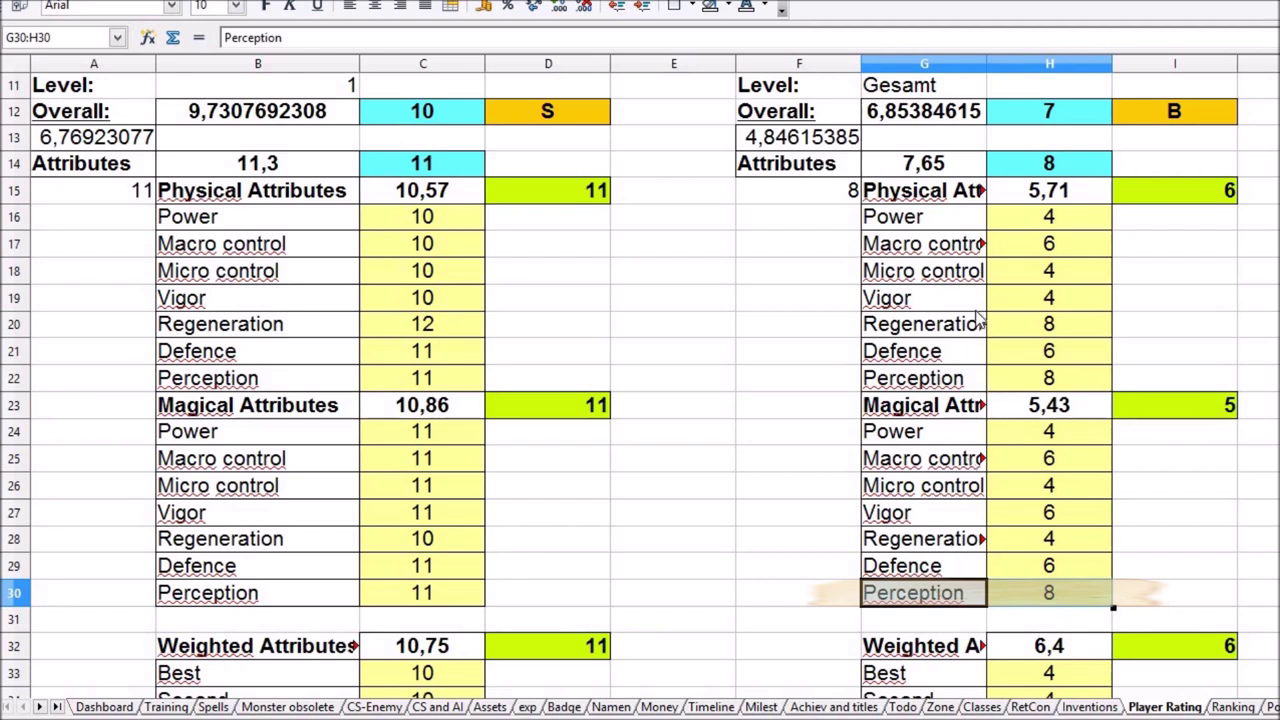
left_click(925, 326)
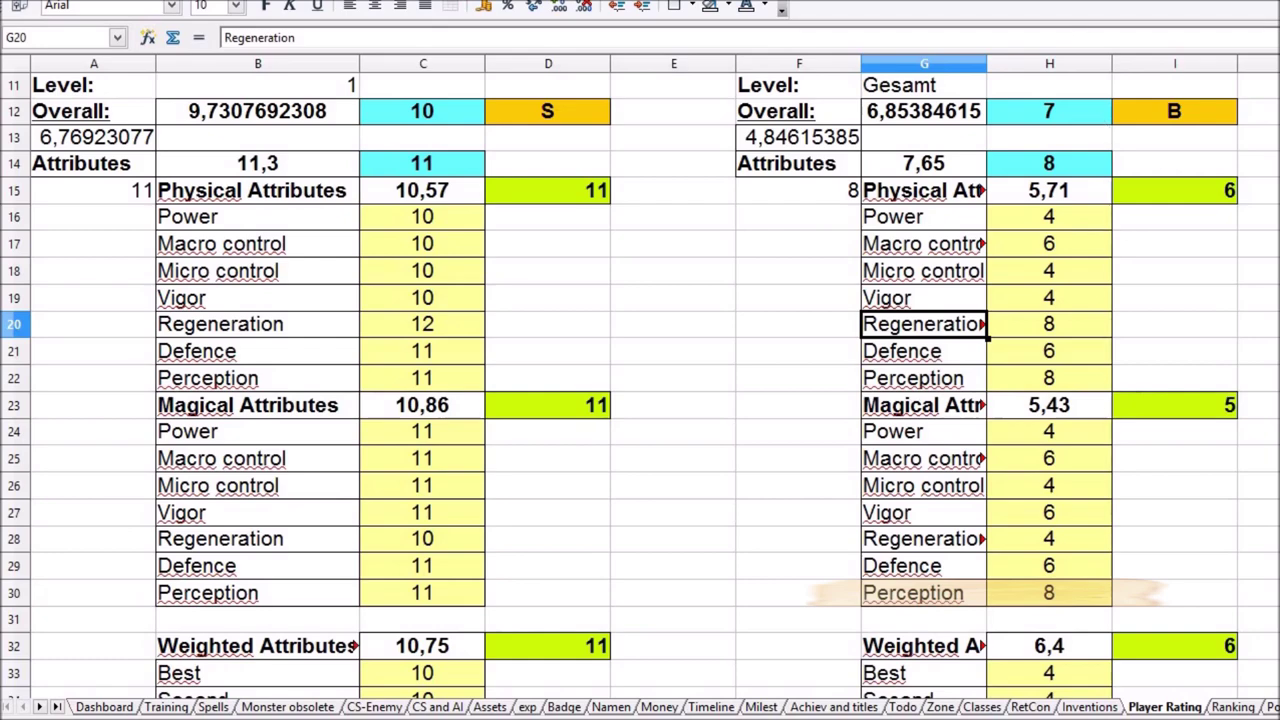
Inspect tier weights 0,3, 0,3, 0,2, 0,1, 0,04, max levels and the =10+N2*3 formula.
scroll(640, 386, "up", 4)
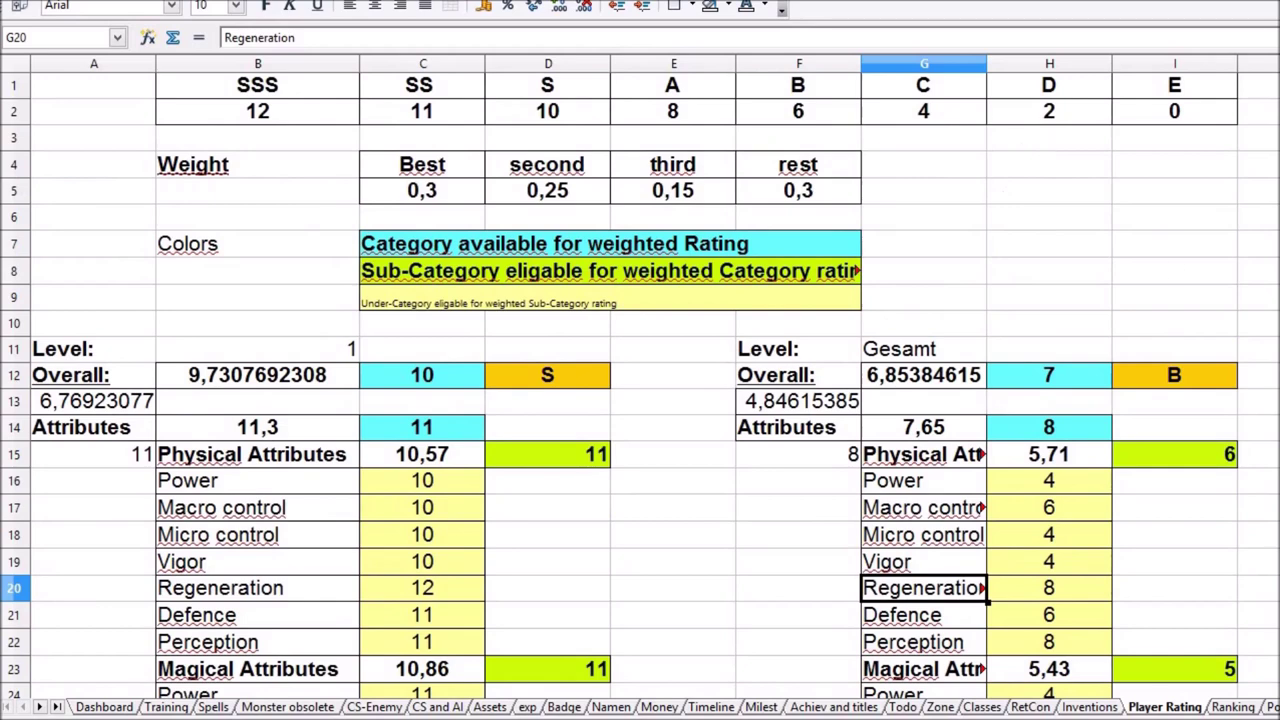
scroll(707, 388, "right", 3)
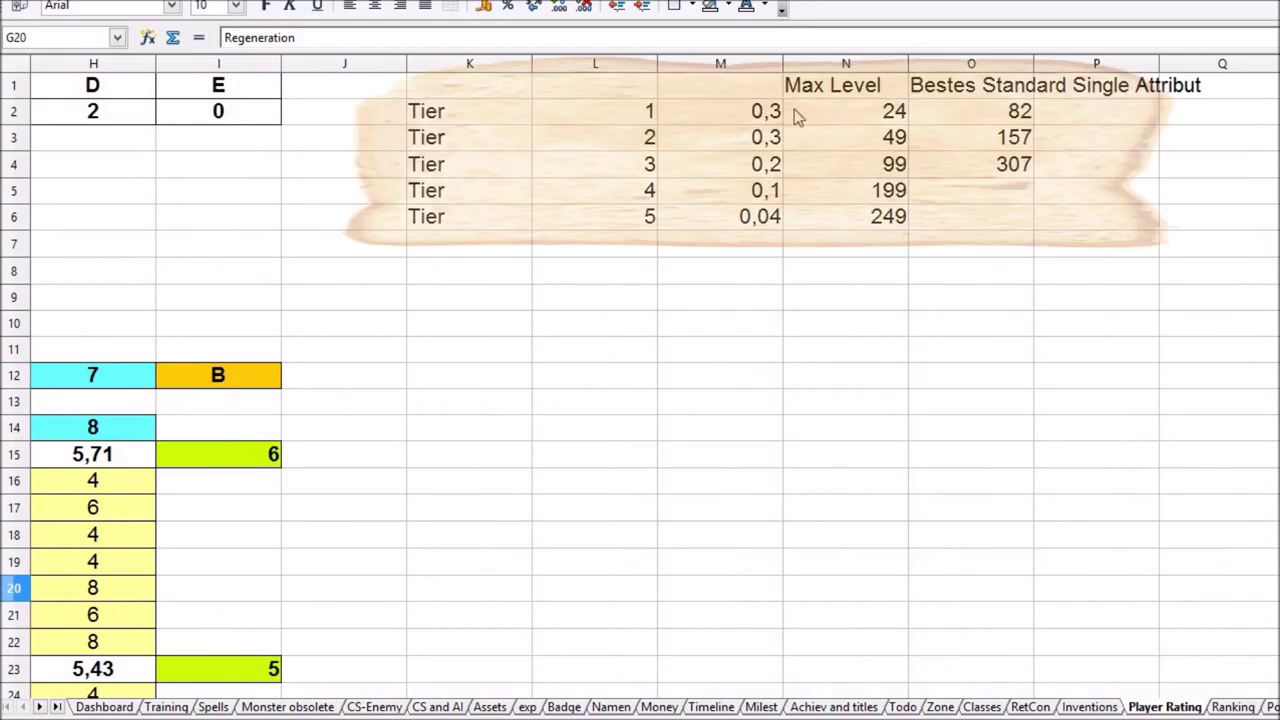
left_click(741, 121)
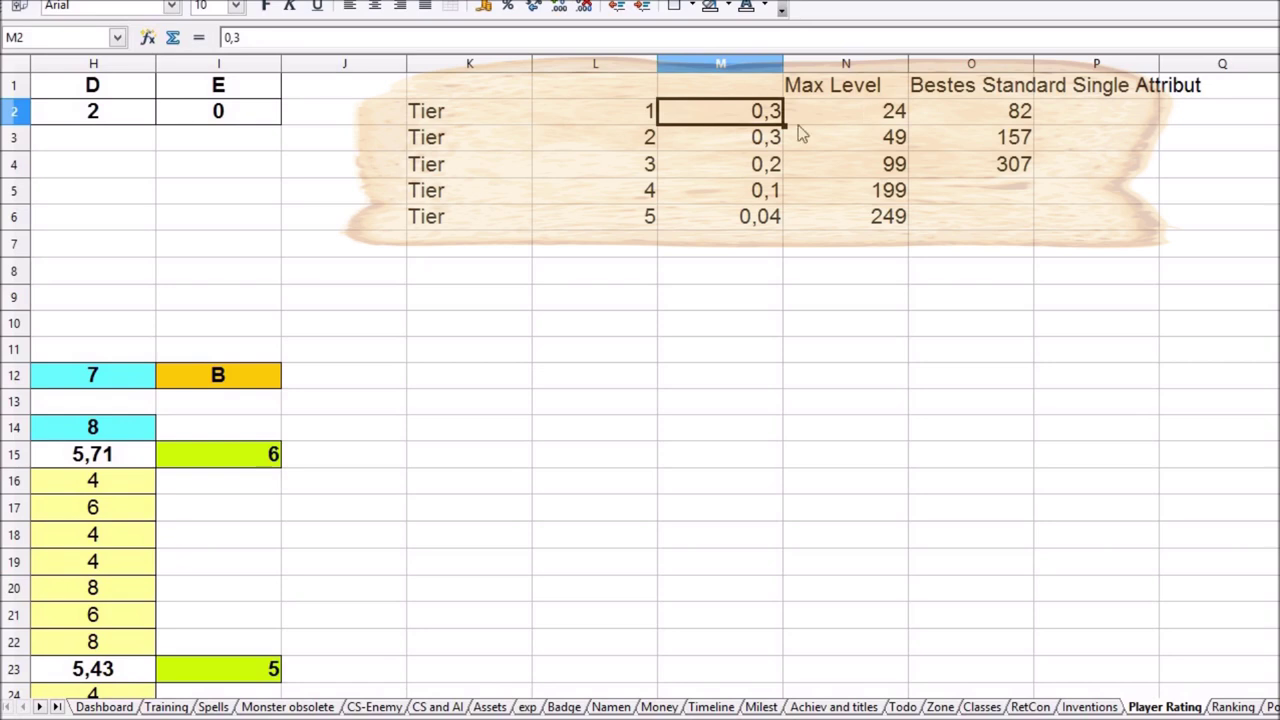
left_click(760, 140)
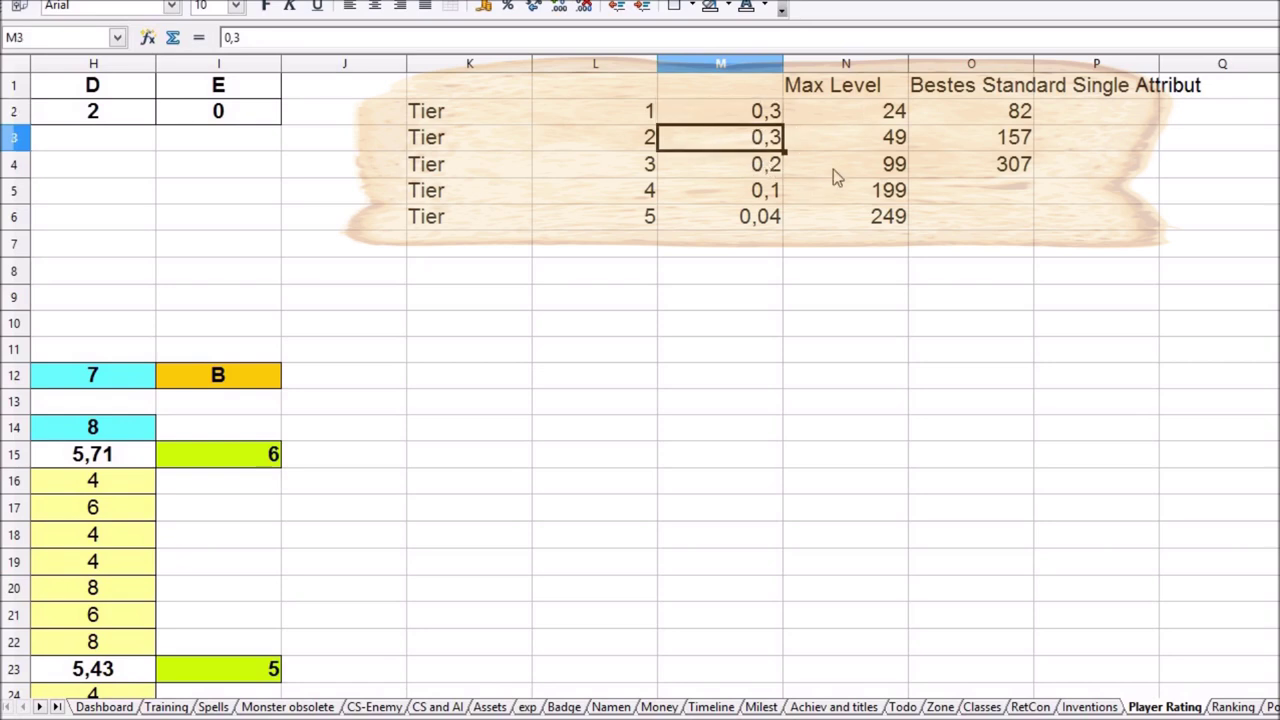
key("Right")
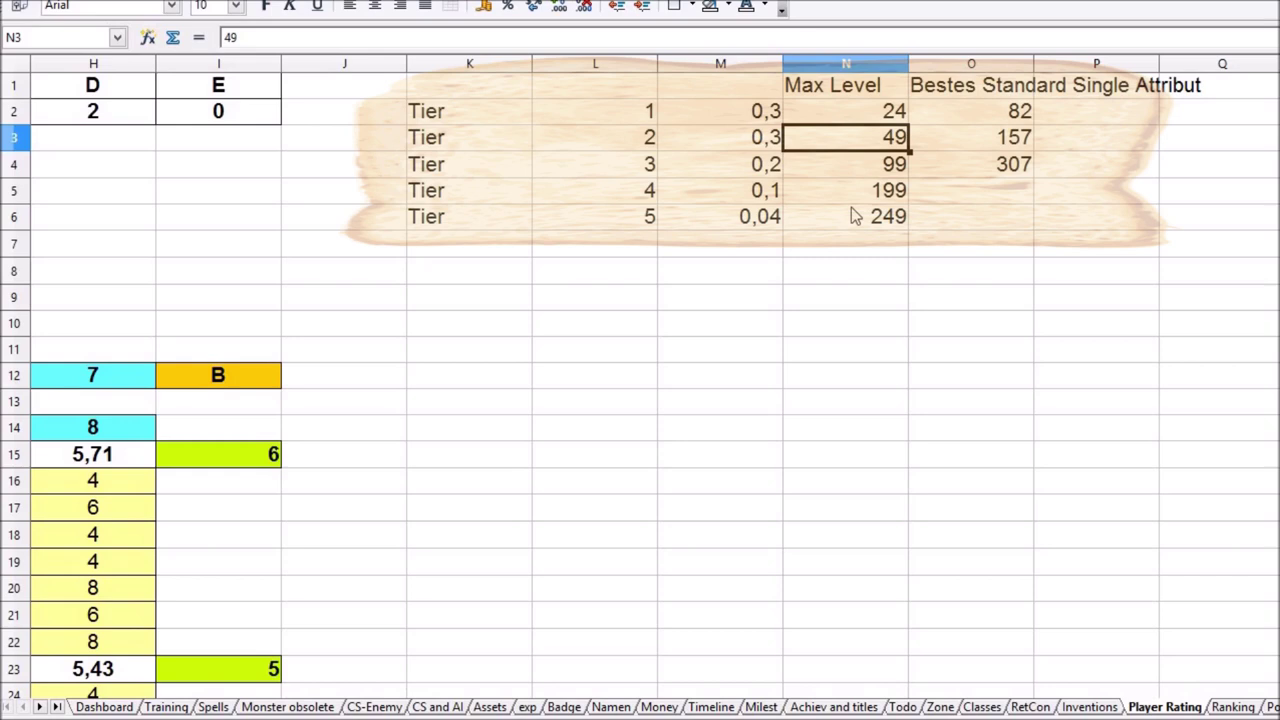
left_click(776, 172)
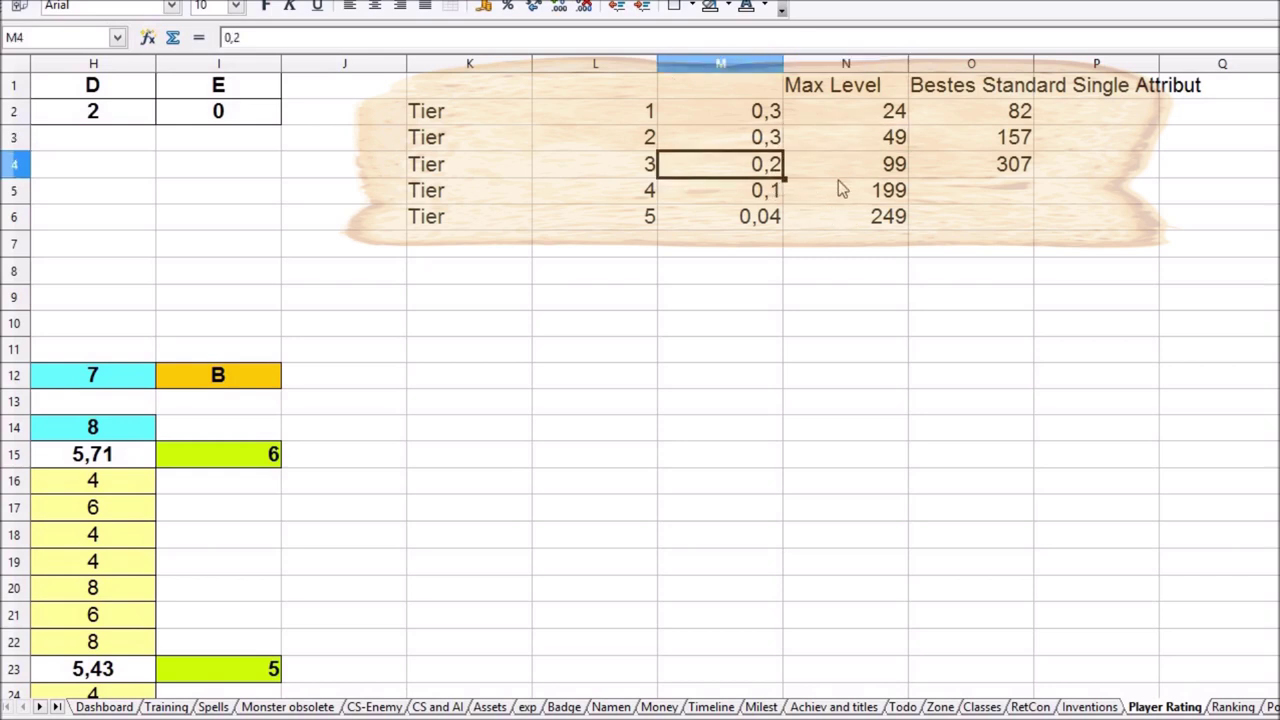
left_click(846, 180)
left_click(848, 172)
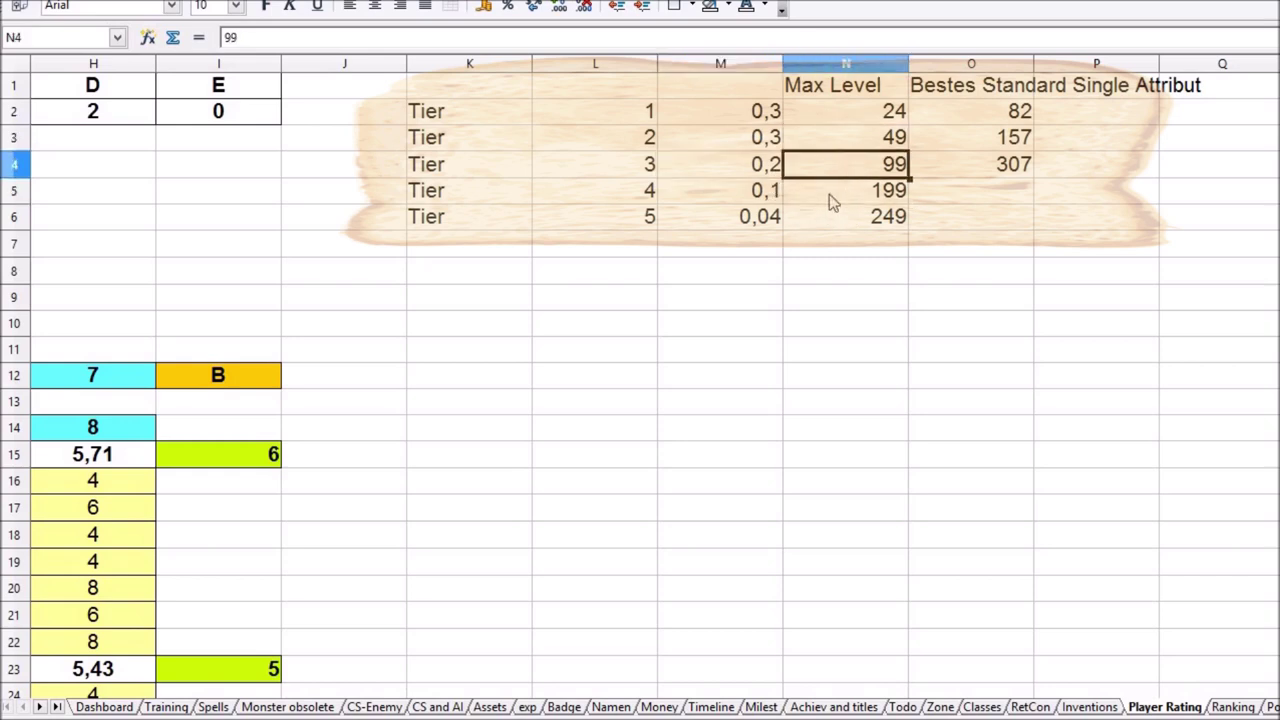
left_click(766, 198)
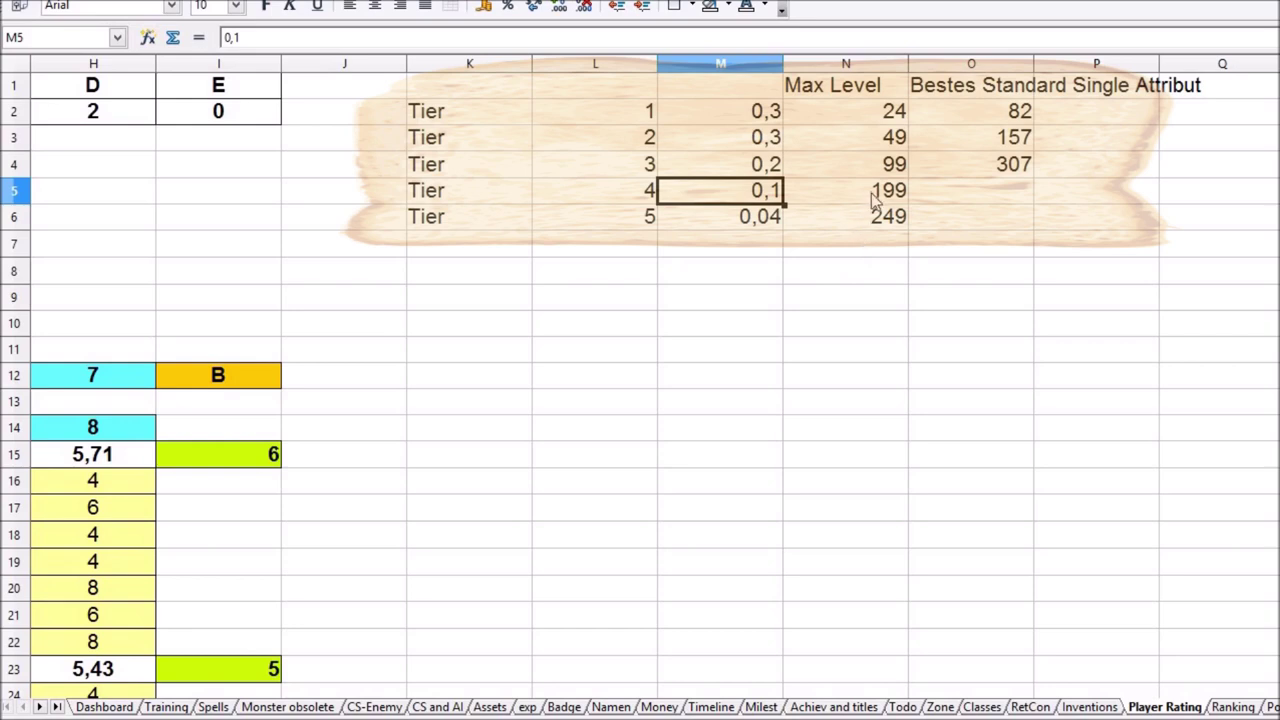
key("Right")
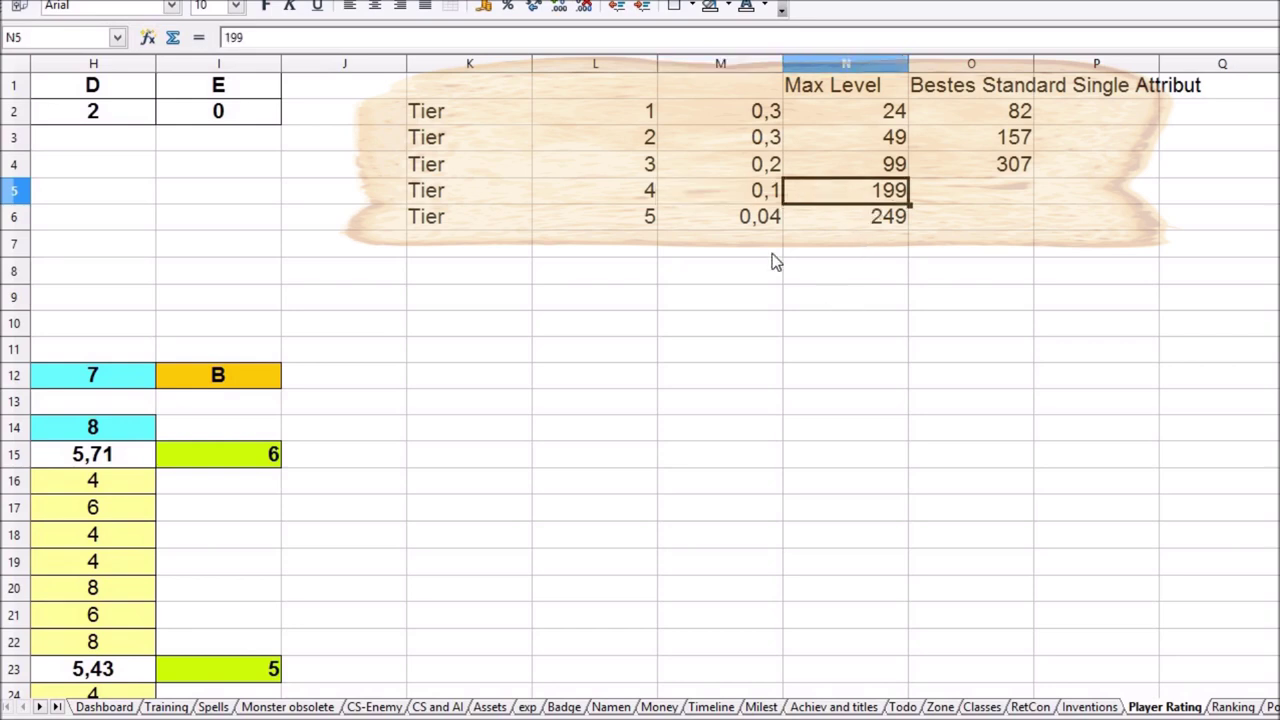
left_click(771, 222)
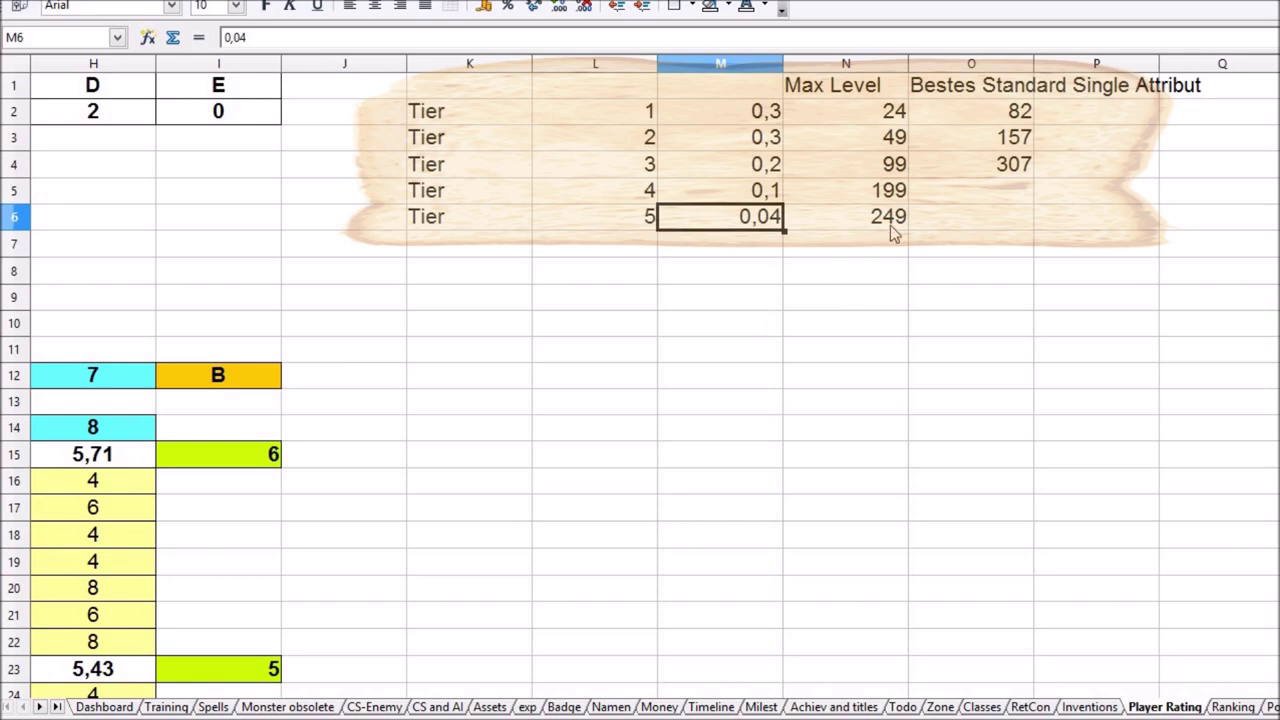
left_click(968, 122)
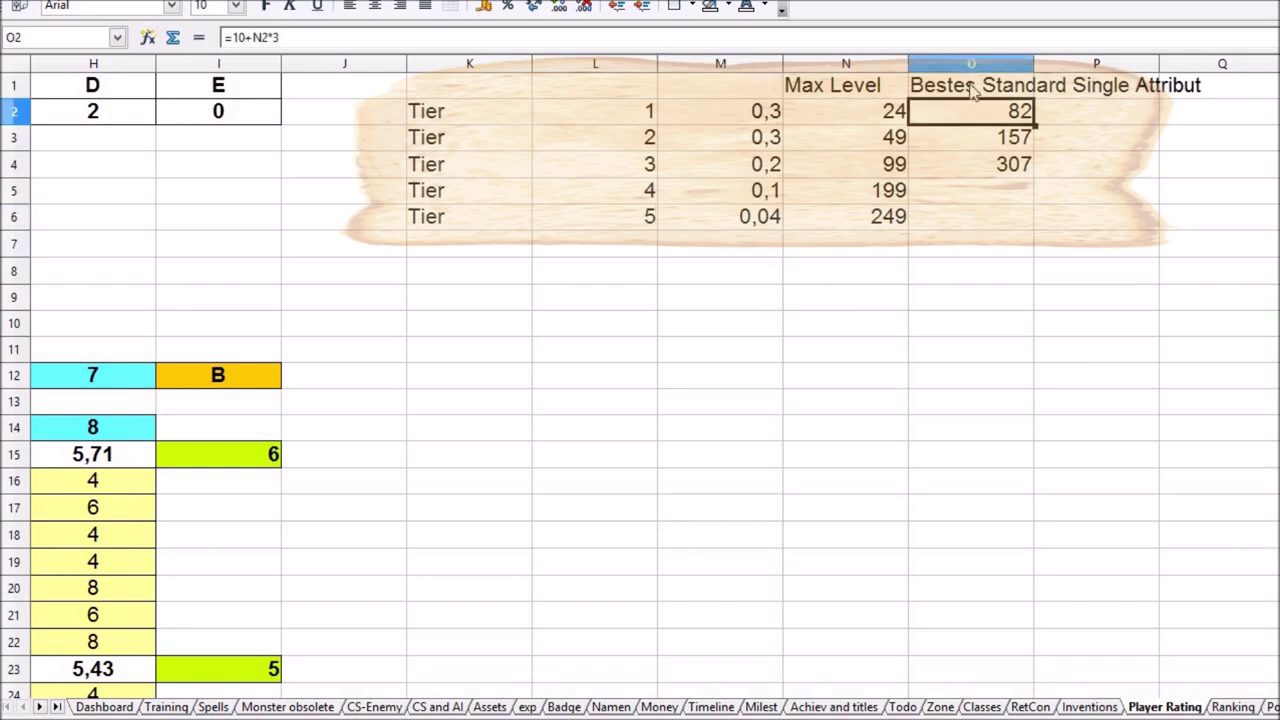
Change header O1 from 'Bestes' to 'Best Standard Single Attribut'.
key("Up")
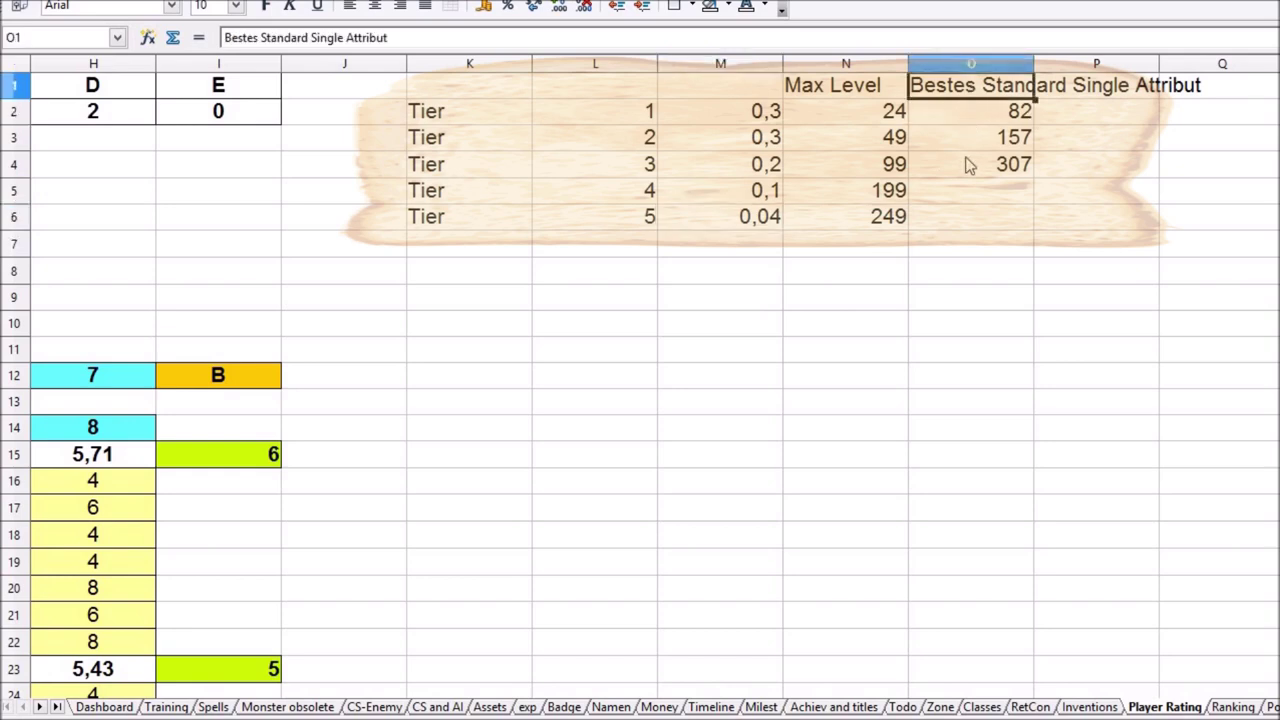
left_click(257, 37)
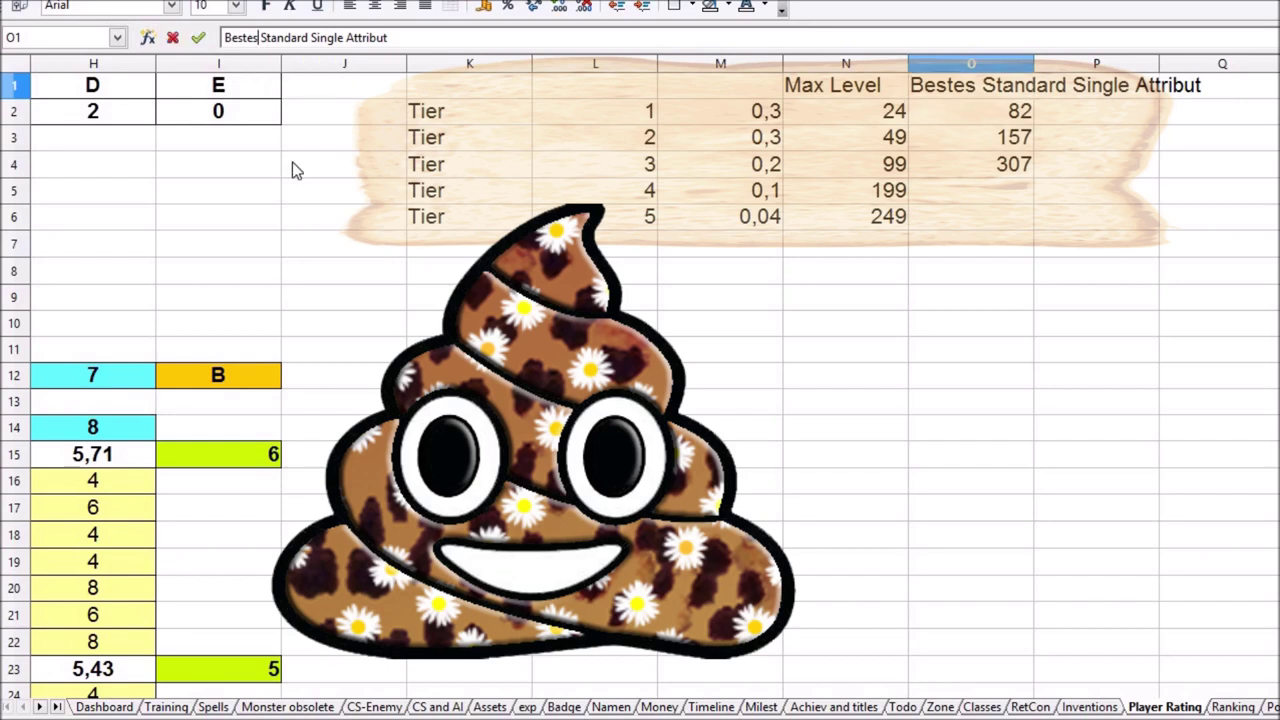
key("BackSpace")
key("BackSpace")
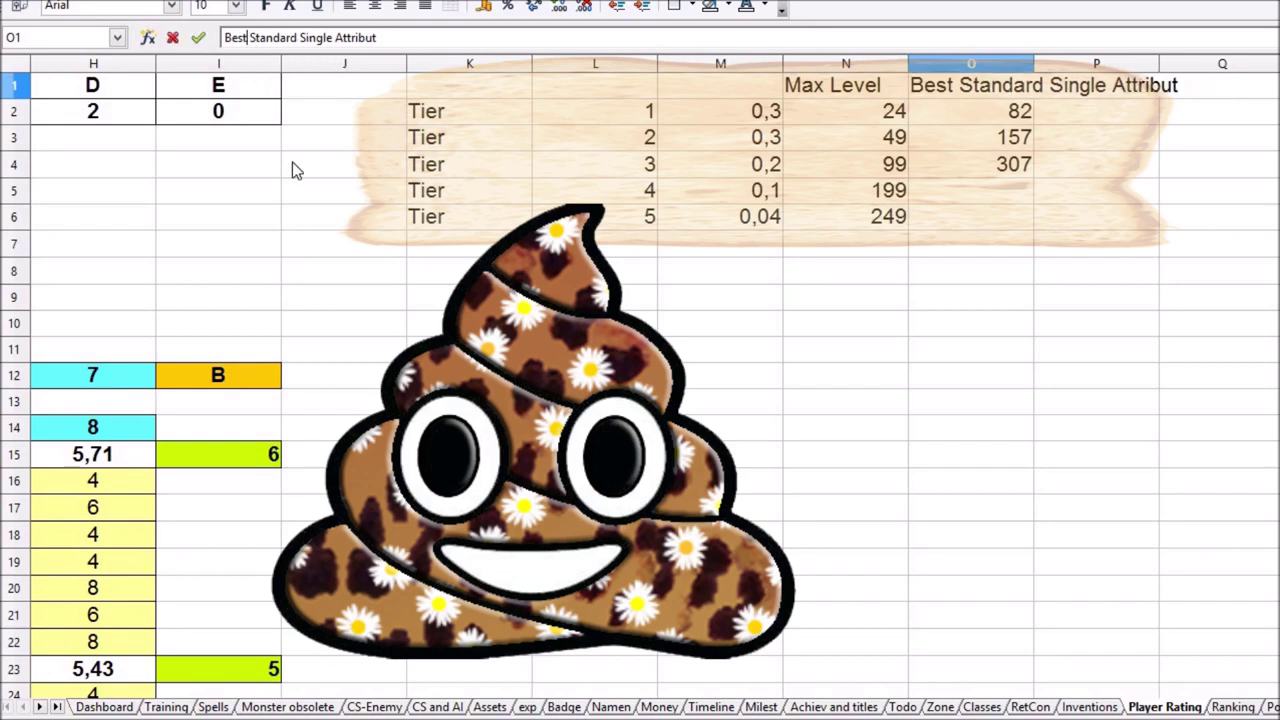
key("Return")
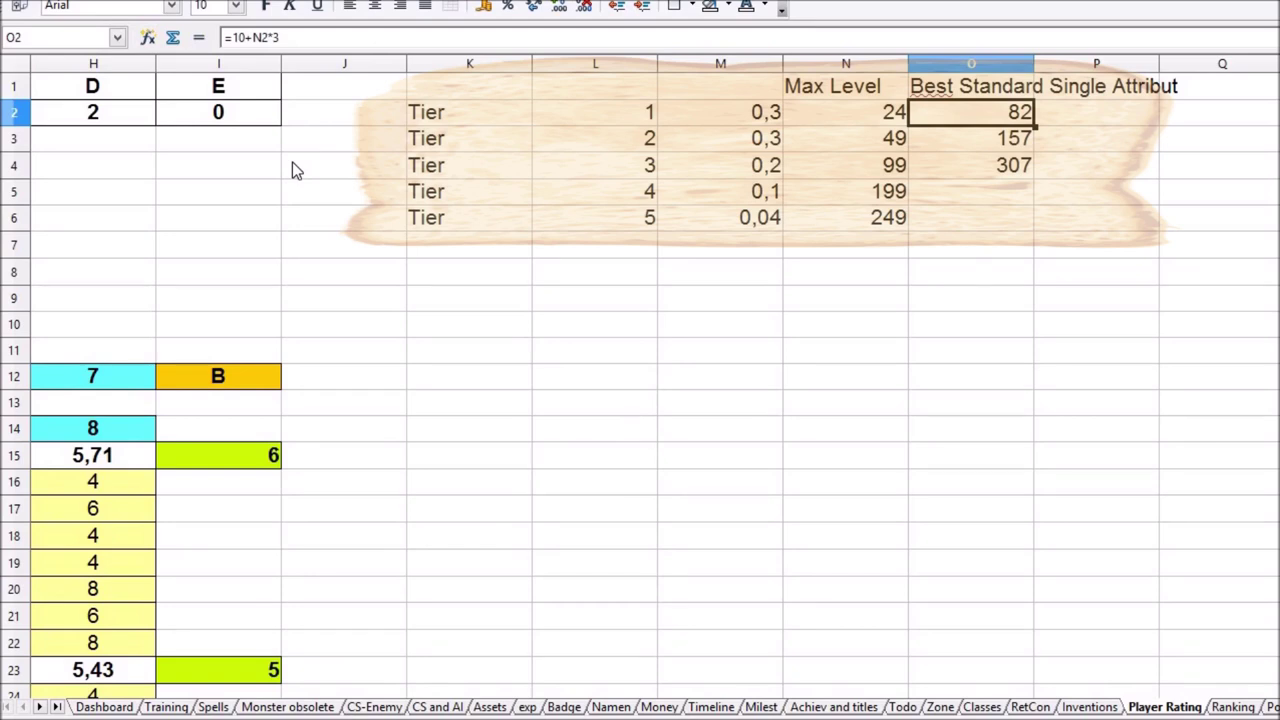
Review the Tier 1 row values and mark the Tier 1 and Tier 2 rows.
key("Left")
key("Right")
key("Left")
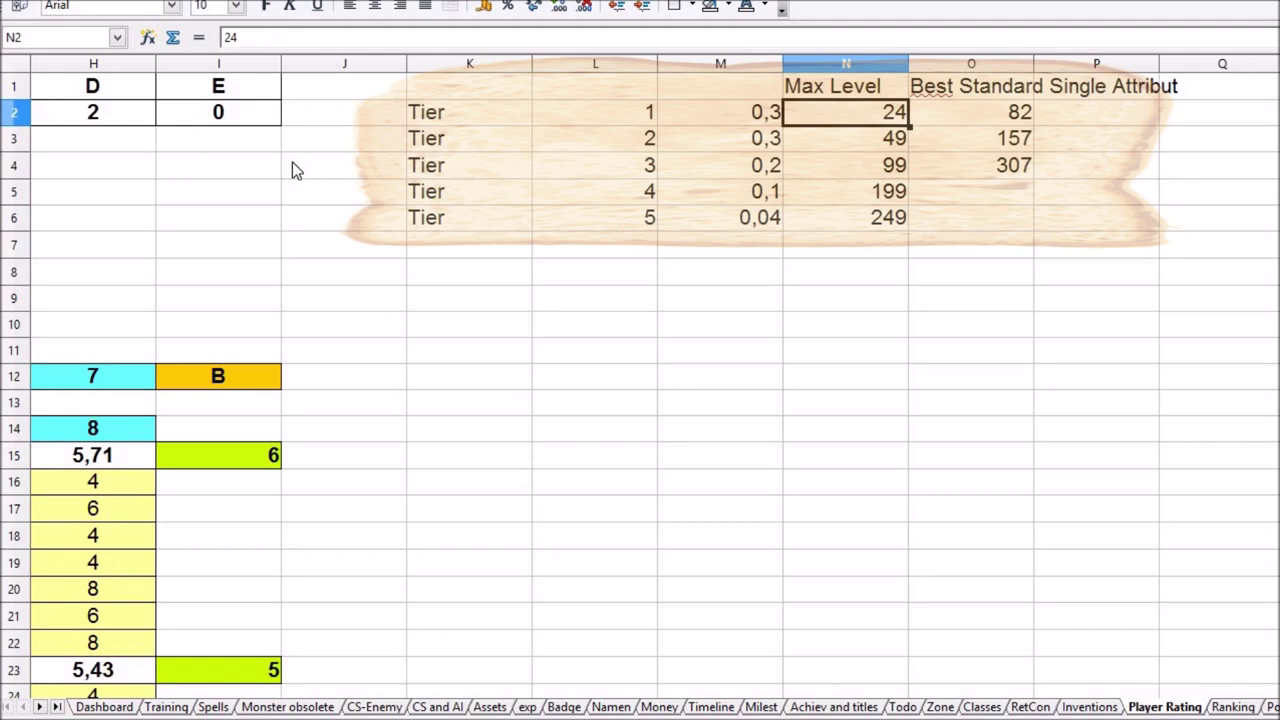
key("Left")
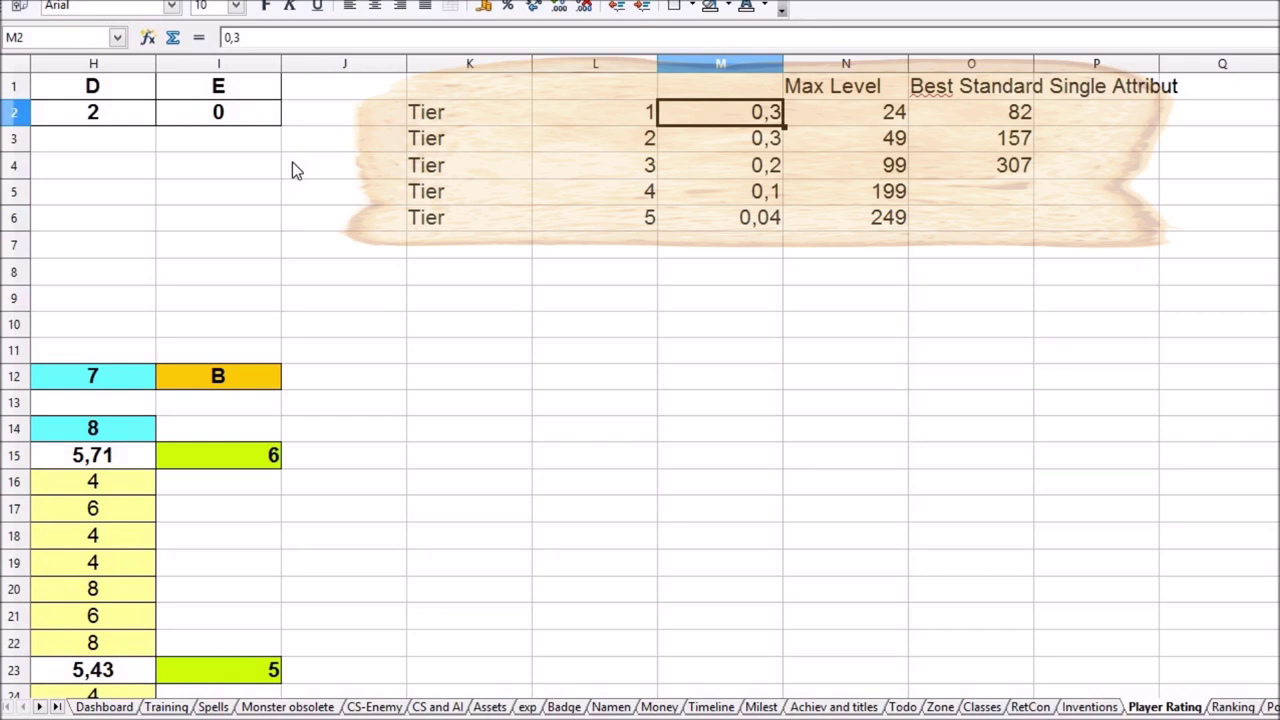
key("Left")
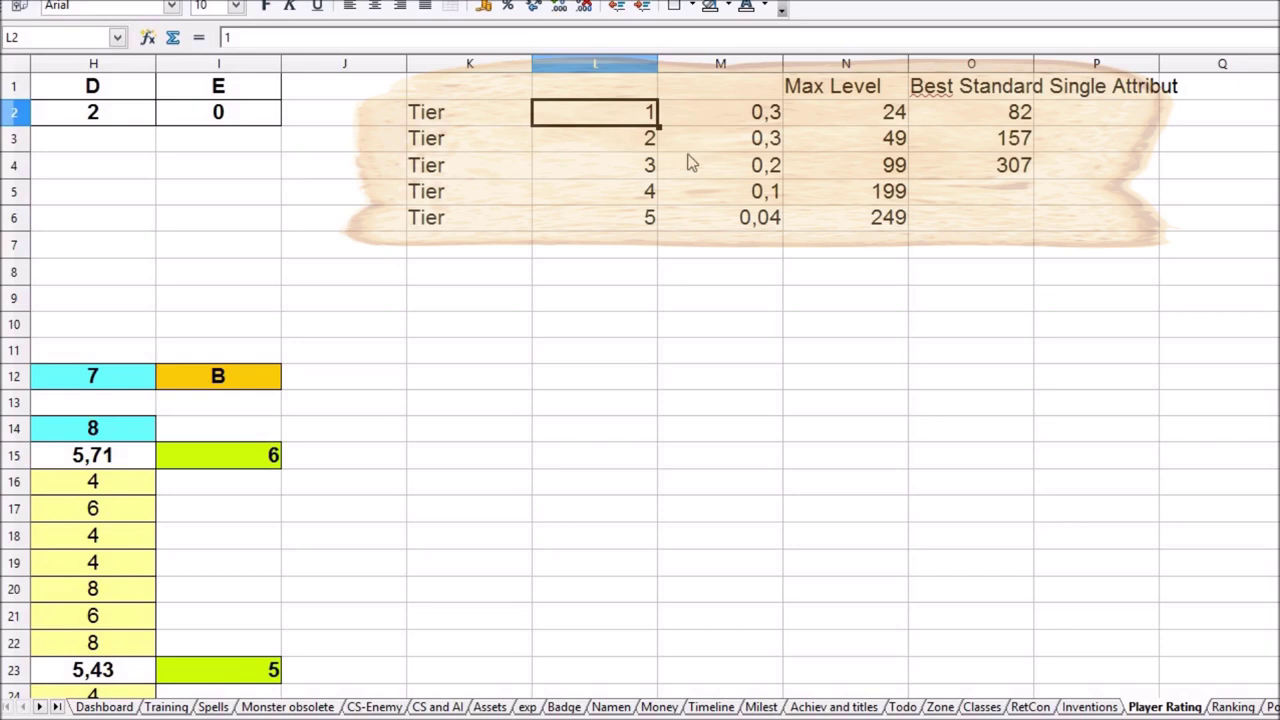
left_click(630, 165)
left_click_drag(630, 112, 866, 148)
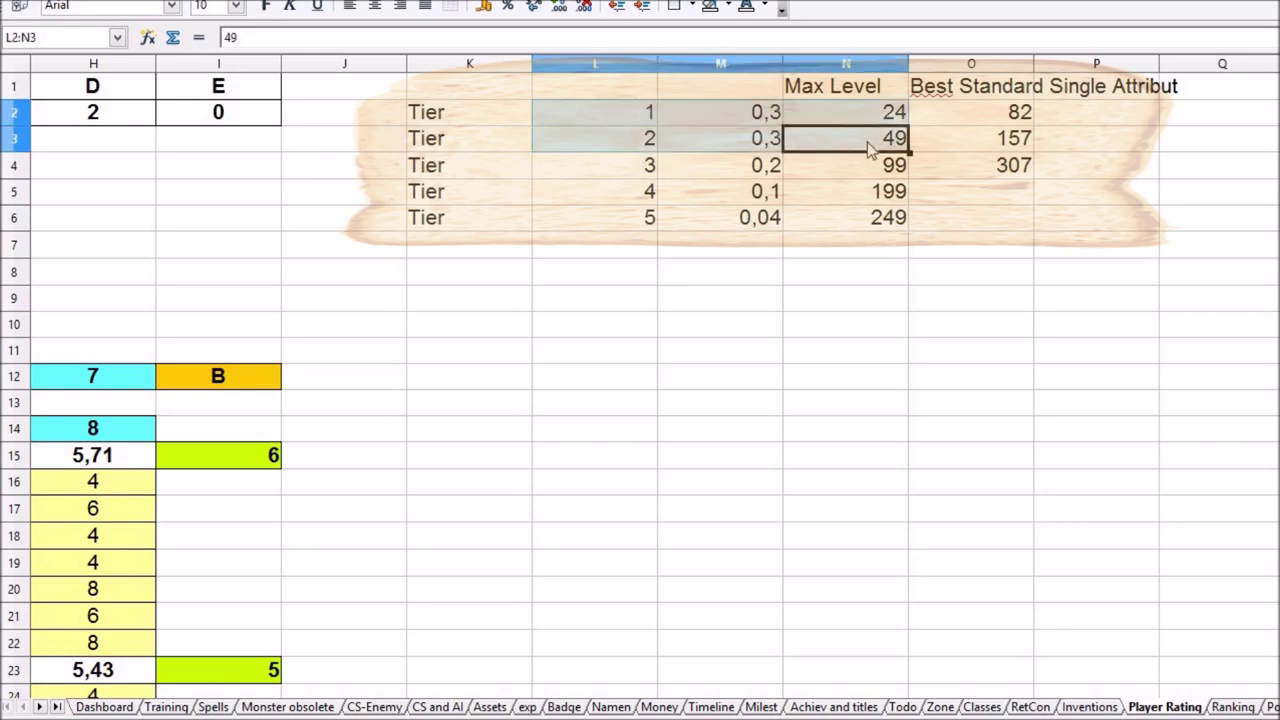
left_click(594, 271)
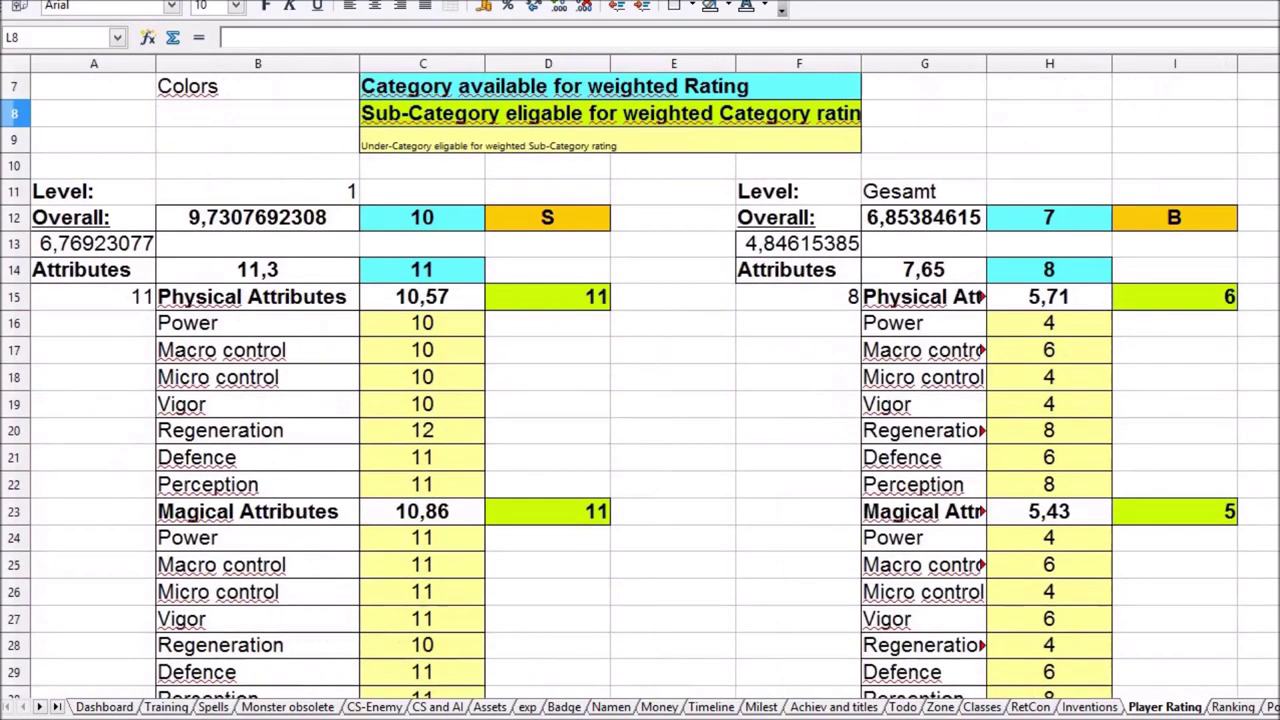
scroll(640, 380, "down", 2)
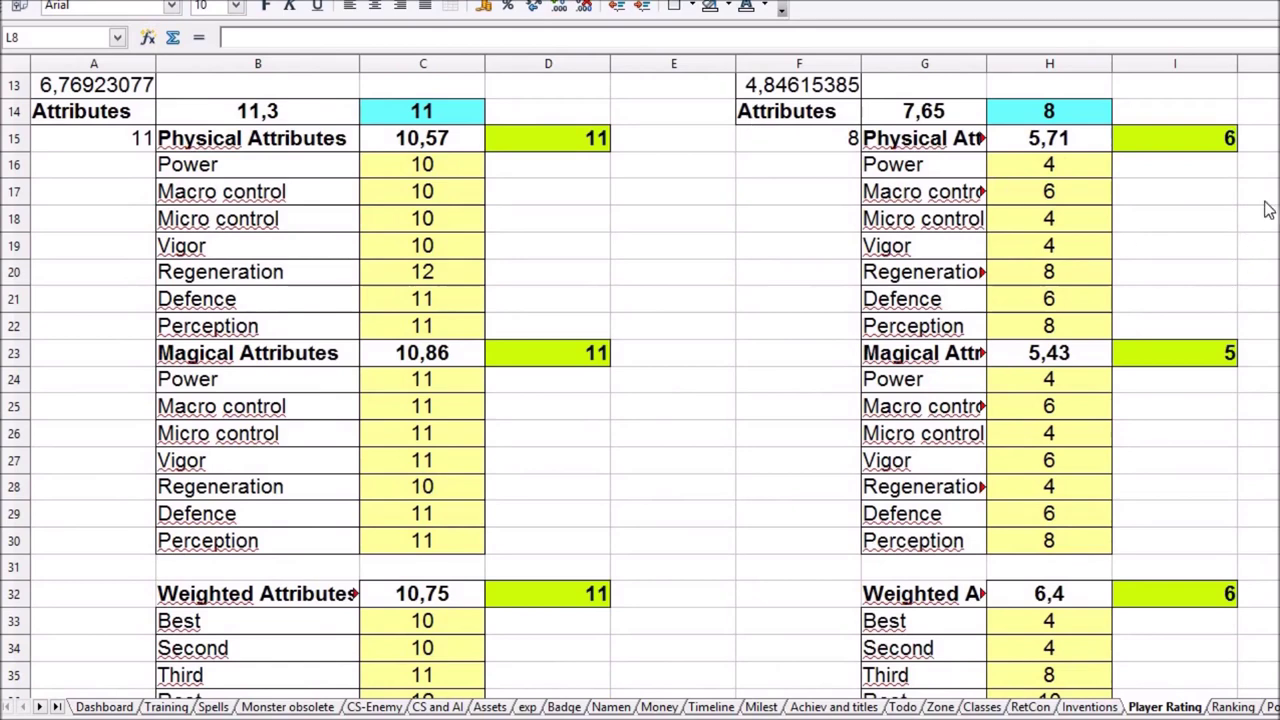
Check the left Weighted Attributes Best score in C33 against the Regeneration score above.
scroll(640, 380, "down", 2)
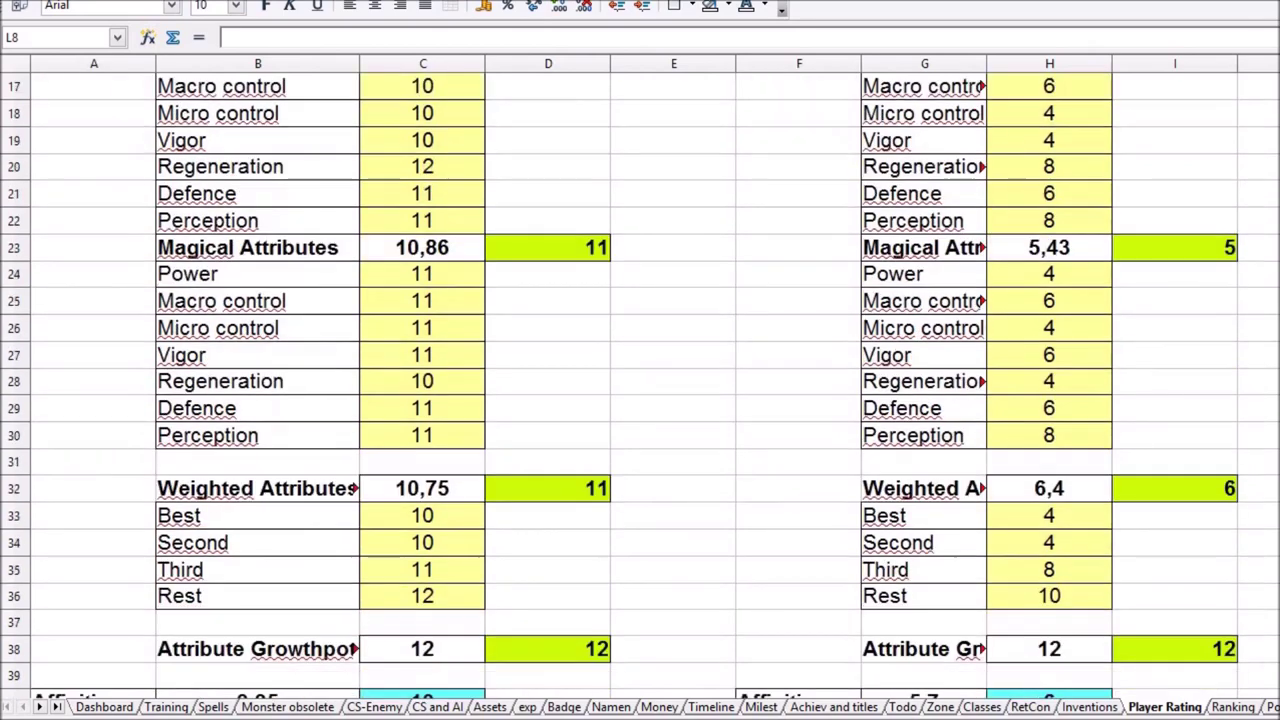
scroll(1006, 331, "down", 1)
left_click(262, 463)
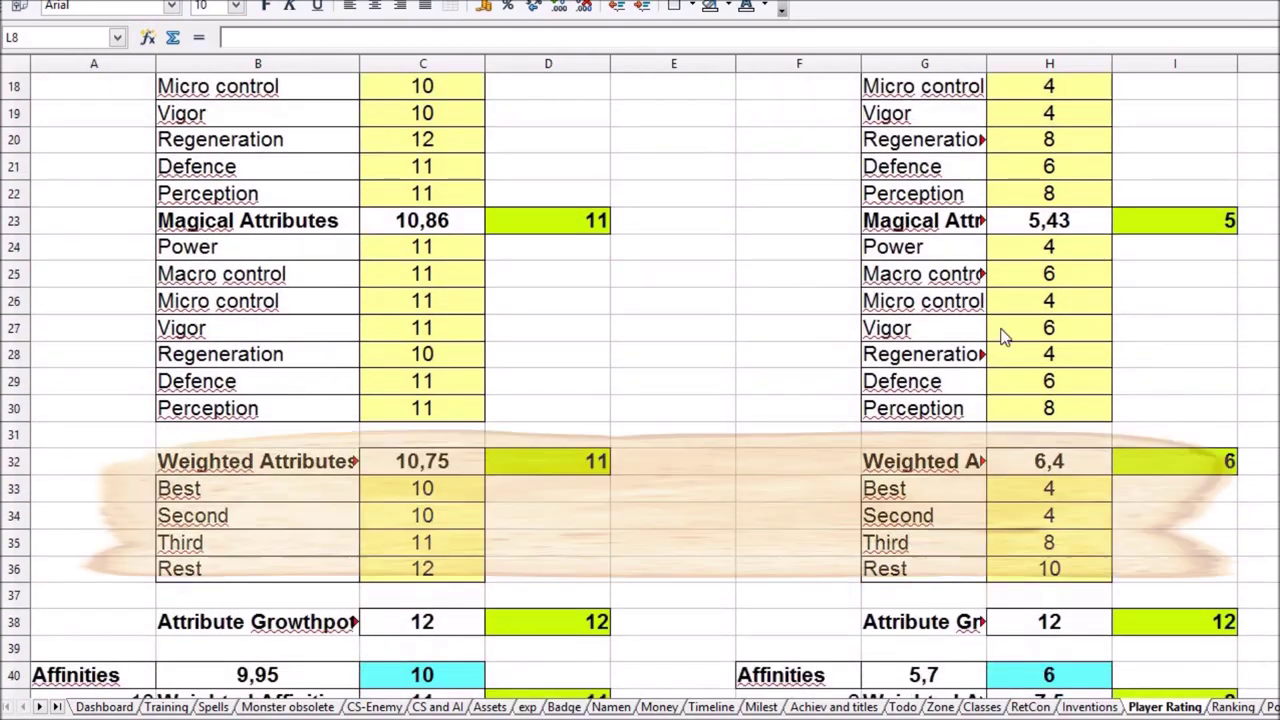
left_click(387, 498)
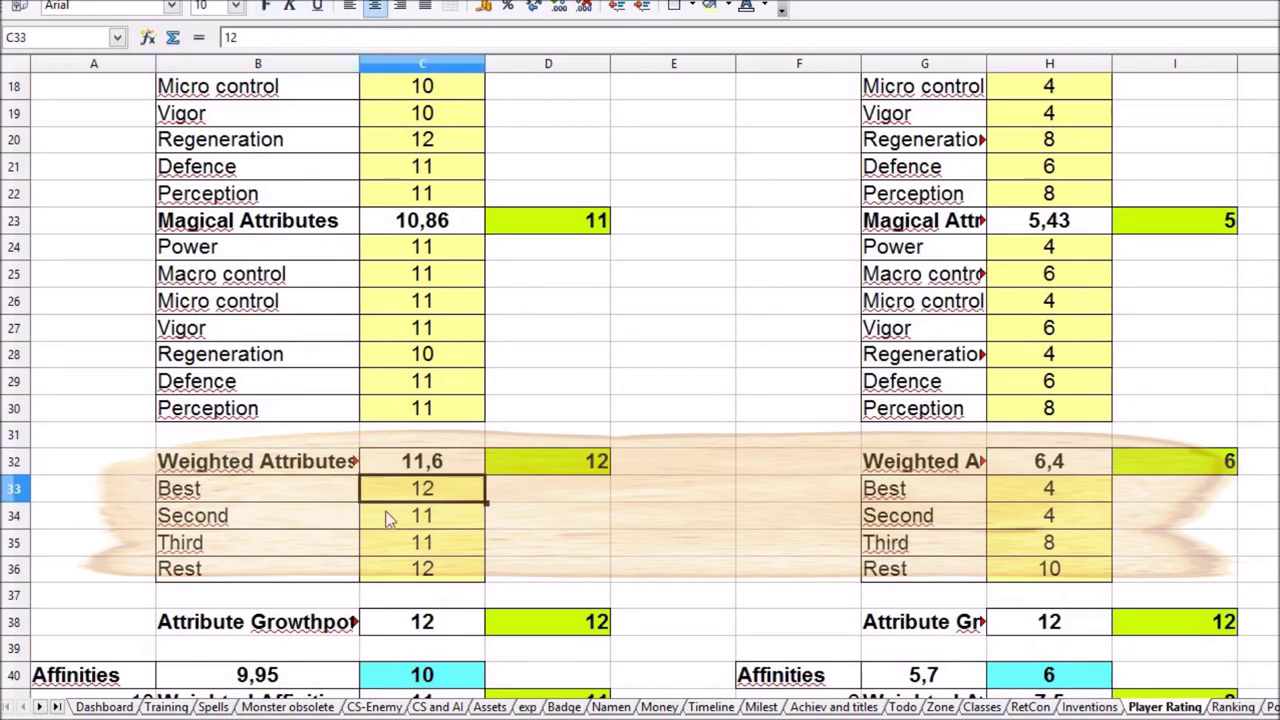
key("Left")
key("Right")
key("Up")
key("Up")
key("Up")
key("Up")
key("Up")
key("Up")
key("Up")
key("Up")
key("Up")
key("Up")
key("Up")
key("Up")
key("Up")
key("Up")
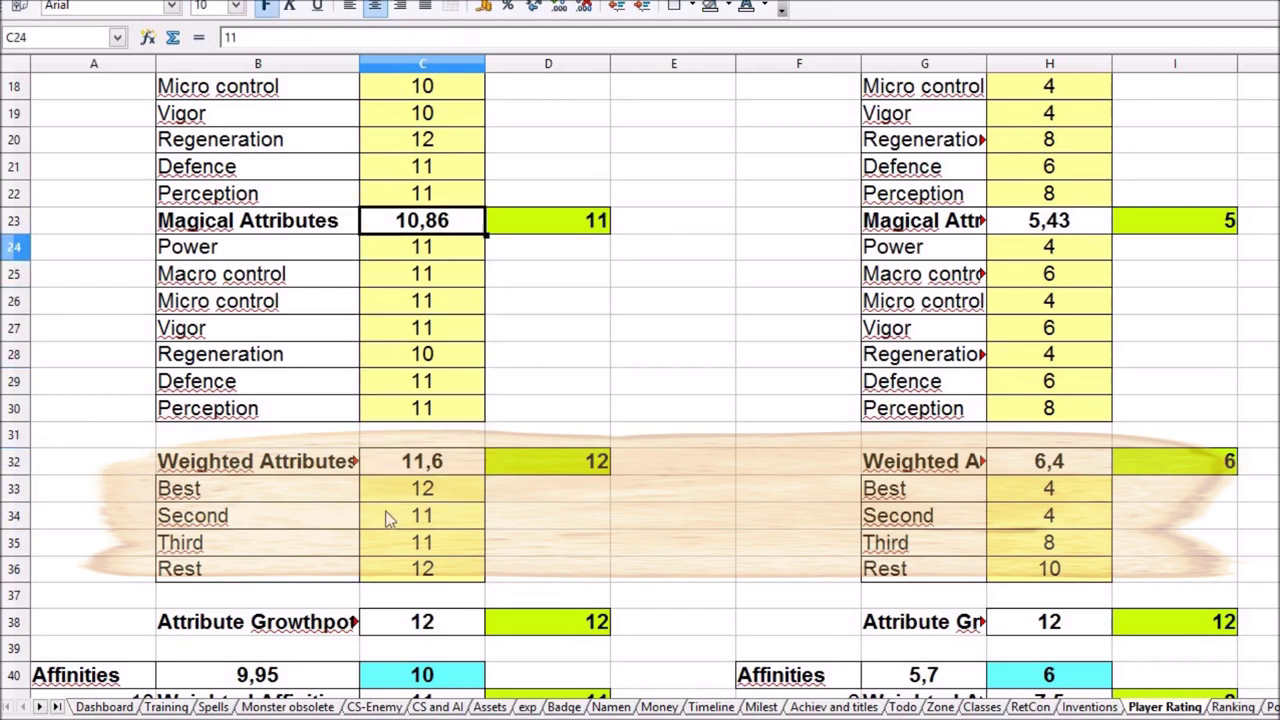
key("Down")
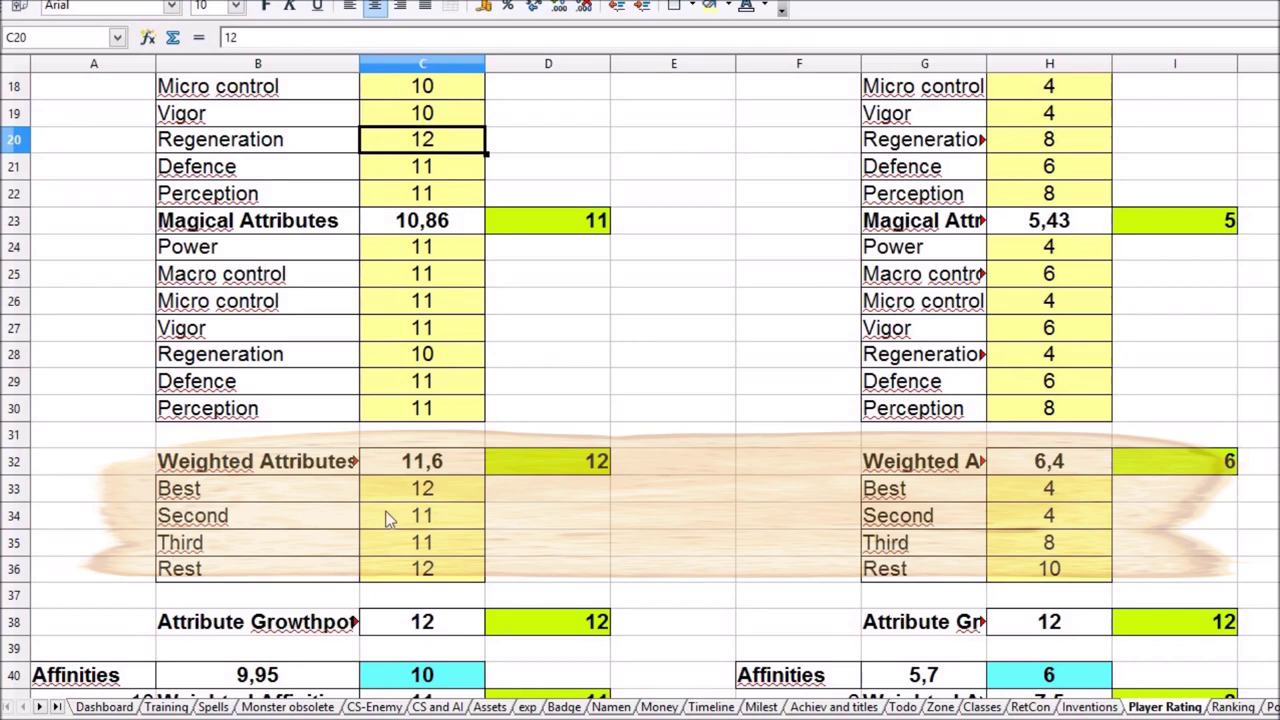
key("Down")
key("Down")
key("Down")
key("Down")
key("Down")
key("Down")
key("Down")
key("Down")
key("Down")
key("Down")
key("Down")
key("Down")
key("Down")
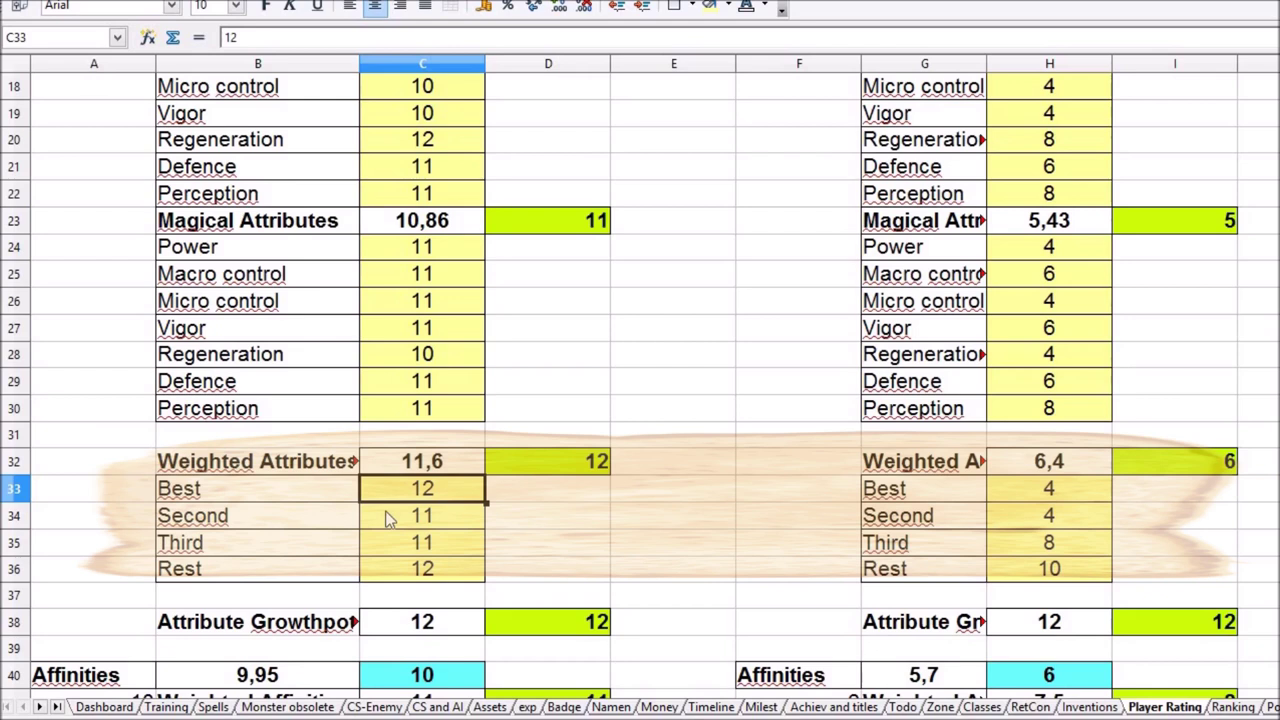
Enter 11 as the left Best weighted attribute score in C33.
type("11")
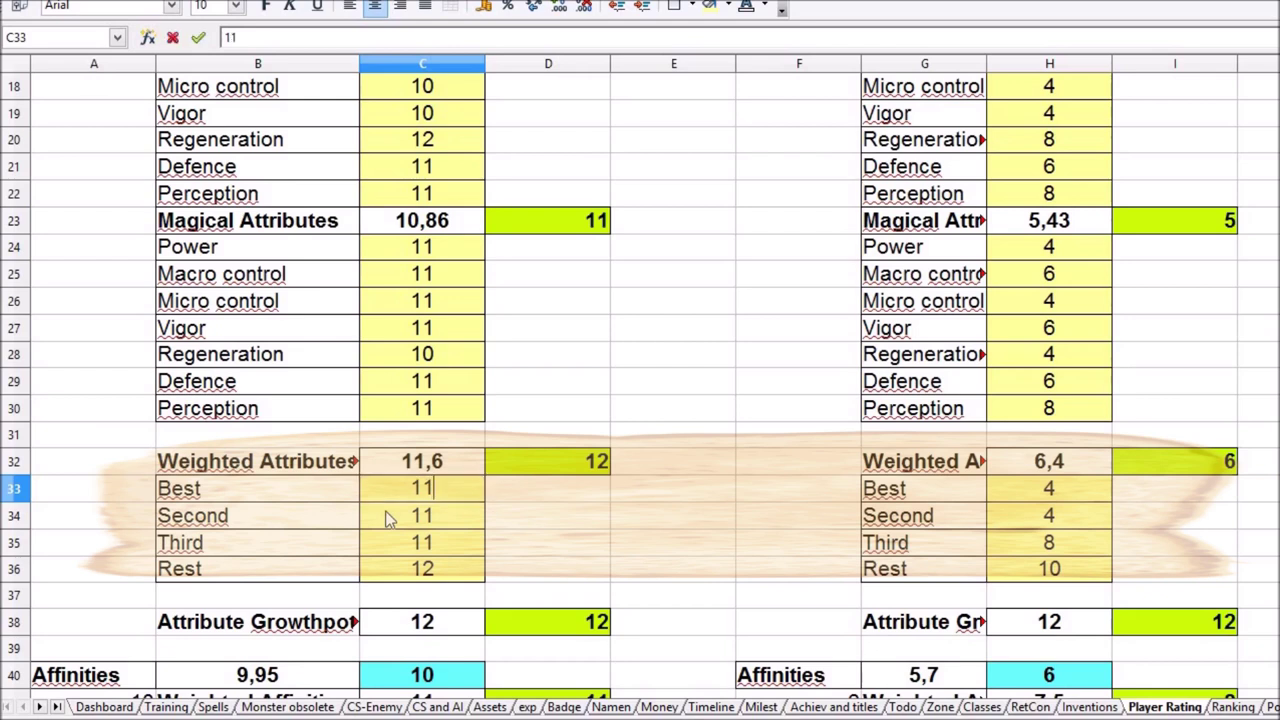
key("Return")
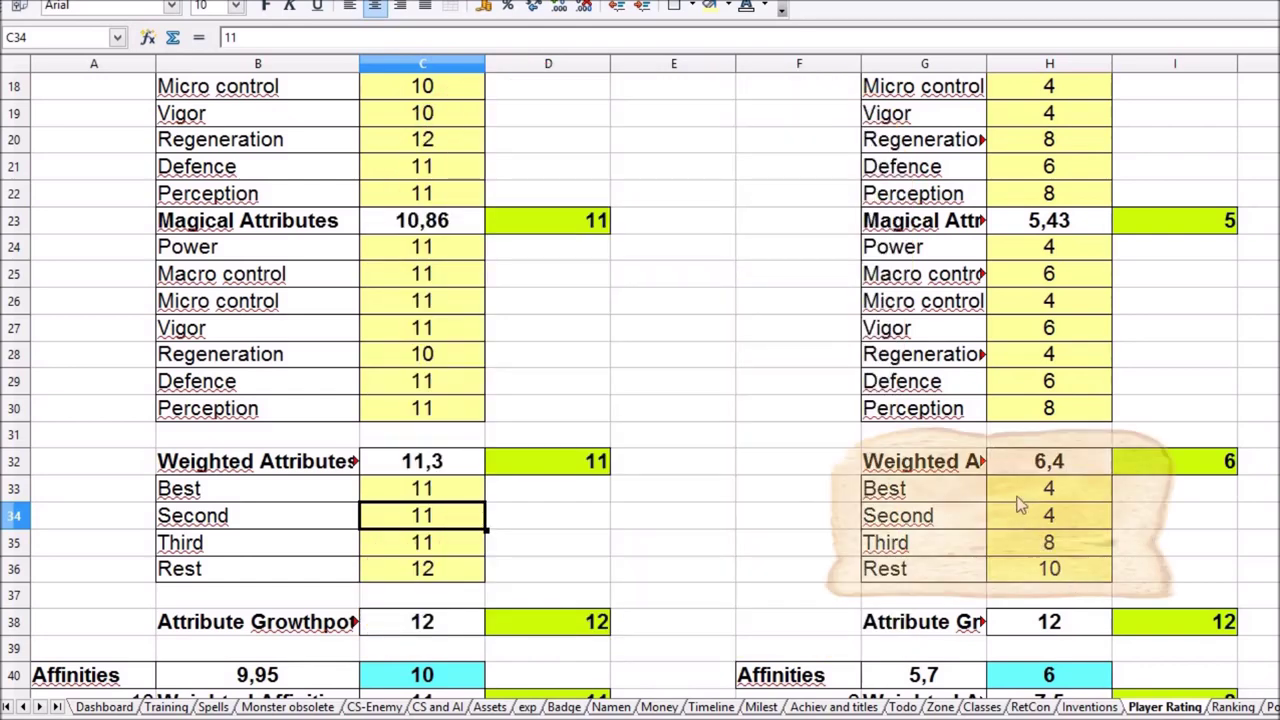
left_click(1052, 490)
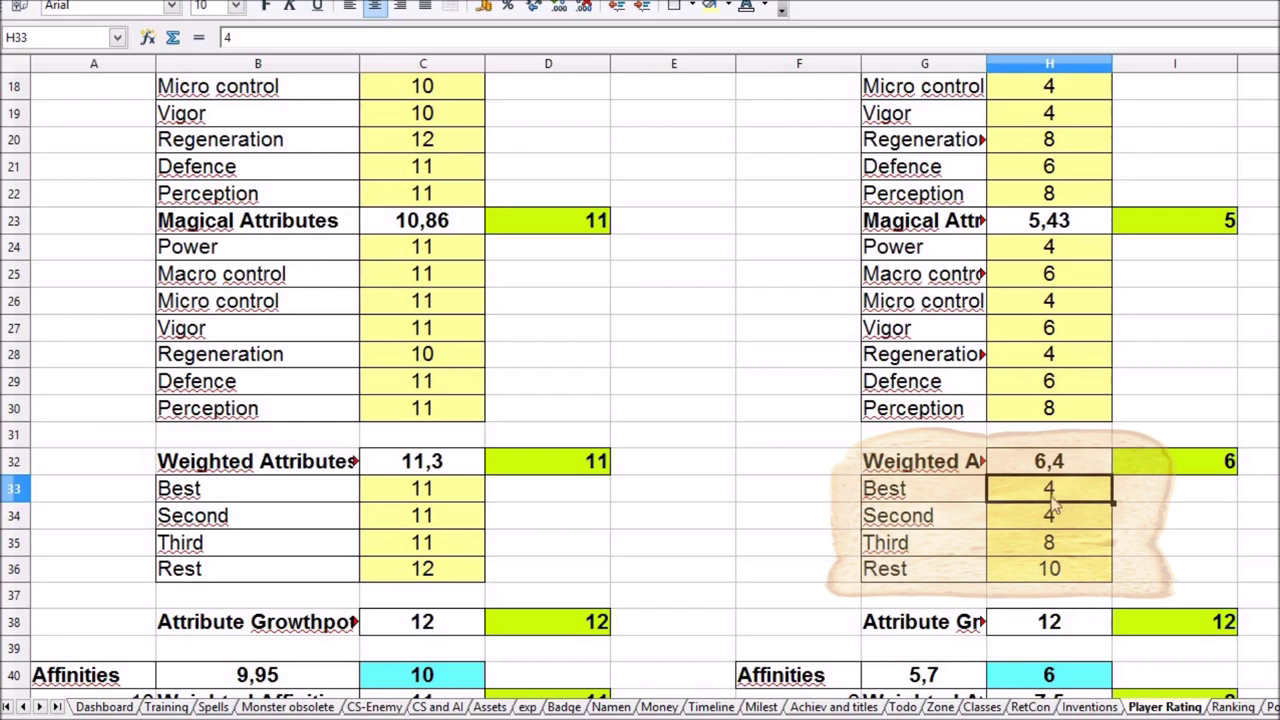
key("Down")
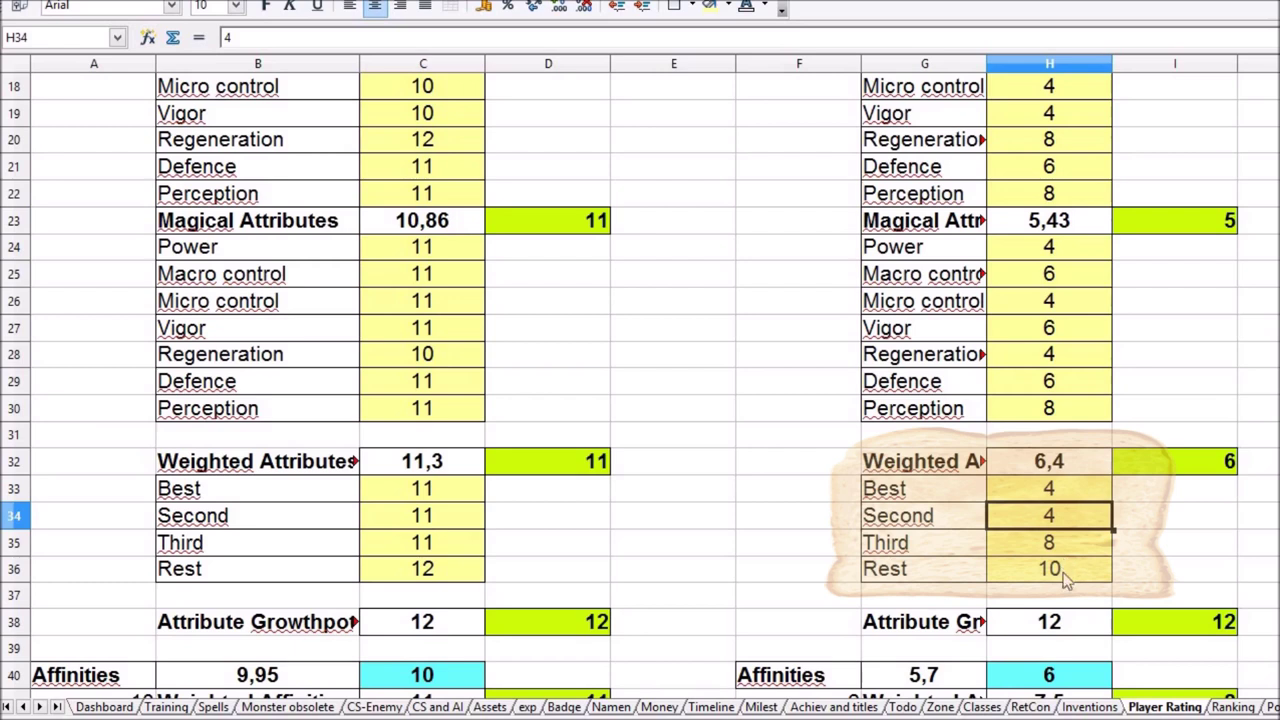
left_click(1065, 578)
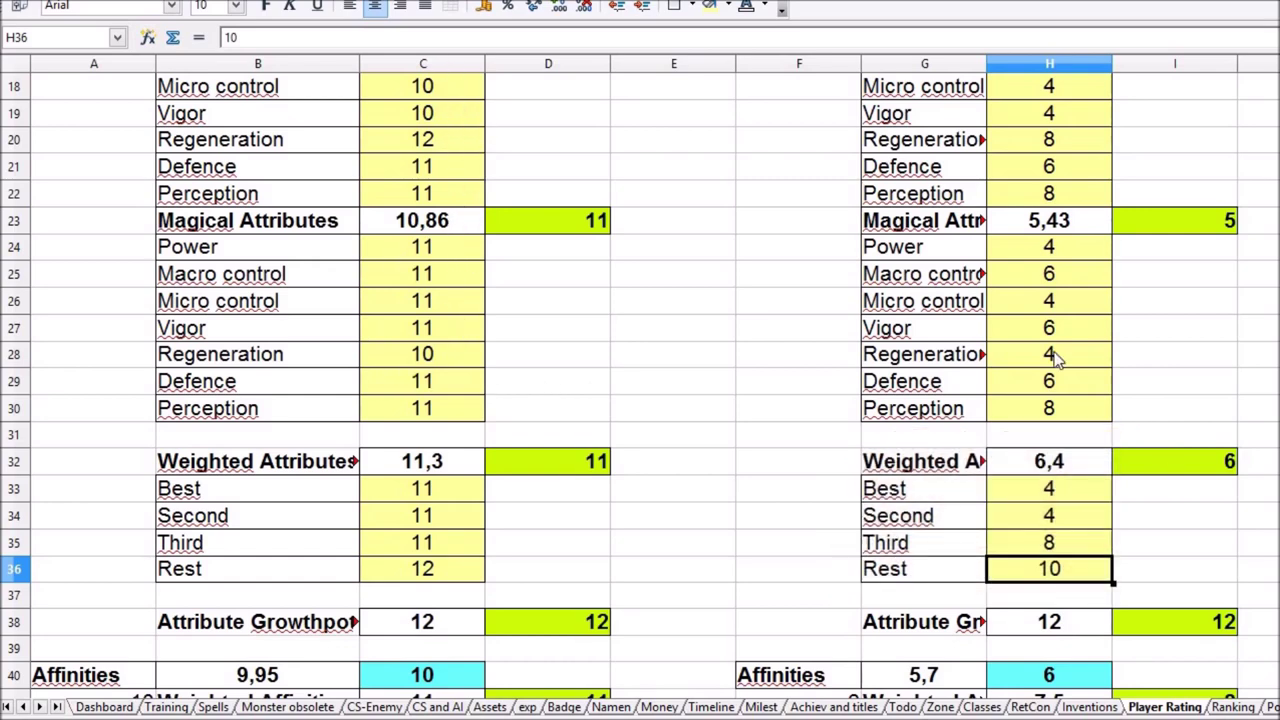
scroll(640, 388, "down", 5)
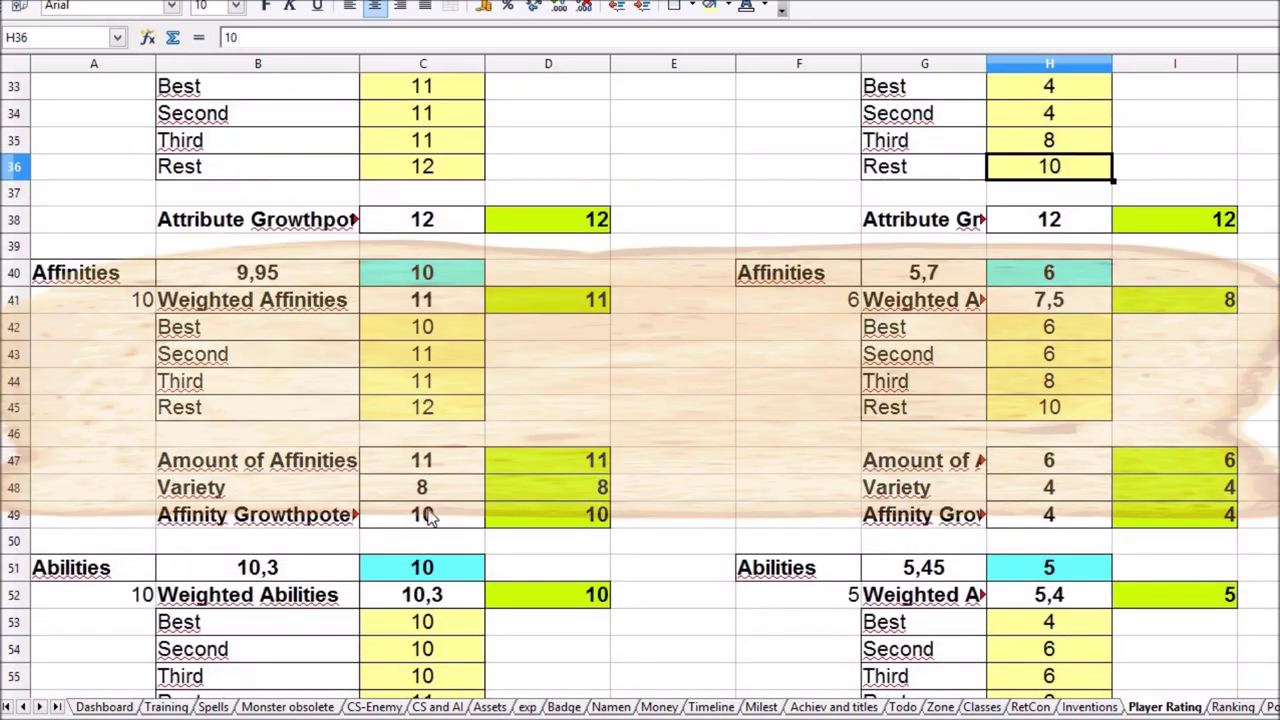
left_click(428, 470)
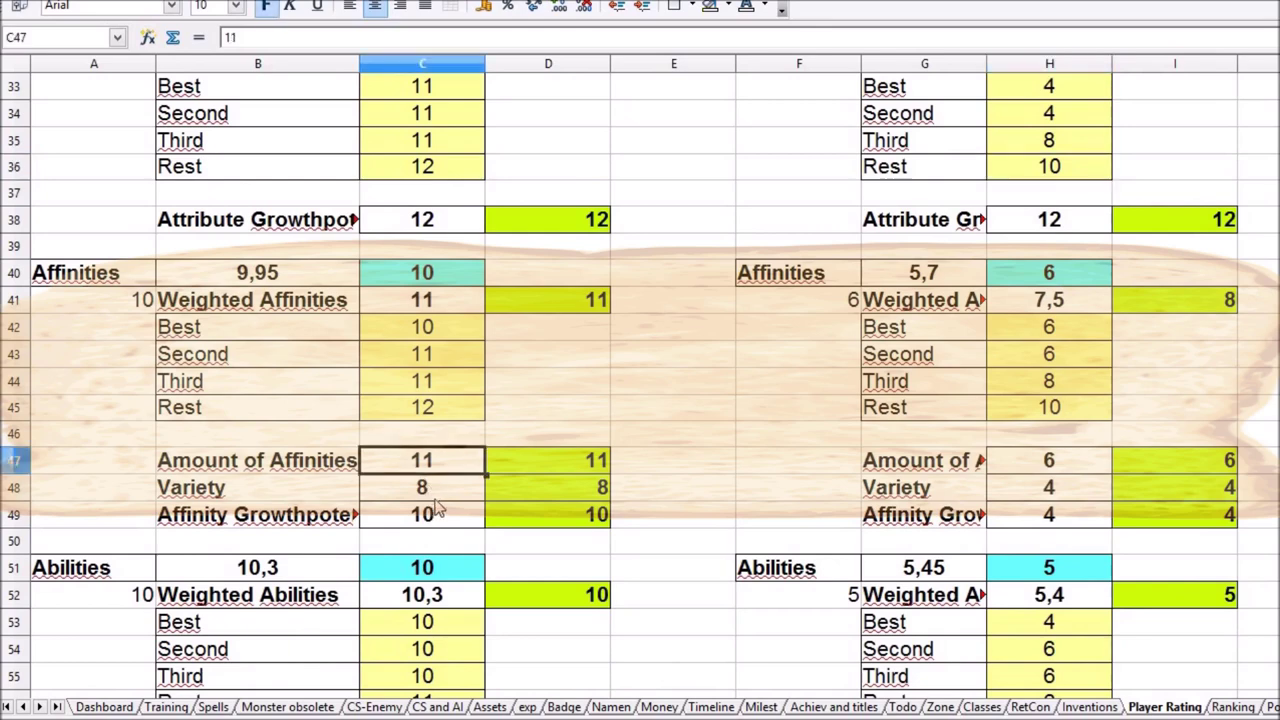
key("Down")
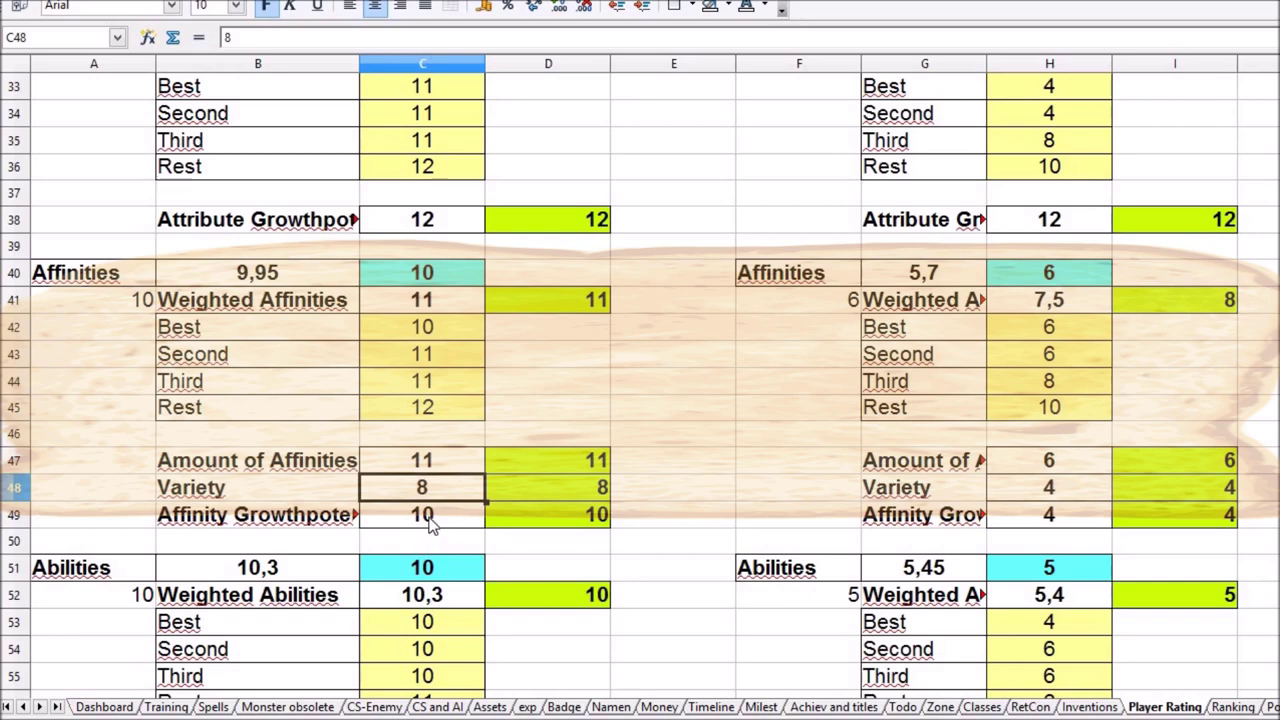
left_click(431, 525)
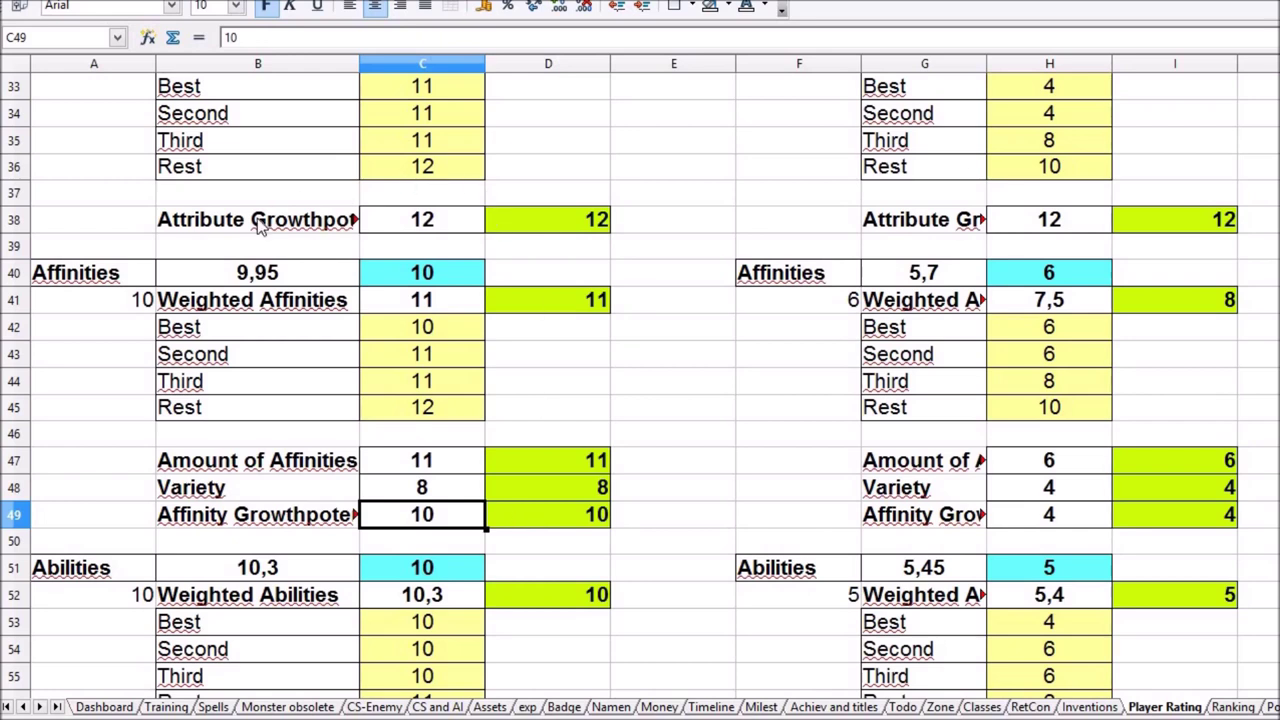
left_click(214, 228)
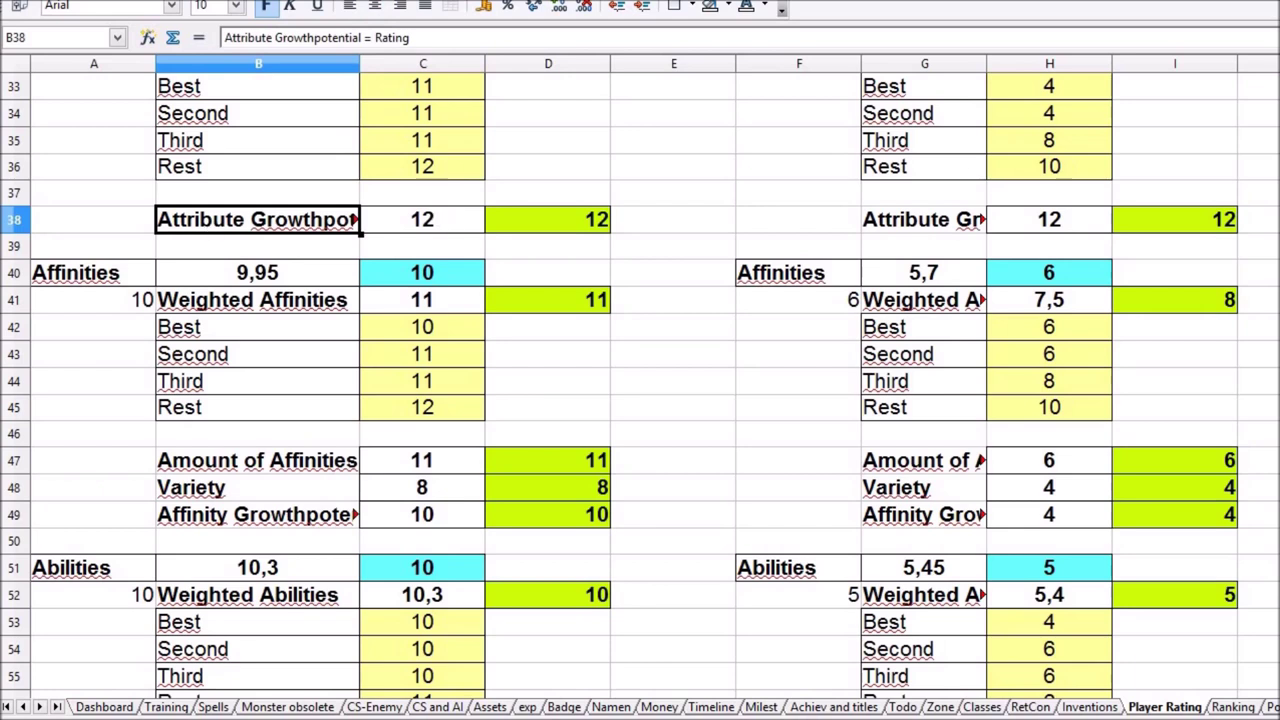
left_click_drag(420, 228, 555, 228)
left_click(295, 225, "shift")
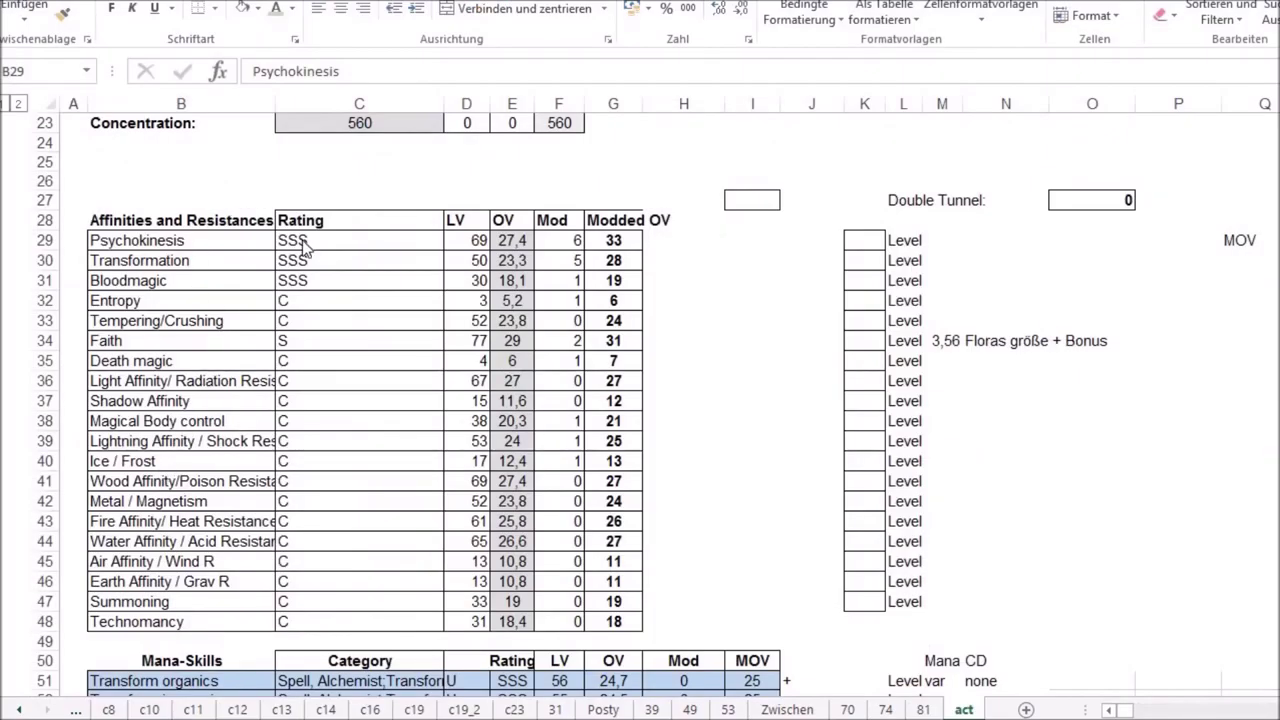
left_click_drag(191, 243, 200, 259)
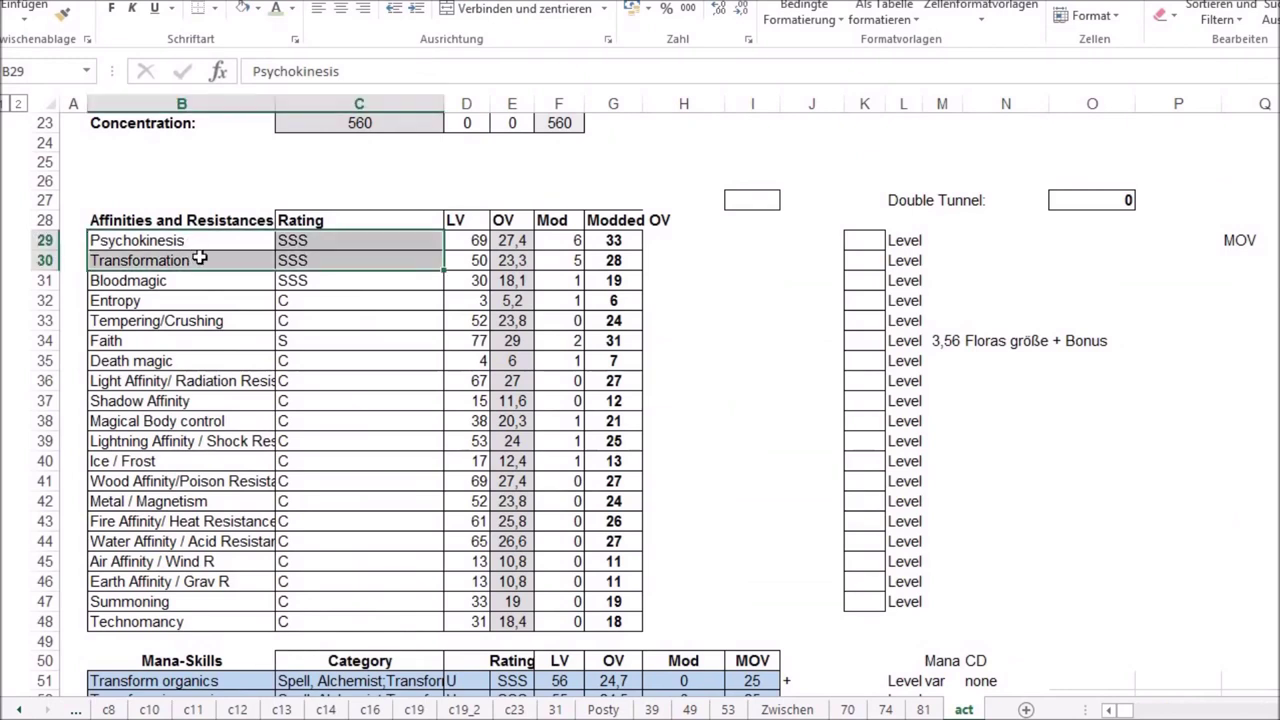
left_click_drag(320, 281, 200, 245)
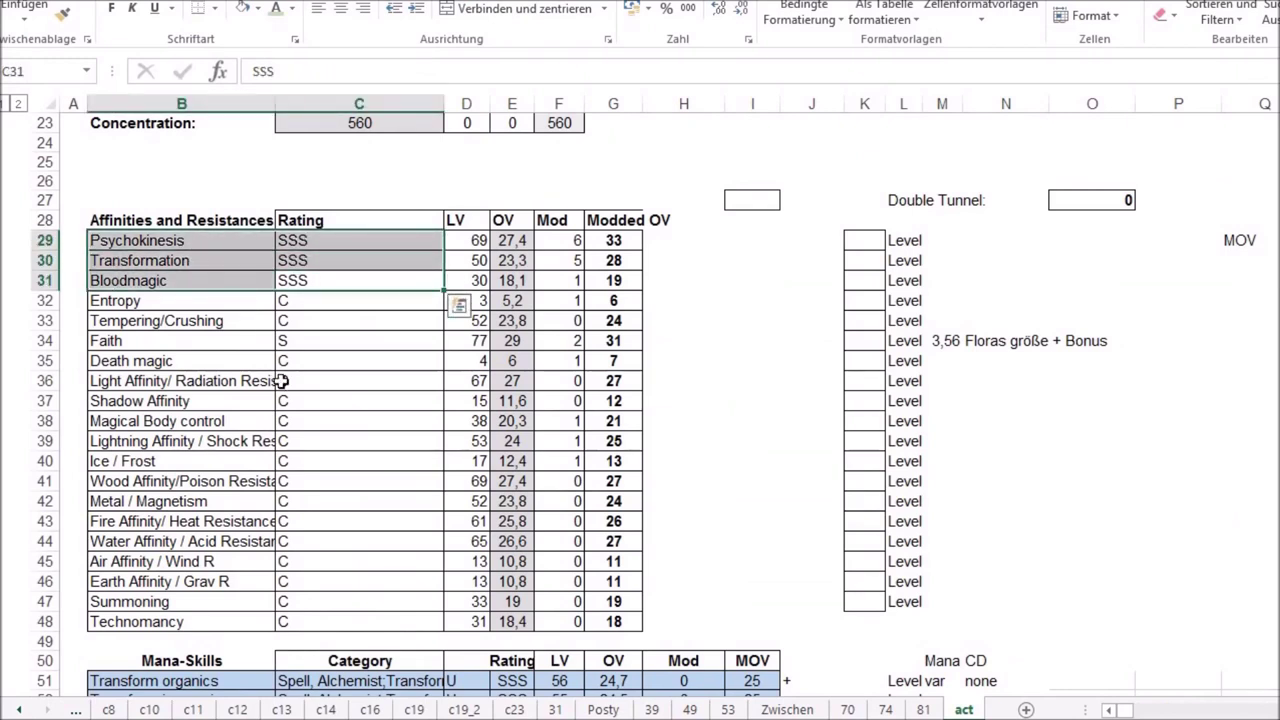
left_click(321, 325)
left_click_drag(331, 248, 333, 284)
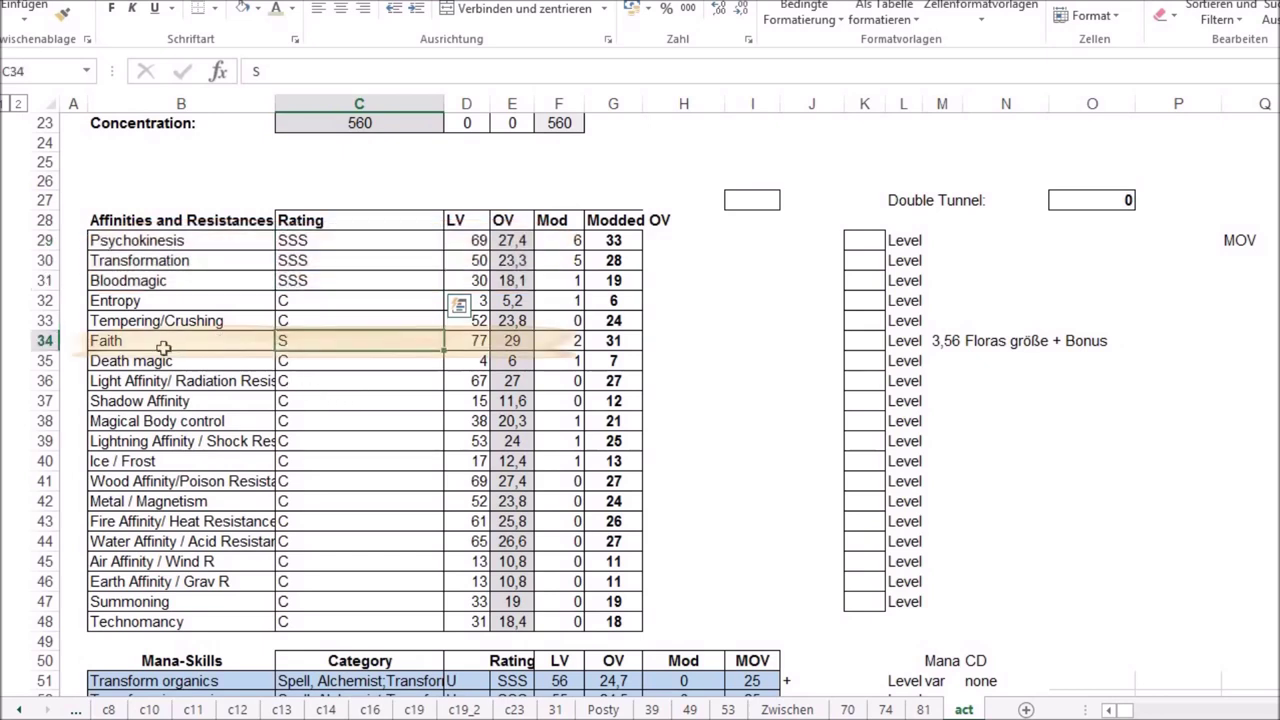
left_click_drag(207, 341, 343, 338)
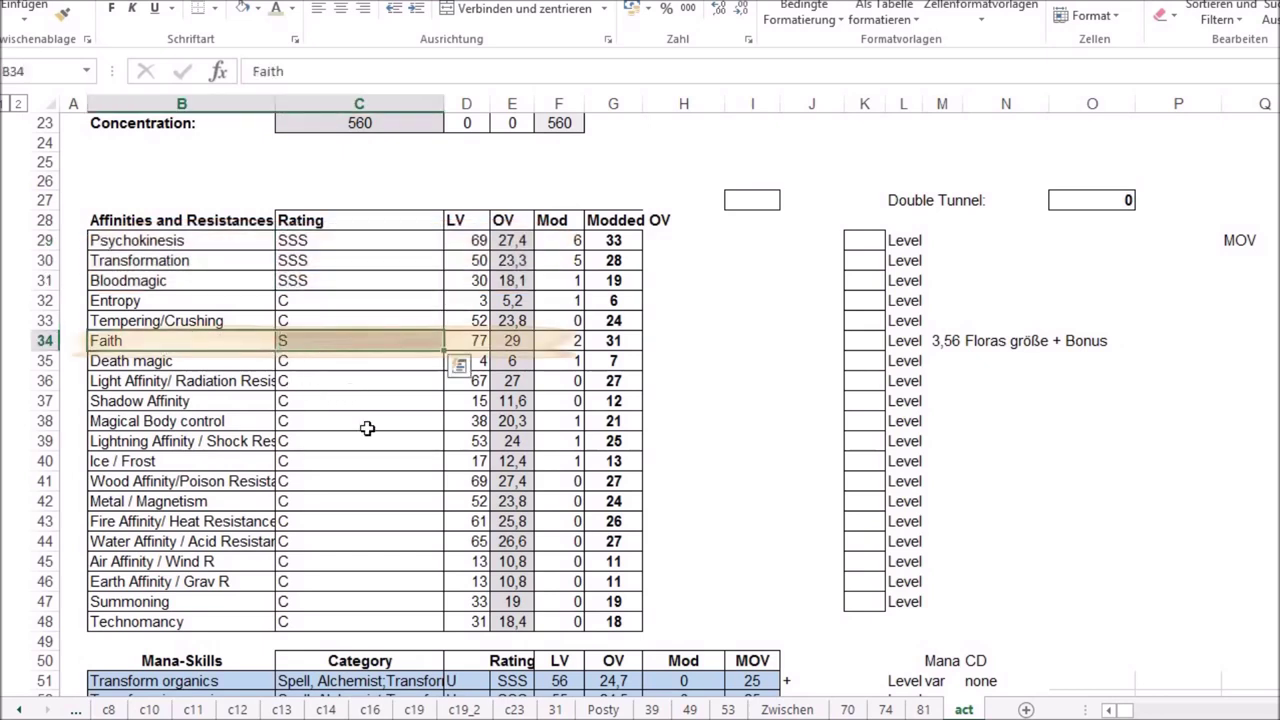
left_click(258, 468)
left_click(332, 425)
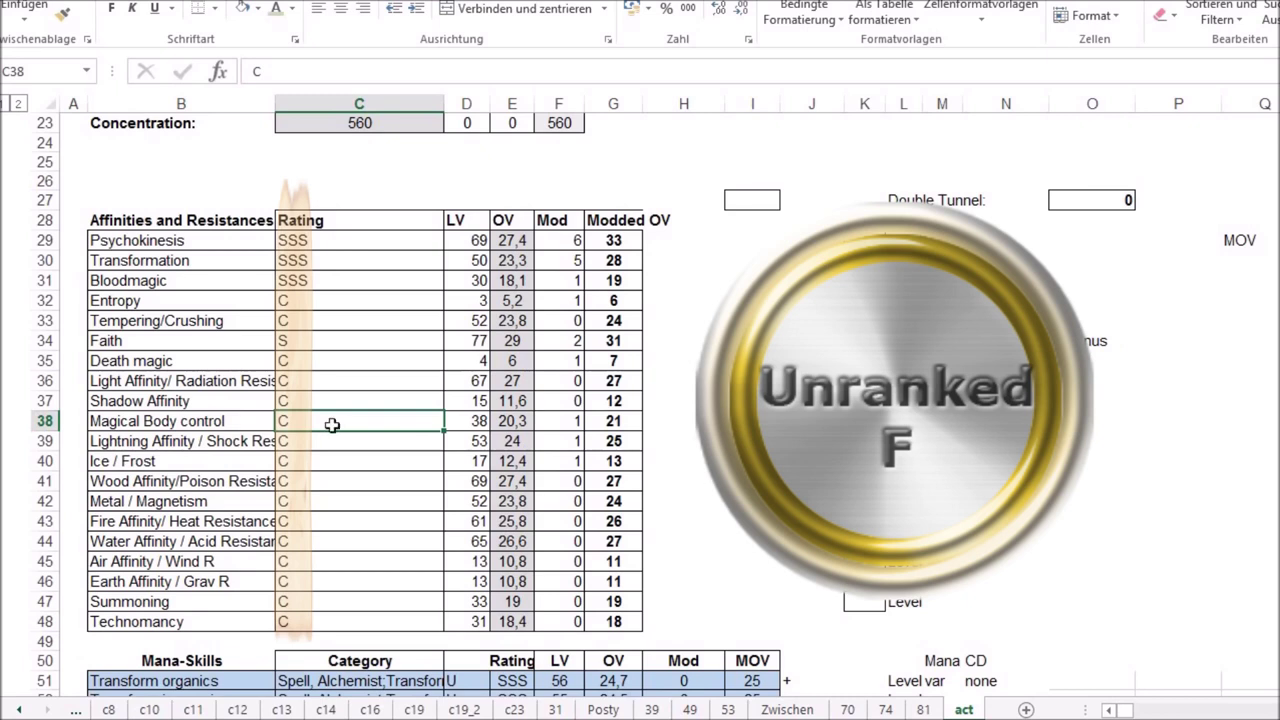
left_click_drag(334, 357, 337, 621)
left_click(314, 480)
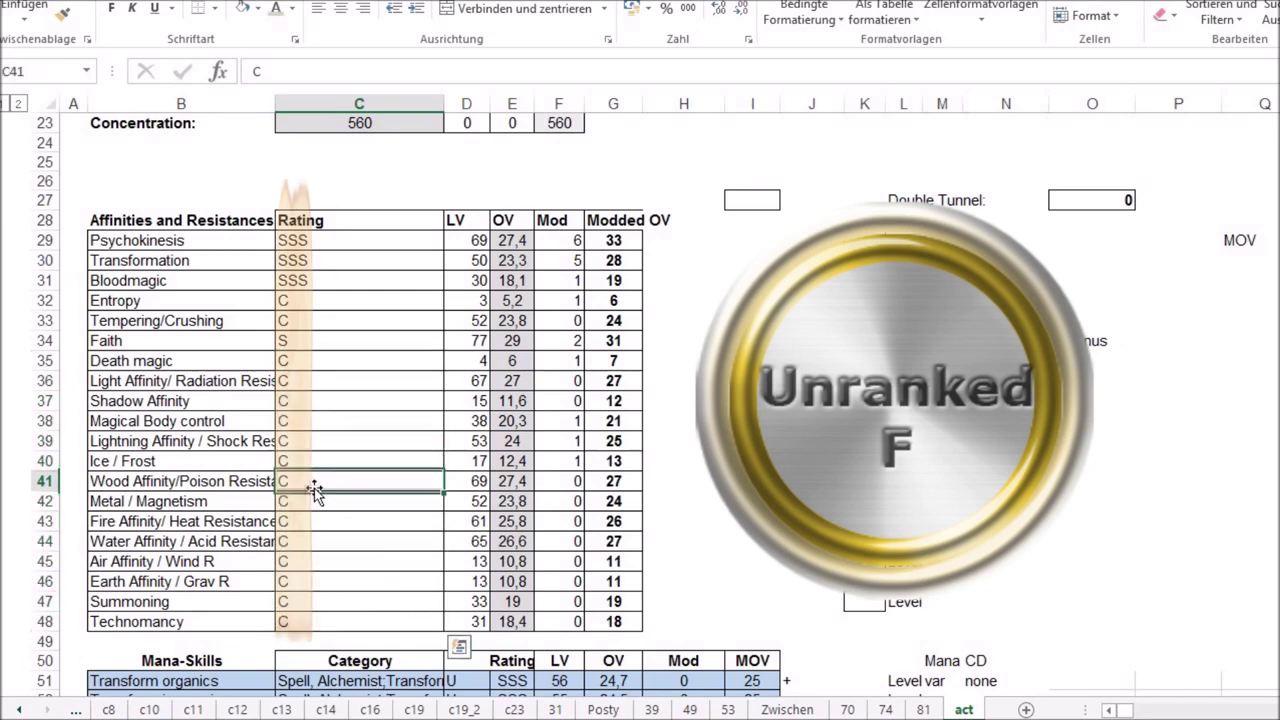
left_click_drag(215, 360, 331, 618)
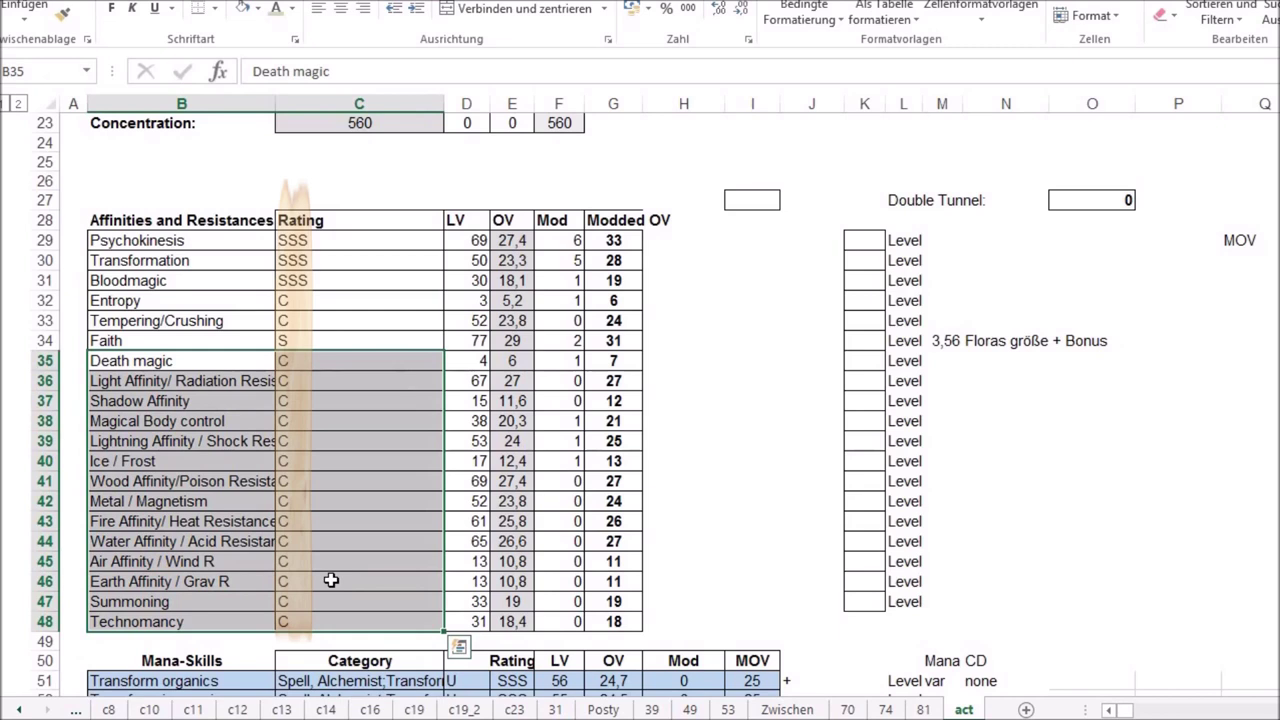
left_click(343, 458)
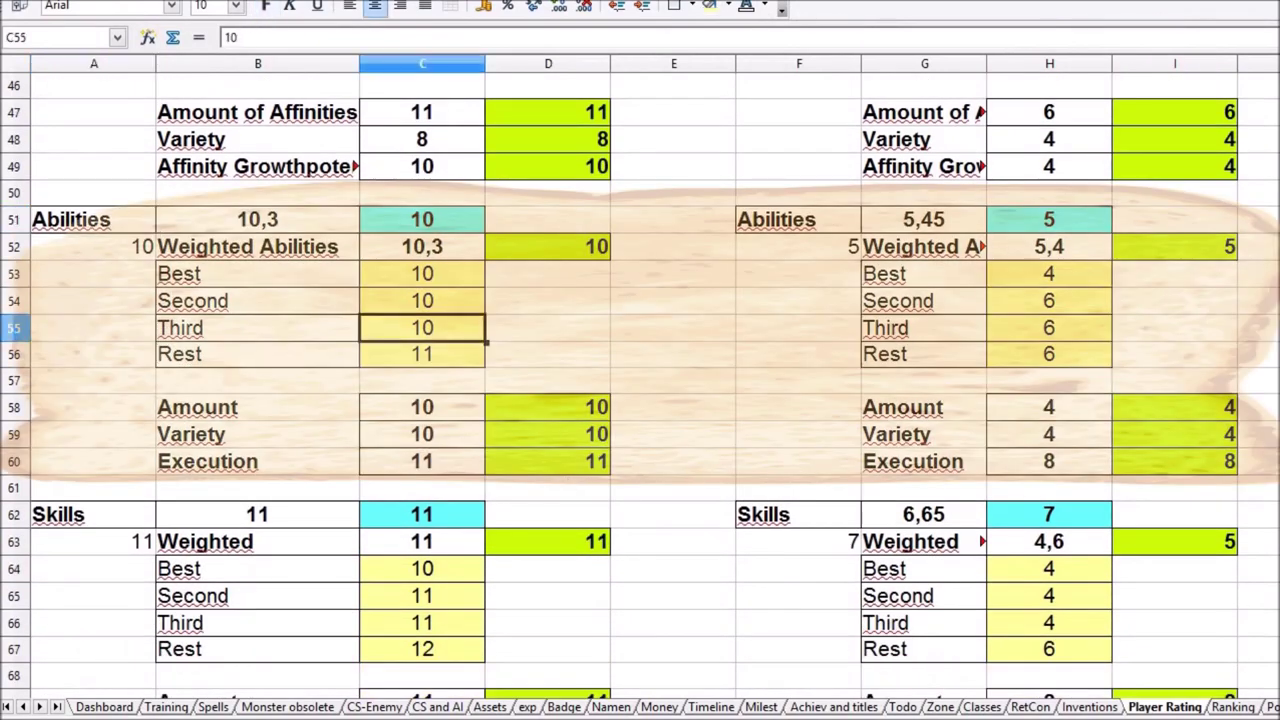
Mark the Abilities Best, Second, Third, Variety, Amount and Execution scores in turn.
left_click_drag(337, 290, 485, 333)
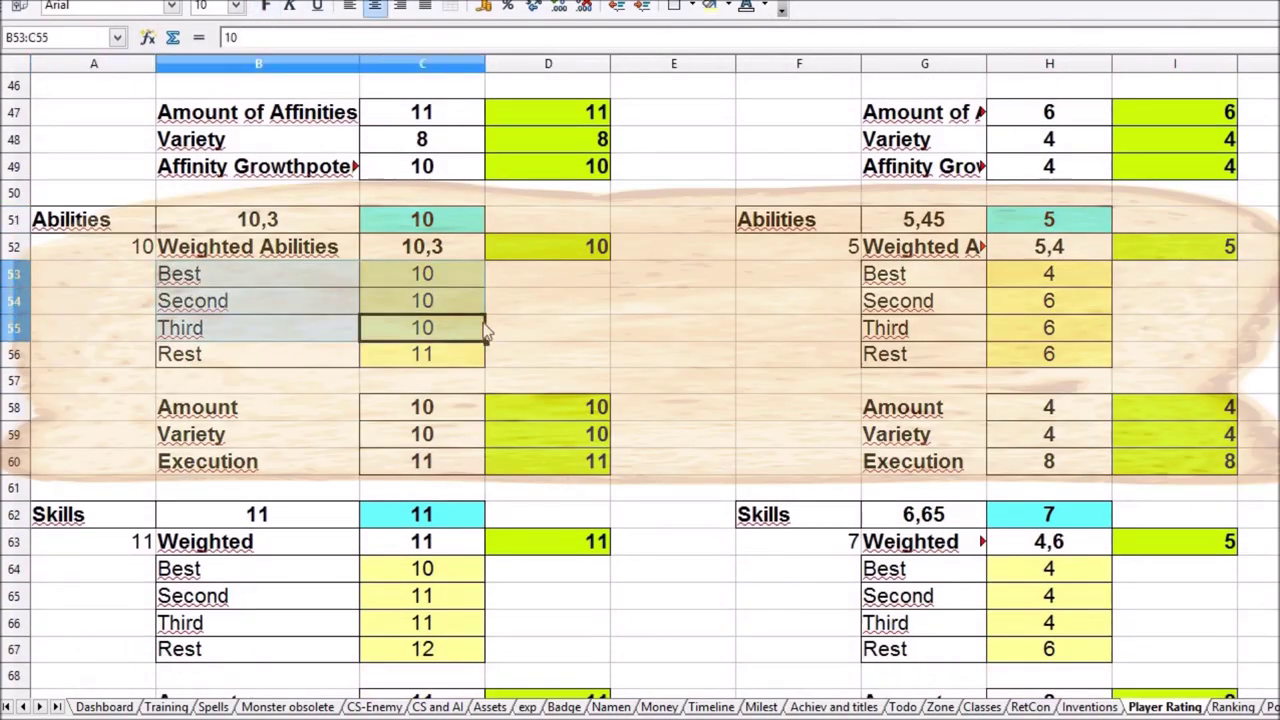
left_click(532, 339)
left_click_drag(256, 438, 432, 447)
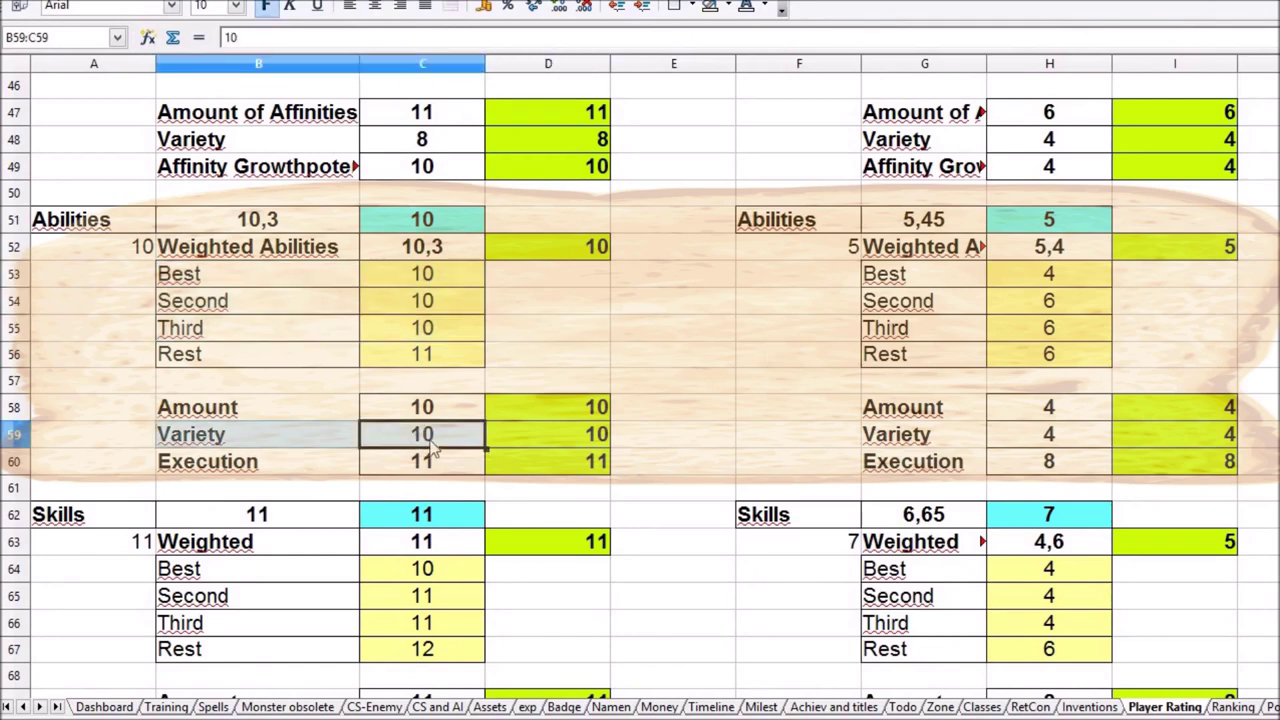
left_click_drag(330, 414, 424, 410)
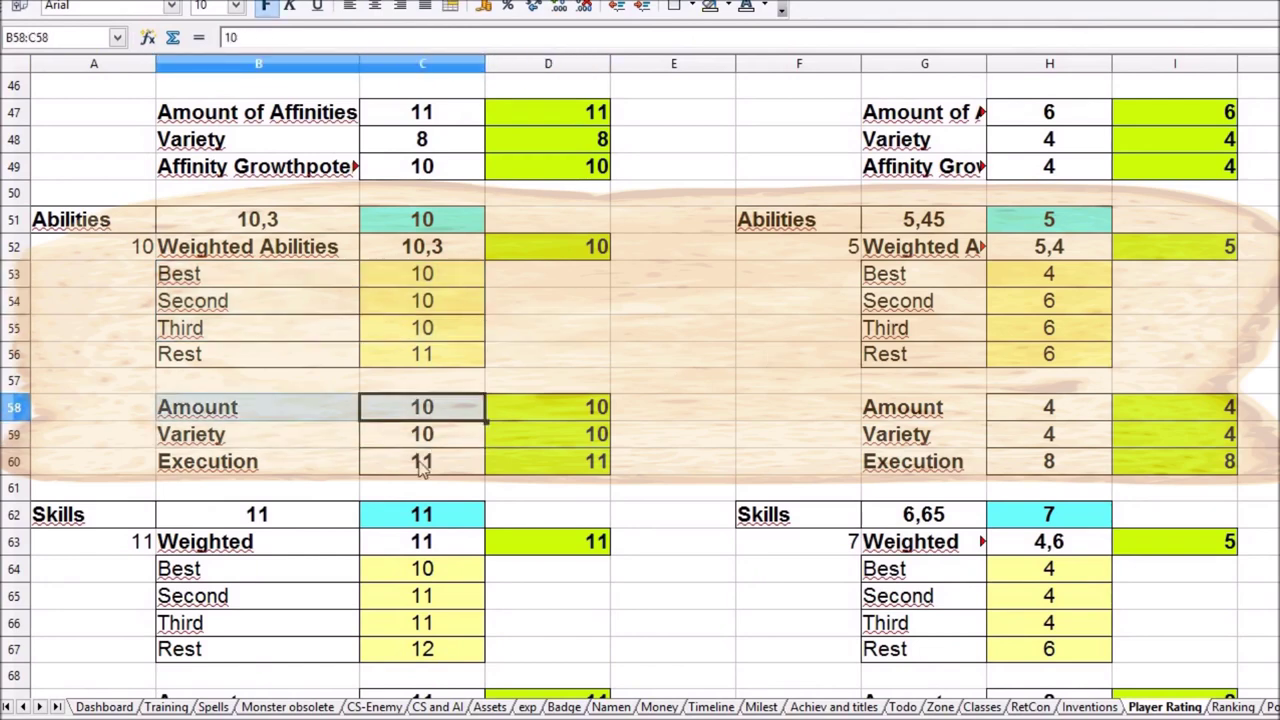
left_click_drag(330, 472, 398, 466)
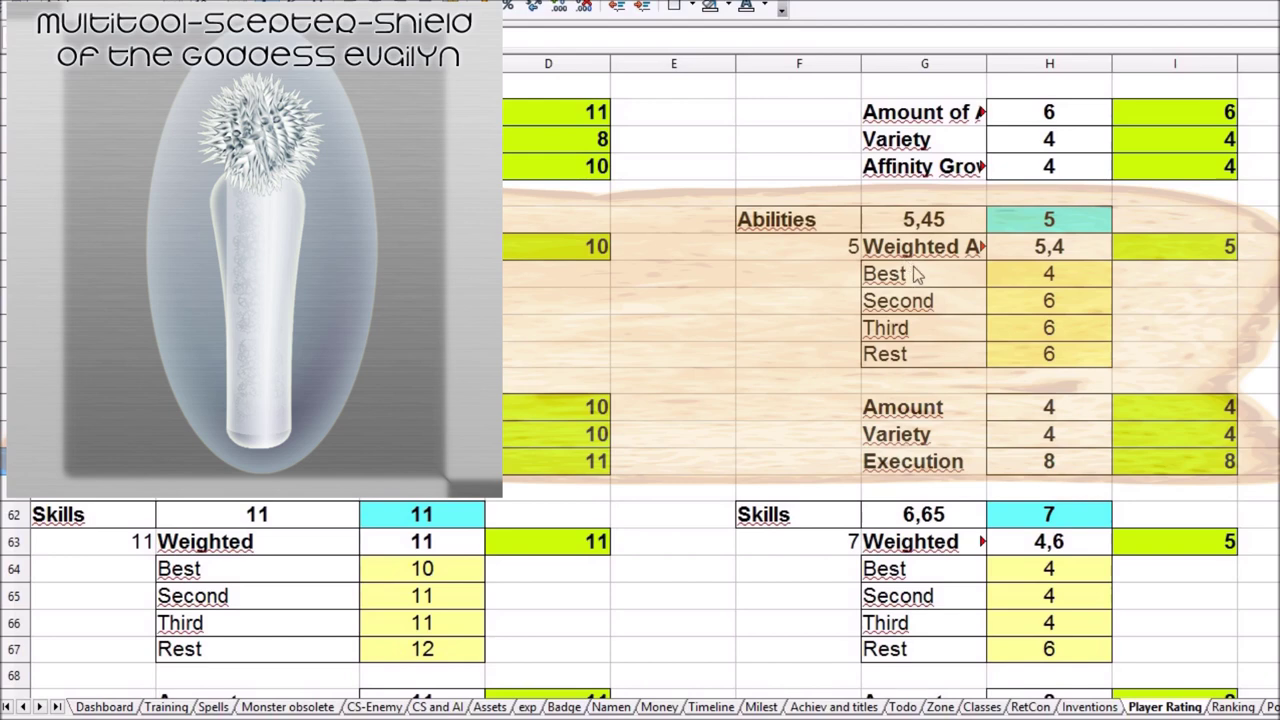
left_click_drag(918, 280, 1158, 470)
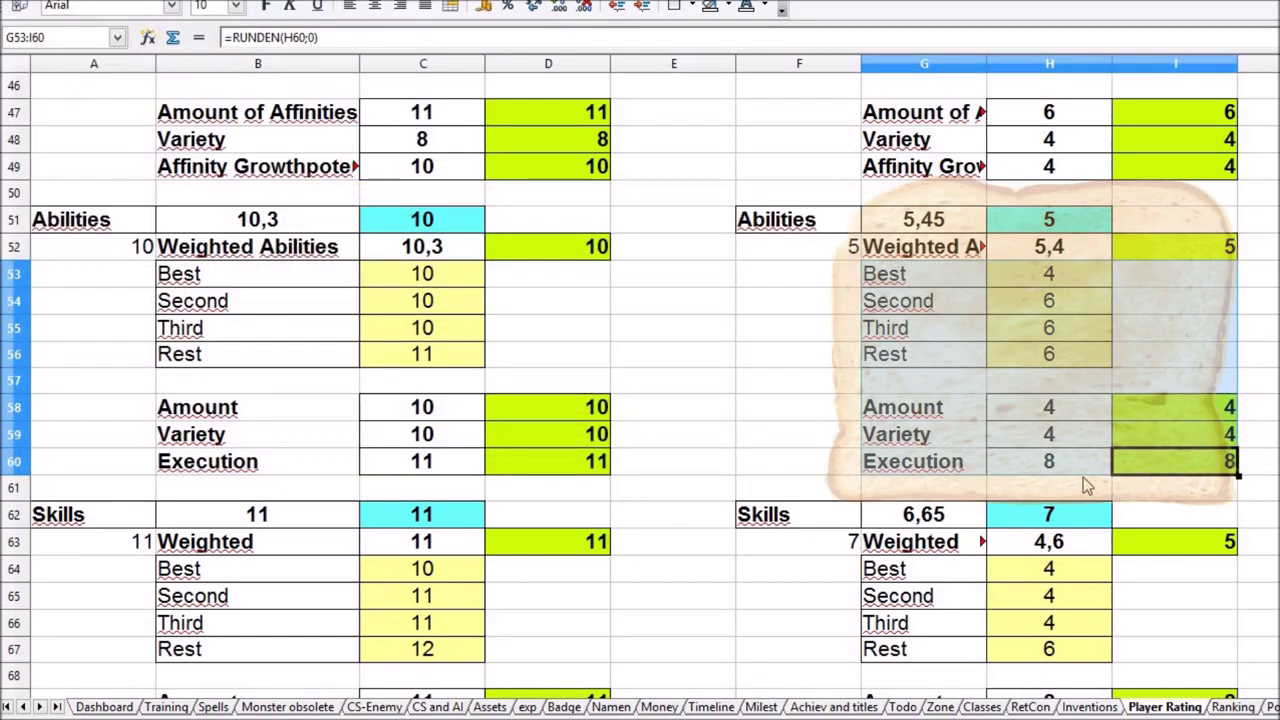
left_click(940, 434)
key("Up")
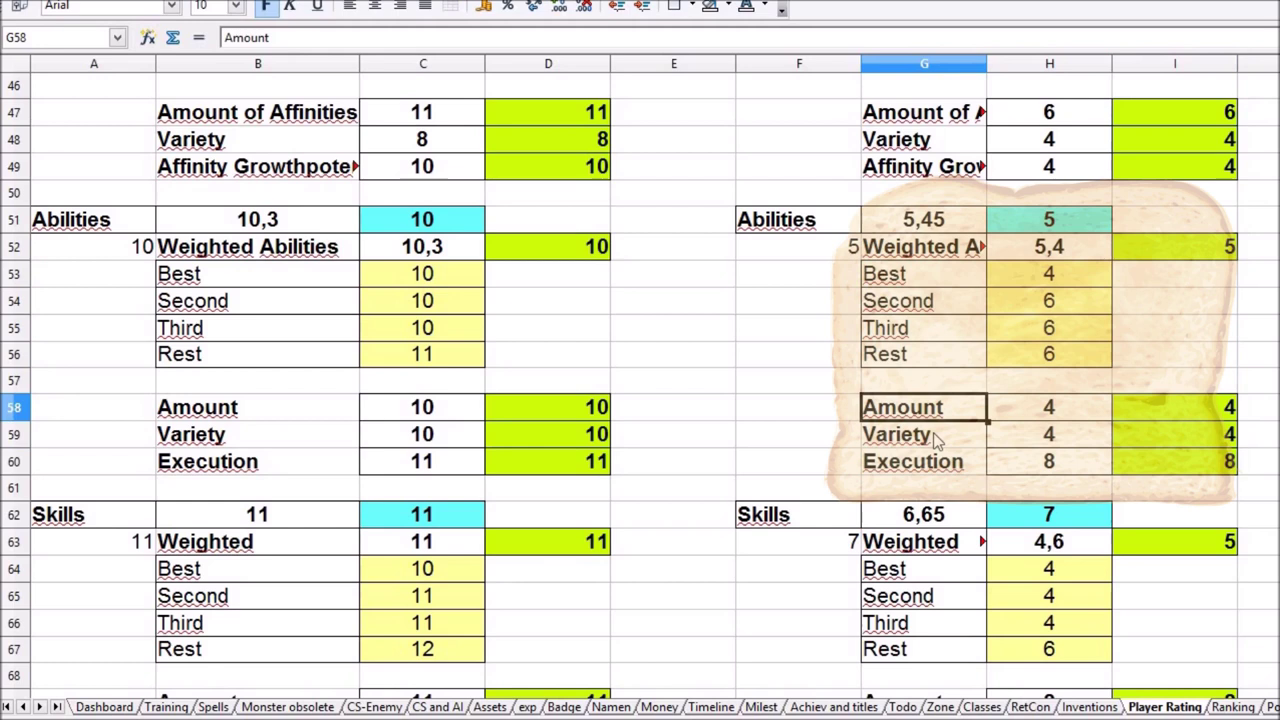
left_click(945, 438)
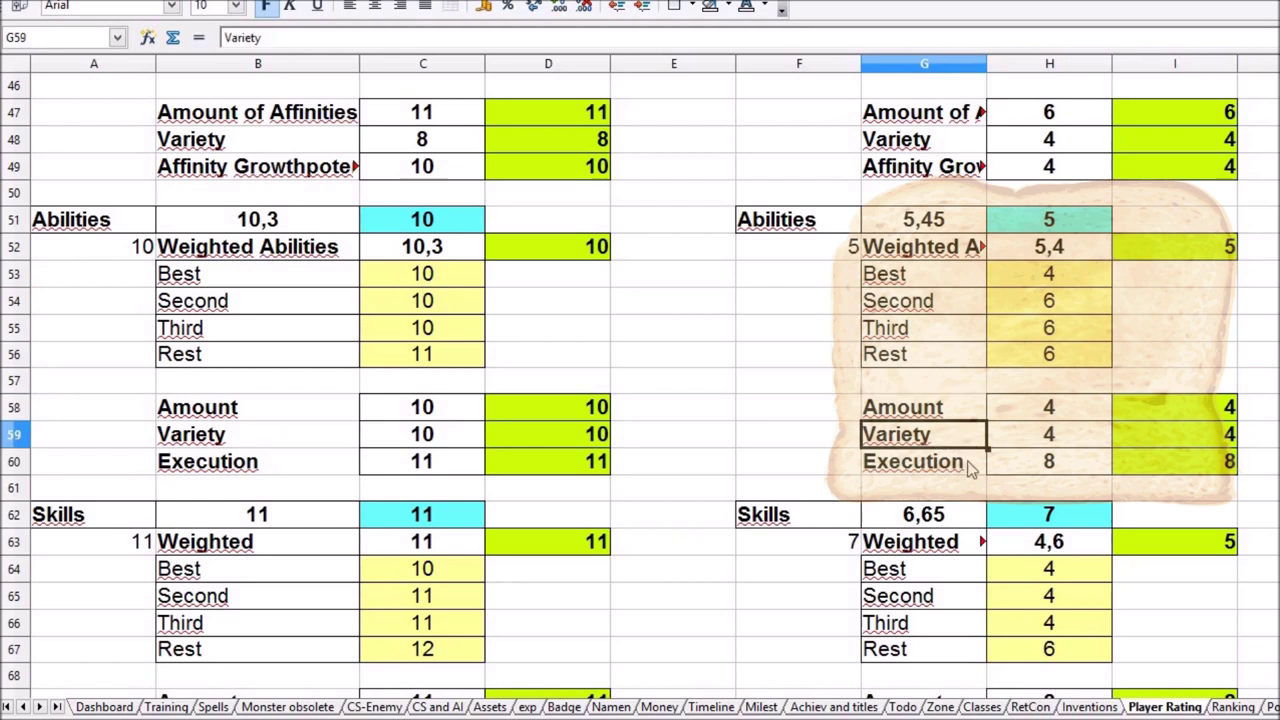
left_click(948, 412)
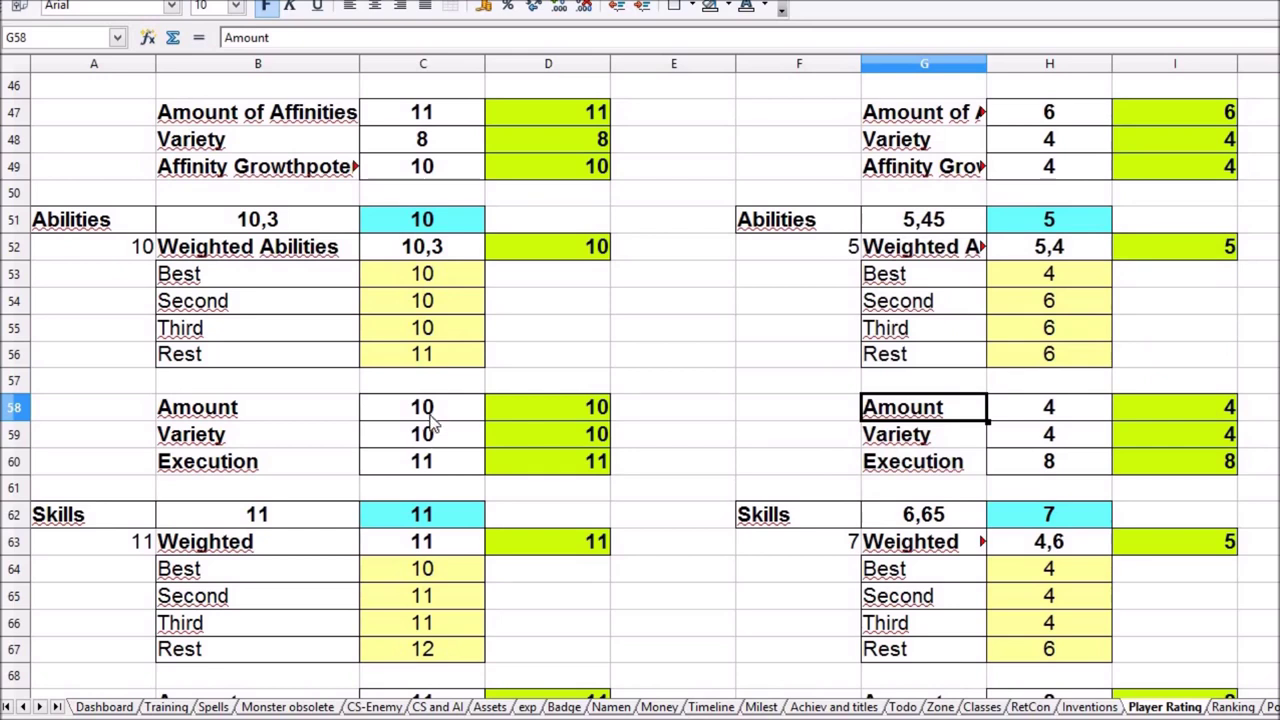
left_click(437, 409)
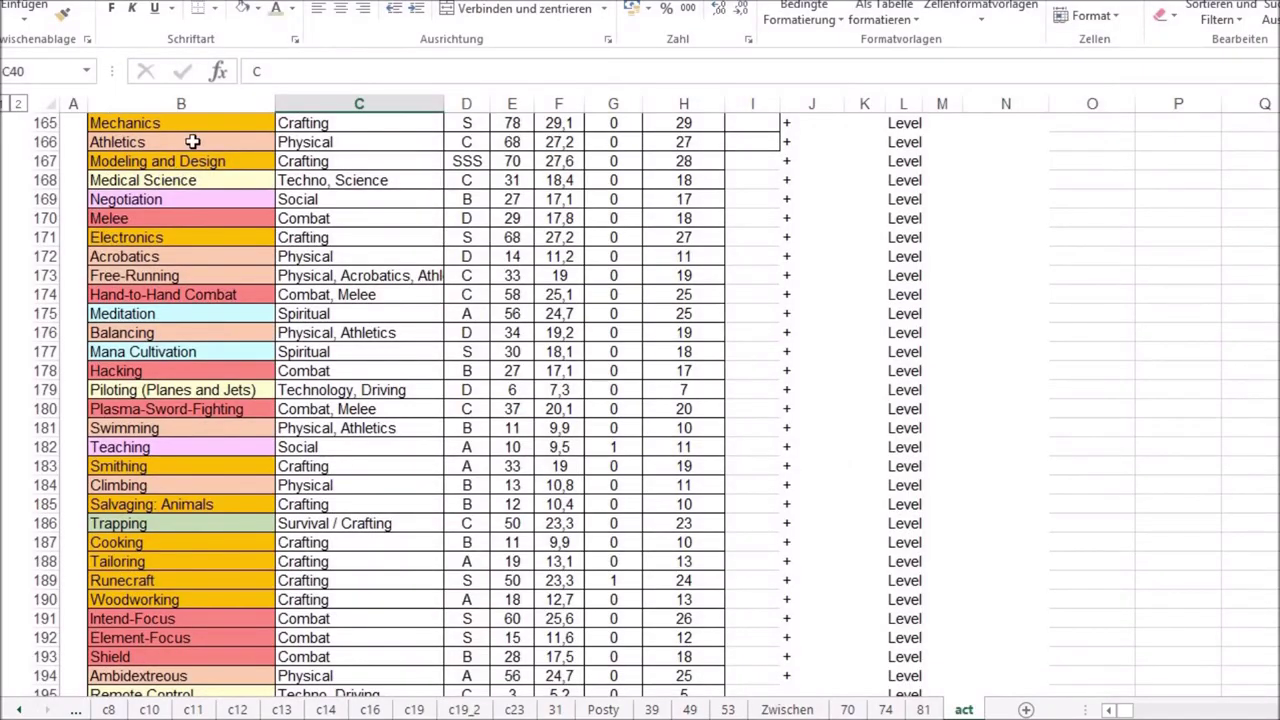
Arrow through abilities Mechanics to Remote Control, then select categories from Mechanics to Cooking.
left_click(214, 124)
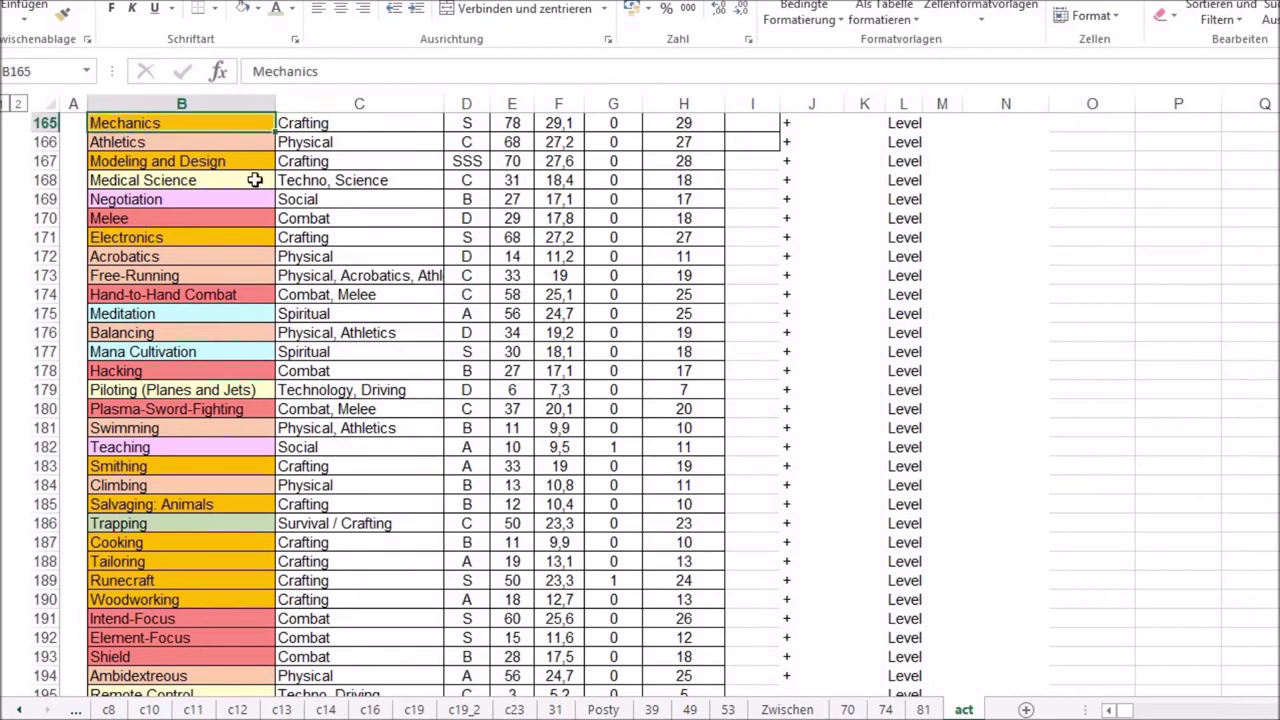
key("Down")
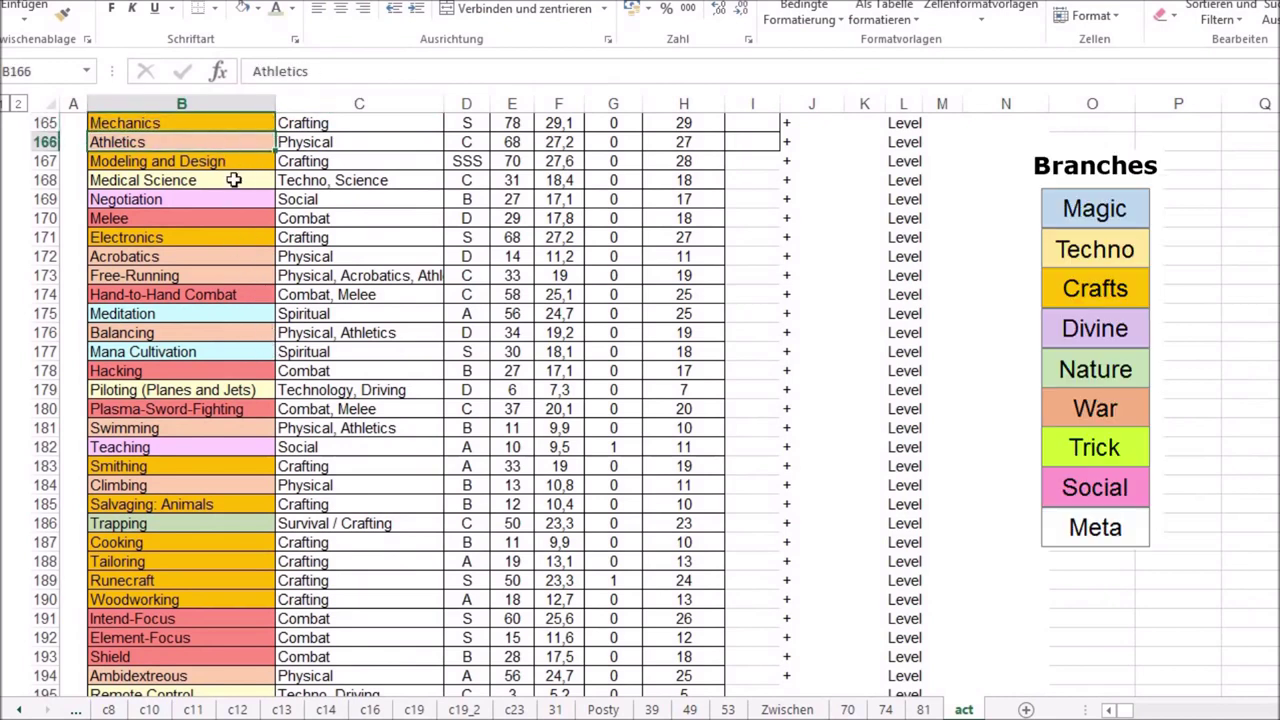
key("Down")
key("Down")
key("Down")
key("Down")
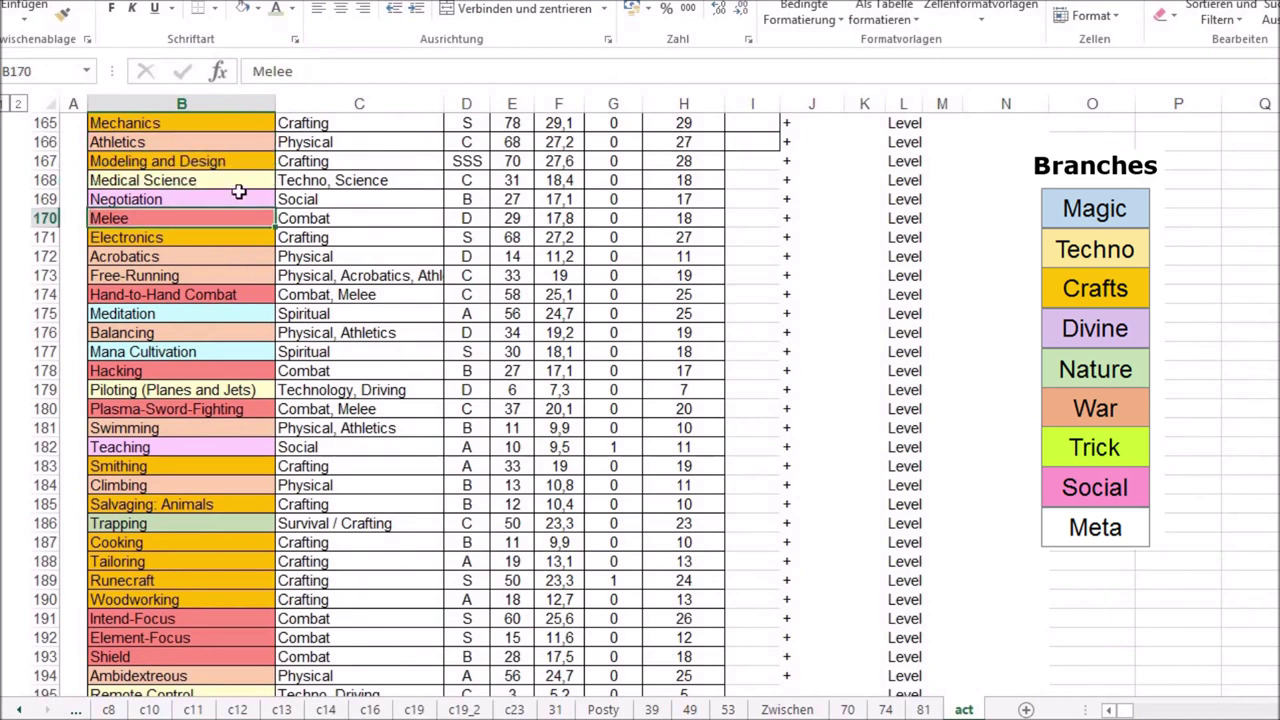
key("Up")
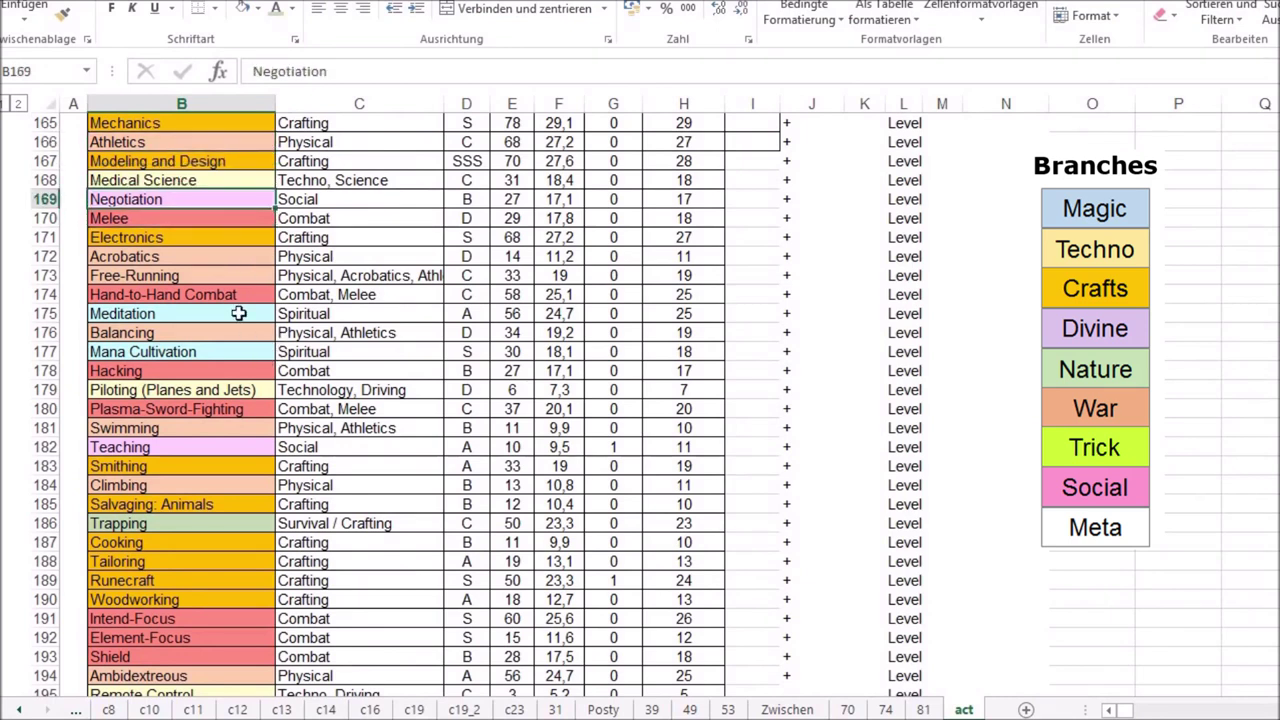
key("Down")
key("Down")
key("Down")
key("Down")
key("Down")
key("Down")
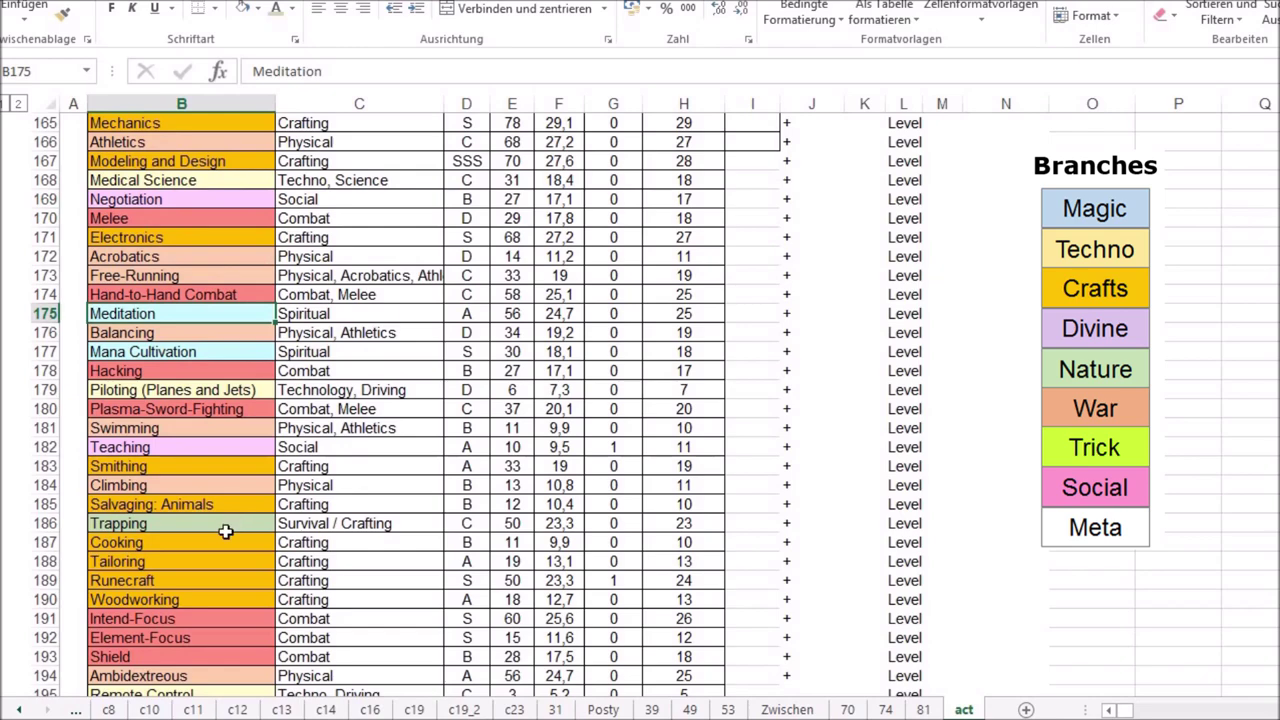
key("Down")
key("Down")
key("Down")
key("Down")
key("Down")
key("Down")
key("Down")
key("Down")
key("Down")
key("Down")
key("Down")
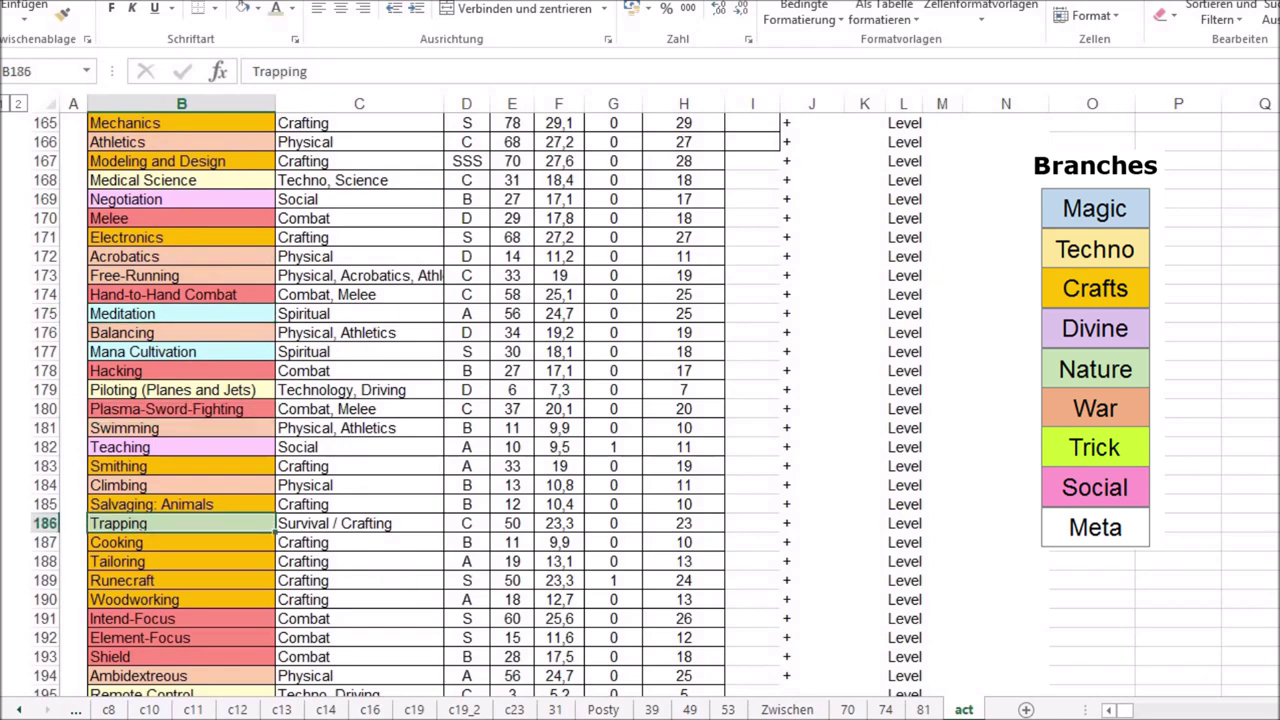
scroll(155, 655, "down", 4)
scroll(155, 655, "up", 2)
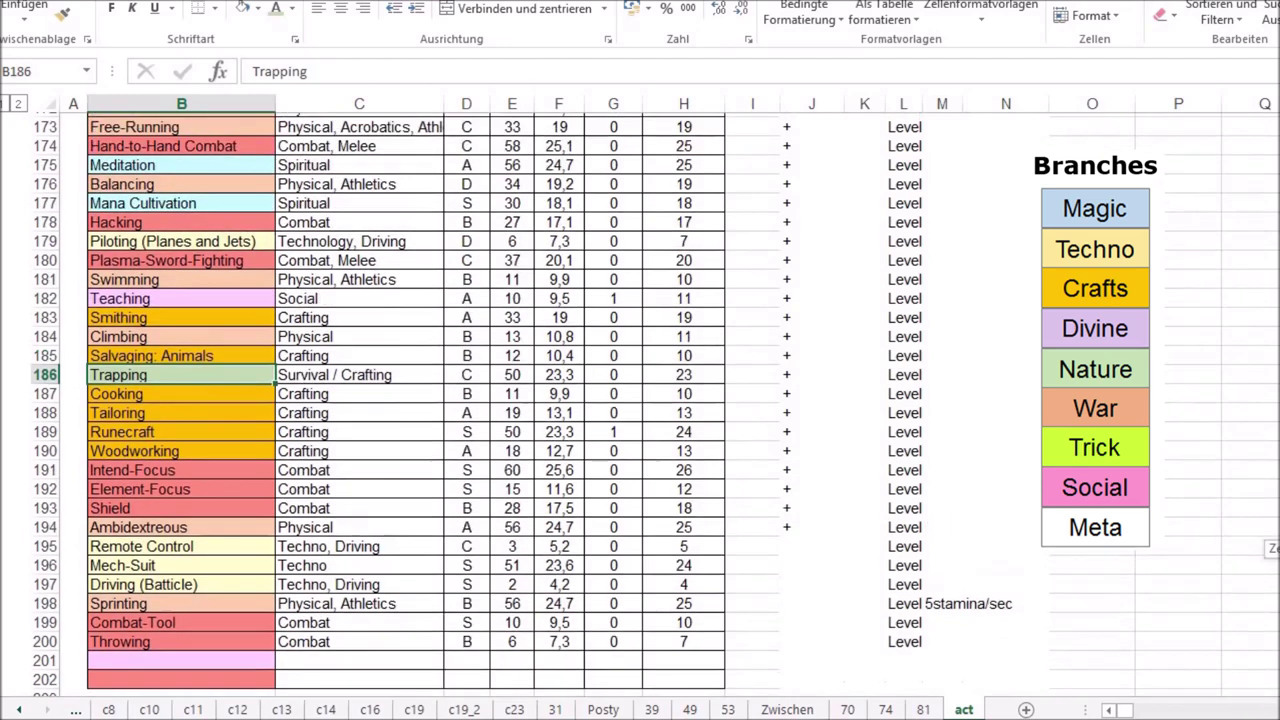
key("Down")
key("Down")
key("Down")
key("Down")
key("Down")
key("Down")
key("Down")
key("Down")
key("Down")
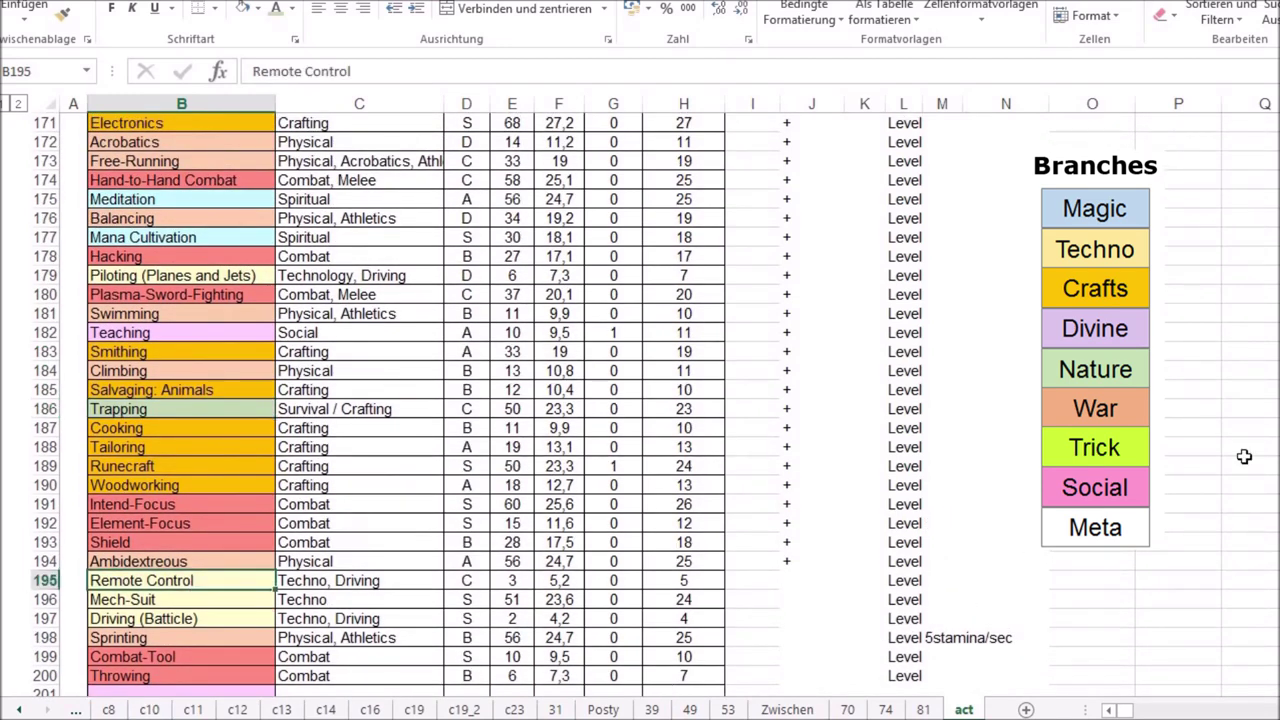
scroll(433, 405, "up", 2)
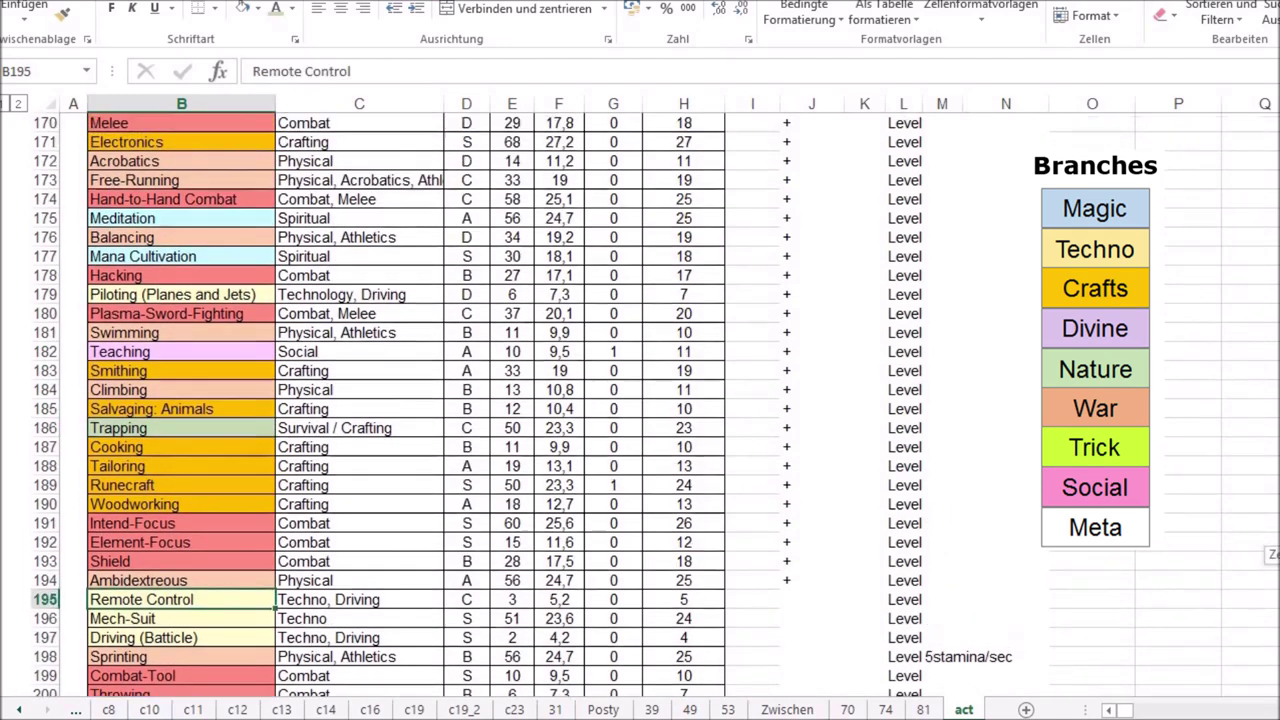
scroll(230, 285, "up", 2)
scroll(230, 285, "down", 1)
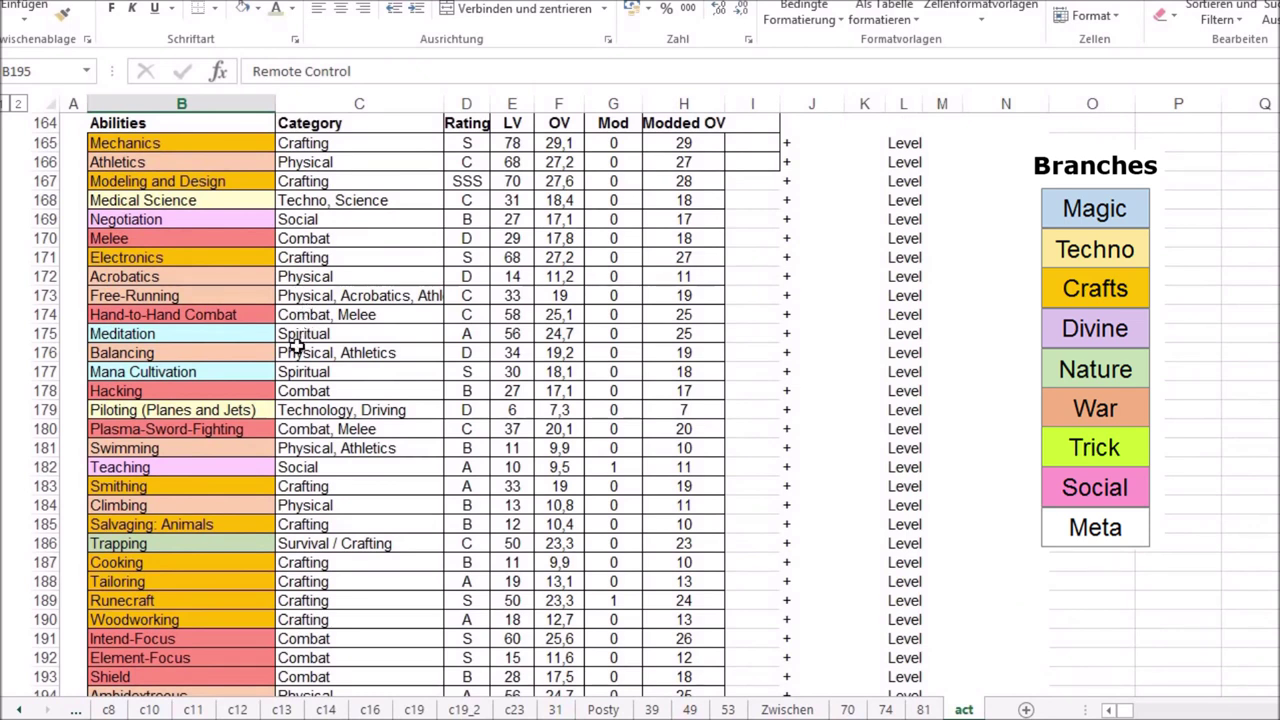
left_click_drag(345, 144, 375, 578)
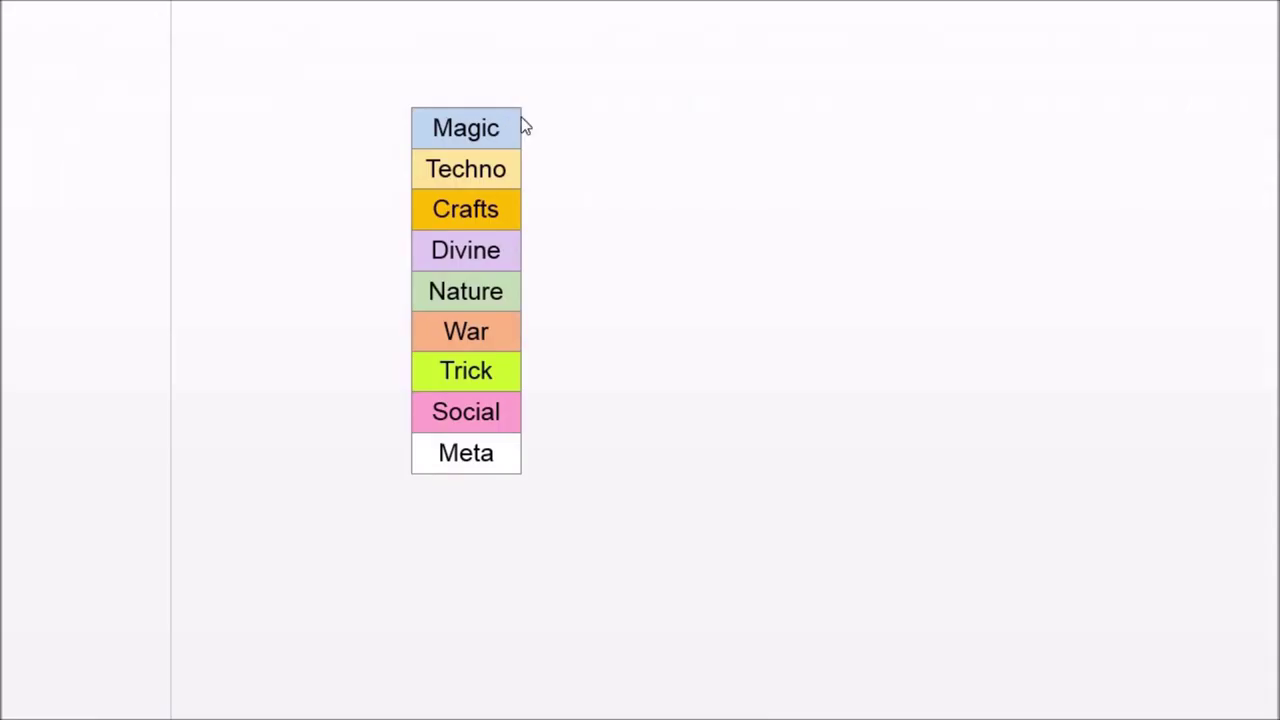
left_click(521, 371)
left_click(519, 249)
left_click(518, 146)
left_click(512, 260)
left_click(520, 133)
left_click(512, 239)
left_click(566, 449)
left_click(520, 384)
left_click(592, 443)
left_click(520, 372)
left_click(593, 447)
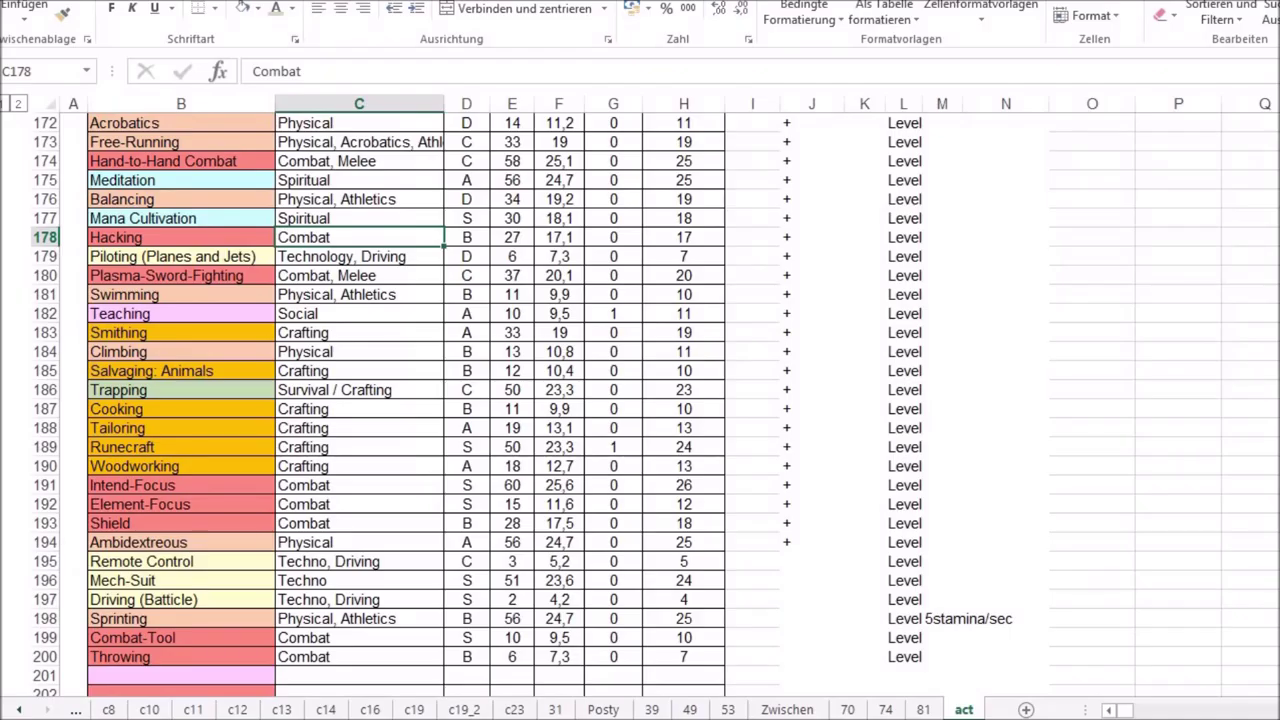
key("Left")
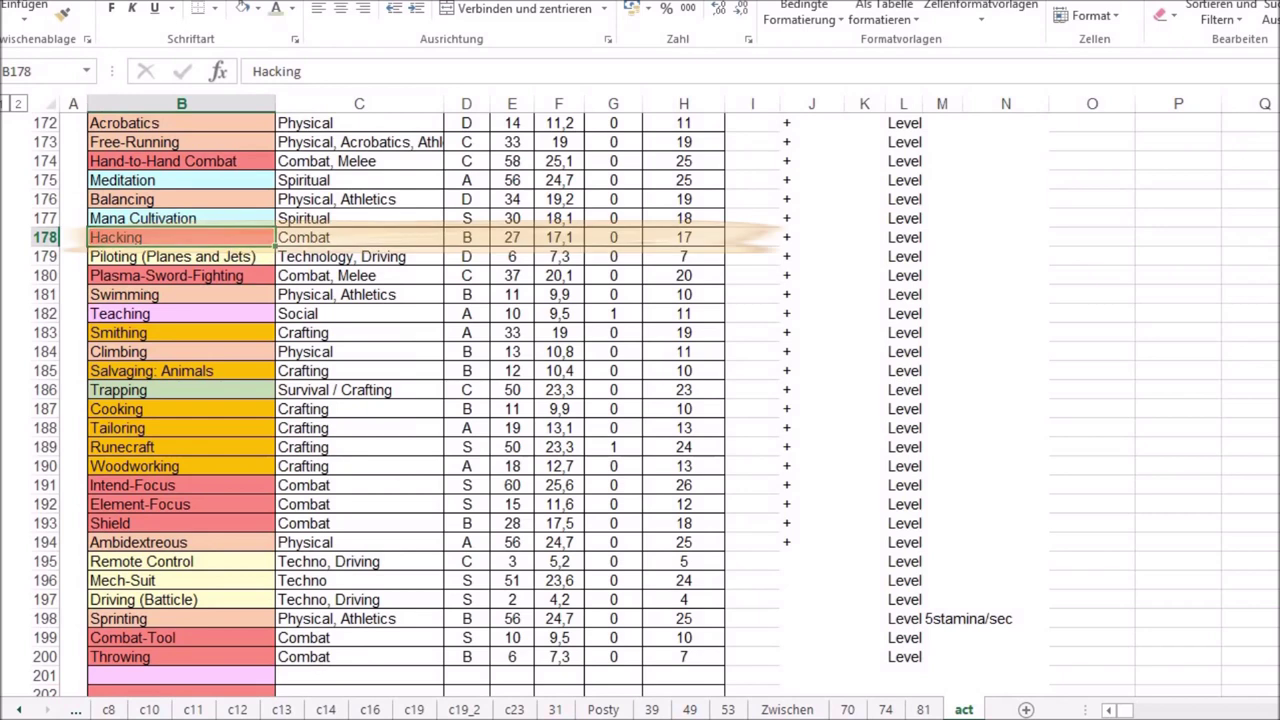
key("Right")
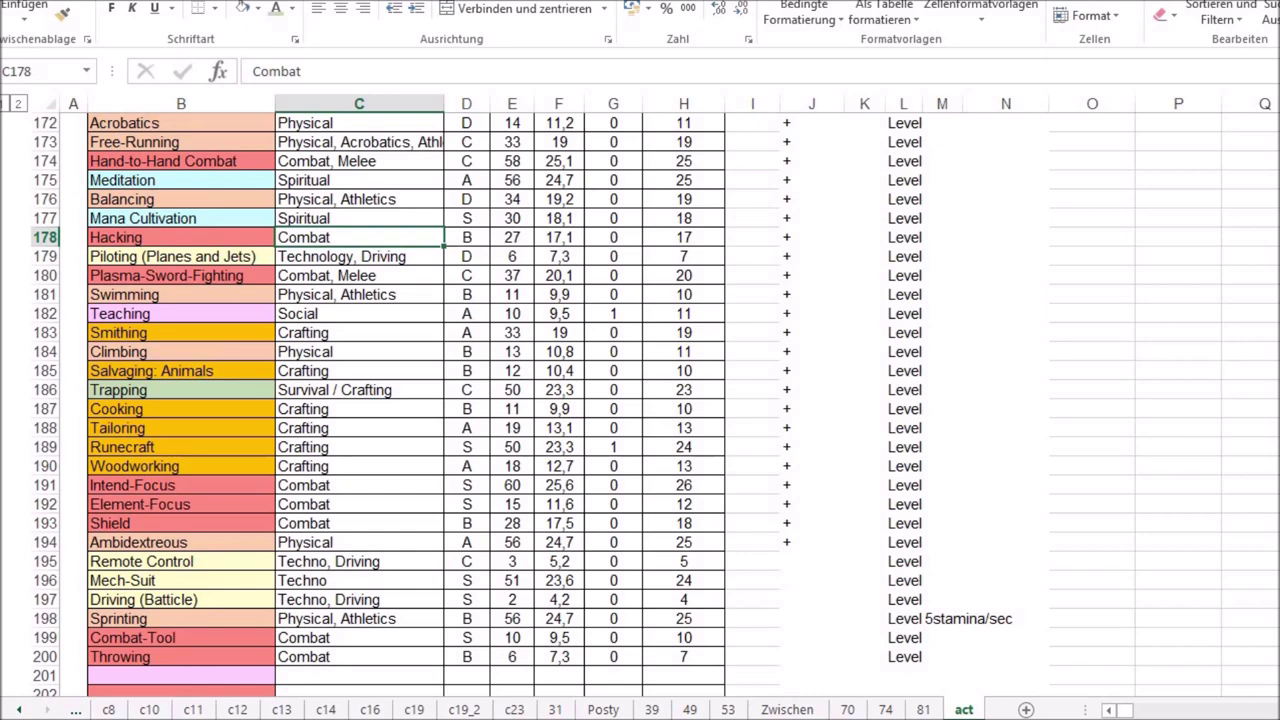
key("Up")
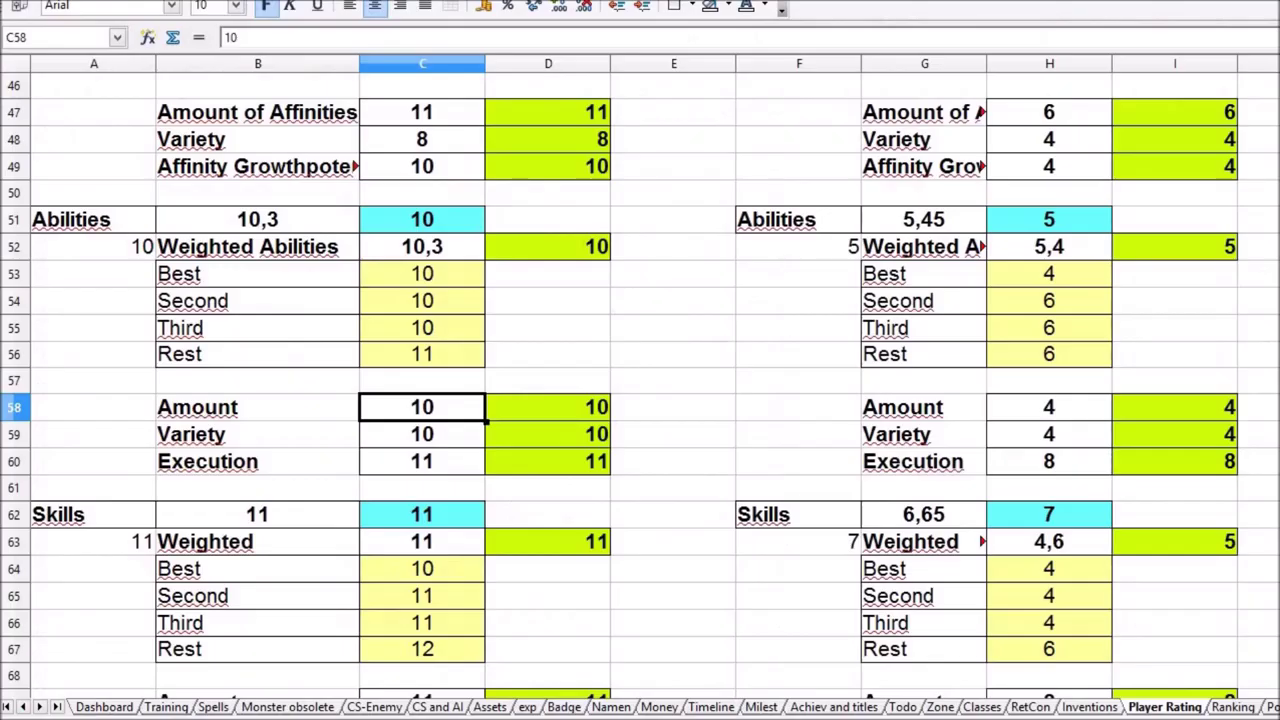
Scroll to the Skills block and check its Amount 11 and Variety 10 scores.
scroll(640, 380, "down", 2)
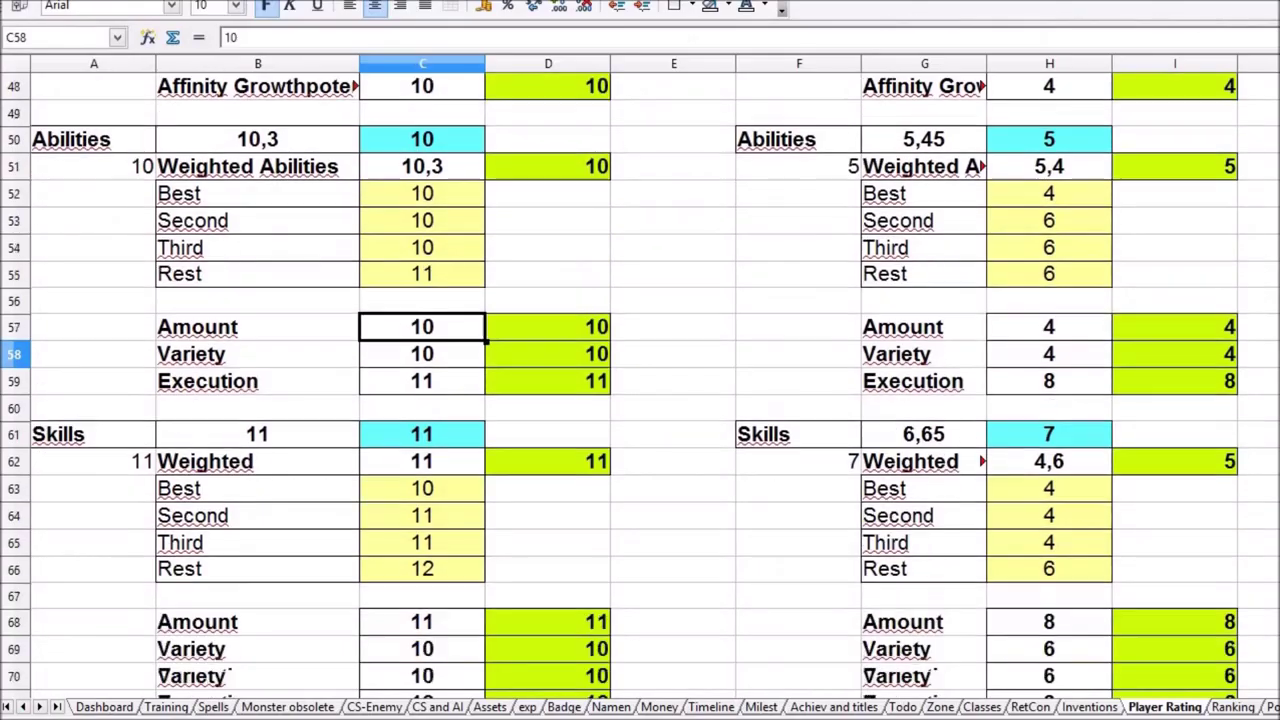
scroll(640, 380, "down", 2)
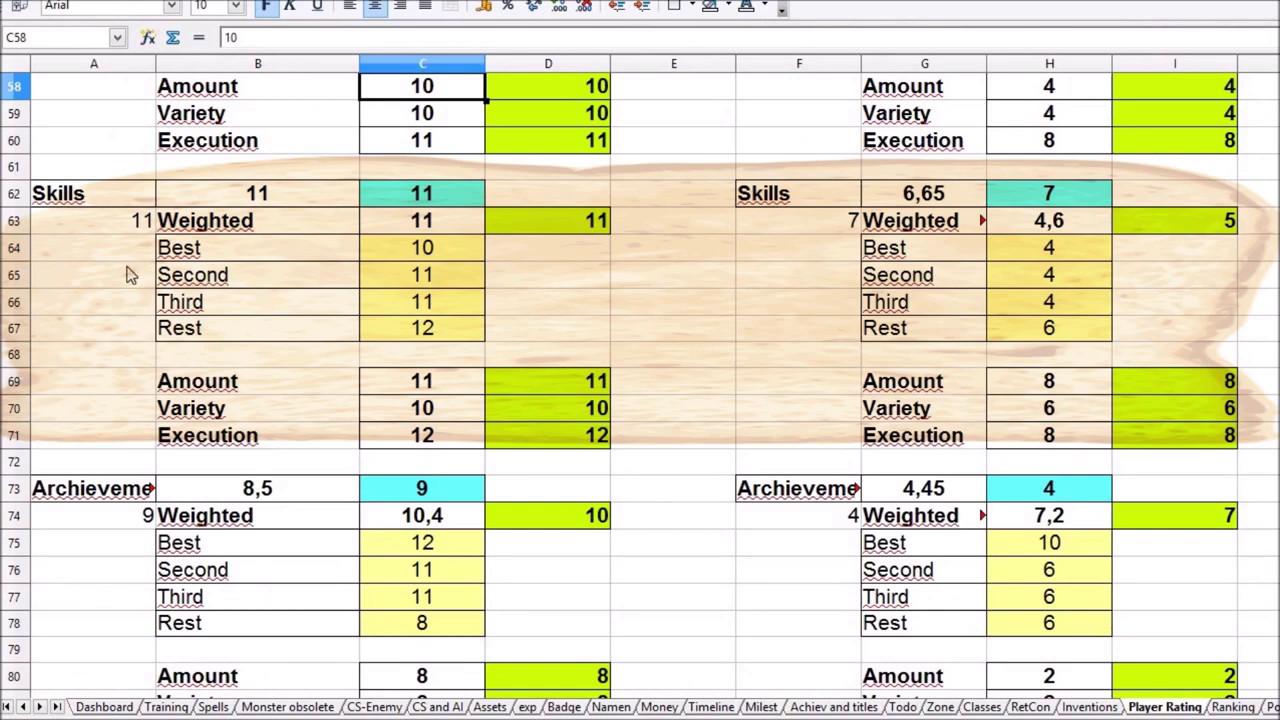
left_click(240, 248)
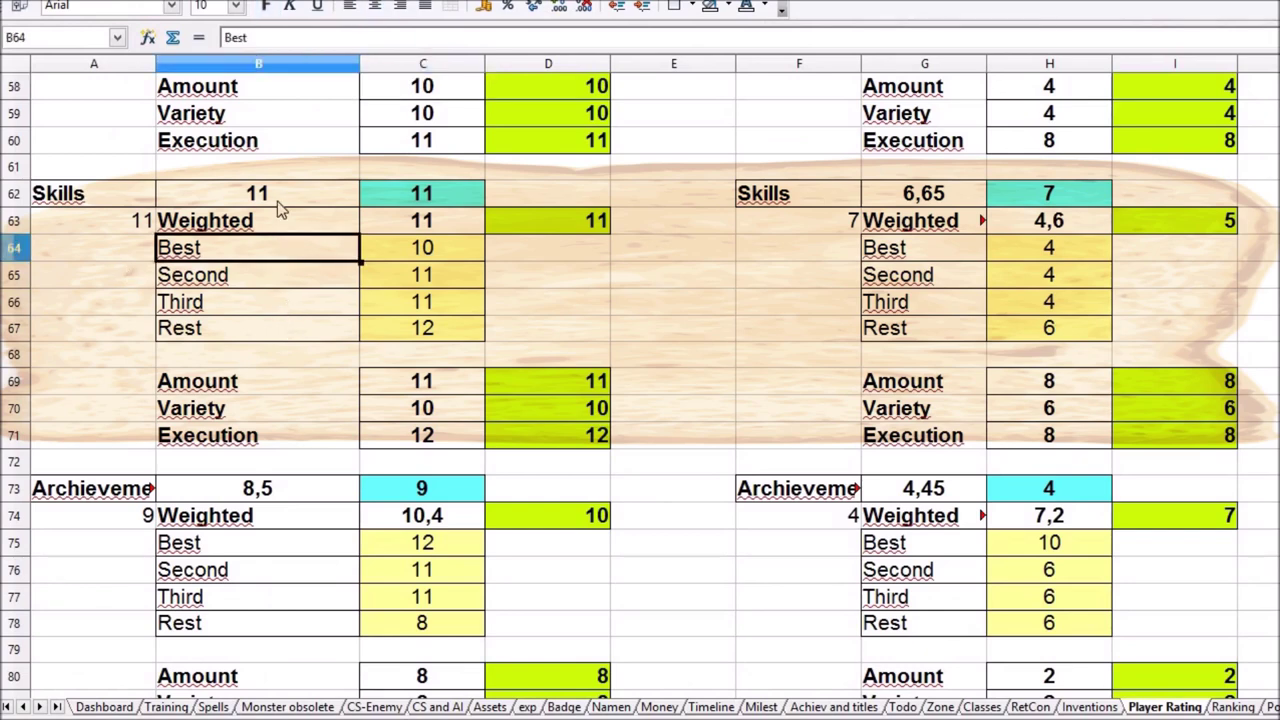
left_click(433, 400)
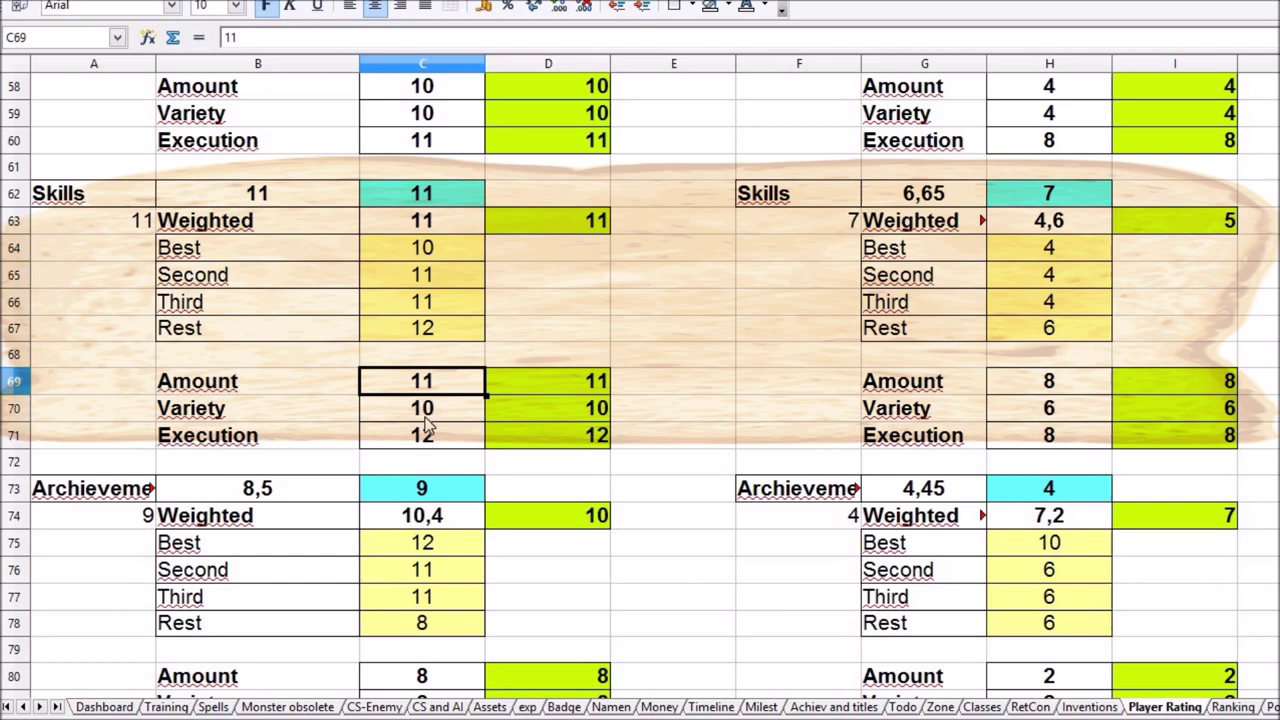
key("Down")
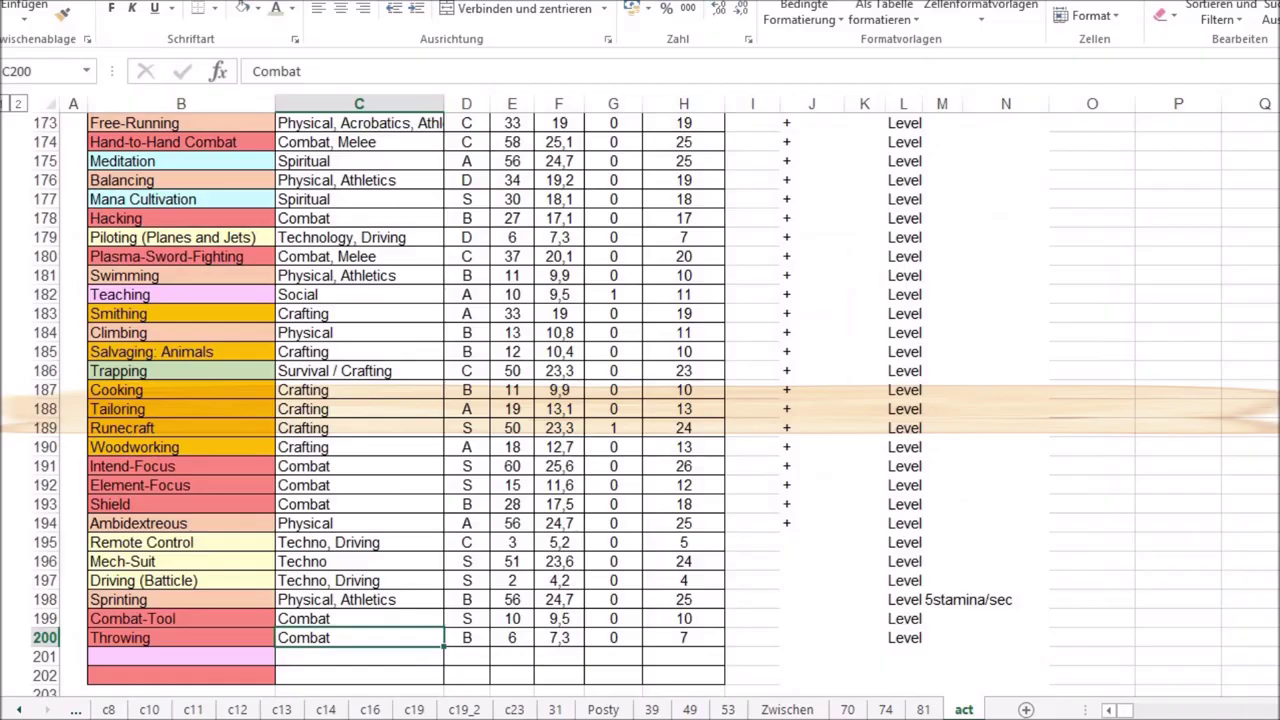
scroll(430, 400, "up", 20)
scroll(430, 400, "up", 6)
scroll(430, 400, "down", 4)
scroll(430, 400, "up", 8)
scroll(430, 400, "up", 6)
scroll(430, 400, "up", 2)
scroll(430, 400, "down", 20)
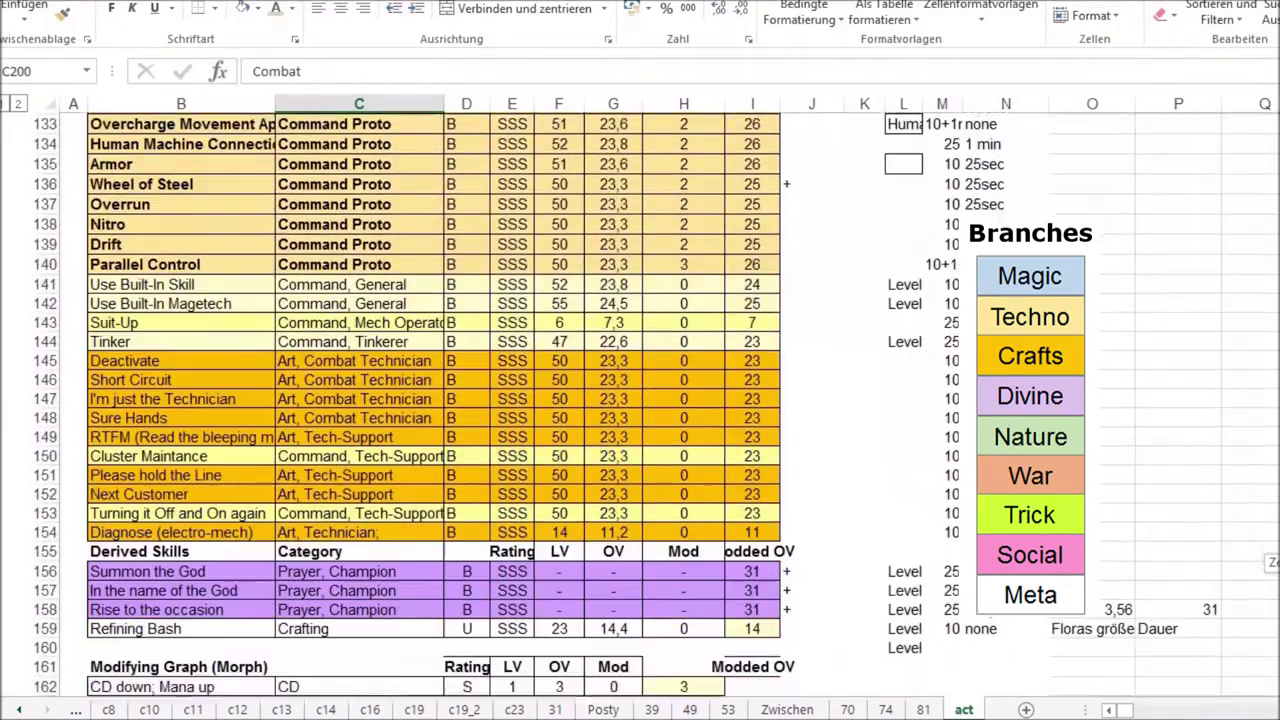
Switch to the spell list sheet 74 and scroll through it.
scroll(430, 400, "up", 2)
scroll(430, 400, "up", 1)
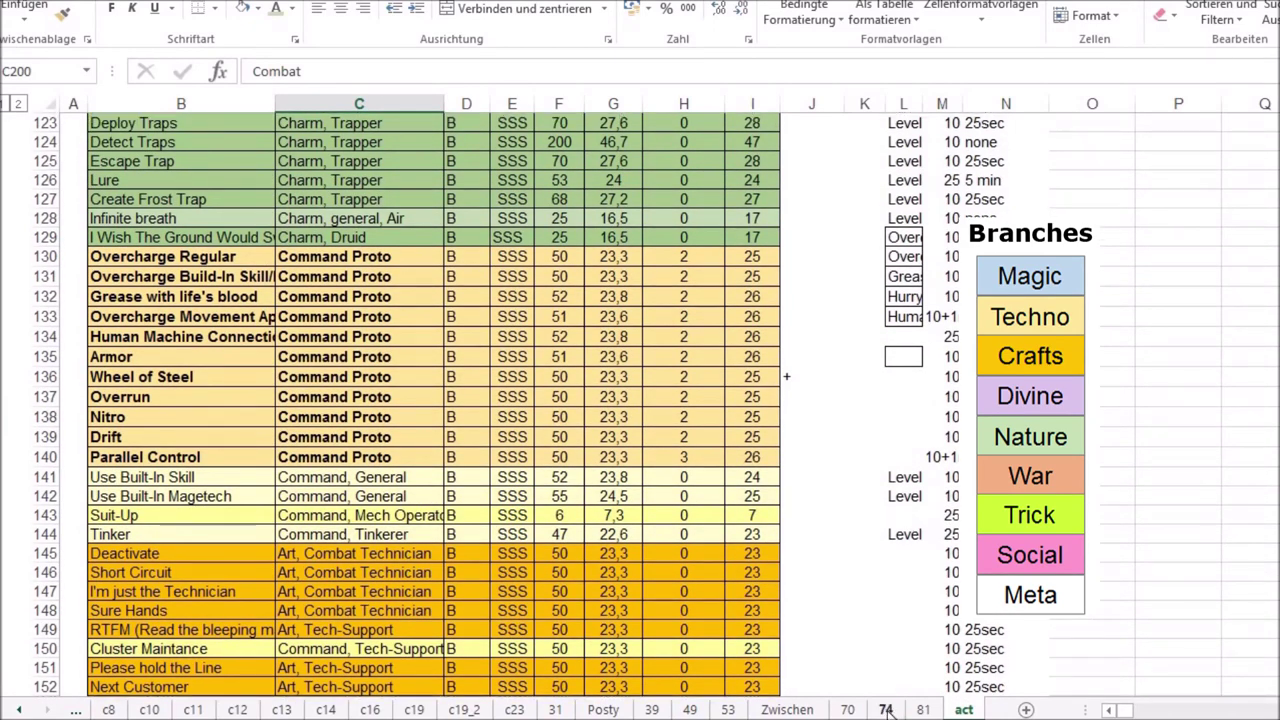
left_click(886, 709)
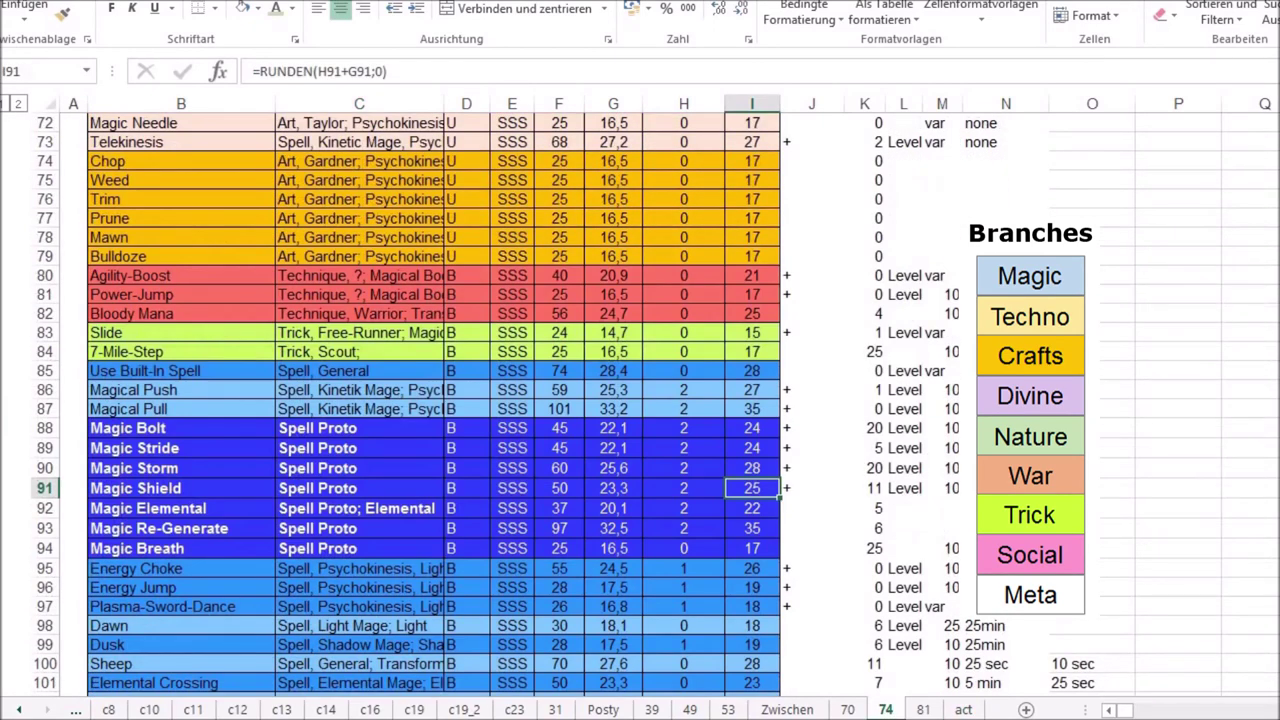
scroll(434, 400, "down", 16)
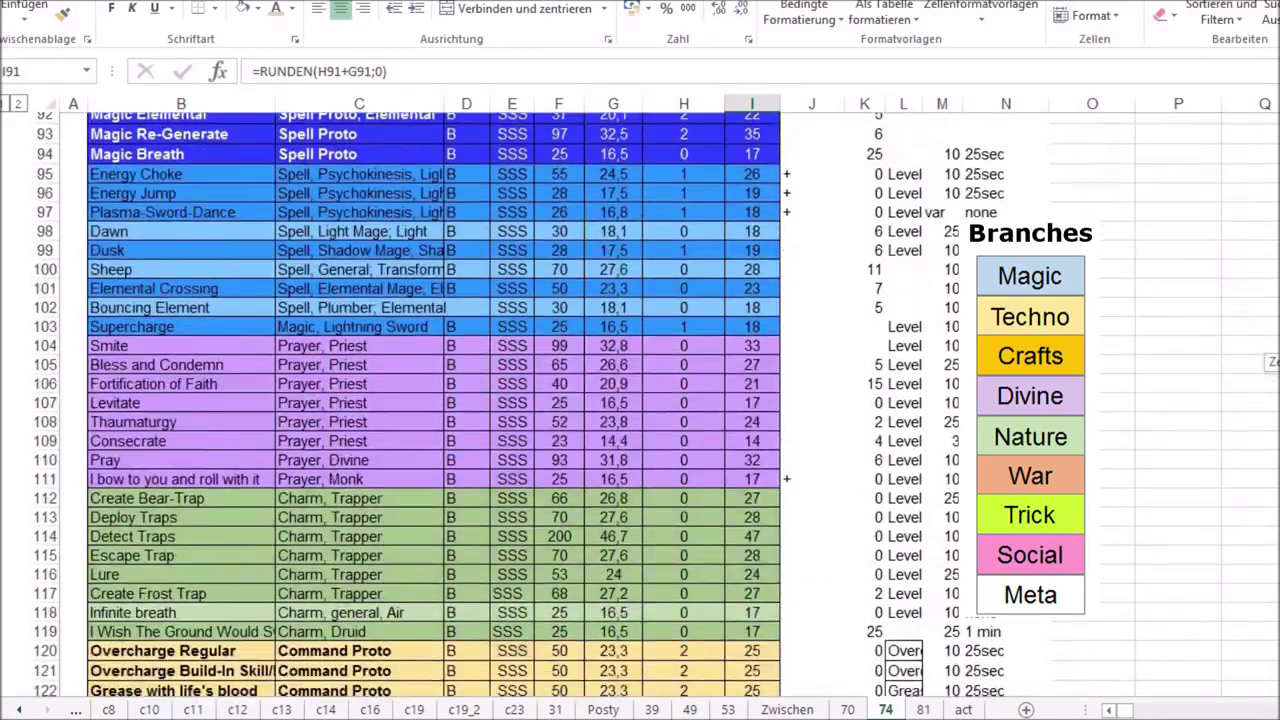
scroll(434, 400, "up", 20)
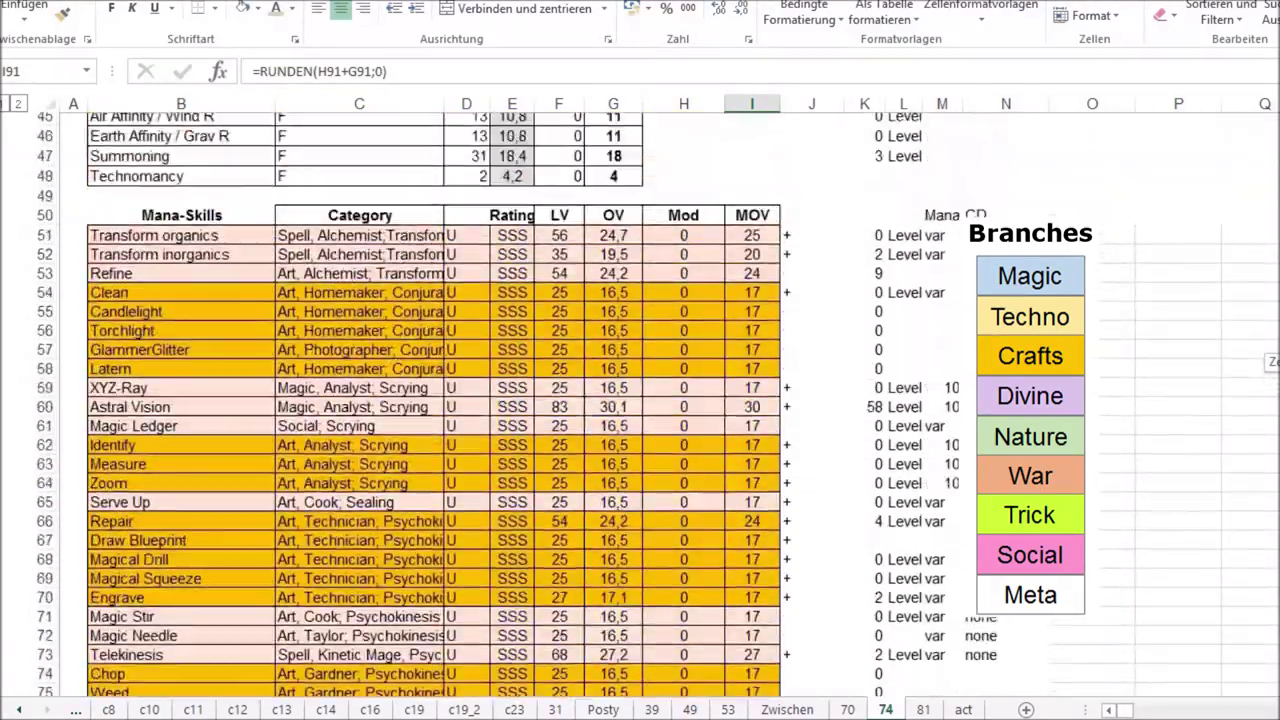
scroll(434, 400, "down", 12)
scroll(178, 471, "up", 2)
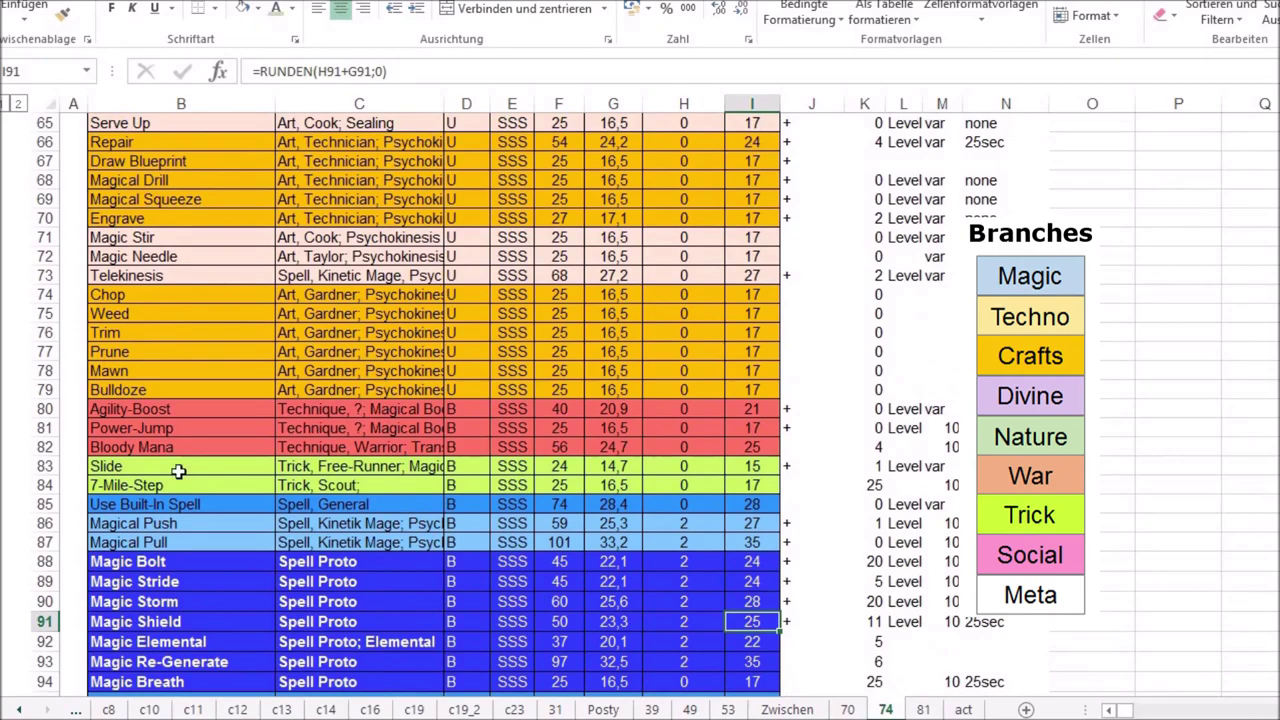
Select the Slide and Agility-Boost abilities and the Thaumaturgy through Pray rows.
left_click_drag(180, 466, 478, 485)
left_click(181, 409)
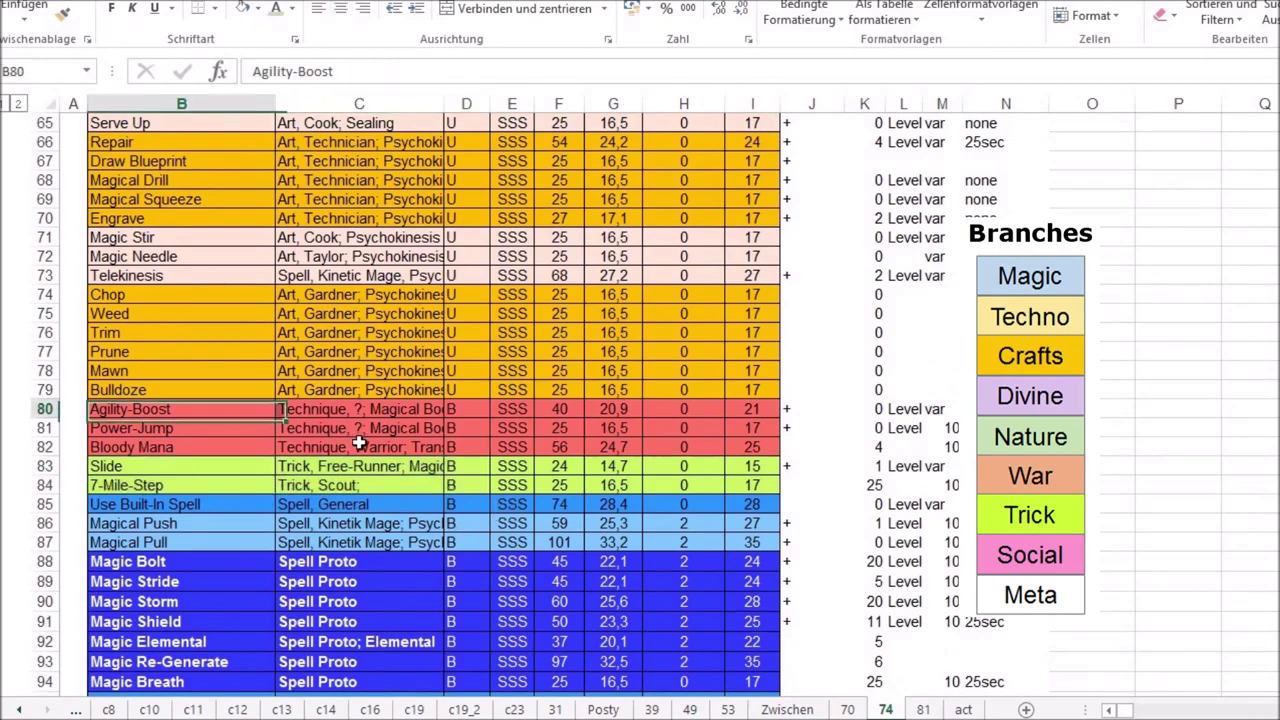
scroll(430, 400, "down", 13)
left_click_drag(181, 313, 359, 370)
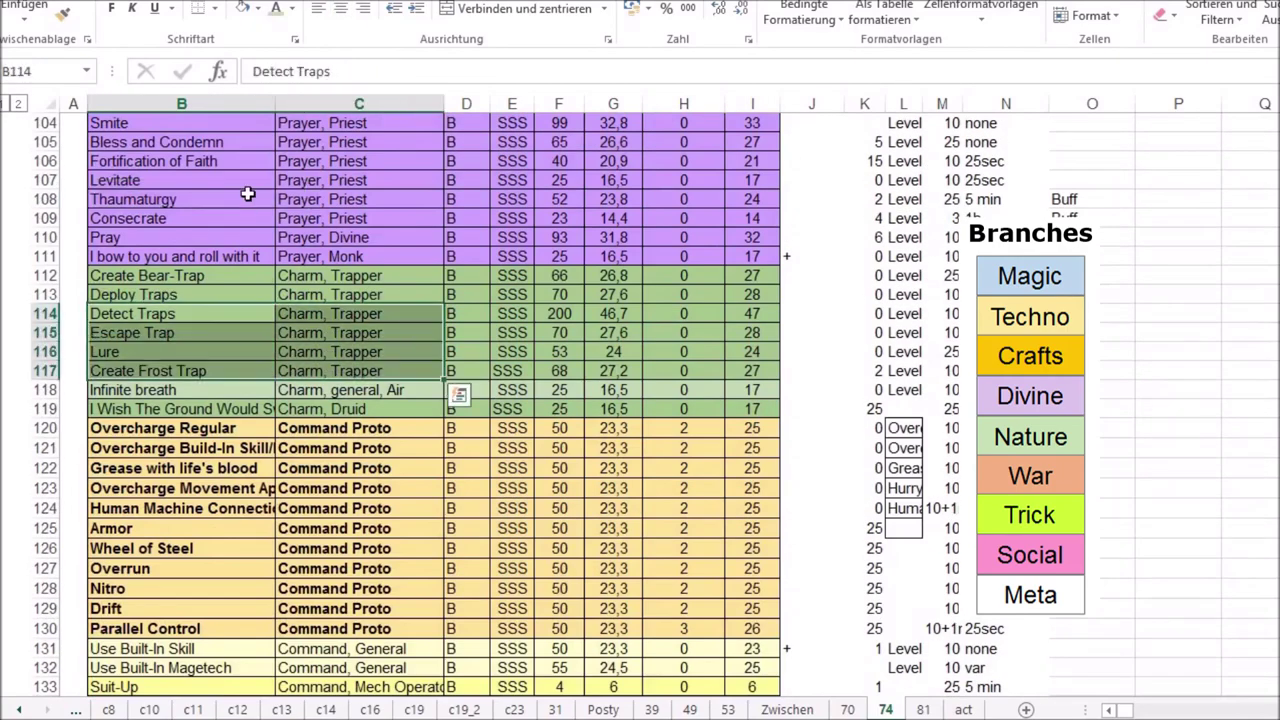
left_click_drag(181, 199, 359, 237)
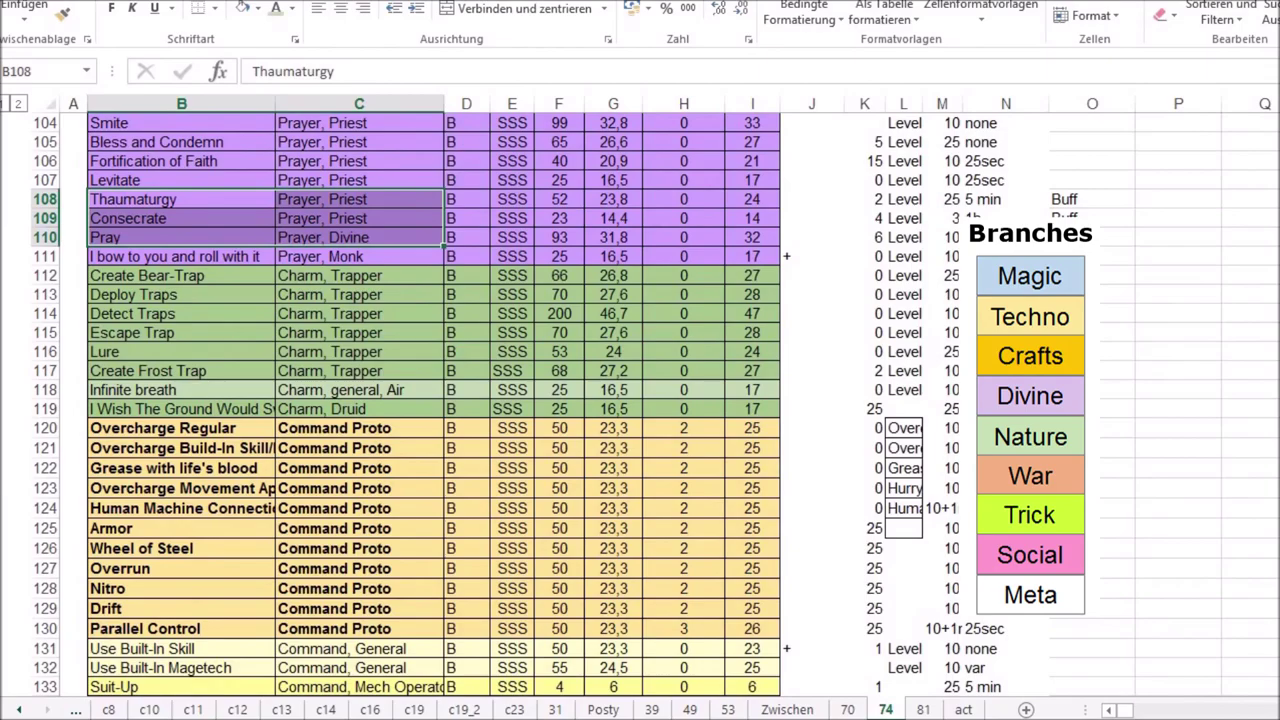
Scroll the spell list and pick out the Magic Ledger spell entry.
scroll(430, 400, "down", 6)
scroll(430, 400, "up", 5)
scroll(430, 400, "up", 16)
scroll(430, 400, "up", 3)
scroll(430, 400, "down", 1)
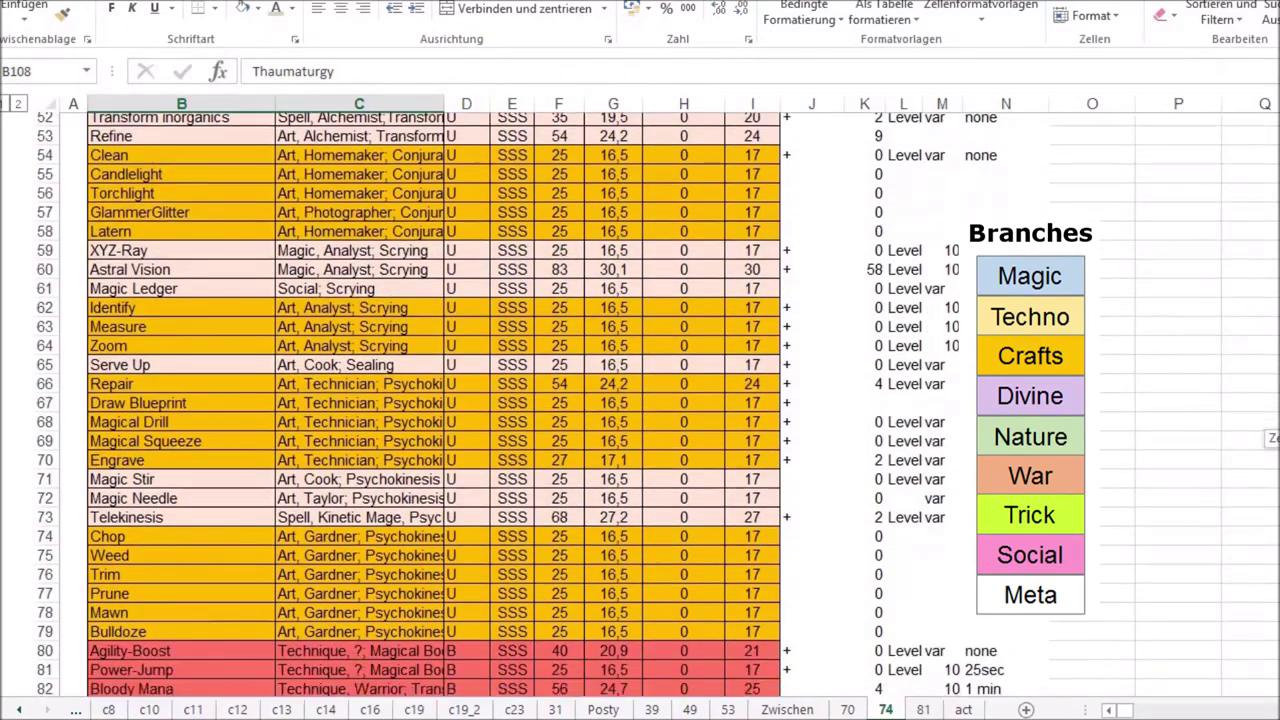
scroll(430, 400, "down", 2)
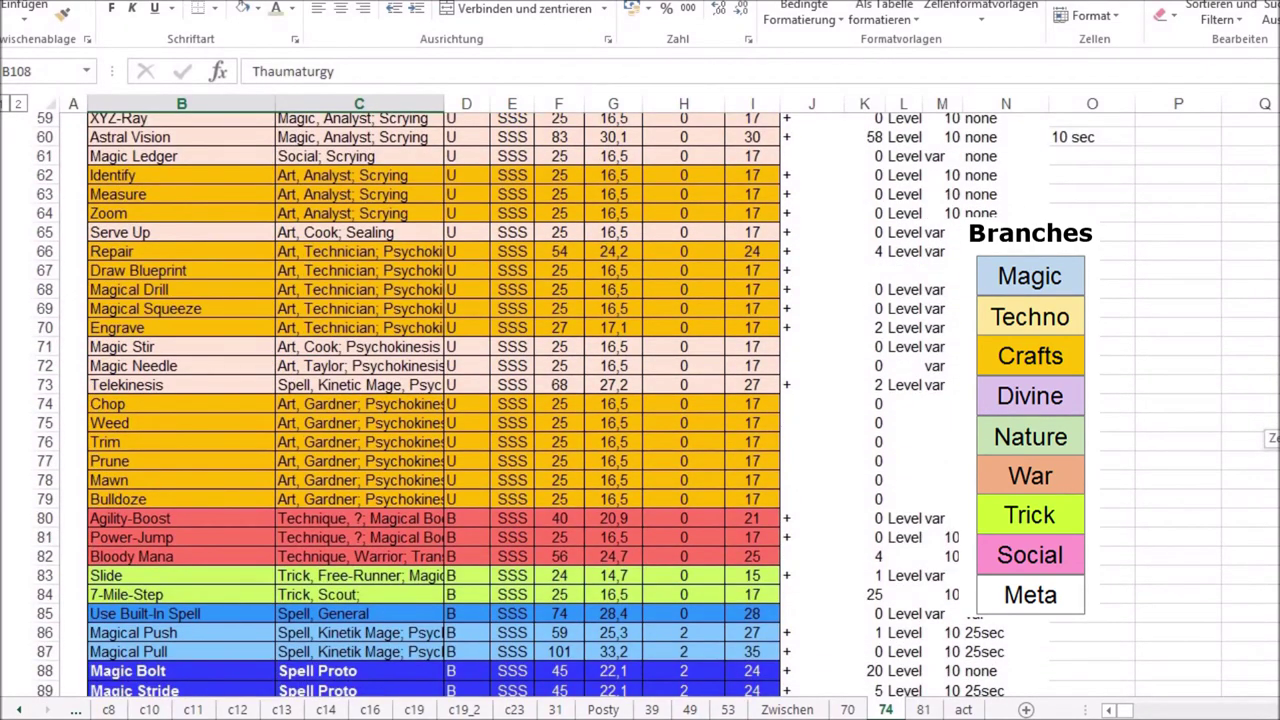
scroll(430, 400, "up", 4)
scroll(430, 400, "down", 1)
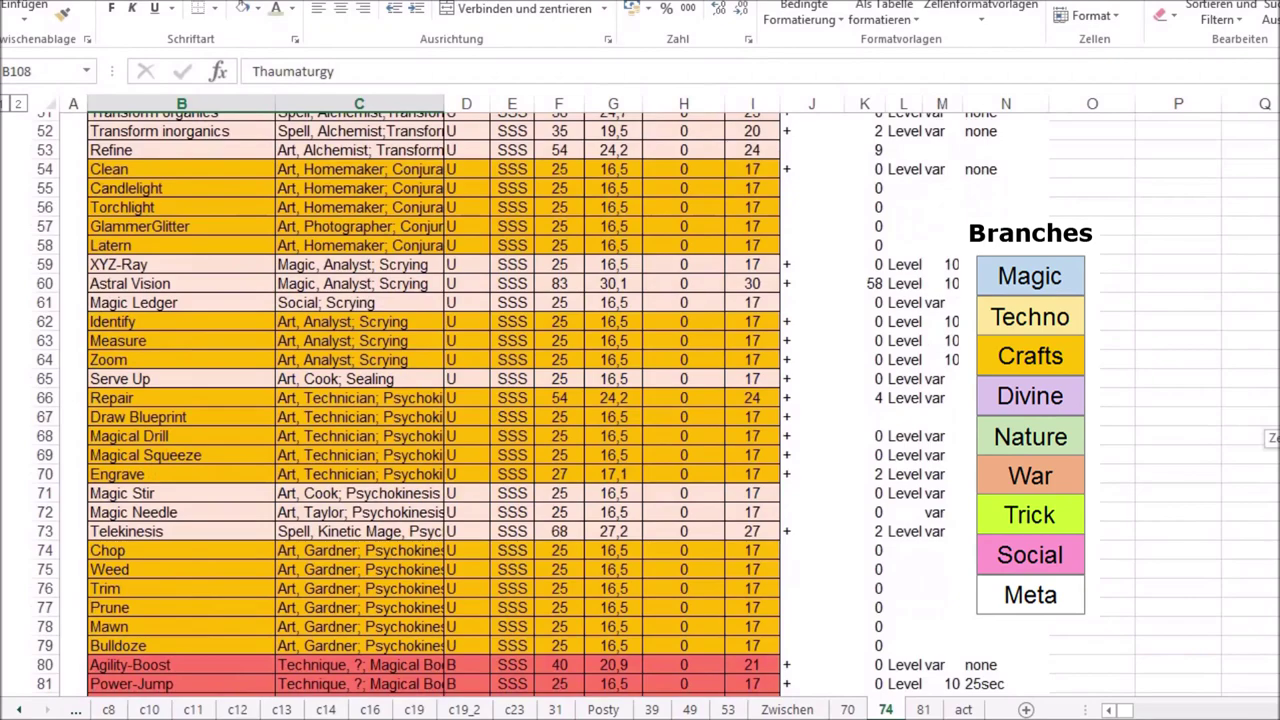
scroll(430, 400, "up", 1)
scroll(430, 400, "down", 1)
left_click_drag(130, 275, 749, 275)
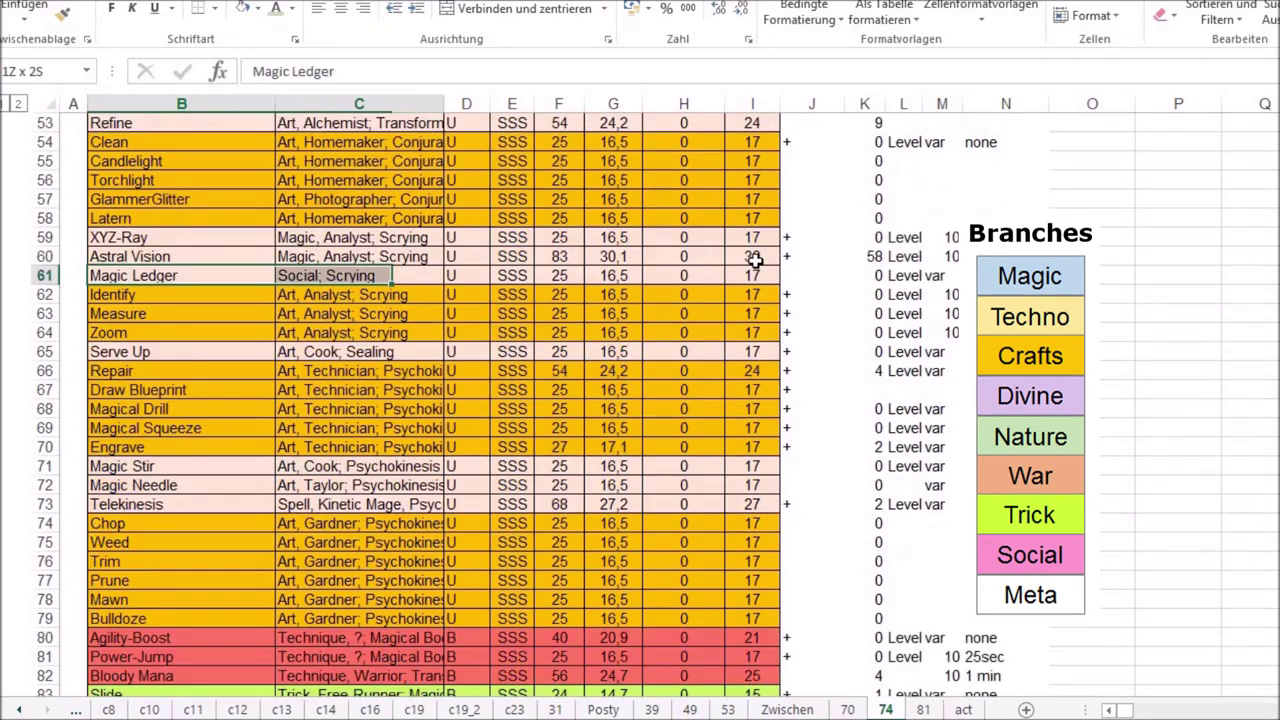
key("F4")
left_click(359, 332)
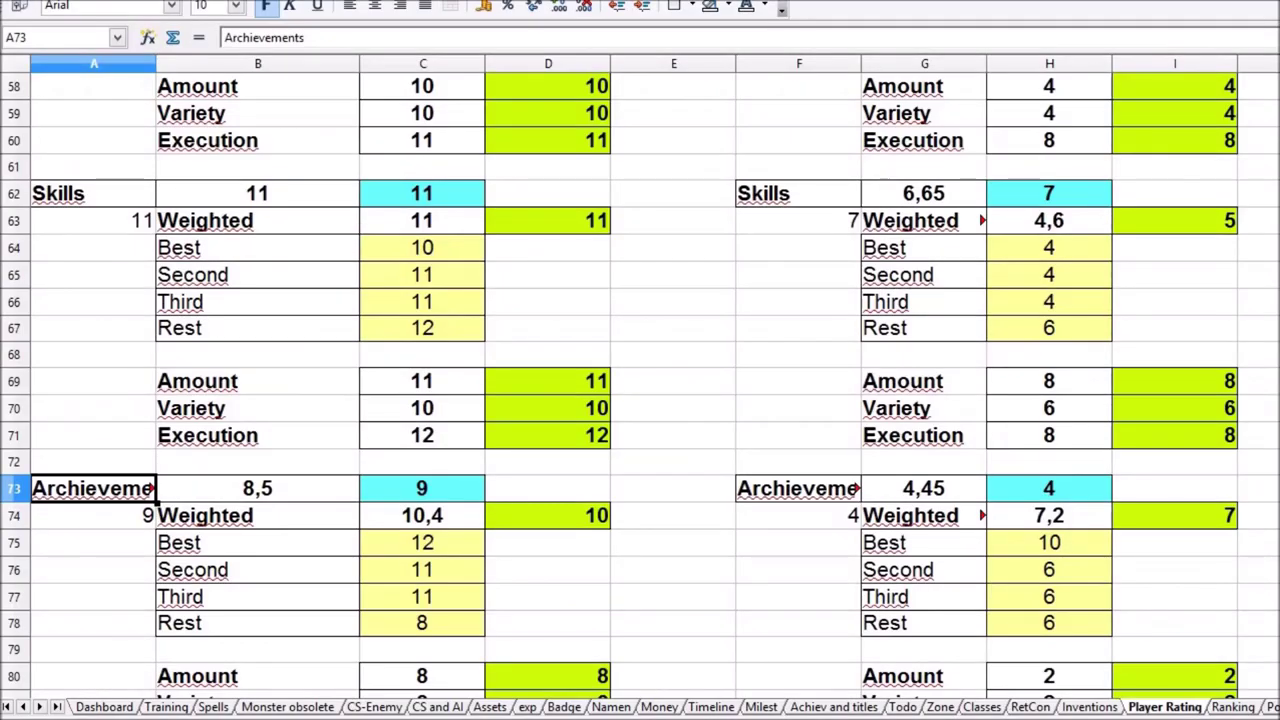
scroll(336, 443, "down", 7)
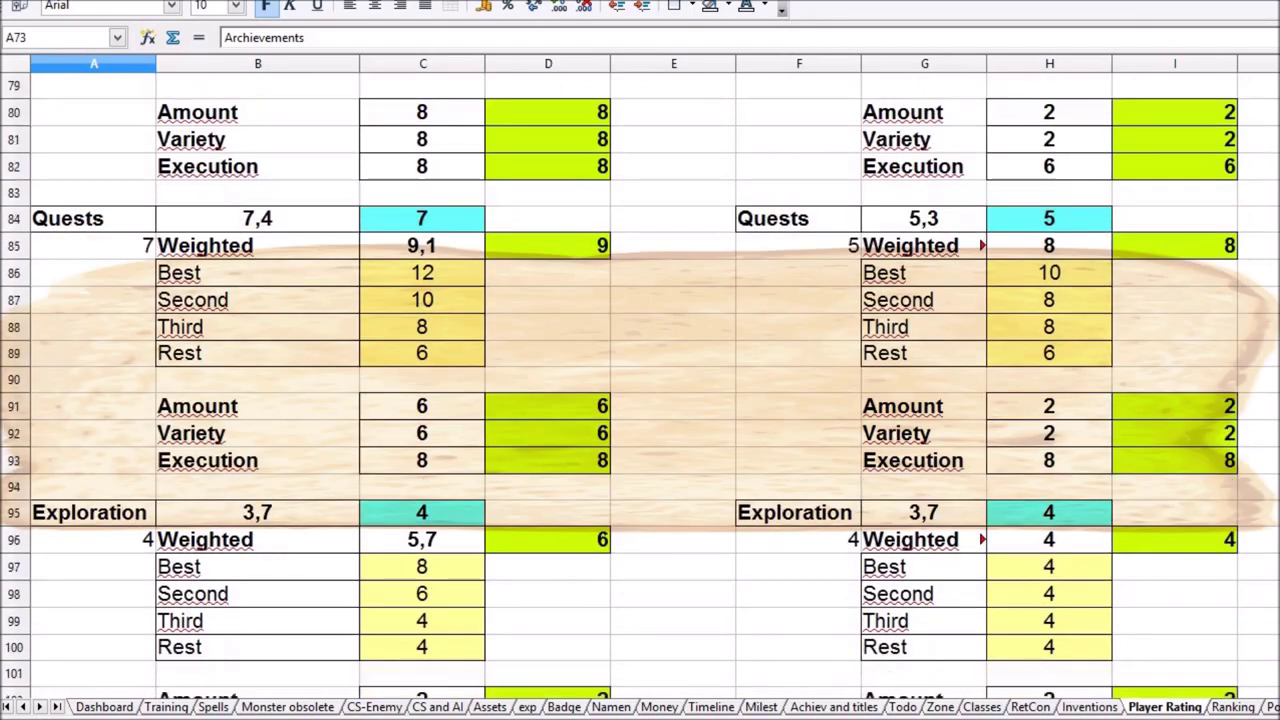
left_click(422, 246)
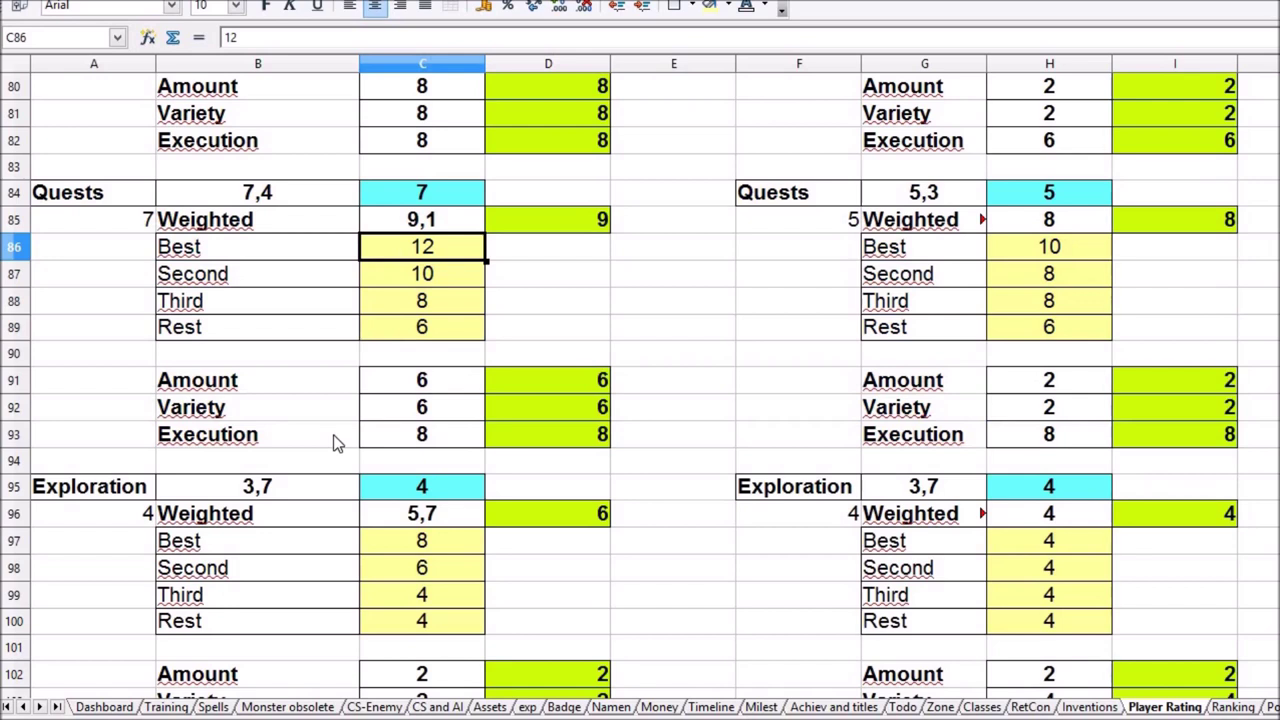
left_click(440, 442)
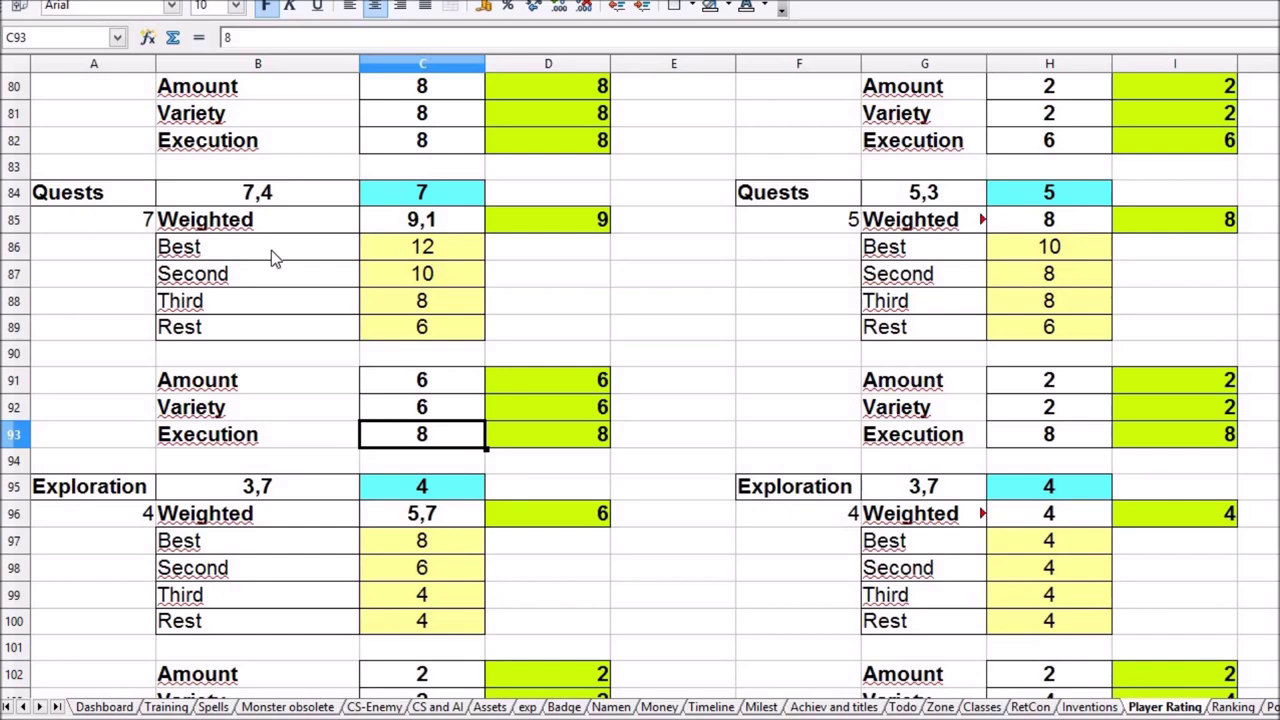
scroll(777, 314, "down", 3)
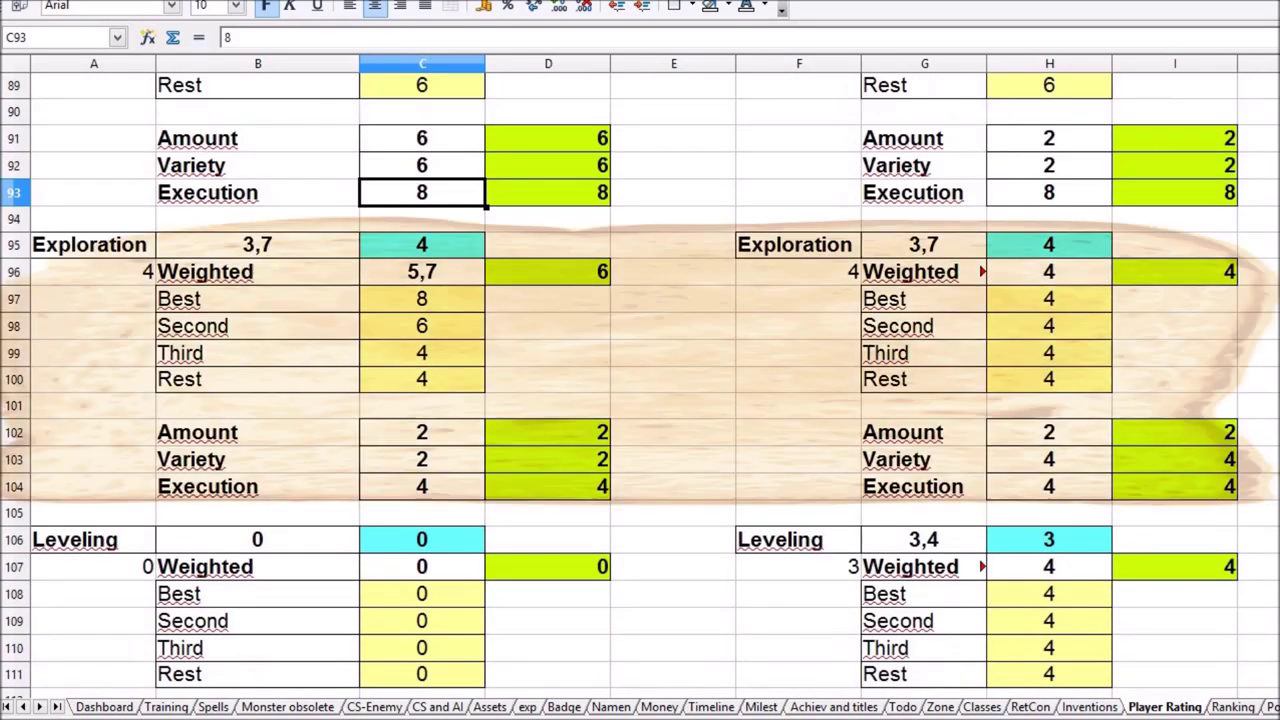
Check the right Exploration Amount and Variety scores, Variety at 2 giving 3,1.
left_click(97, 256)
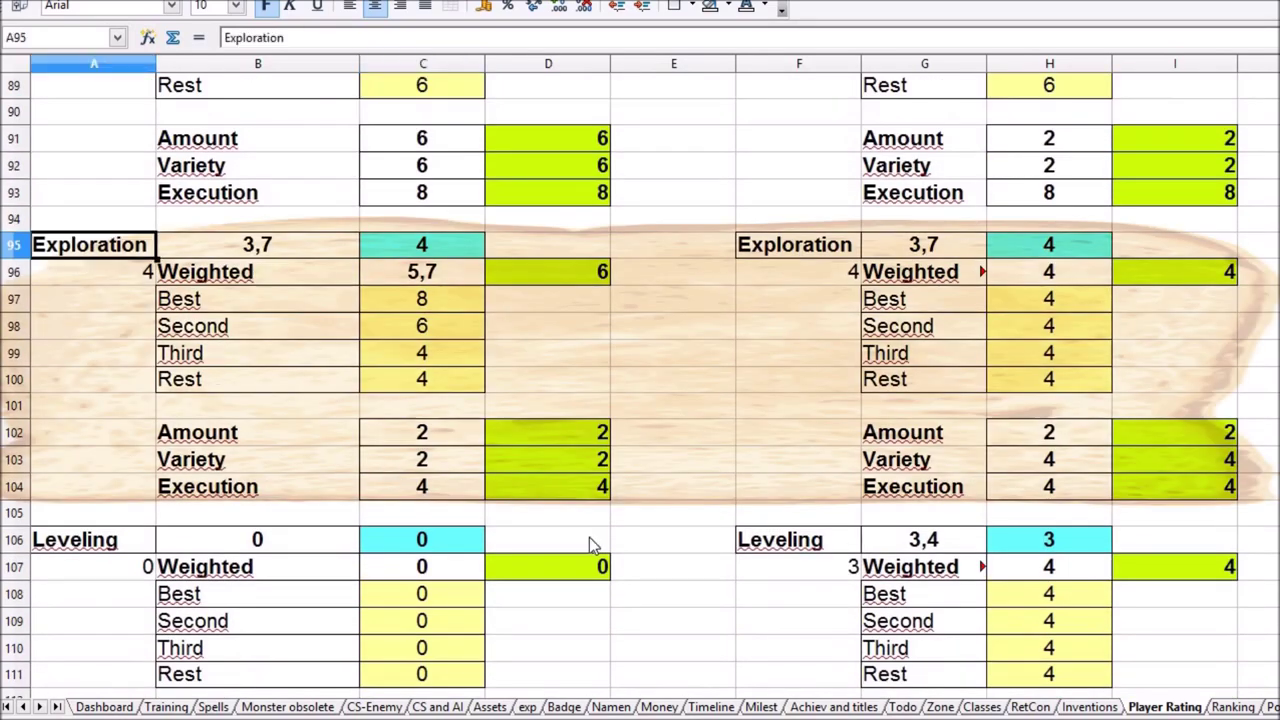
left_click(443, 449)
left_click(438, 470)
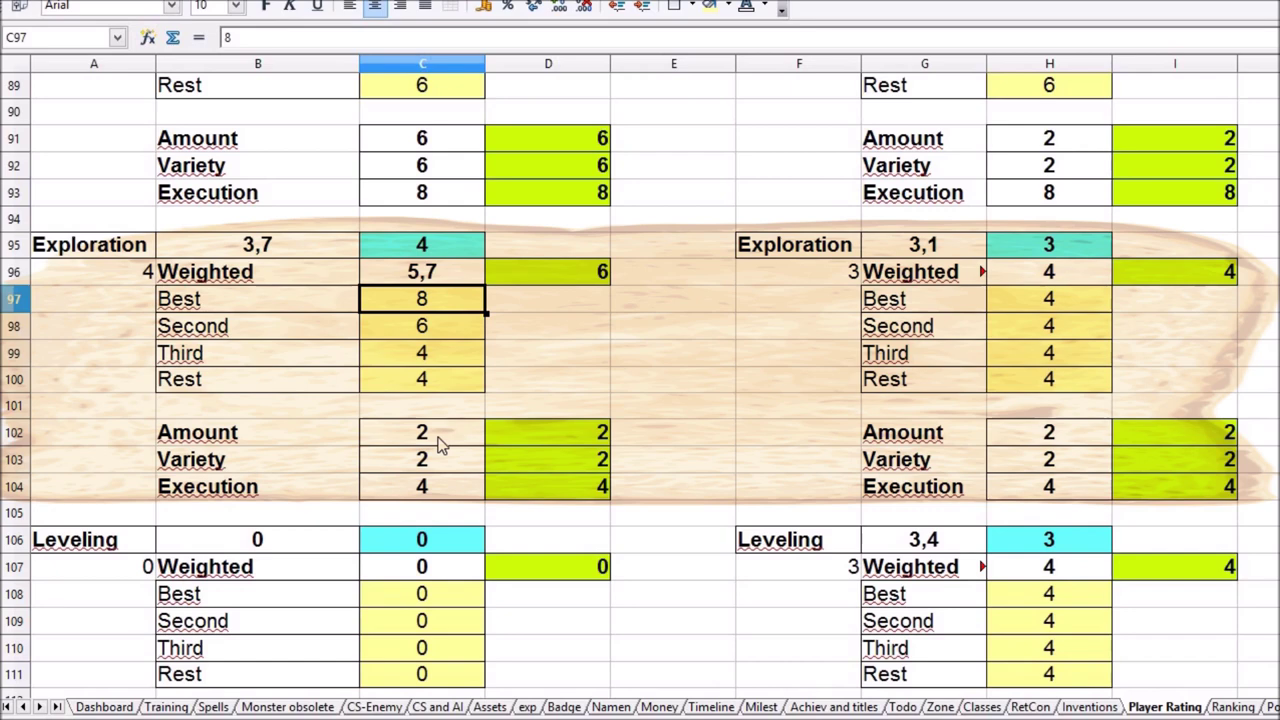
scroll(614, 394, "down", 4)
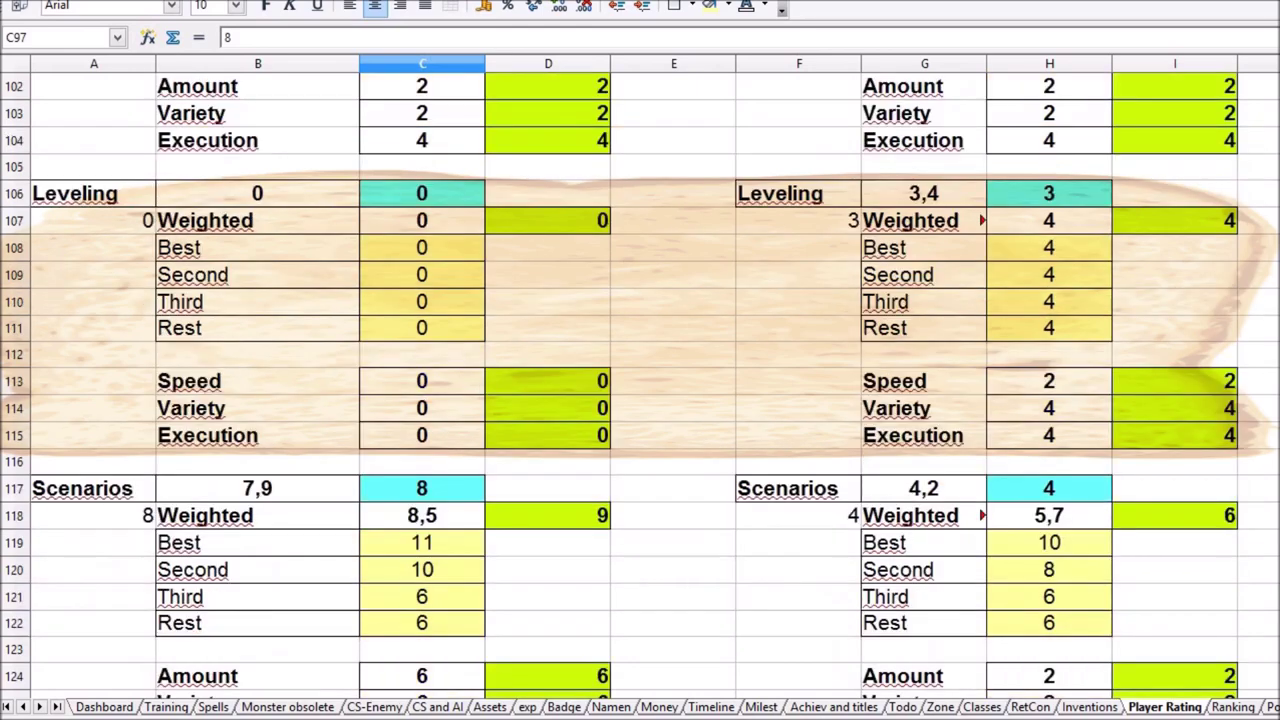
Set each of the left Leveling block's scores to 4.
left_click_drag(425, 195, 455, 437)
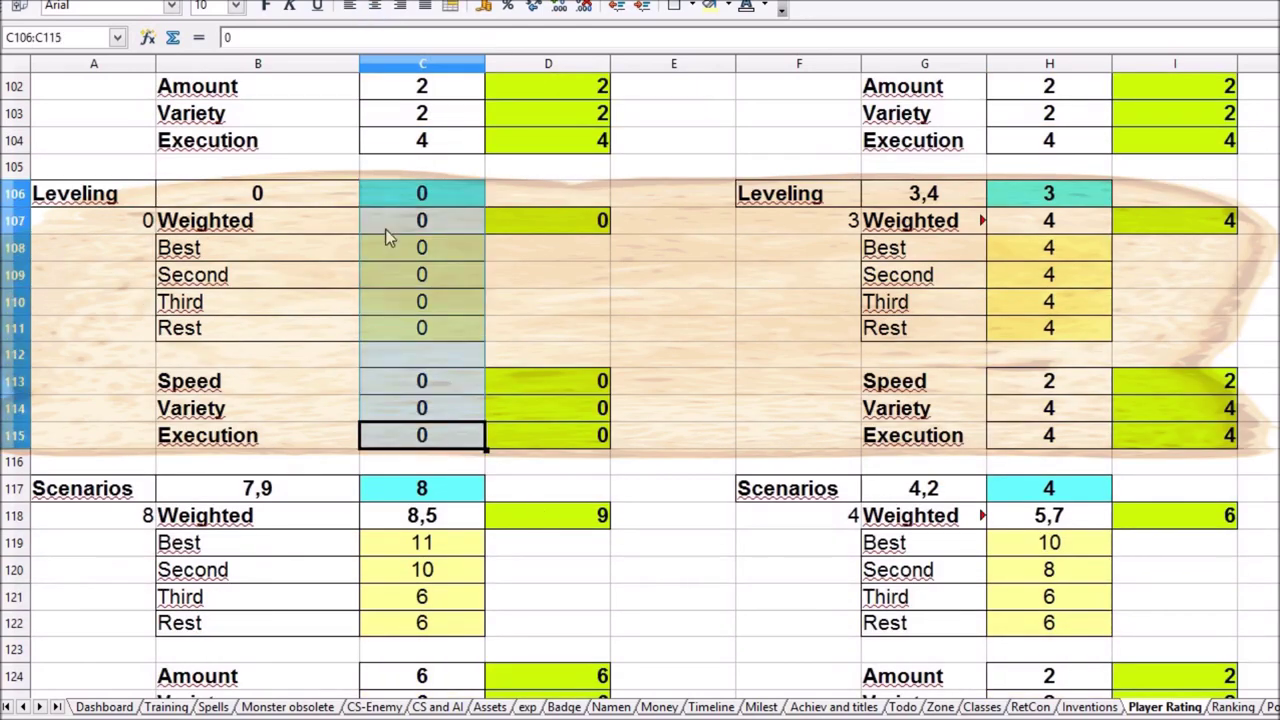
left_click_drag(1093, 197, 1088, 416)
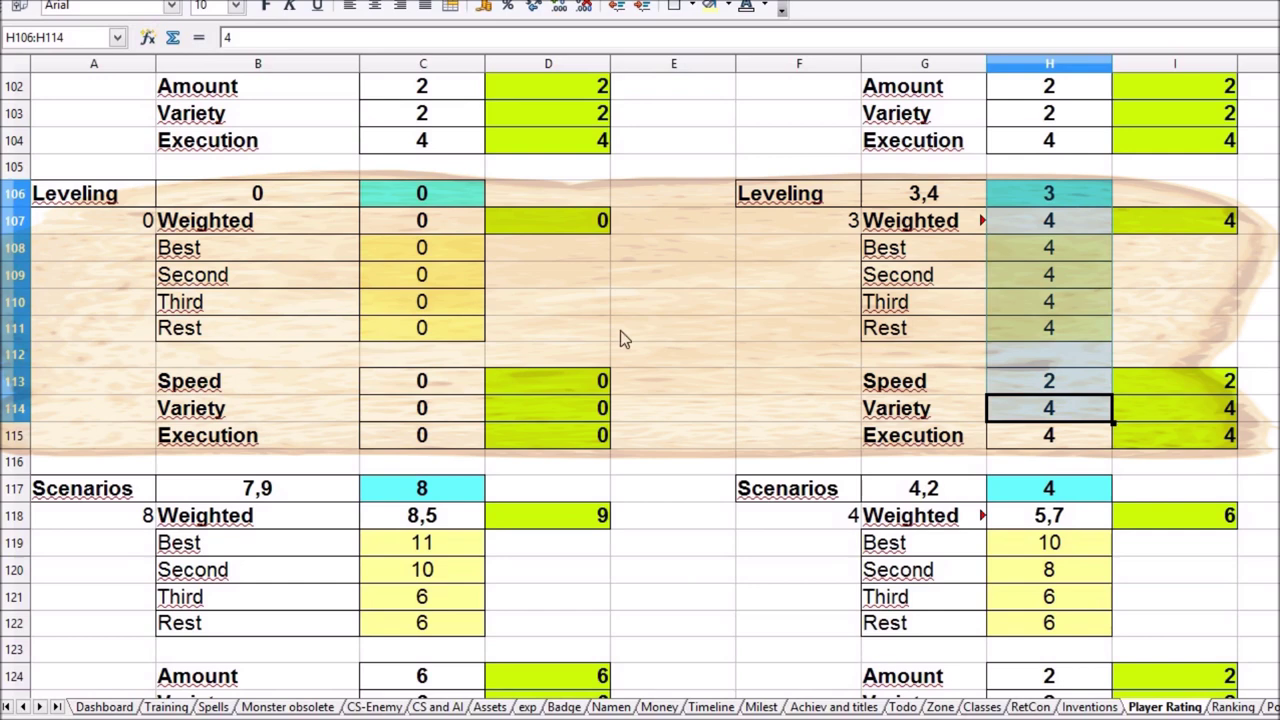
key("ctrl+z")
key("Up")
key("Up")
key("Up")
key("Up")
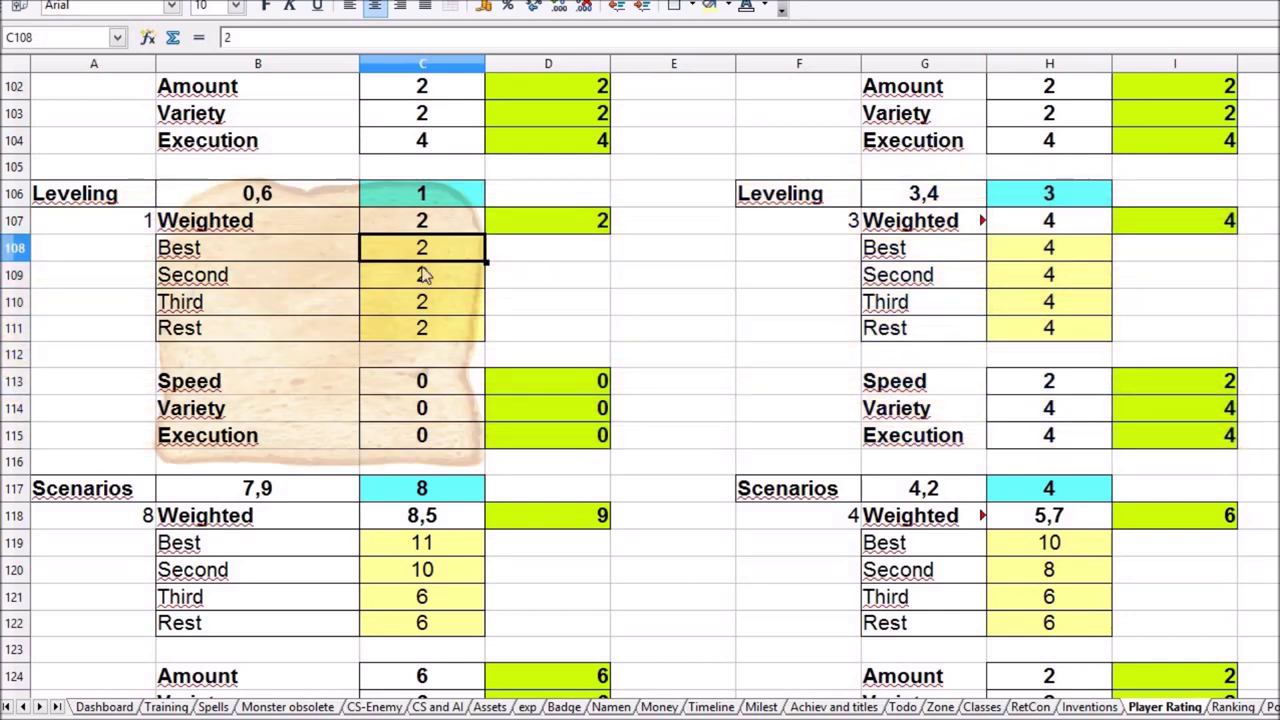
type("4")
key("Return")
type("4")
key("Return")
type("4")
key("Return")
type("4")
key("Tab")
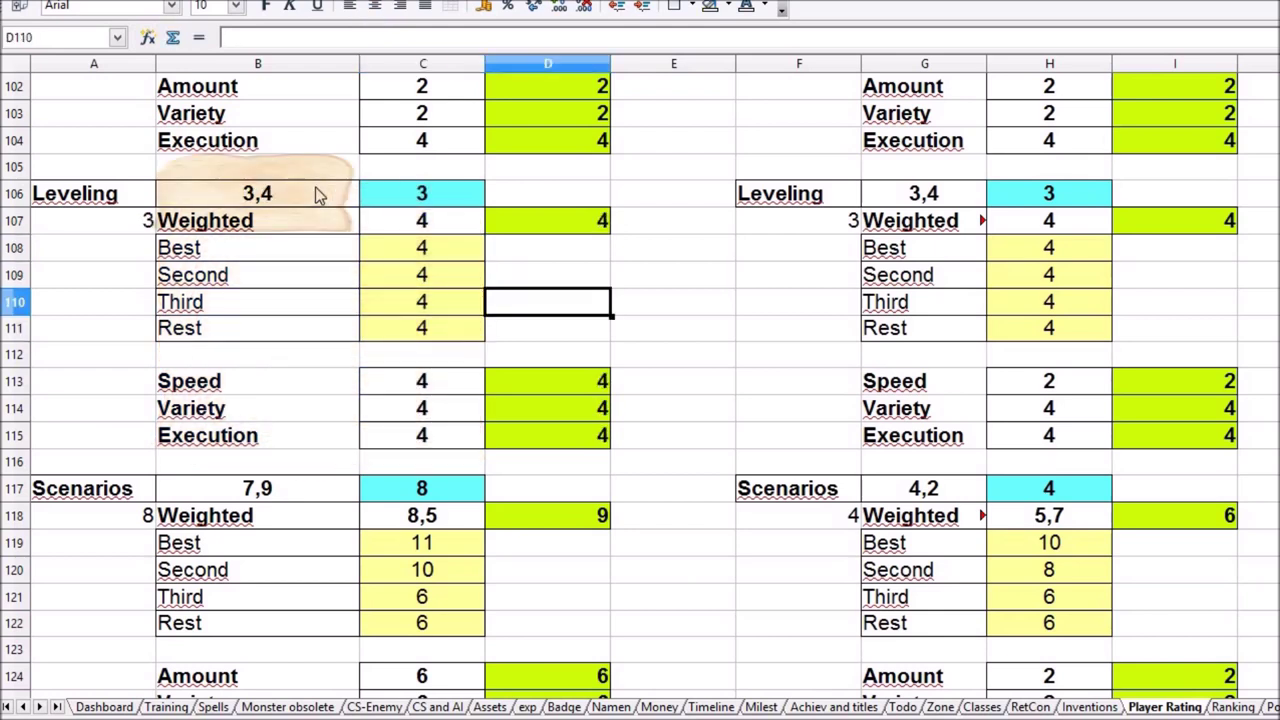
Point the Leveling total formula in B106 at D113 instead of the empty D111.
left_click(315, 189)
key("F2")
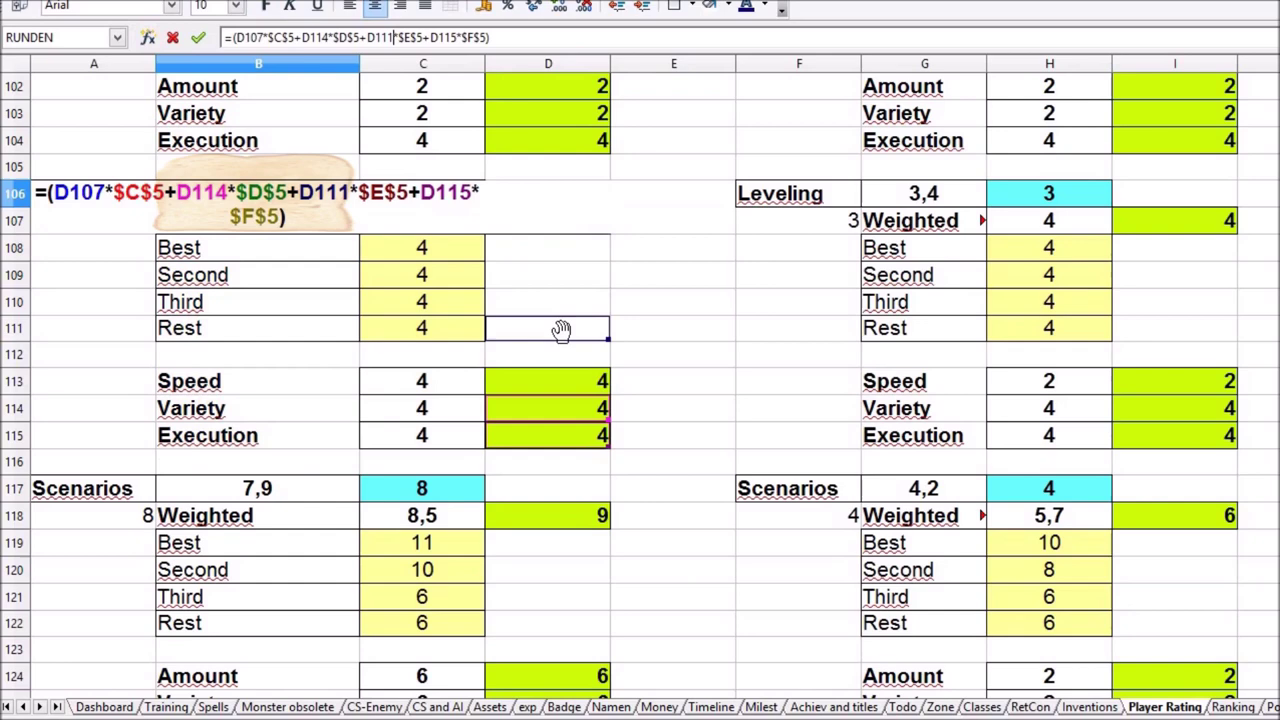
key("Escape")
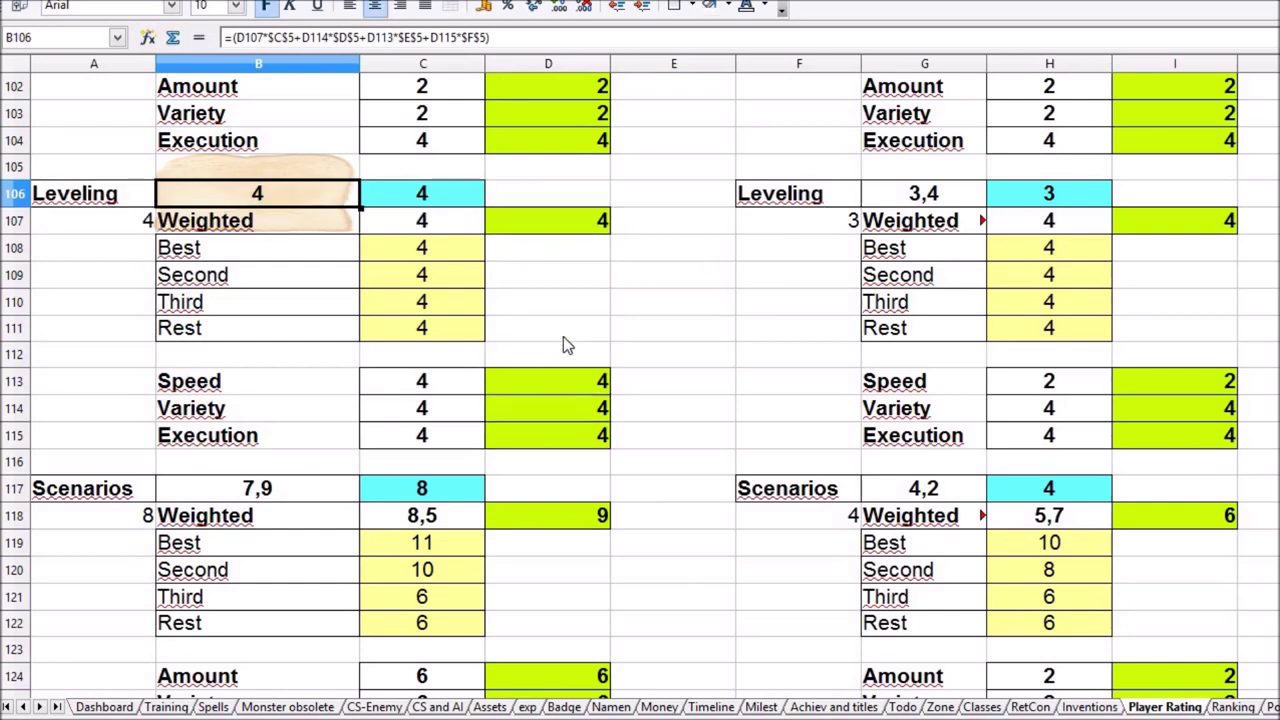
left_click(548, 328)
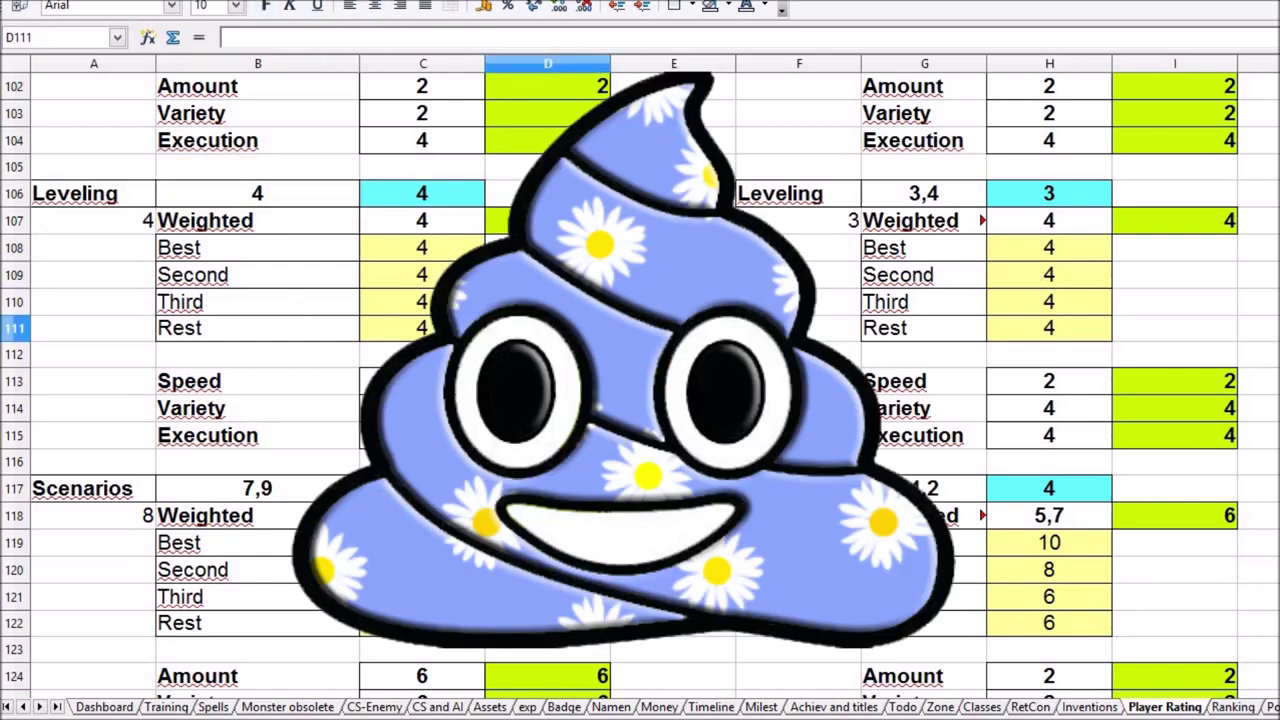
left_click(286, 198)
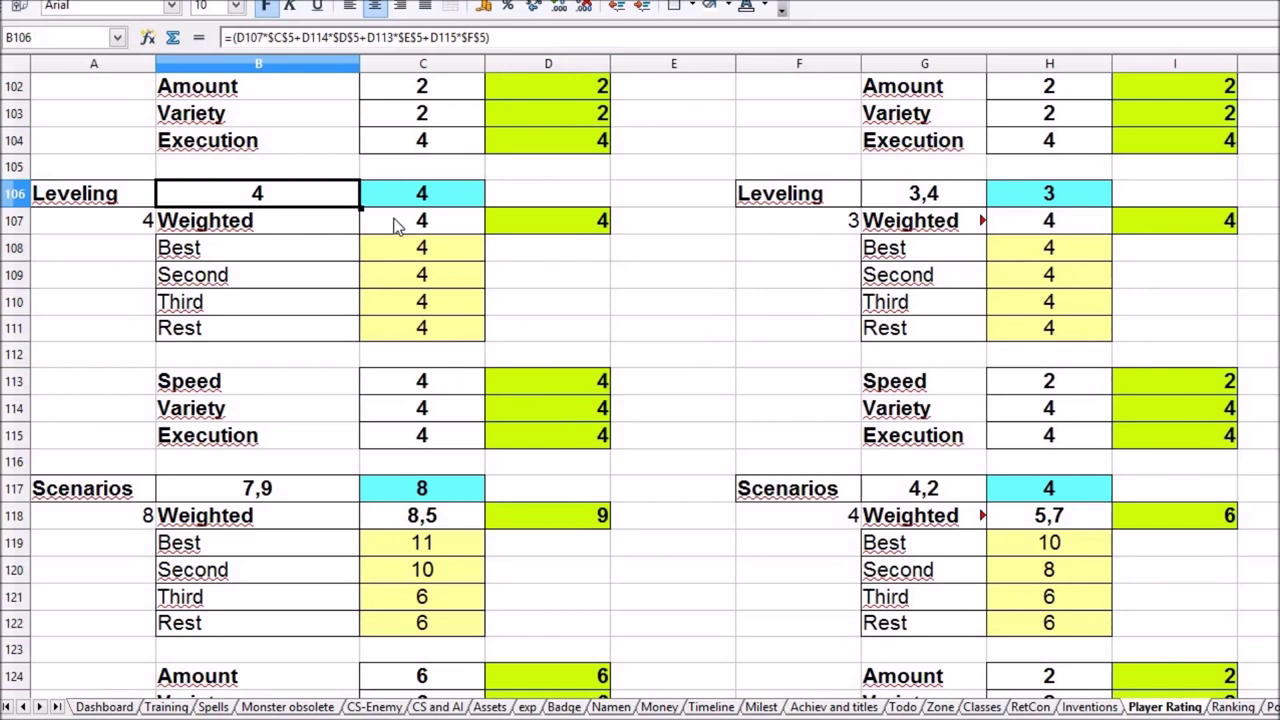
left_click(512, 330)
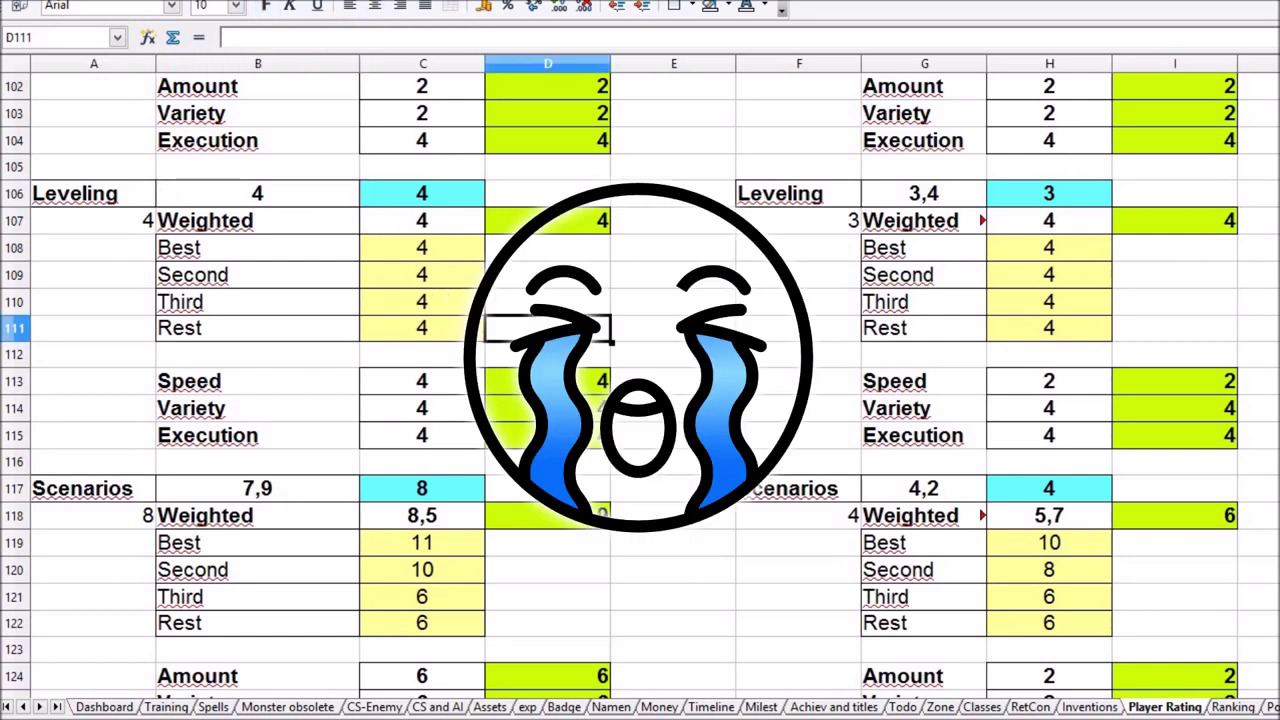
scroll(512, 330, "down", 4)
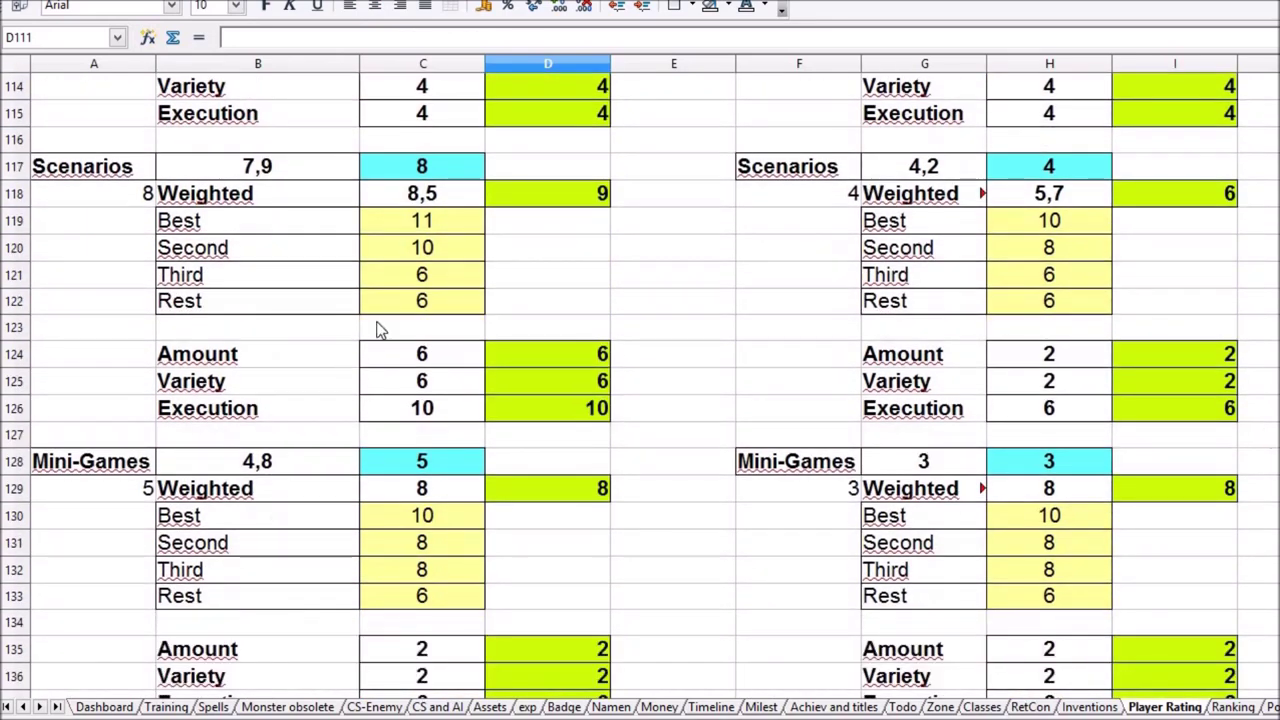
left_click(137, 168)
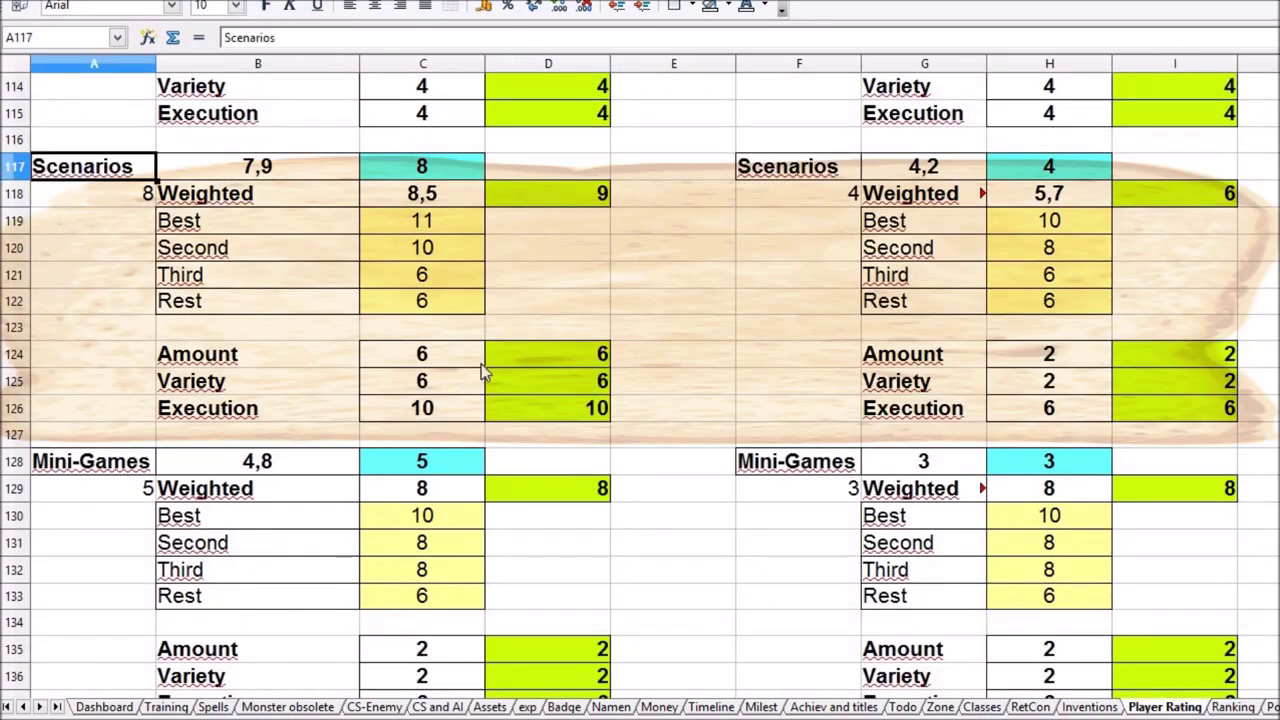
left_click(455, 233)
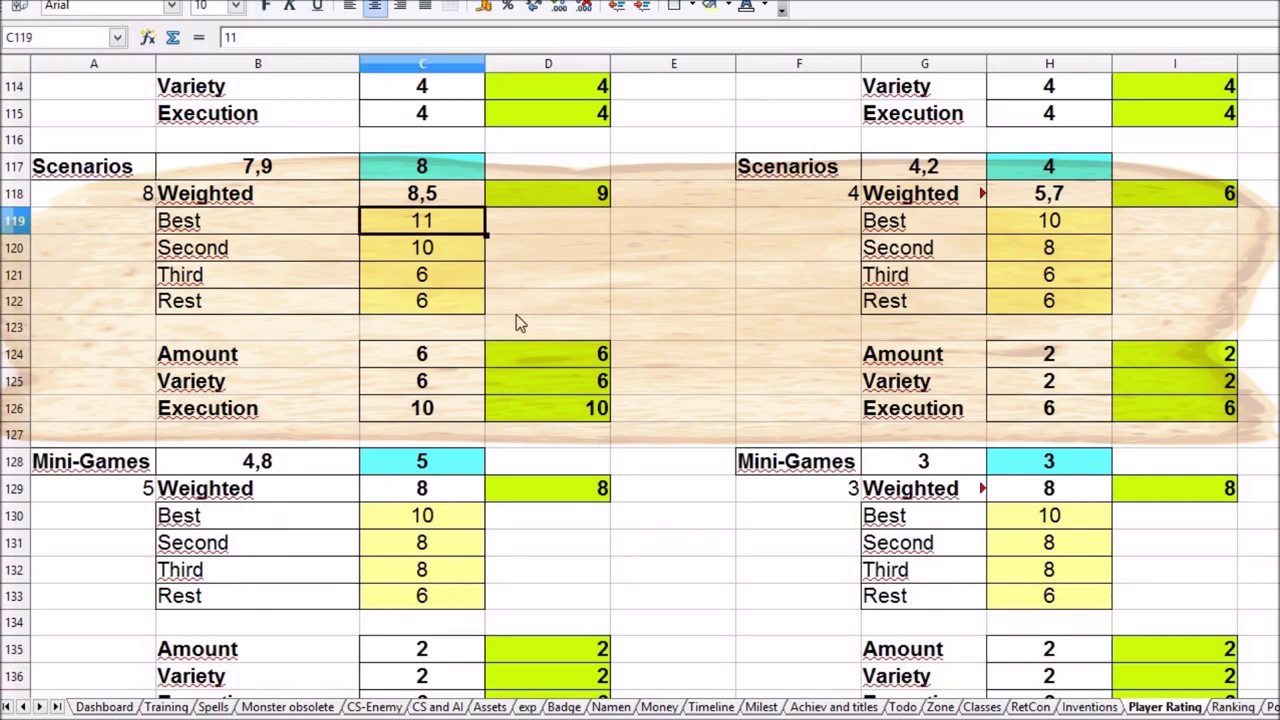
left_click(516, 312)
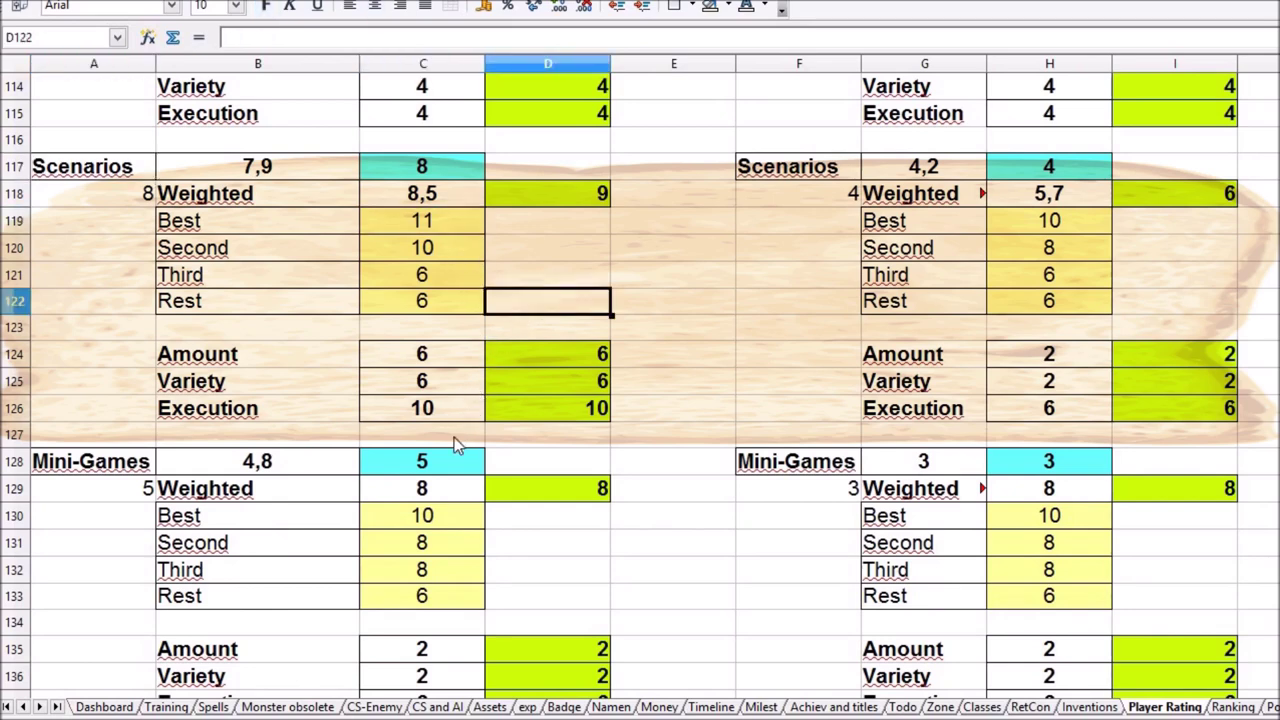
left_click(450, 425)
left_click(449, 354)
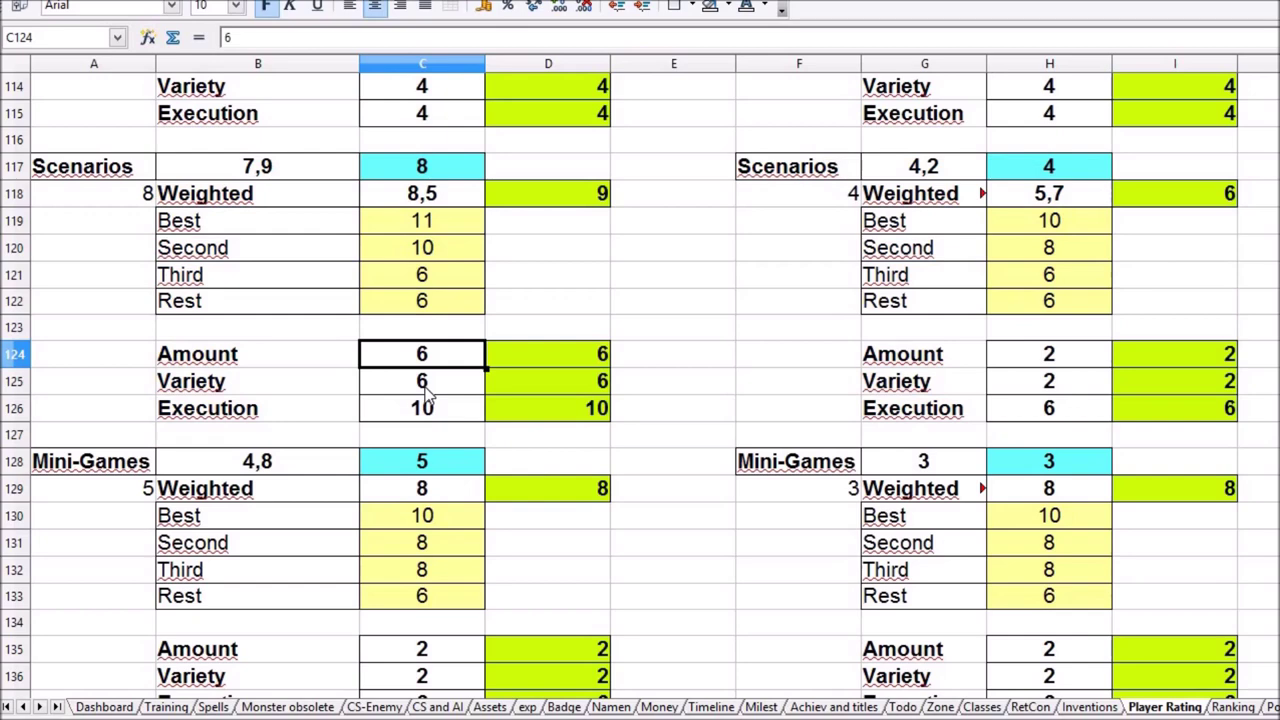
left_click(521, 499)
left_click(90, 461)
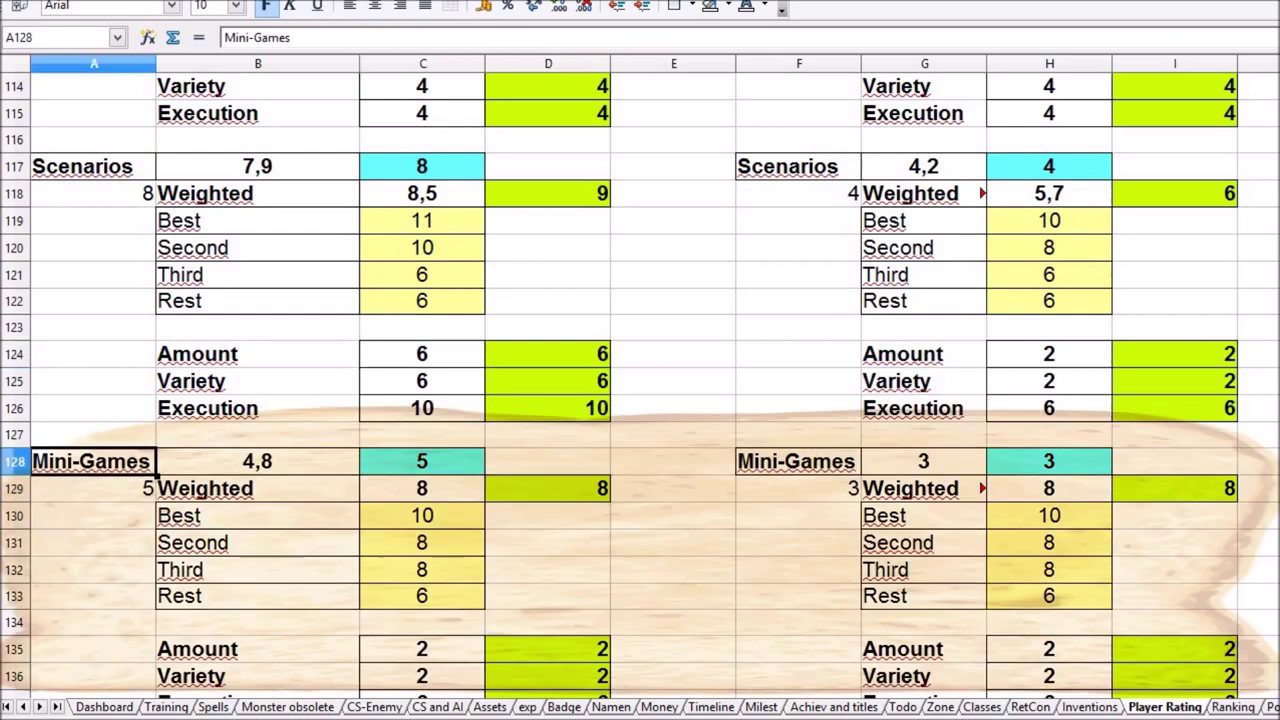
scroll(462, 431, "down", 4)
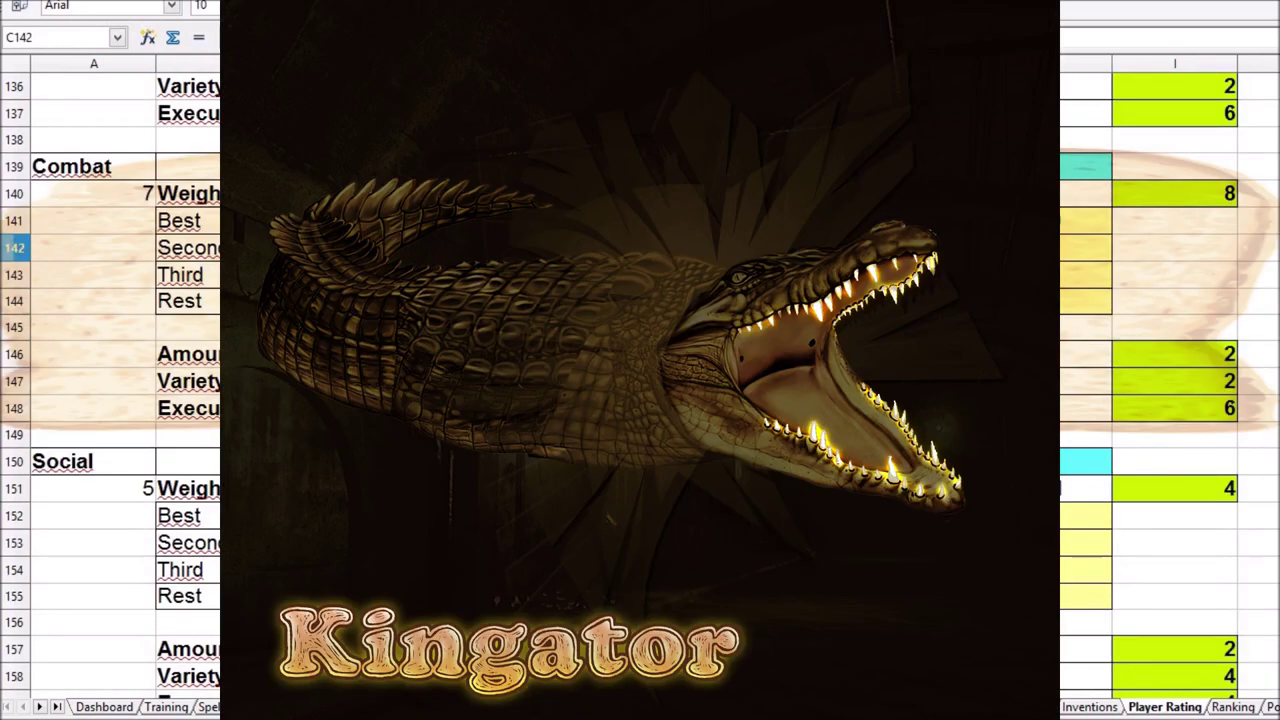
Commit the left Combat Amount score of 4, dropping Combat's rating to 6.
left_click(188, 354)
key("F2")
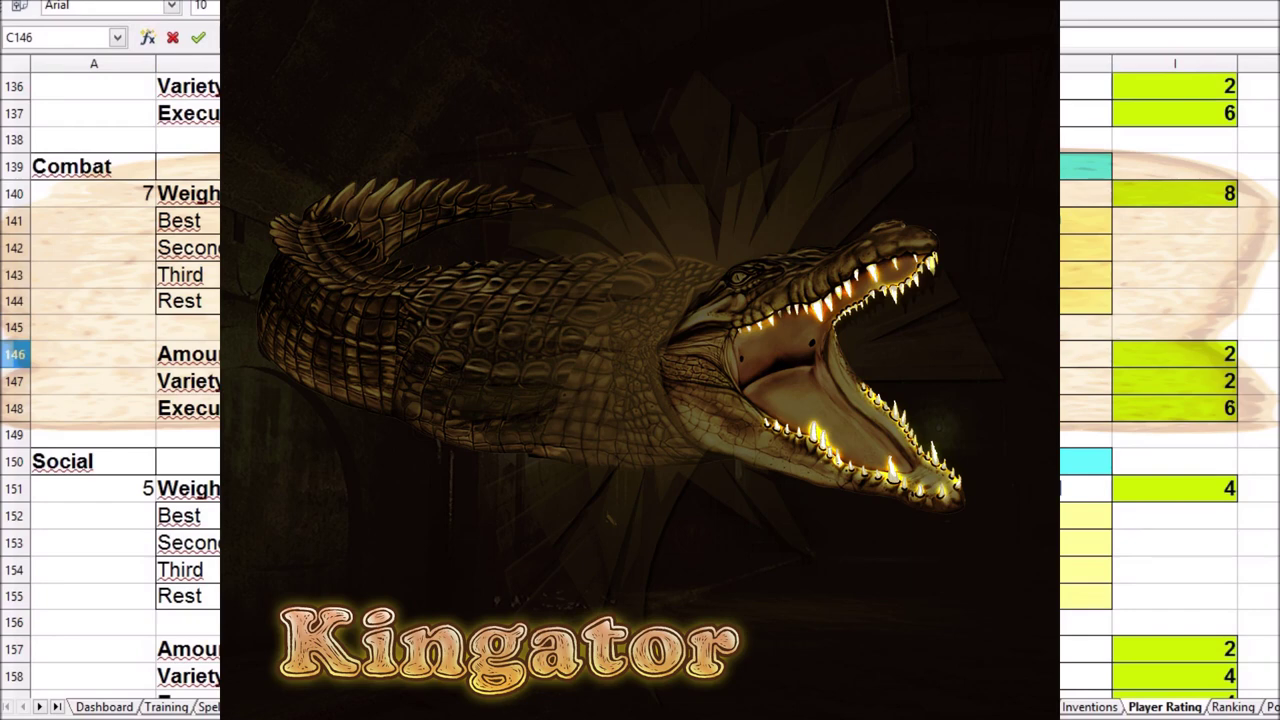
key("Return")
key("Return")
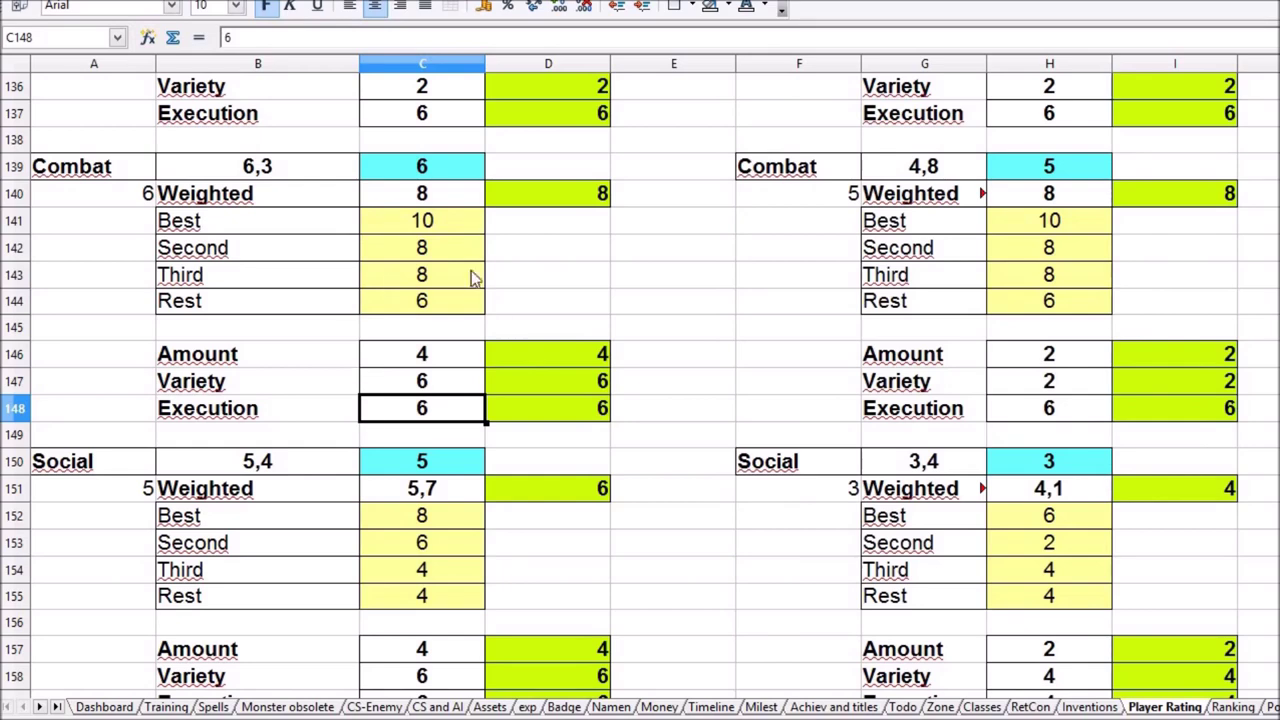
Review the Social block: Best 8, Second 6, Third 4, Rest 4, rated 5.
left_click(386, 520)
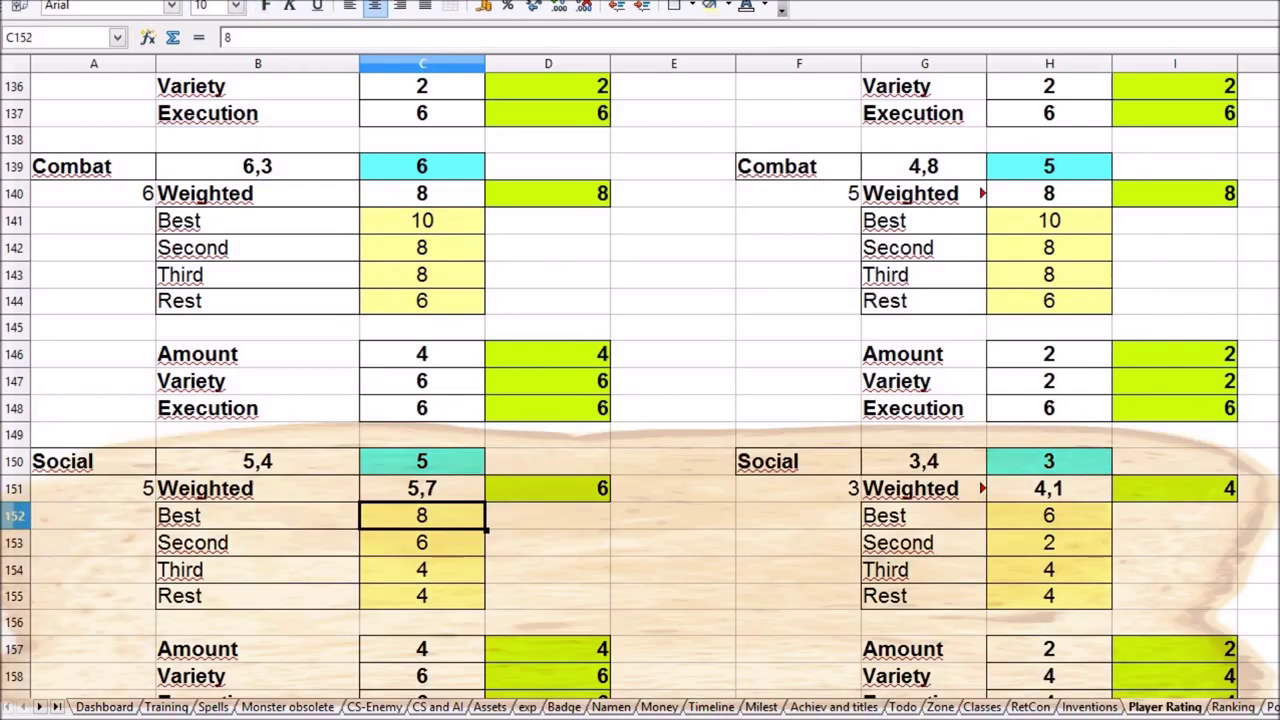
scroll(486, 209, "down", 4)
scroll(486, 380, "up", 1)
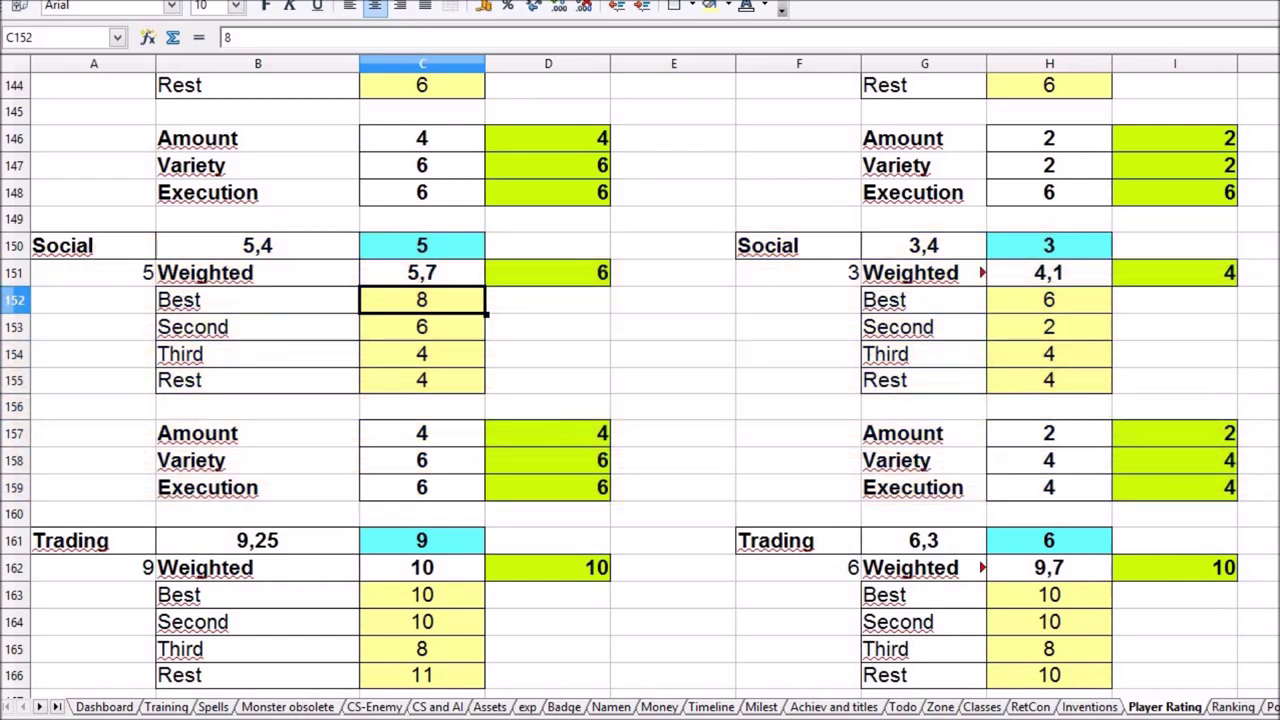
scroll(640, 380, "down", 3)
scroll(268, 225, "down", 1)
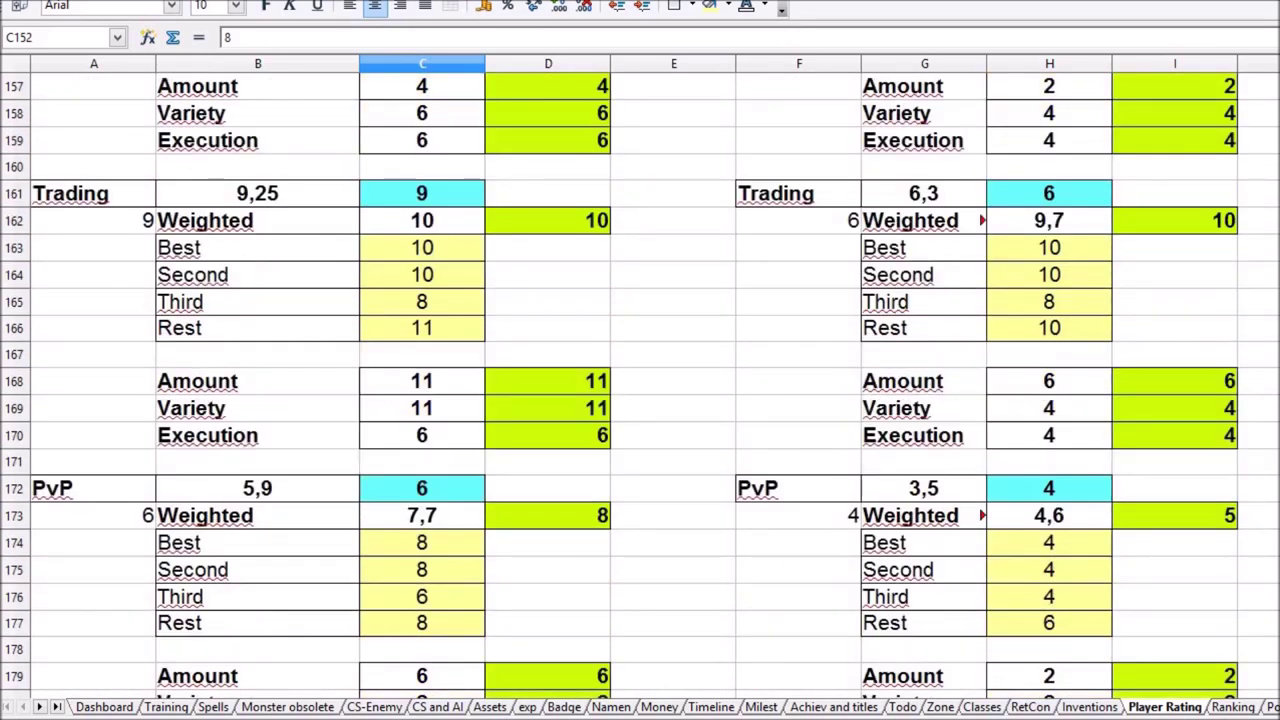
left_click(276, 250)
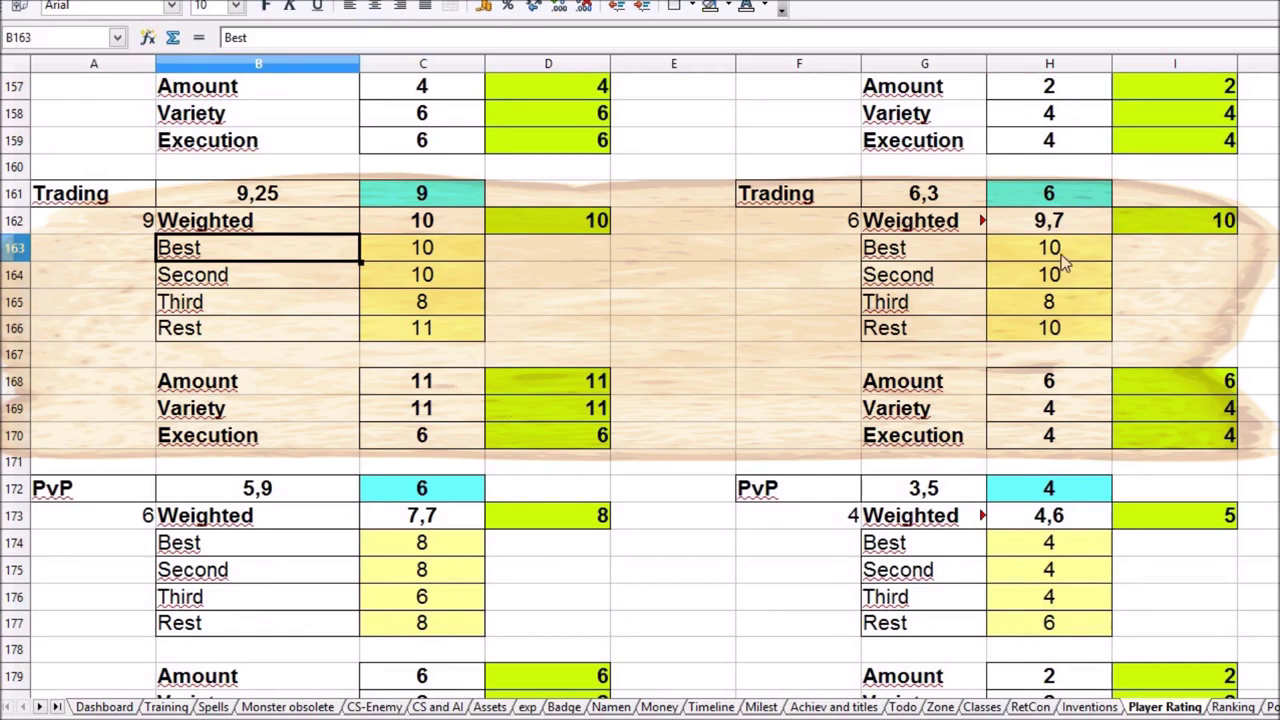
left_click_drag(1050, 248, 1055, 330)
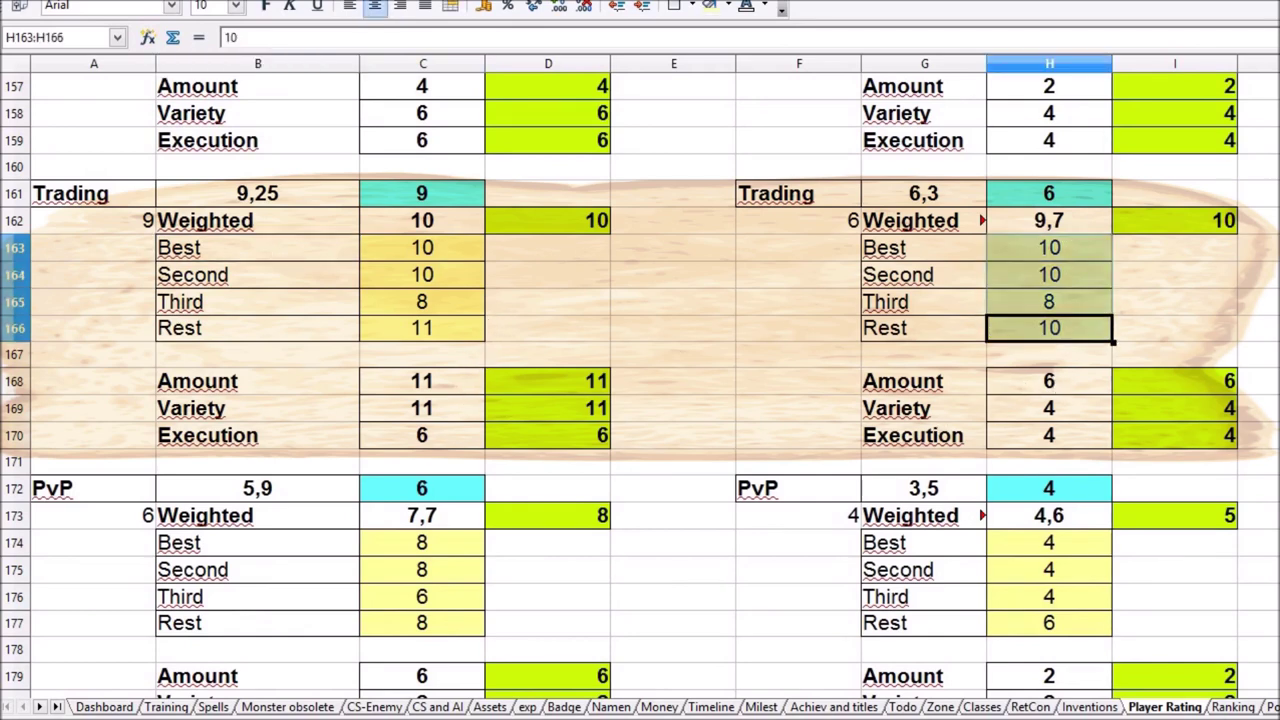
left_click(1060, 388)
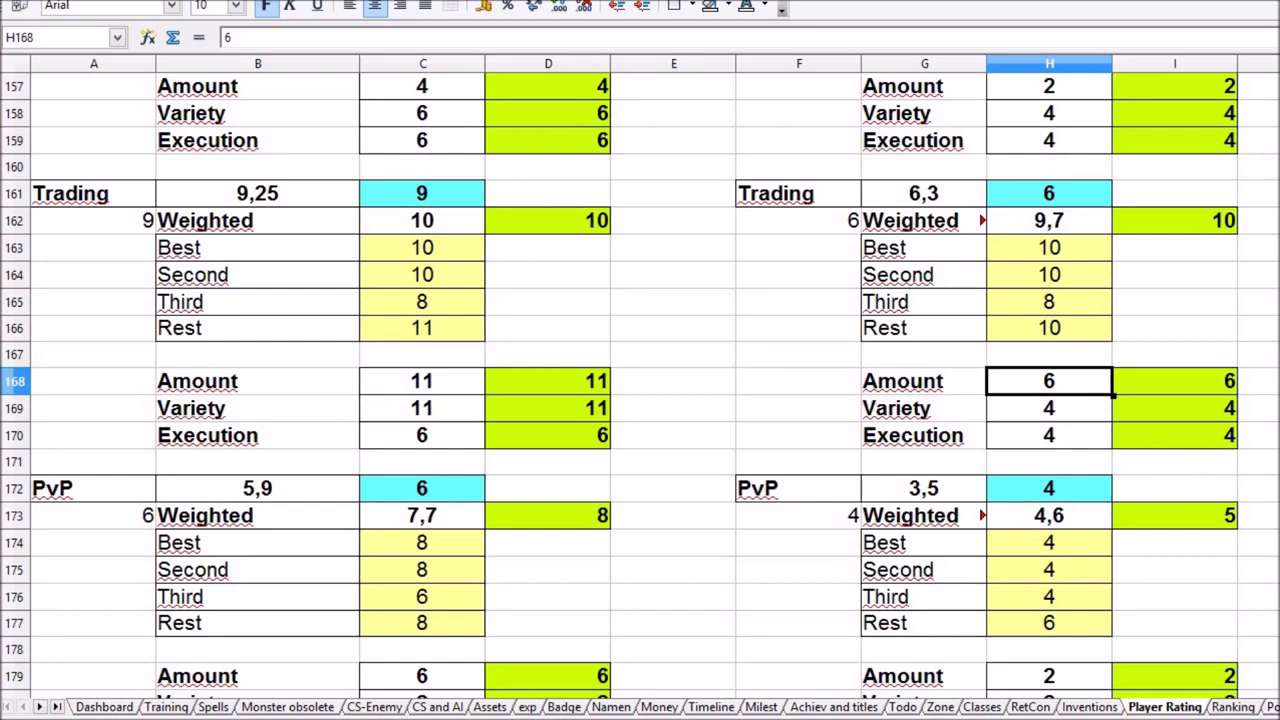
Change the left PvP Variety score in C180 to 4, raising PvP's rating to 7.
scroll(640, 380, "down", 5)
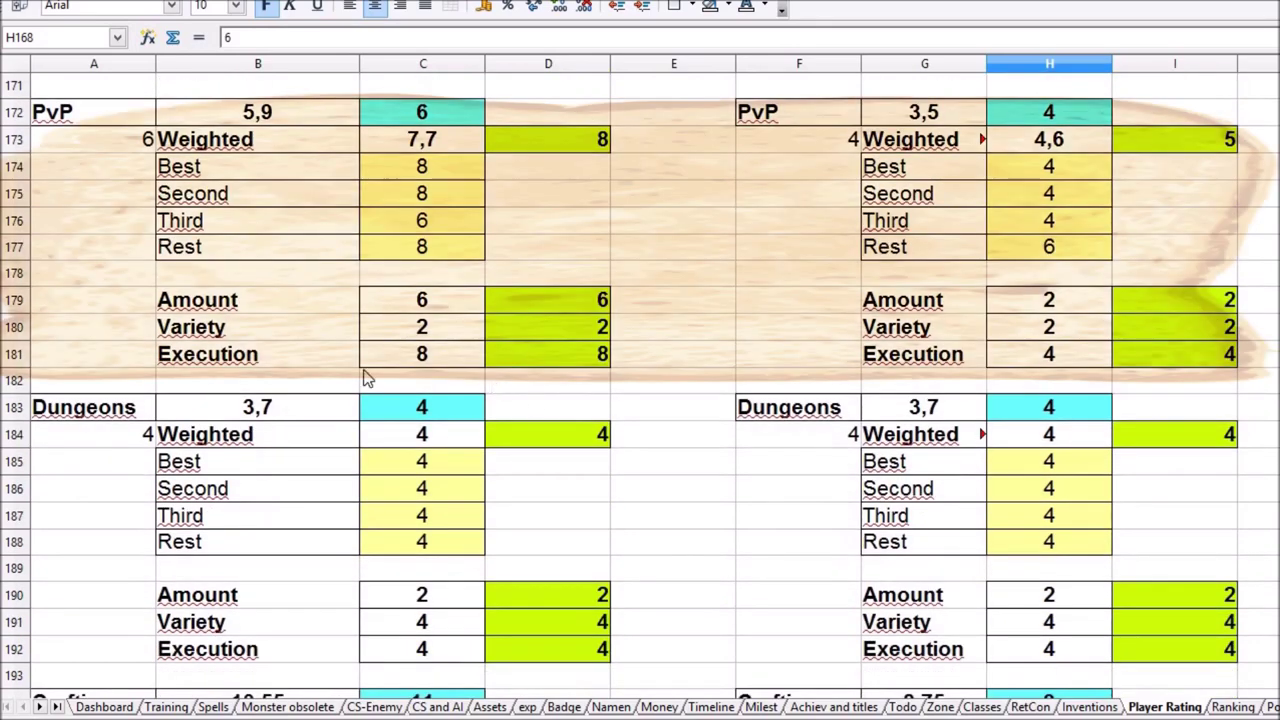
left_click(430, 330)
type("4")
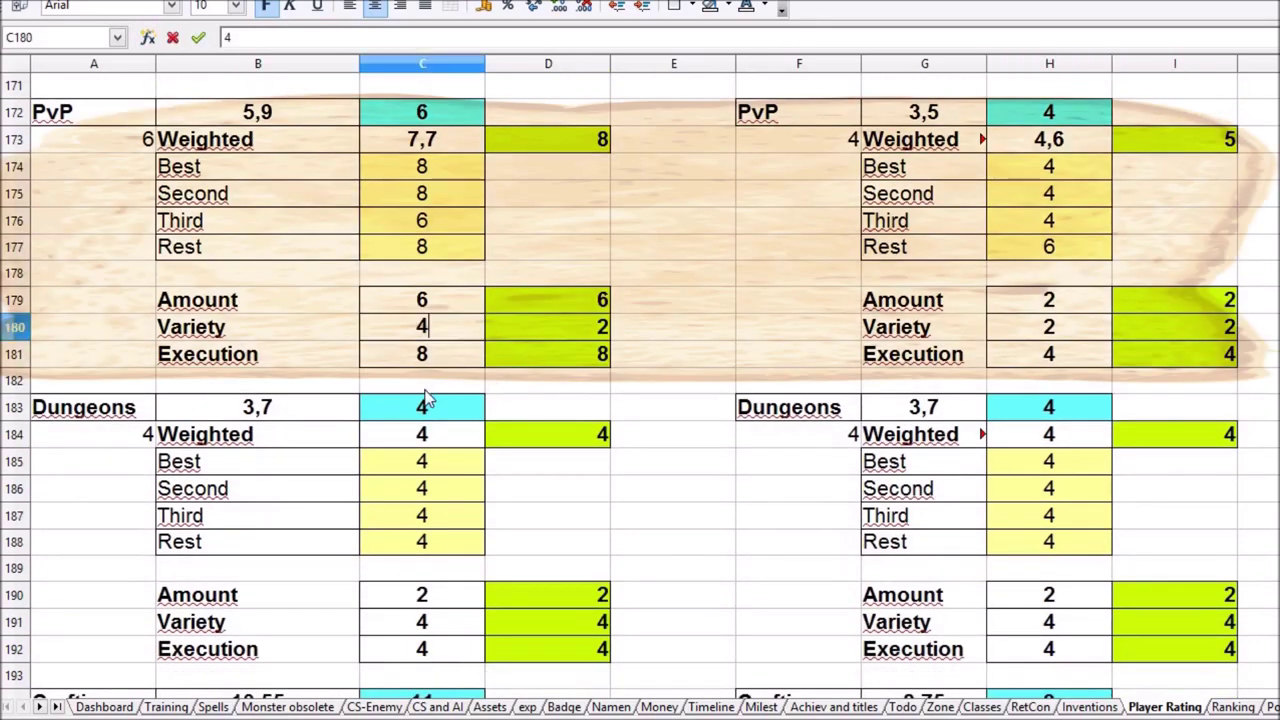
left_click(430, 385)
key("Up")
key("Up")
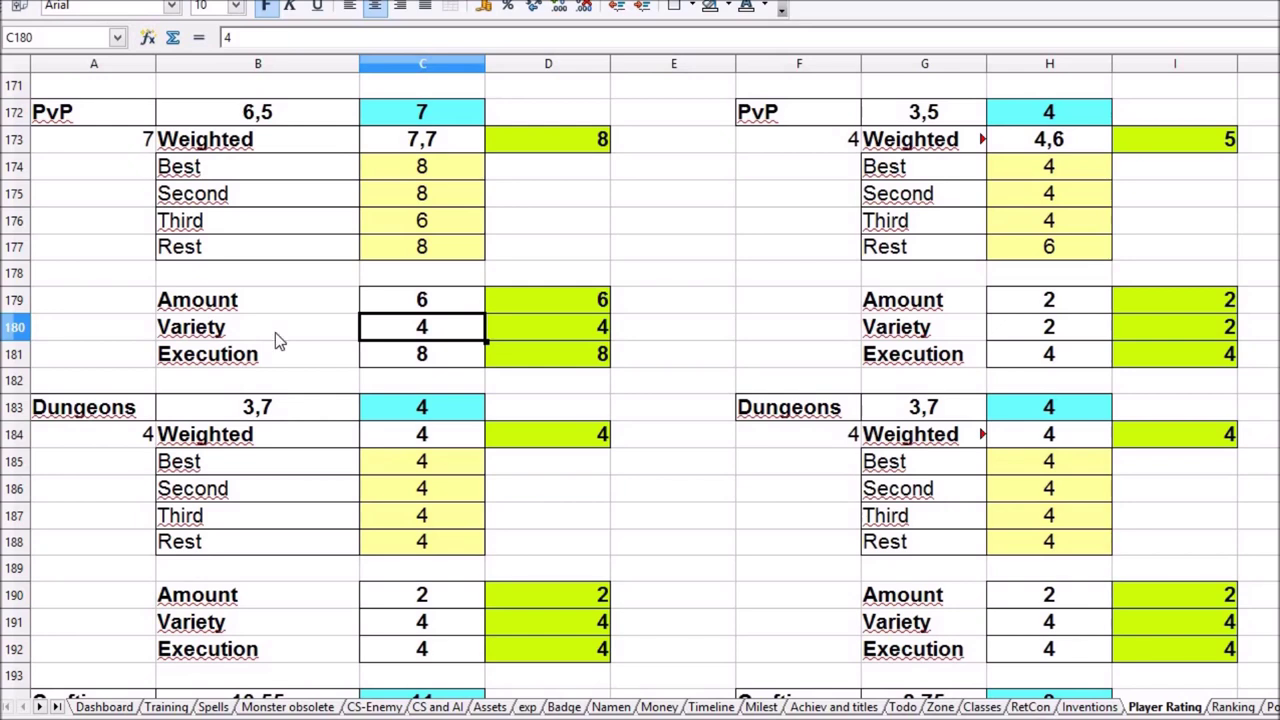
key("Down")
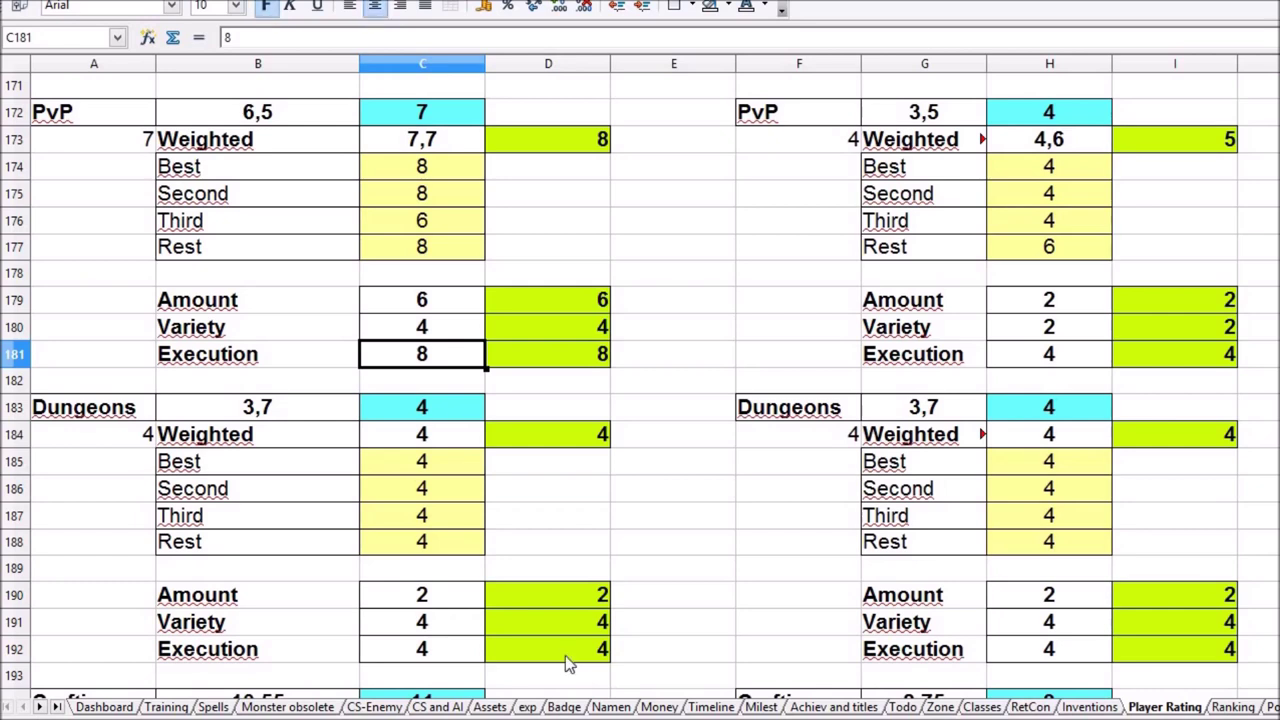
key("Down")
key("Down")
key("Down")
key("Down")
key("Down")
key("Down")
key("Down")
key("Down")
key("Down")
key("Down")
key("Down")
key("Down")
key("Down")
key("Down")
key("Down")
key("Down")
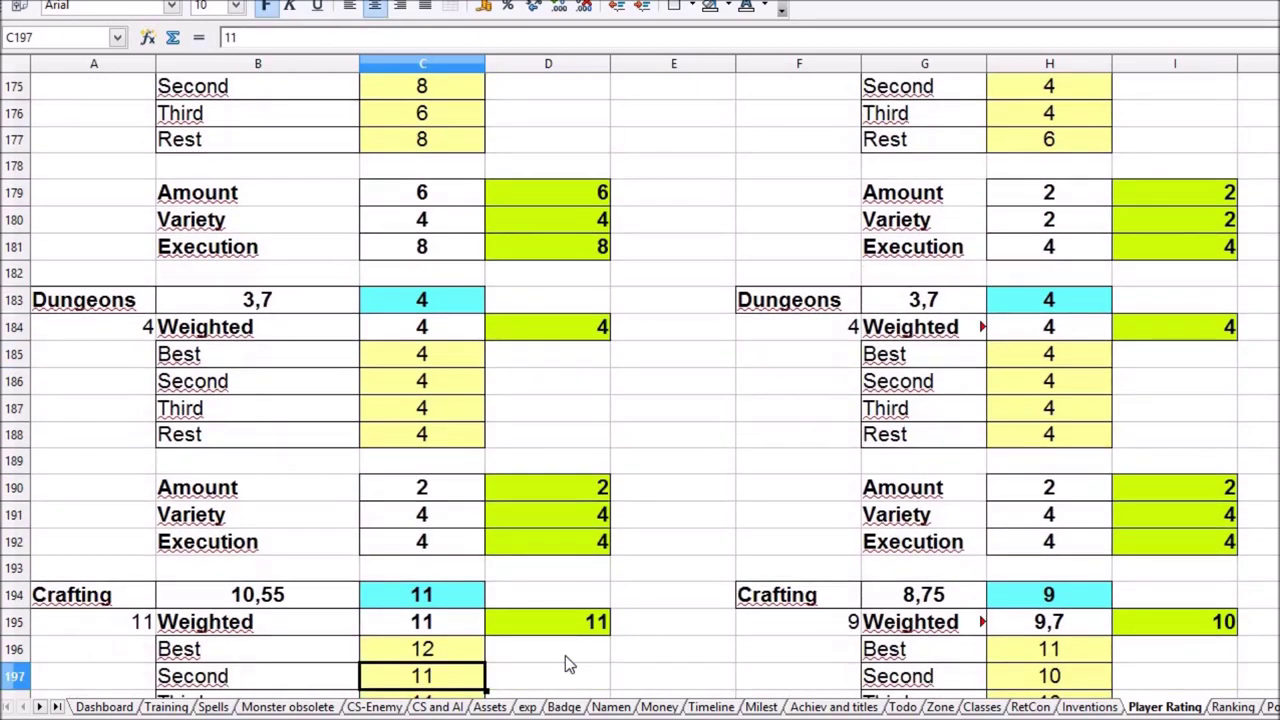
key("Up")
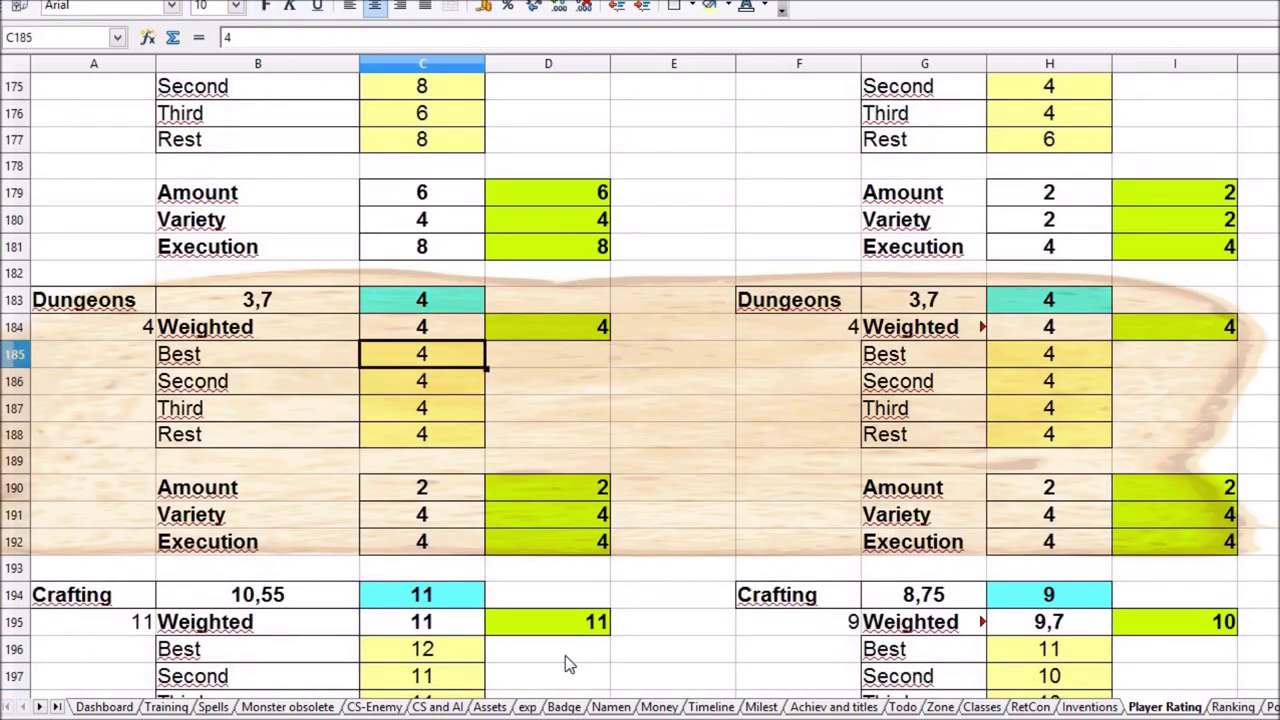
key("Down")
key("Down")
key("Down")
key("Down")
key("Down")
key("Down")
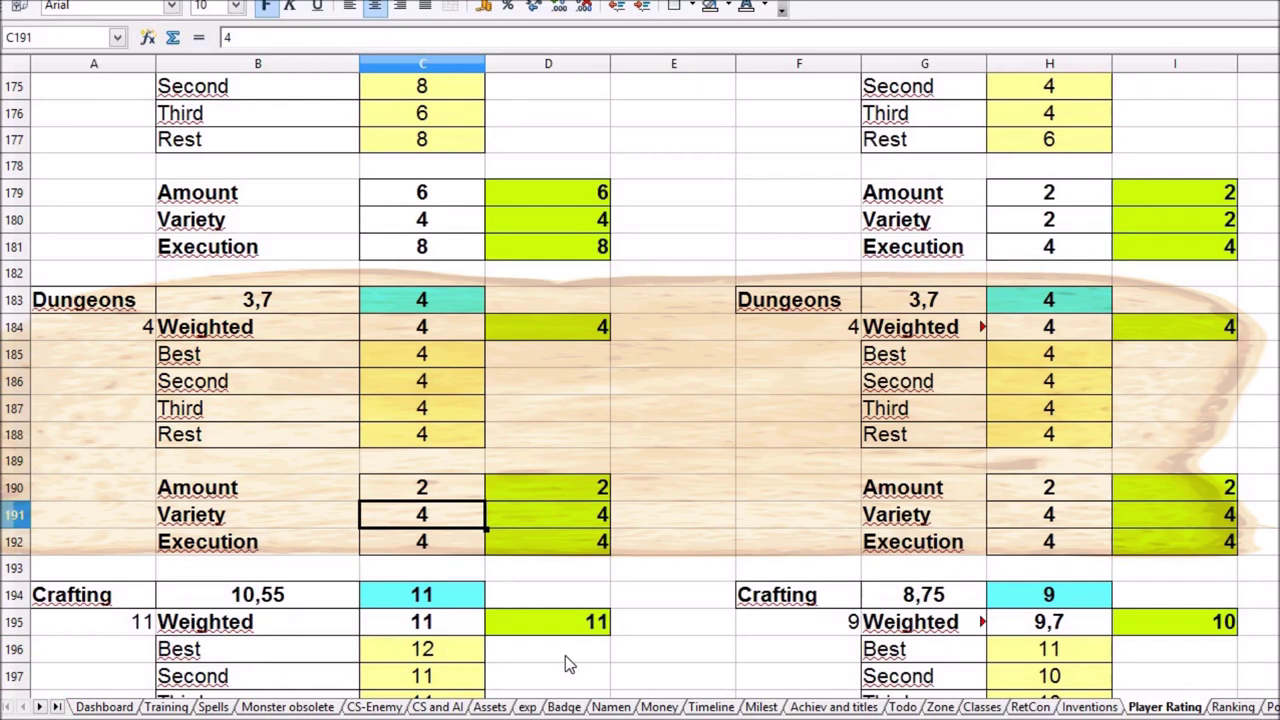
key("Up")
key("Up")
key("Up")
key("Up")
key("Up")
key("Up")
key("Up")
key("Down")
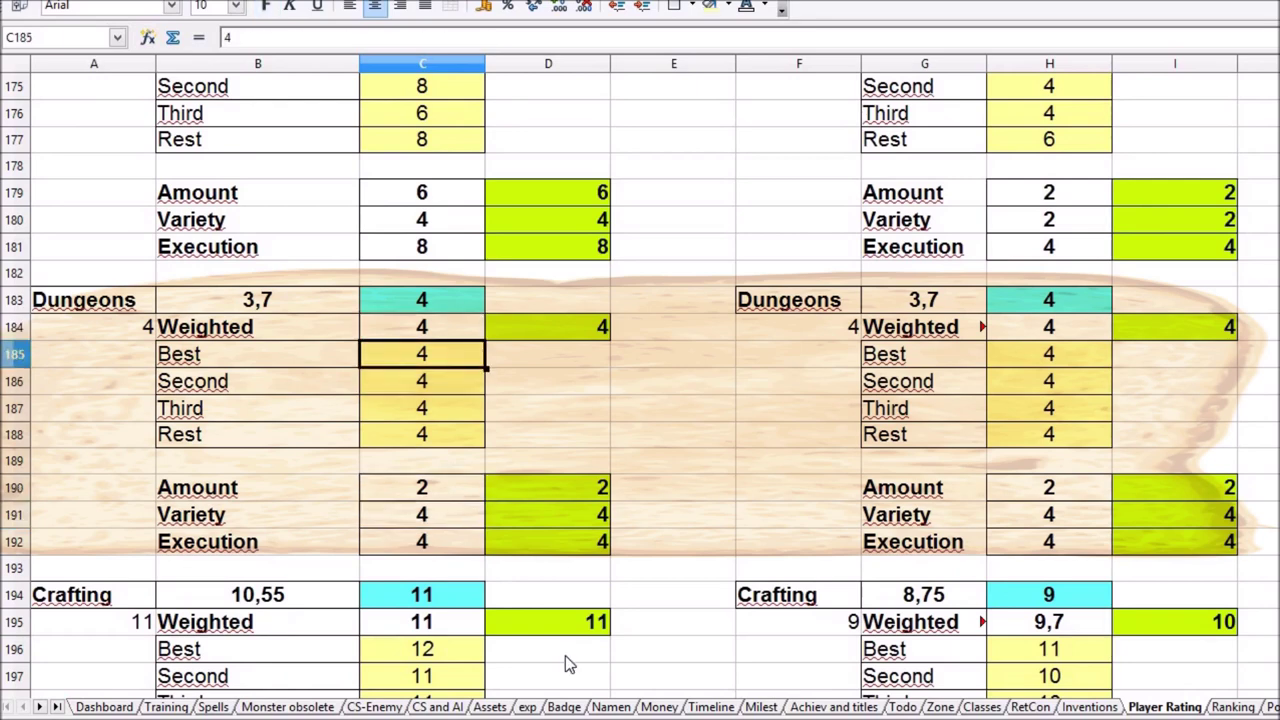
key("Up")
key("Up")
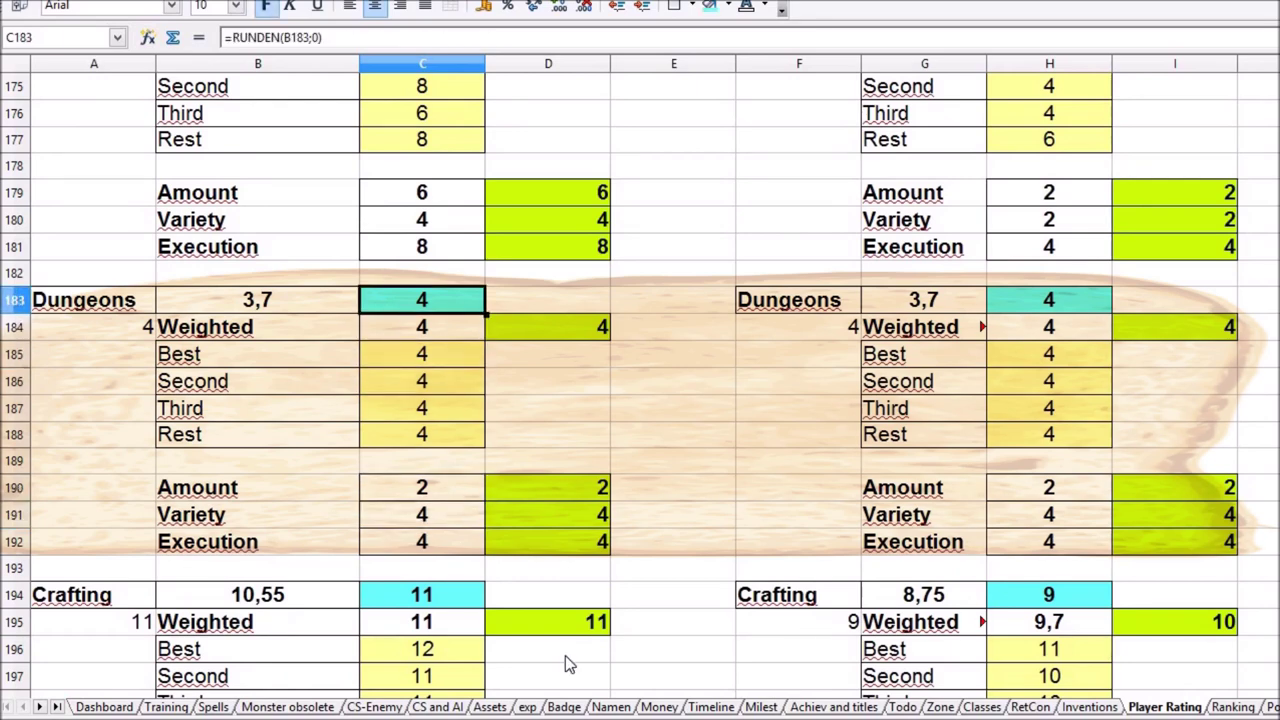
key("Down")
key("Down")
key("Down")
key("Down")
key("Down")
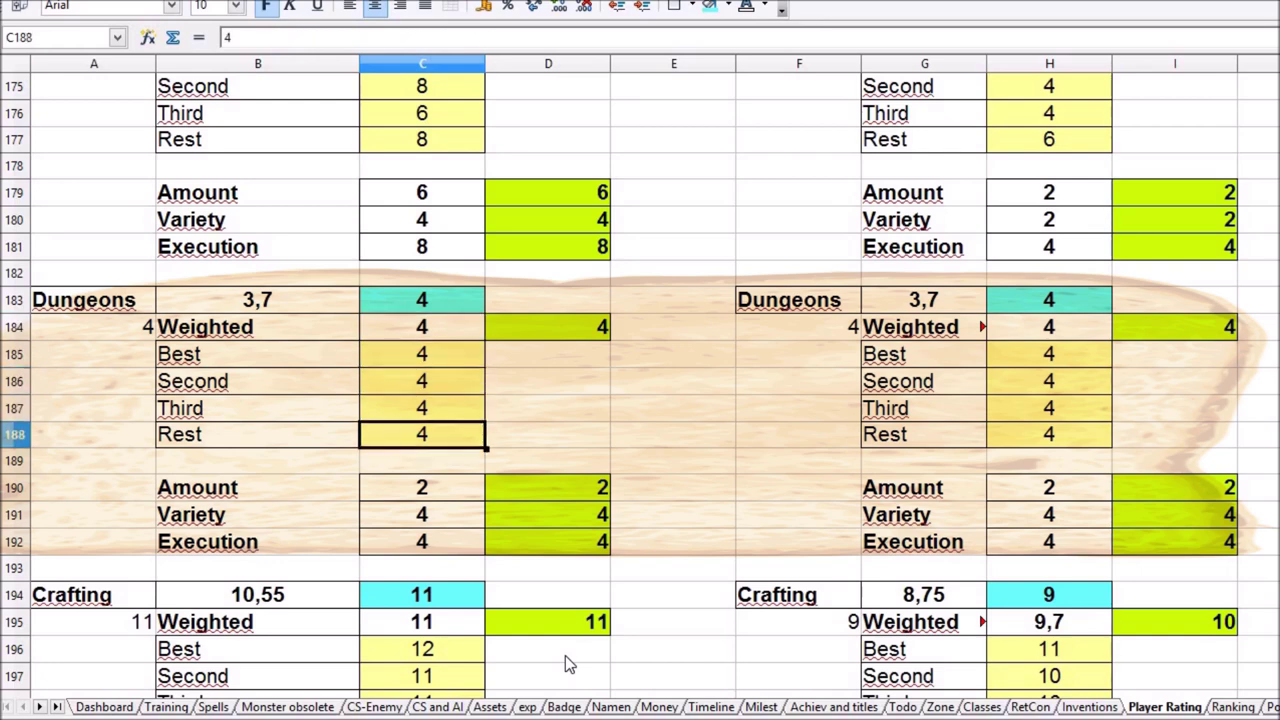
key("Up")
key("Up")
key("Up")
key("Down")
key("Down")
key("Down")
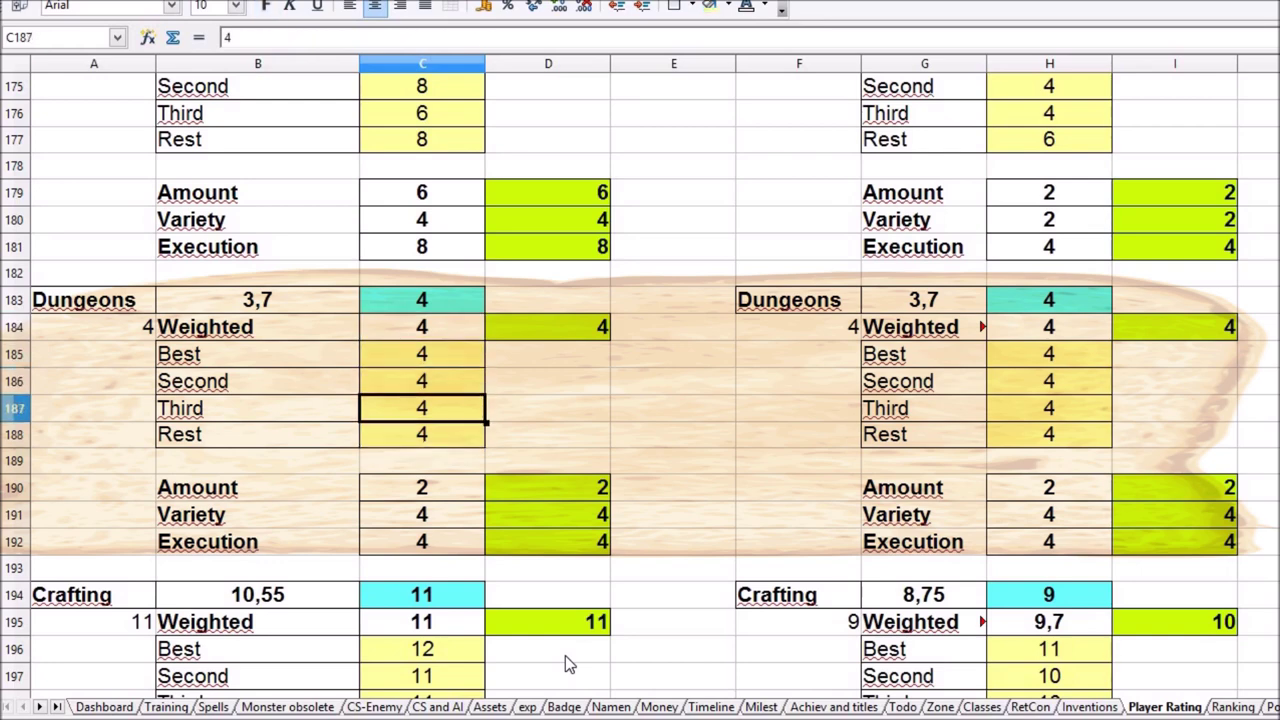
key("Up")
key("Up")
key("Down")
key("Down")
key("Down")
key("Down")
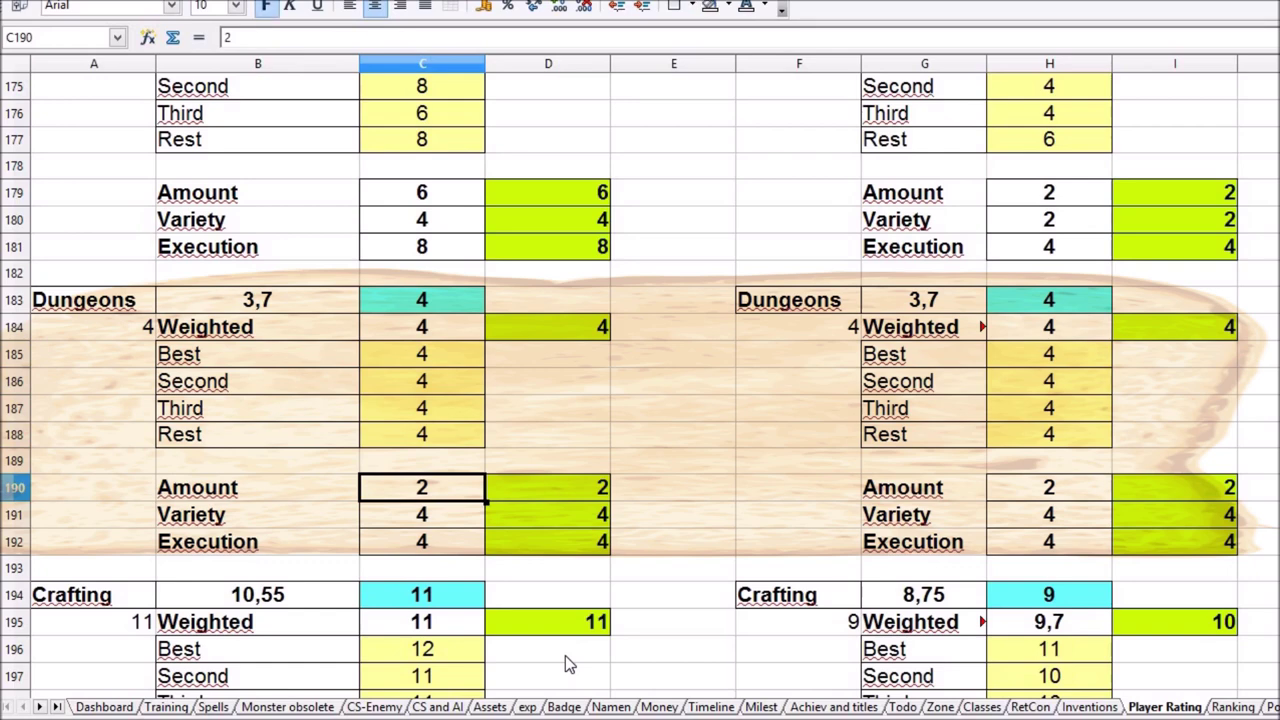
key("Down")
key("Down")
key("Down")
key("Down")
key("Down")
key("Down")
key("Down")
key("Down")
key("Down")
key("Down")
key("Down")
key("Down")
key("Down")
key("Down")
key("Down")
key("Down")
key("Down")
key("Up")
key("Up")
key("Up")
key("Up")
key("Up")
key("Up")
key("Up")
key("Up")
key("Up")
key("Up")
key("Up")
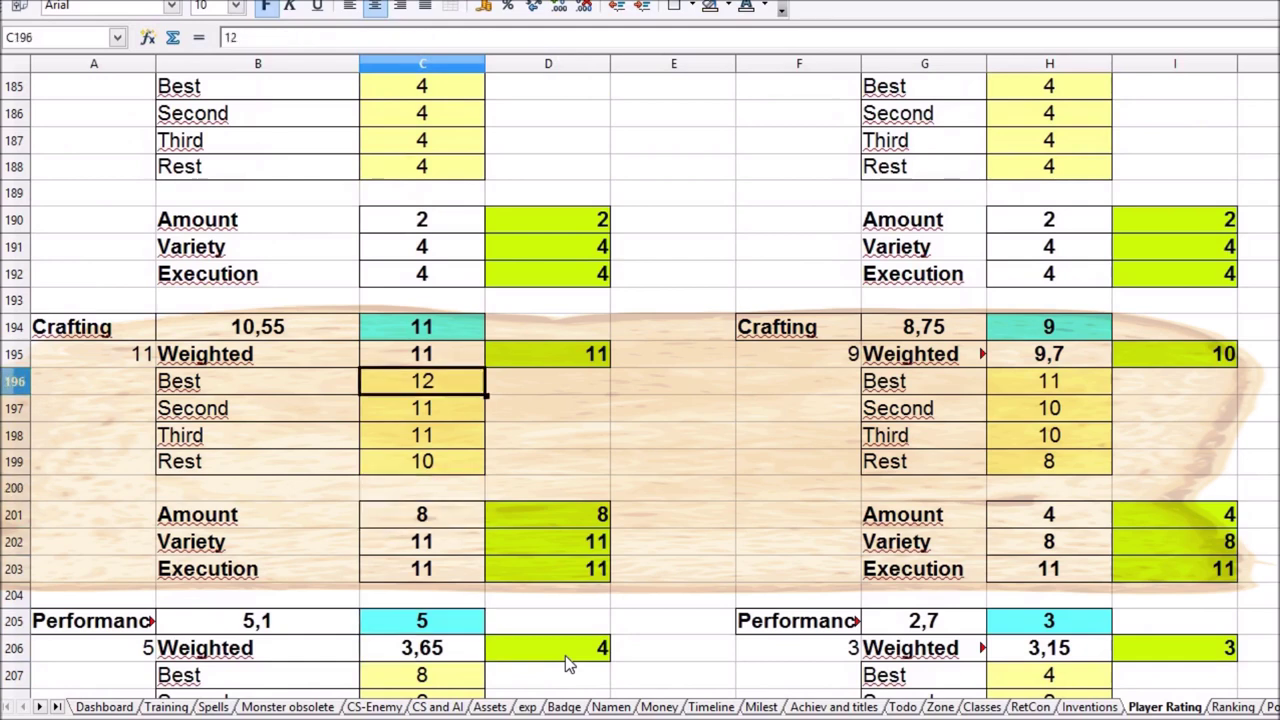
key("Up")
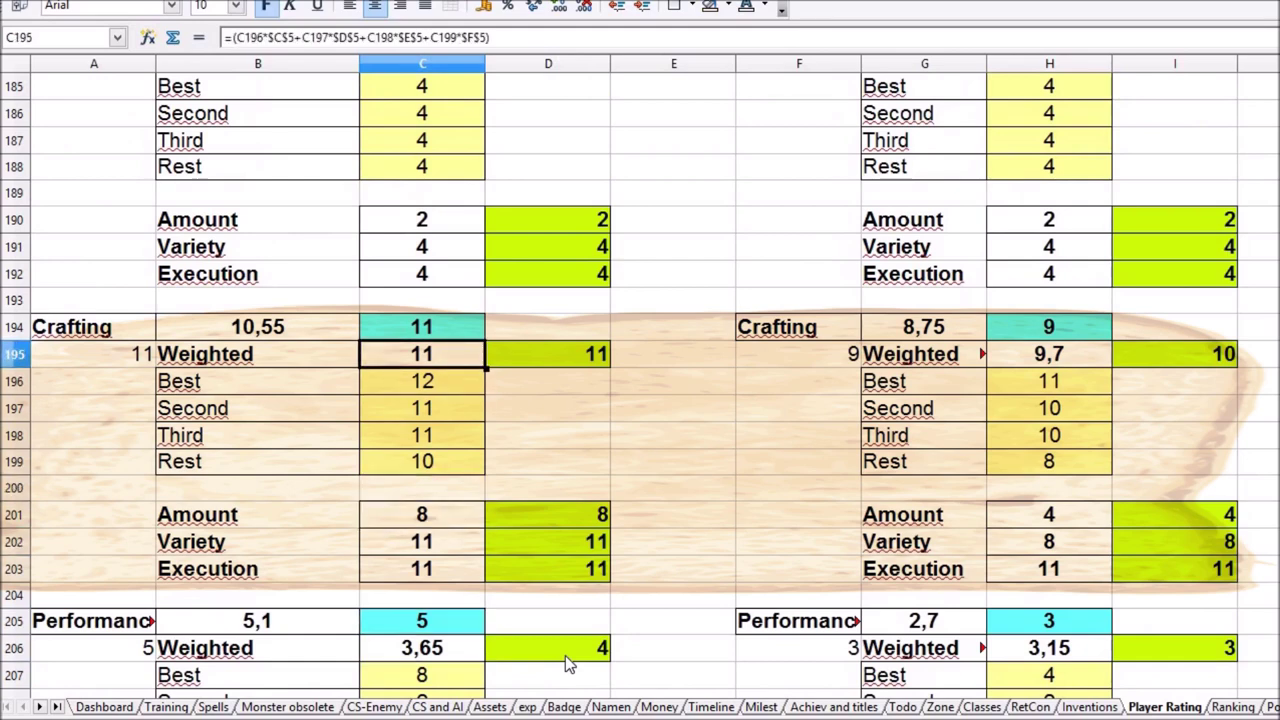
key("Down")
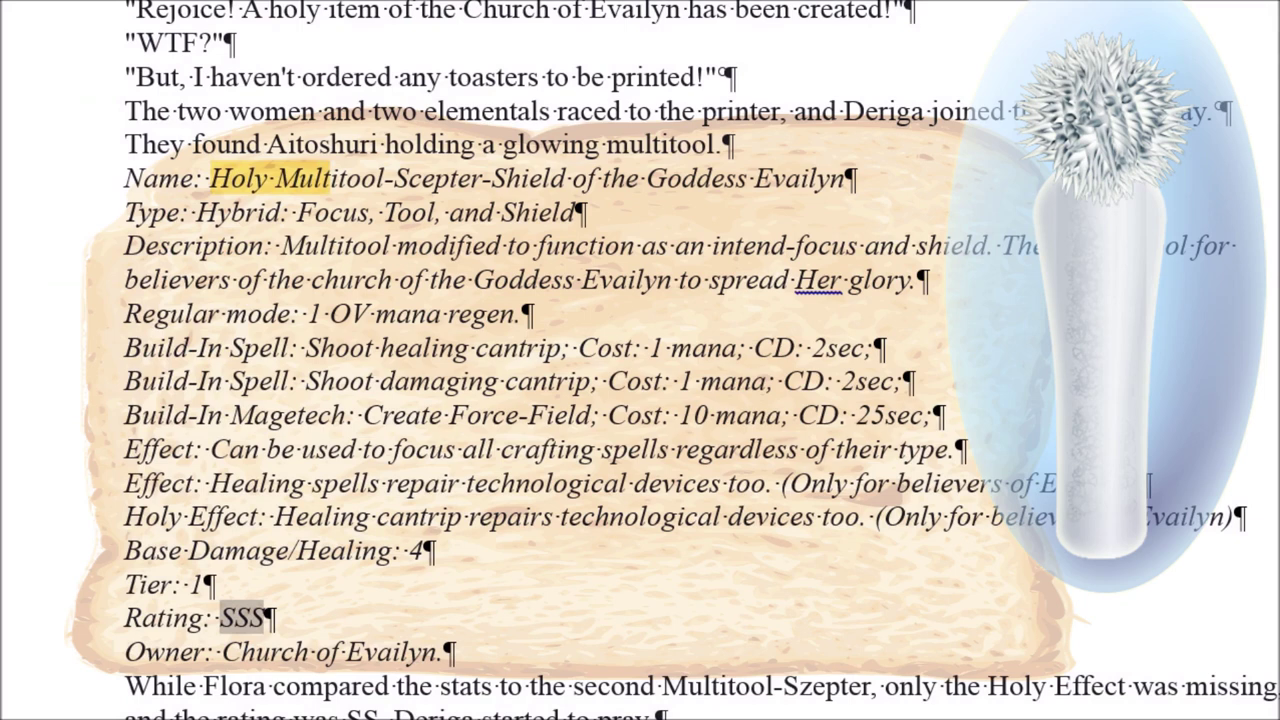
left_click(608, 483)
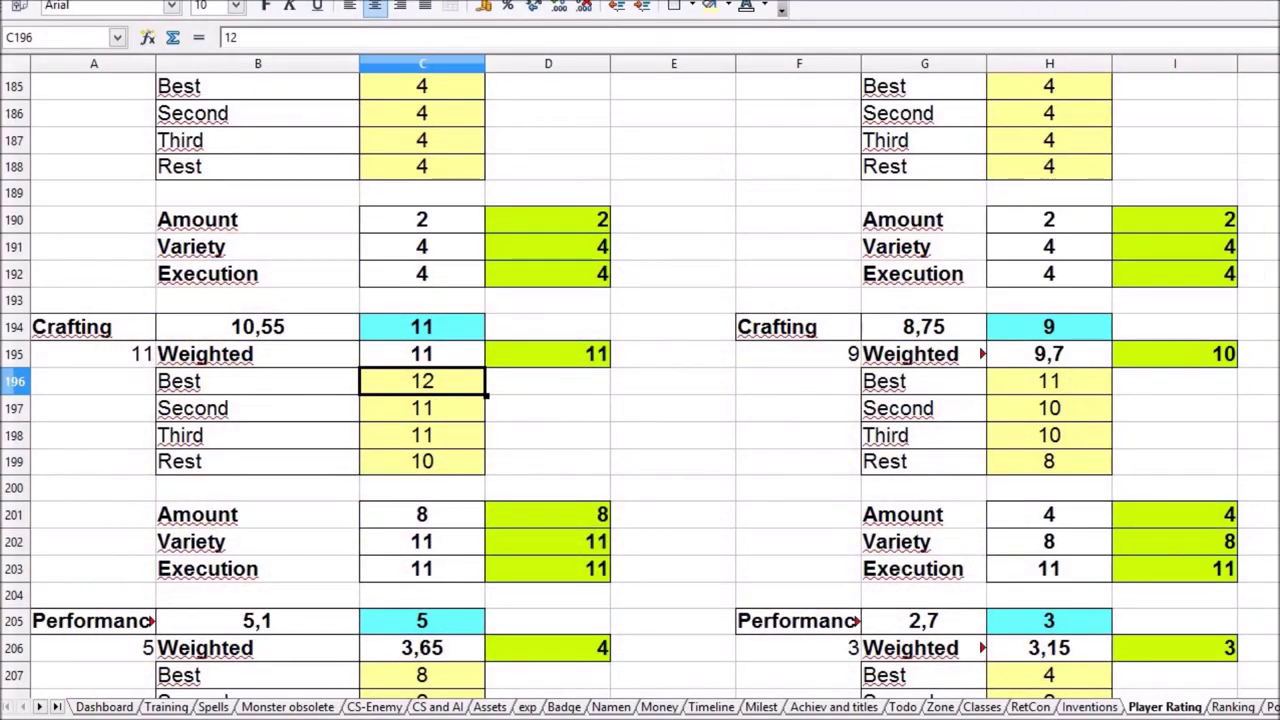
left_click(440, 447)
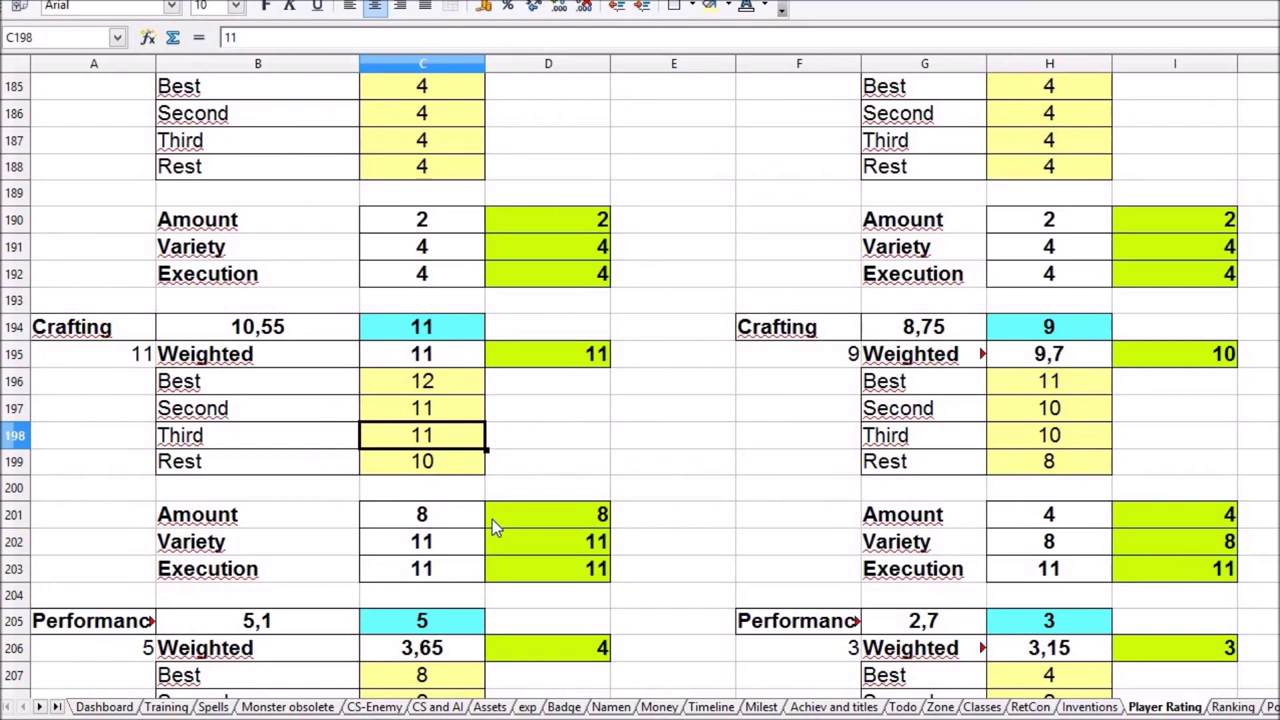
key("Up")
key("Up")
key("Up")
key("Down")
key("Down")
key("Down")
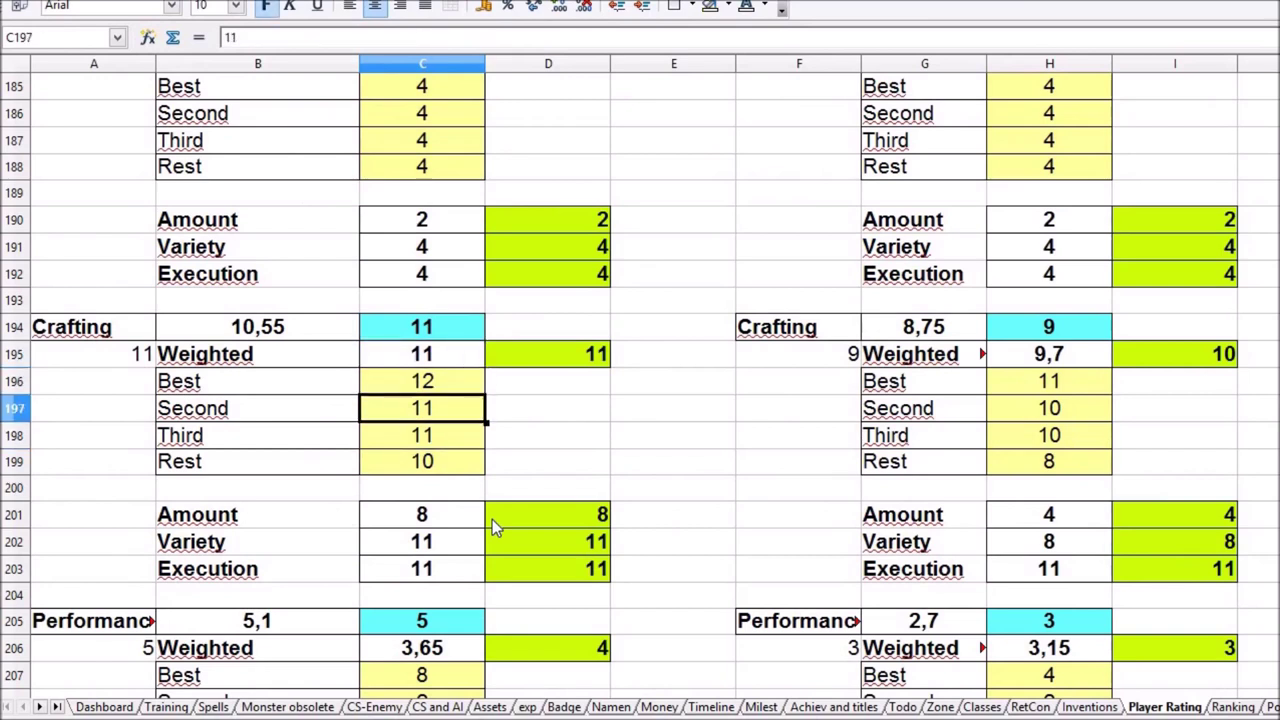
key("Down")
key("Down")
key("Down")
key("Down")
key("Down")
key("Down")
key("Down")
key("Down")
key("Down")
key("Up")
key("Up")
left_click(1049, 514)
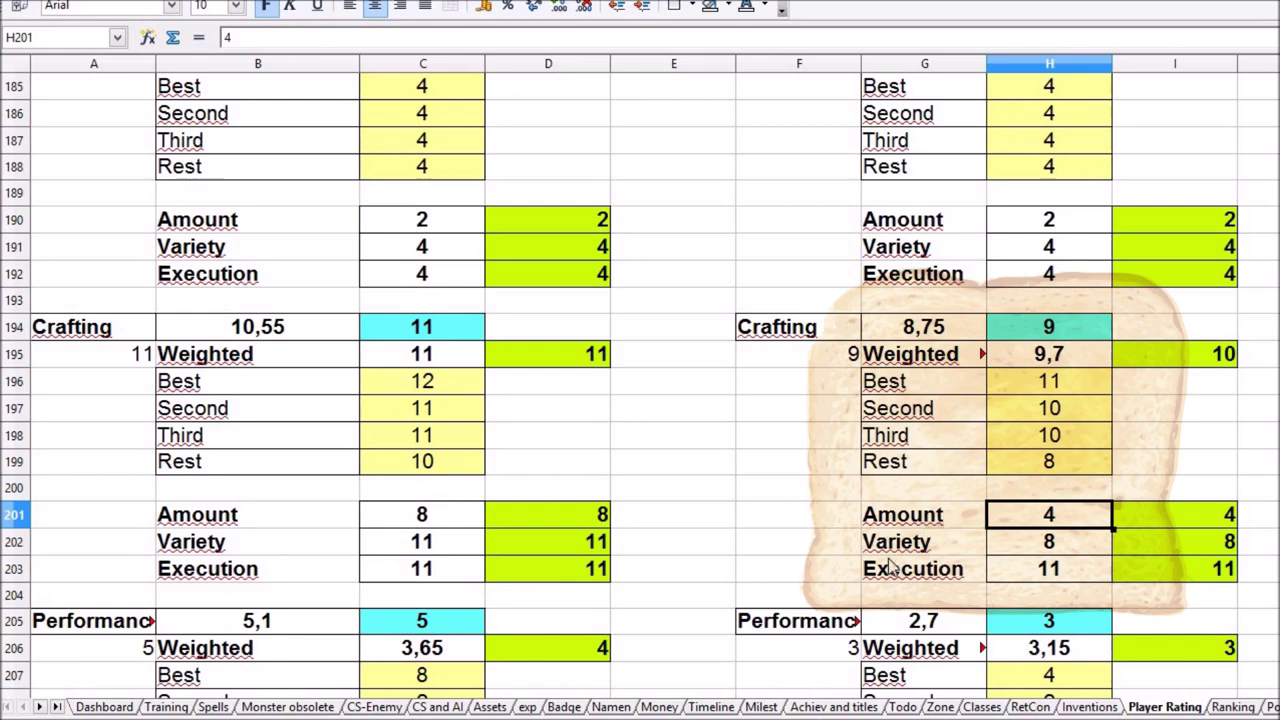
left_click(914, 532)
key("Down")
key("Down")
key("Down")
key("Down")
key("Down")
key("Down")
key("Down")
key("Down")
key("Down")
key("Down")
key("Down")
key("Down")
key("Down")
key("Down")
key("Down")
key("Down")
key("Down")
key("Down")
key("Down")
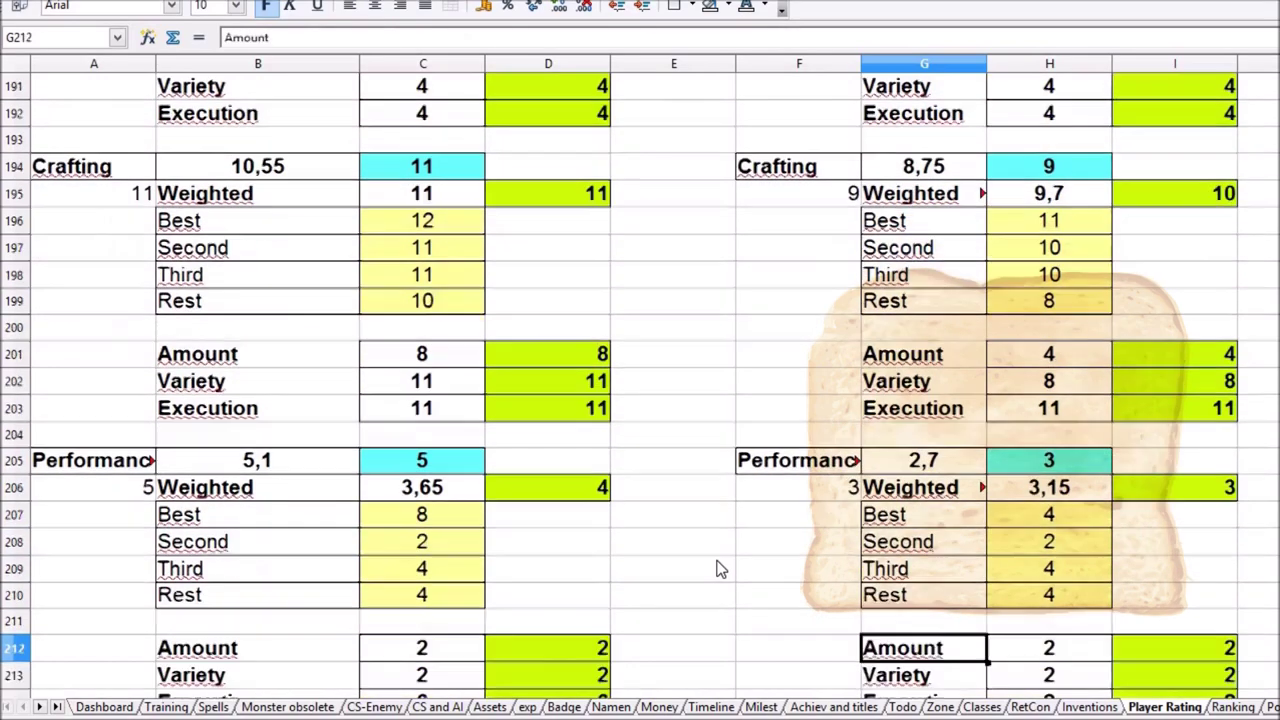
key("Down")
key("Down")
key("Down")
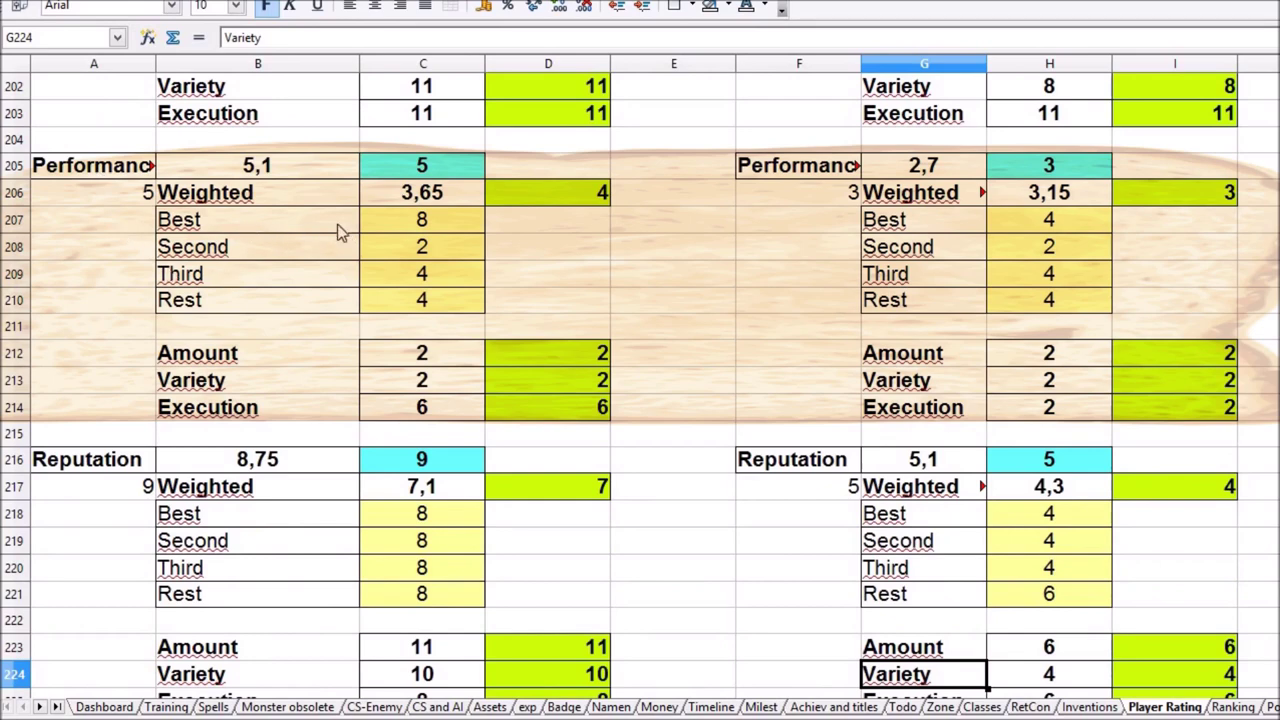
Look over the Performance and Reputation scores, Weighted through Rest.
left_click_drag(338, 231, 466, 223)
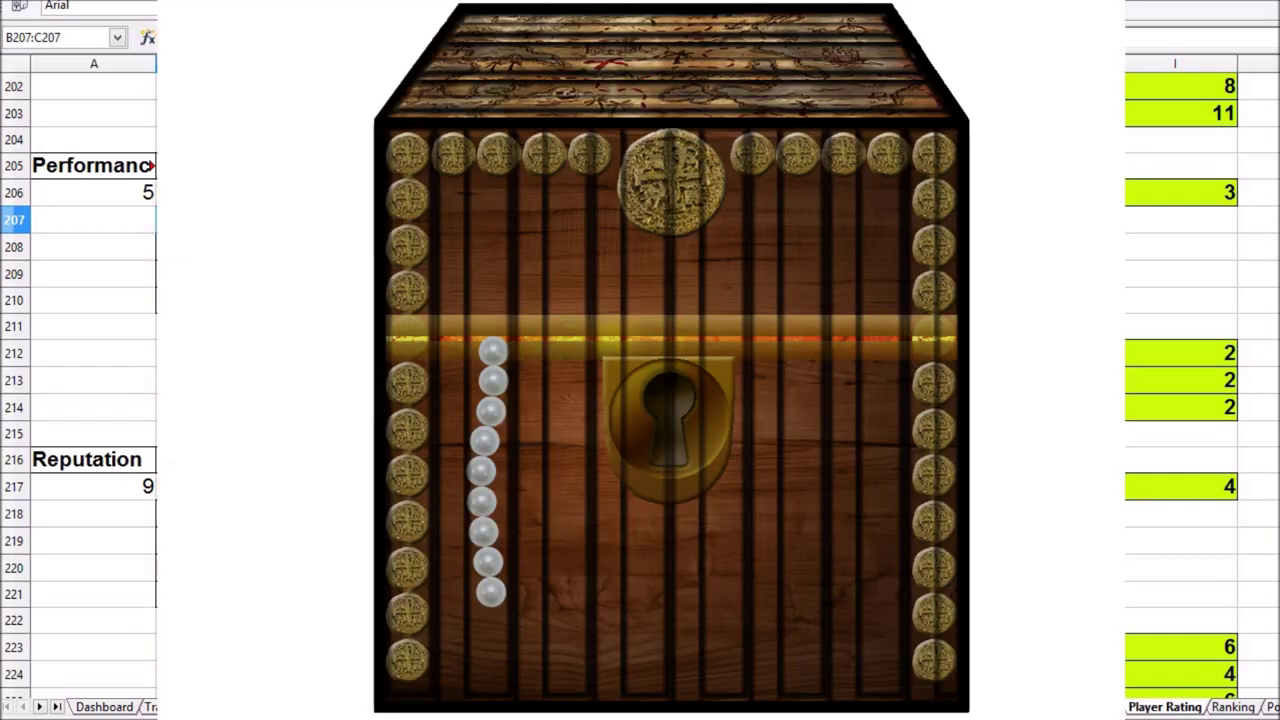
left_click(215, 540)
left_click_drag(148, 462, 300, 594)
scroll(300, 594, "down", 3)
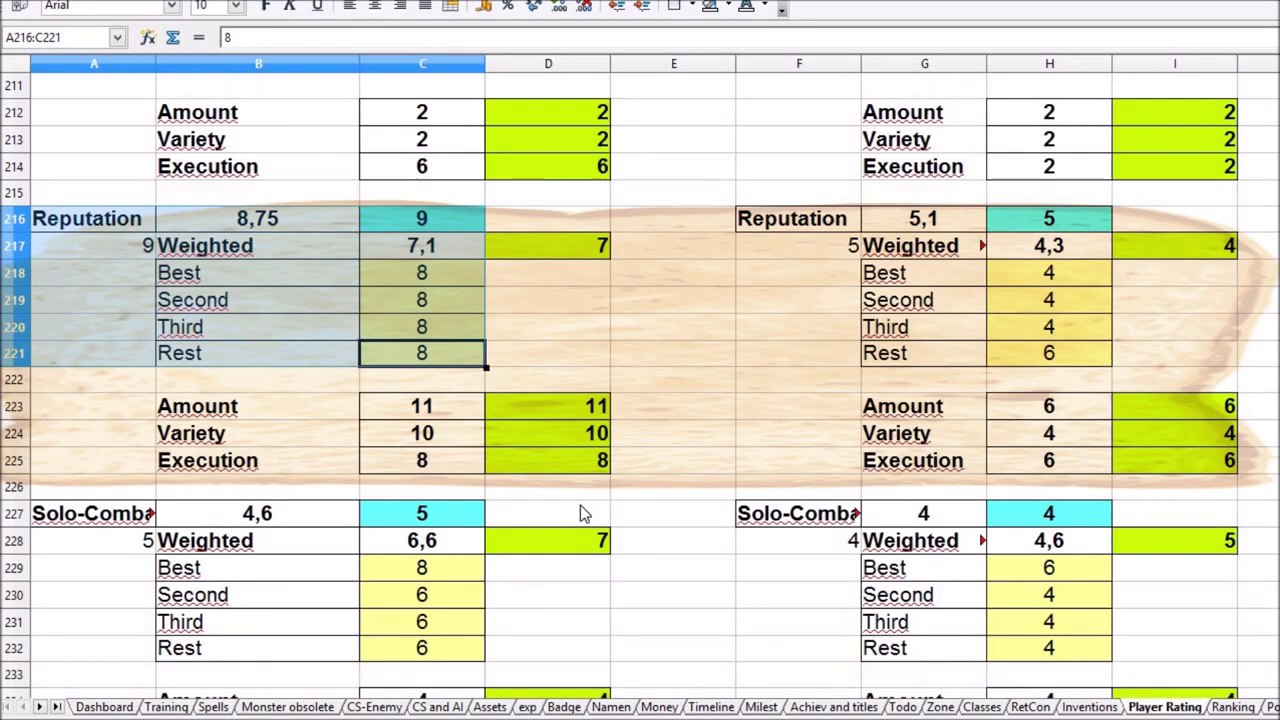
left_click(118, 226)
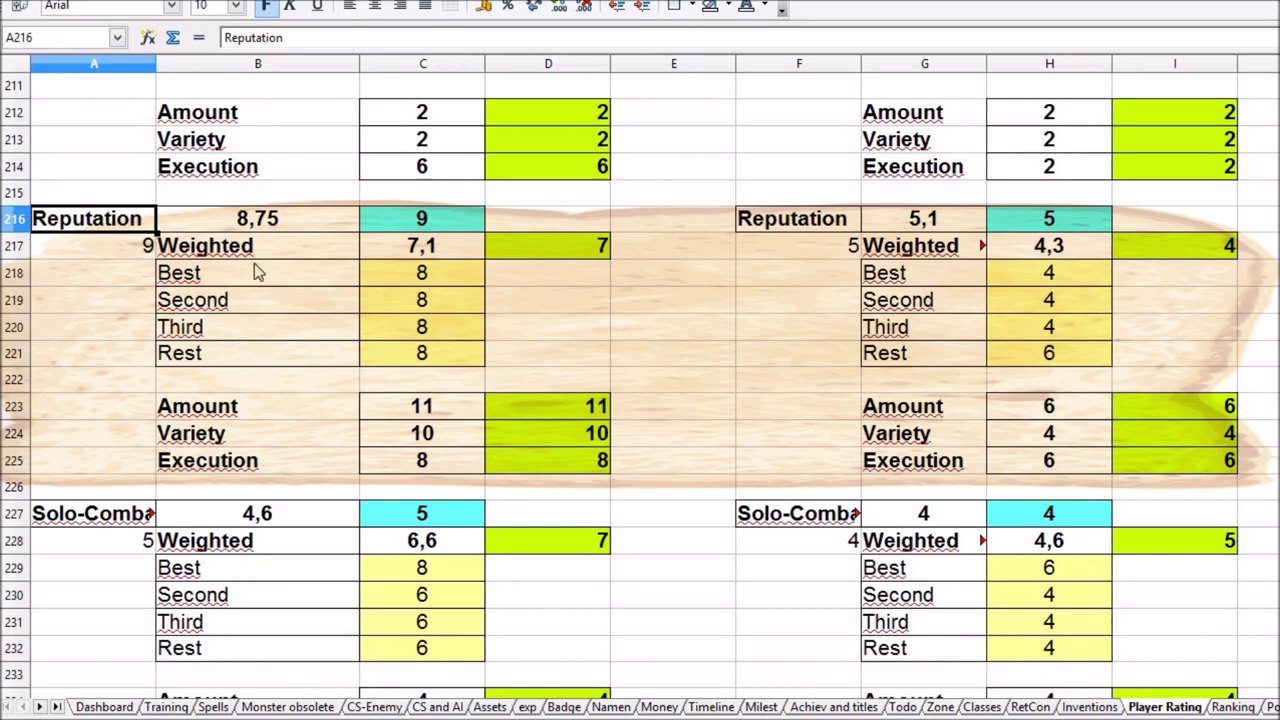
left_click_drag(285, 252, 428, 362)
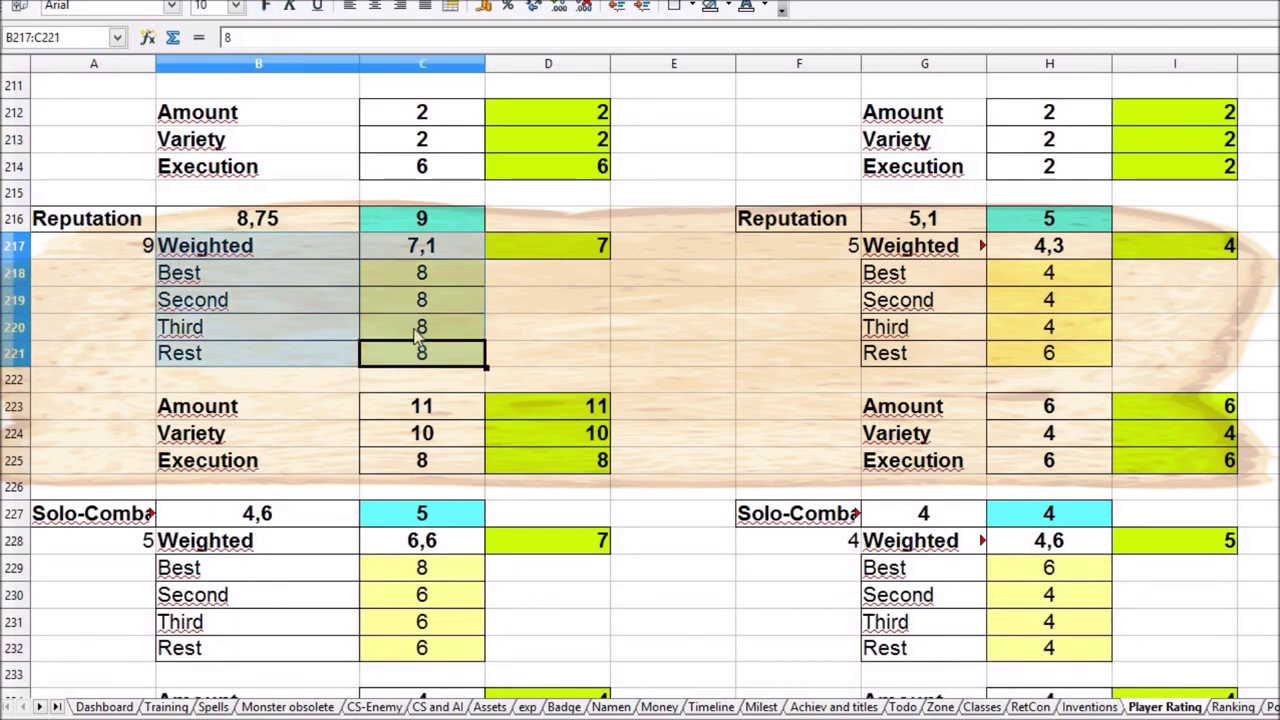
left_click(421, 305)
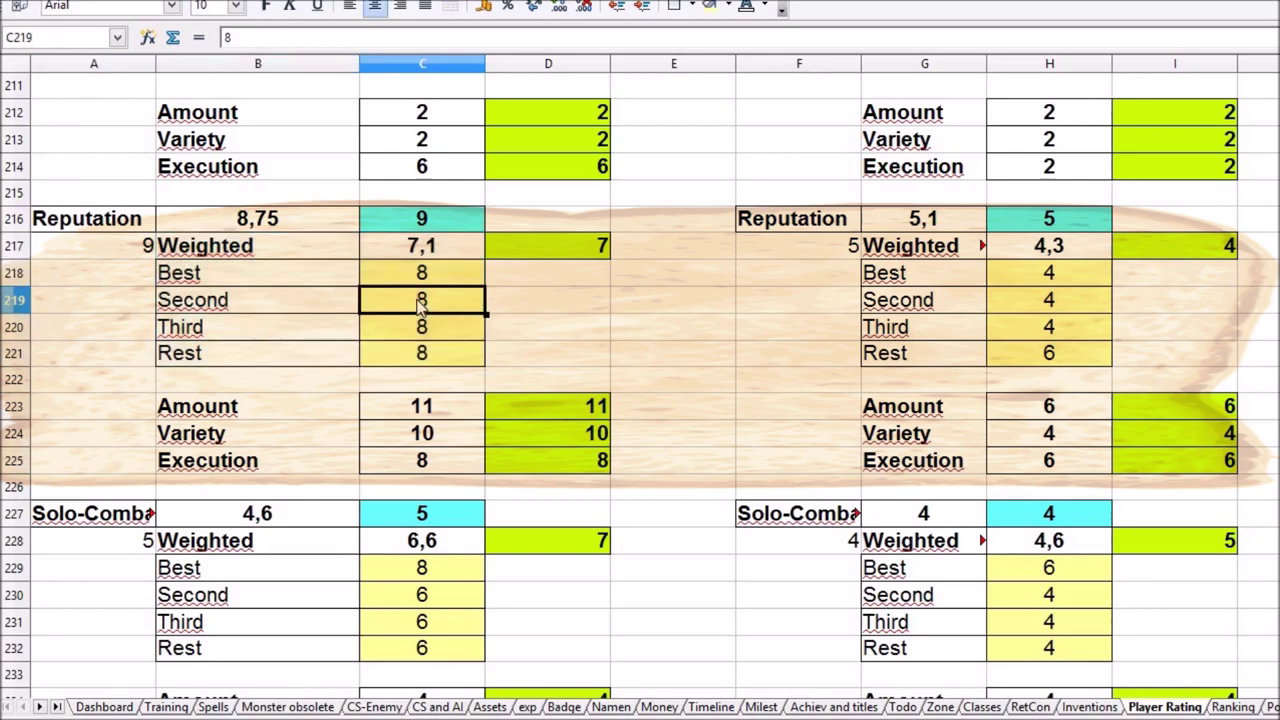
Lower Reputation Amount to 10 and Variety to 8, bringing its rating to 8.
left_click(428, 412)
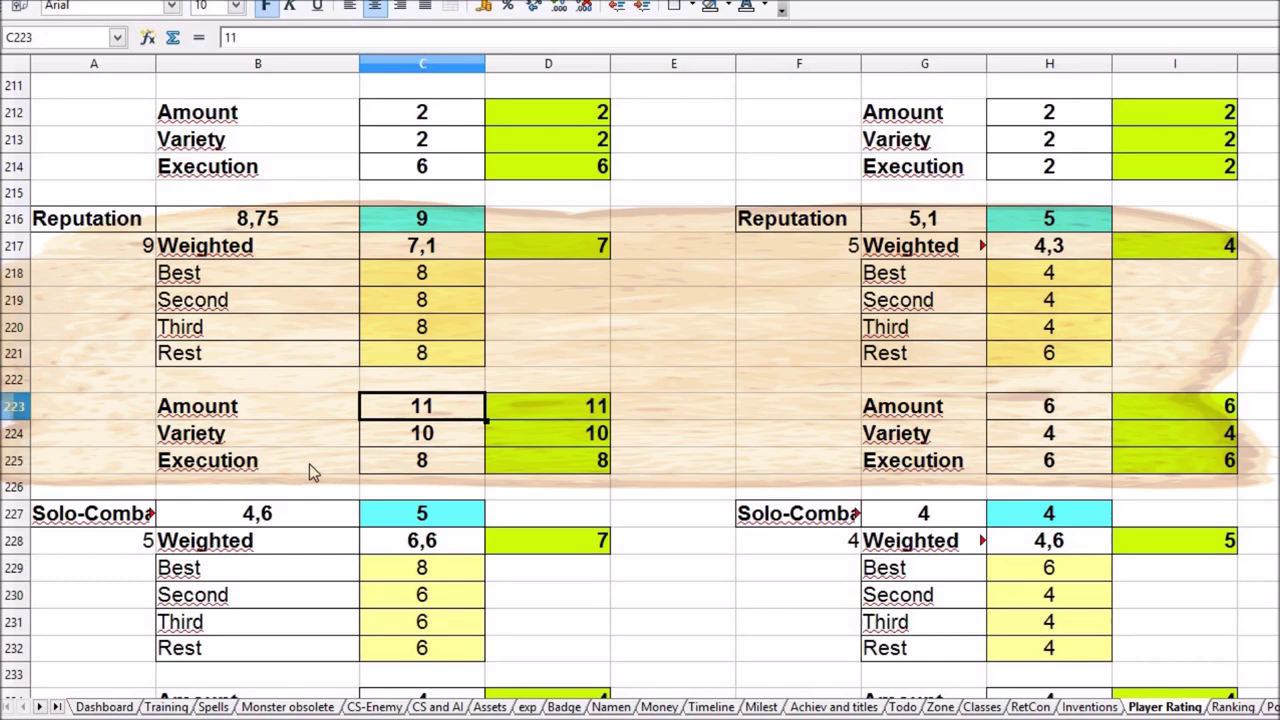
type("10")
key("Return")
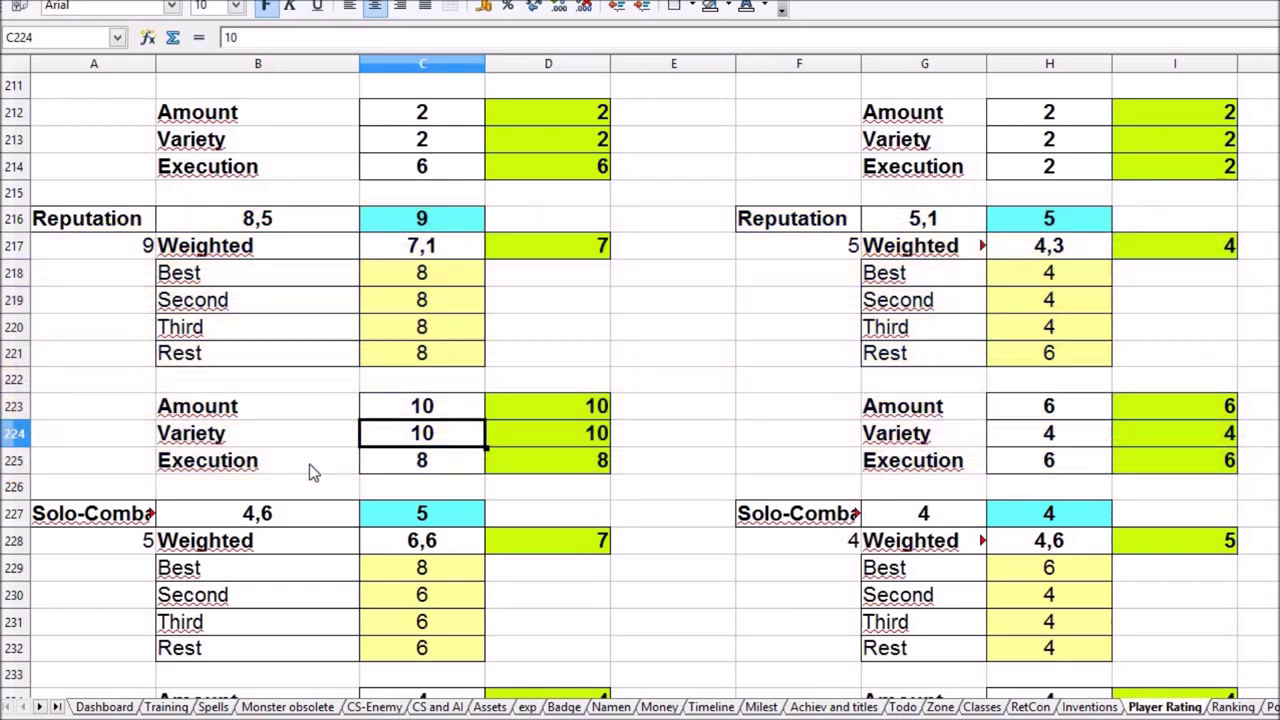
type("8")
key("Return")
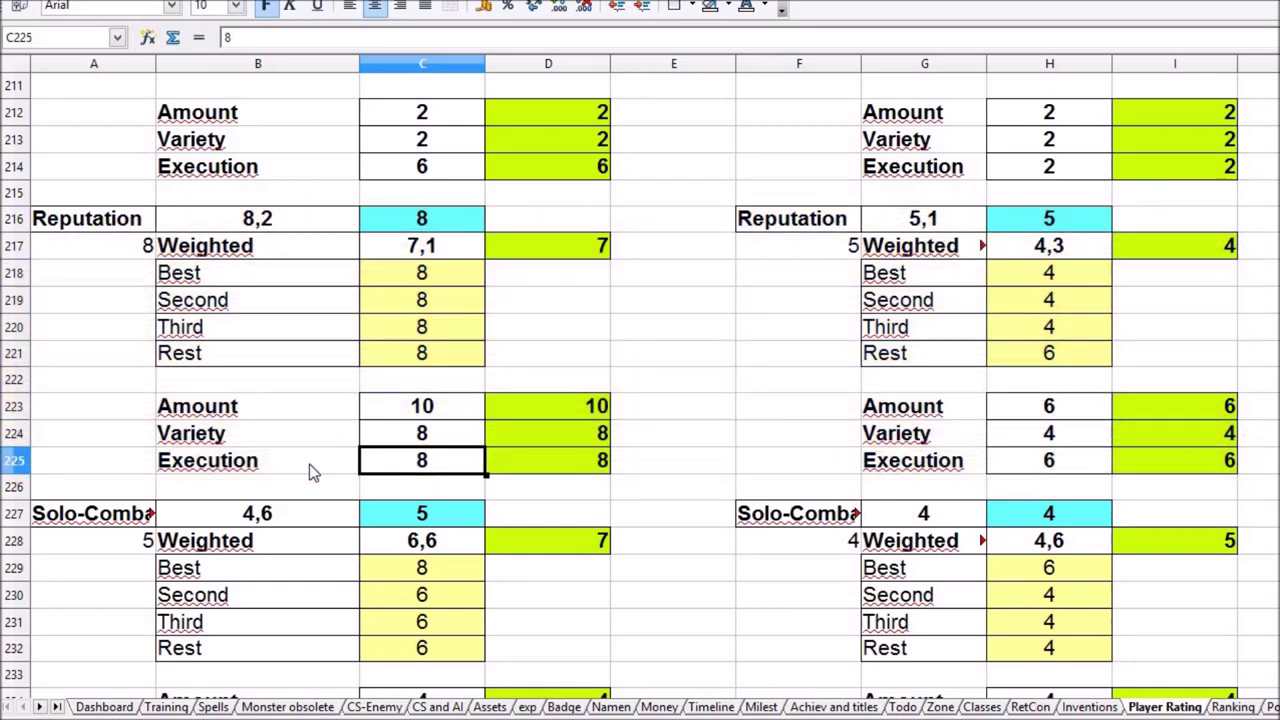
key("Down")
key("Down")
key("Left")
key("Left")
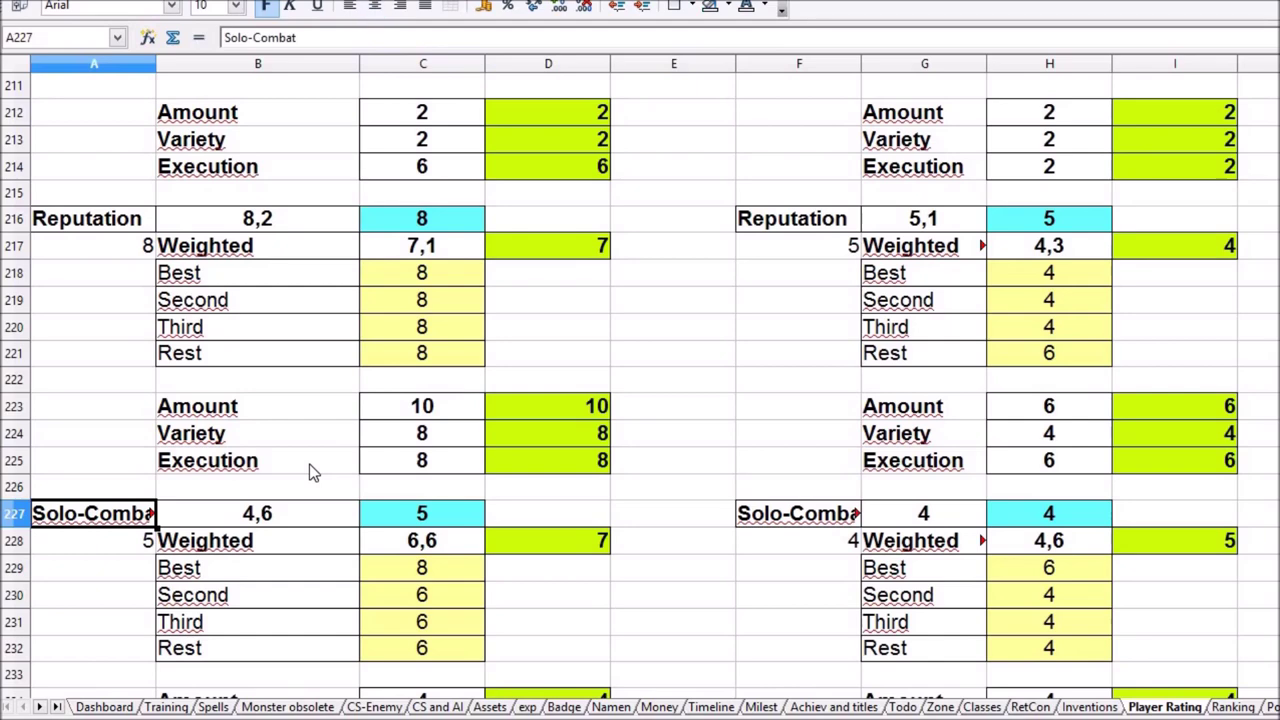
key("Down")
key("Down")
key("Down")
key("Down")
key("Down")
key("Down")
key("Down")
key("Down")
key("Down")
key("Down")
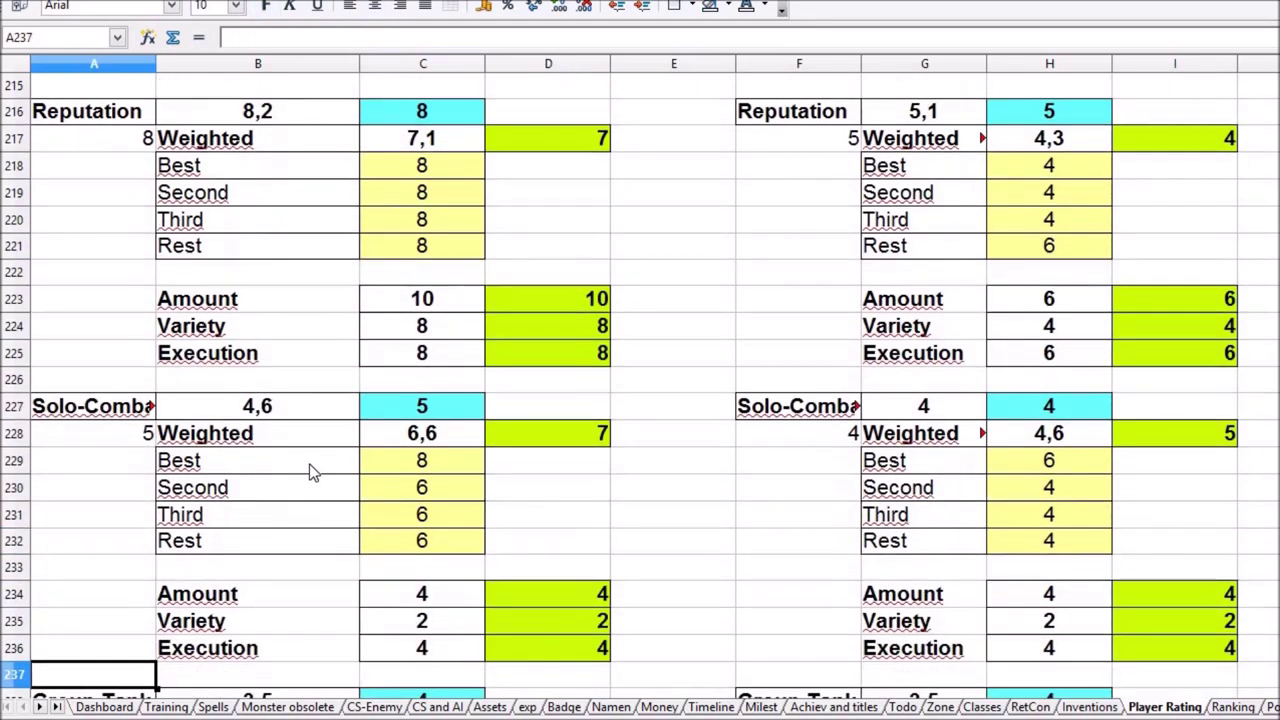
Review the Solo-Combat, Group Tank and Group Heal blocks, leaving them unchanged.
key("Down")
key("Down")
key("Down")
key("Down")
key("Down")
key("Down")
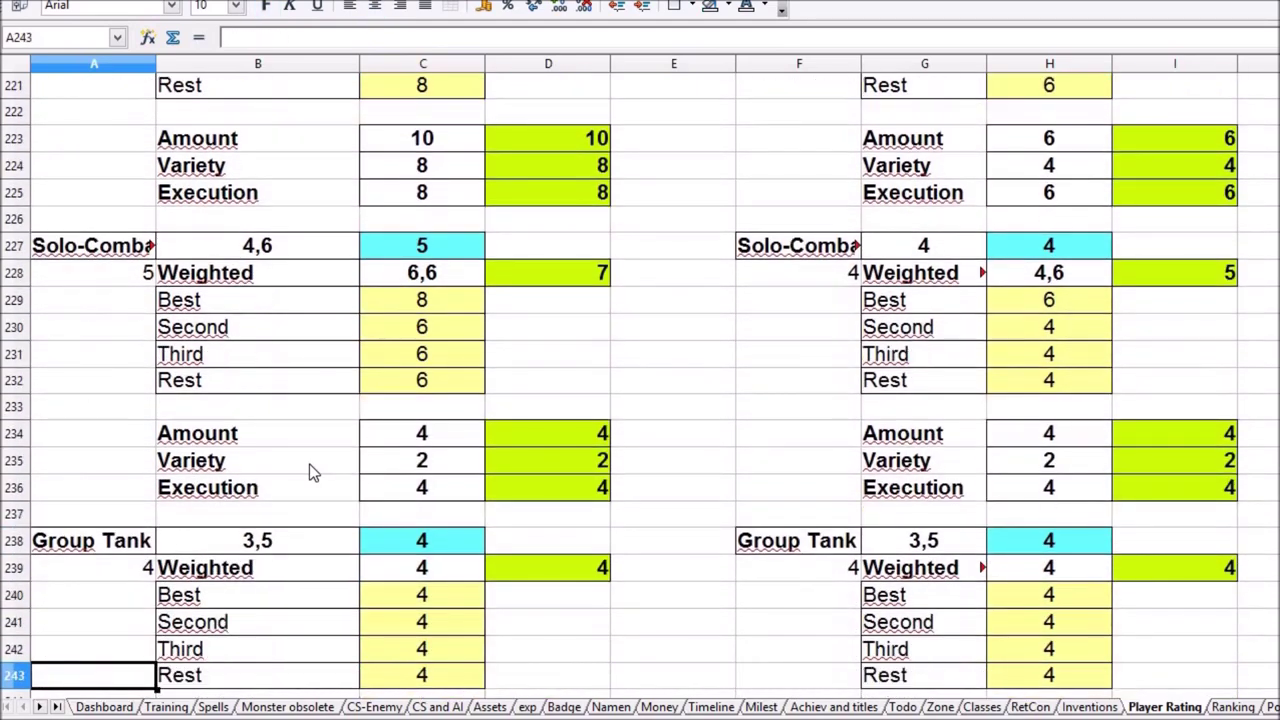
key("Up")
key("Up")
key("Up")
key("Up")
key("Up")
key("Up")
key("Up")
key("Up")
key("Up")
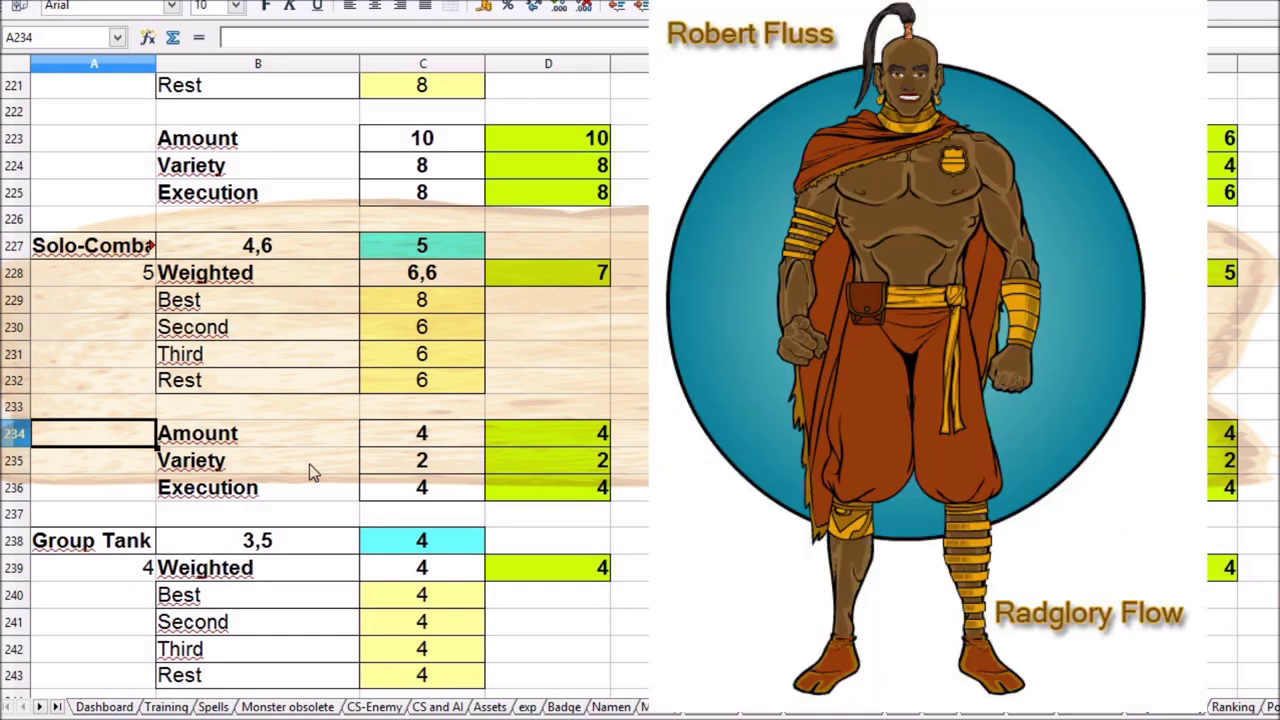
key("Down")
key("Down")
key("Down")
key("Down")
key("Down")
key("Down")
key("Down")
key("Down")
key("Down")
key("Down")
key("Down")
key("Down")
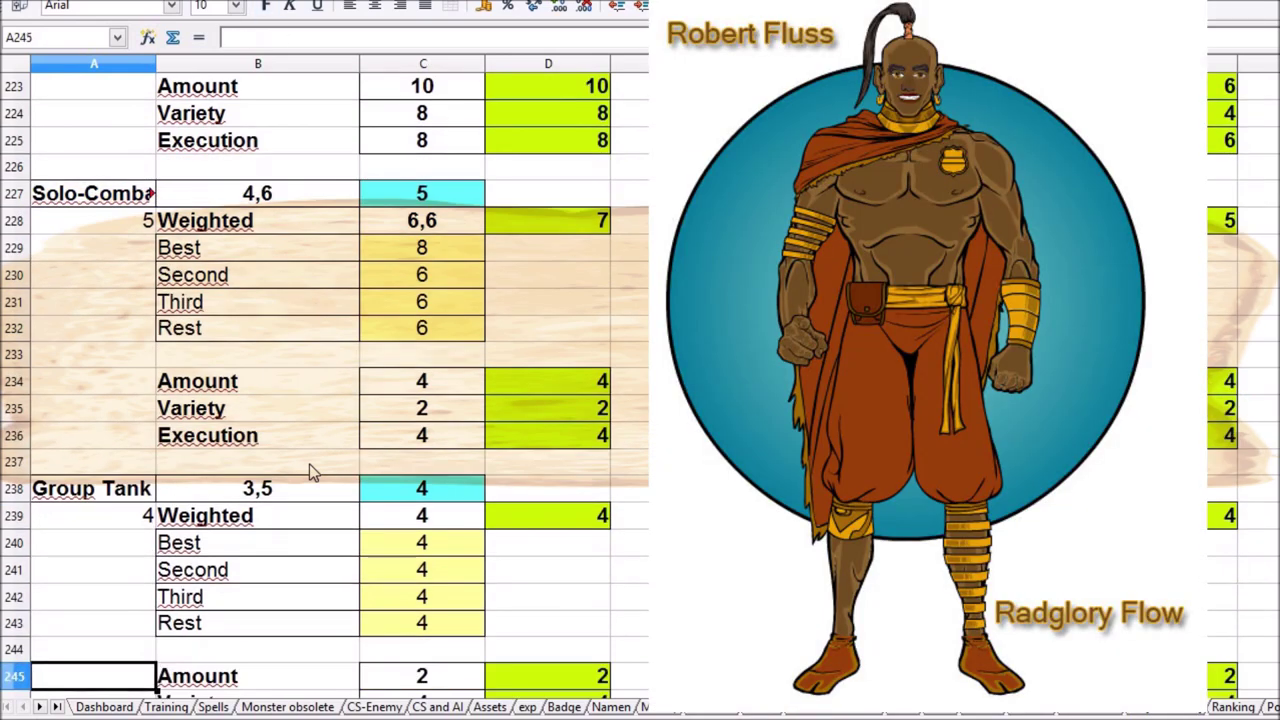
key("Down")
key("Down")
key("Down")
key("Down")
key("Down")
key("Down")
key("Down")
key("Down")
key("Down")
key("Down")
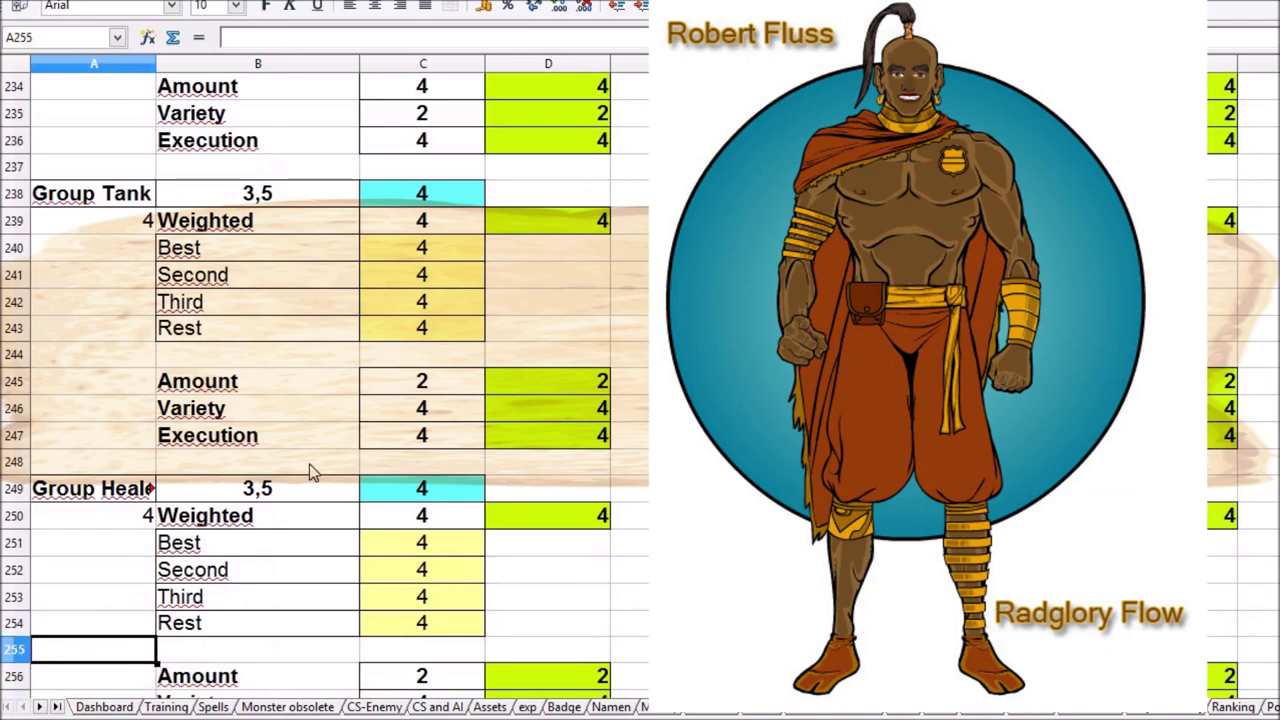
key("Down")
key("Down")
key("Down")
key("Down")
key("Down")
key("Down")
key("Down")
key("Down")
key("Down")
key("Down")
key("Down")
key("Down")
key("Down")
key("Down")
key("Down")
key("Up")
key("Up")
key("Up")
key("Up")
key("Up")
key("Up")
key("Up")
key("Up")
key("Up")
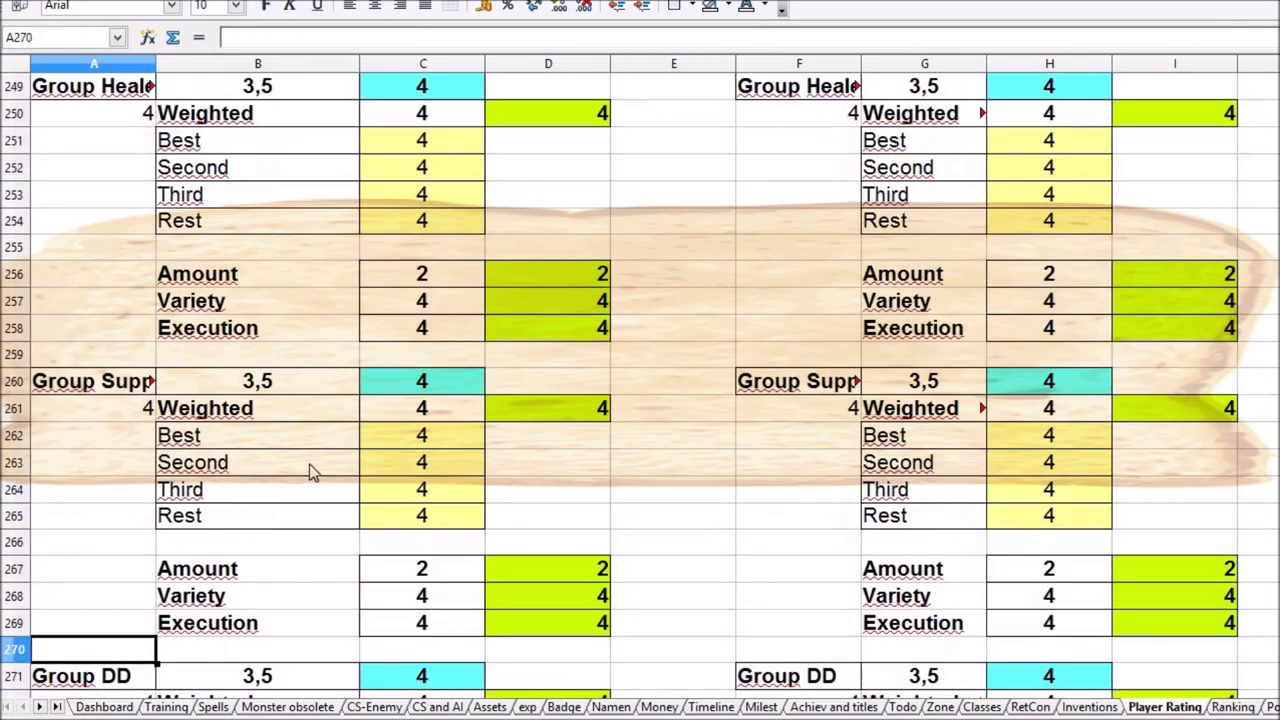
Review the Group Supp, Group DD and Realm blocks down to the Equipment weighted score.
key("Up")
key("Down")
key("Down")
key("Down")
key("Down")
key("Down")
key("Down")
key("Down")
key("Down")
key("Down")
key("Down")
key("Down")
key("Down")
key("Down")
key("Down")
key("Down")
key("Down")
key("Down")
key("Down")
key("Down")
key("Up")
key("Up")
key("Up")
key("Up")
key("Up")
key("Up")
key("Up")
key("Up")
key("Up")
key("Down")
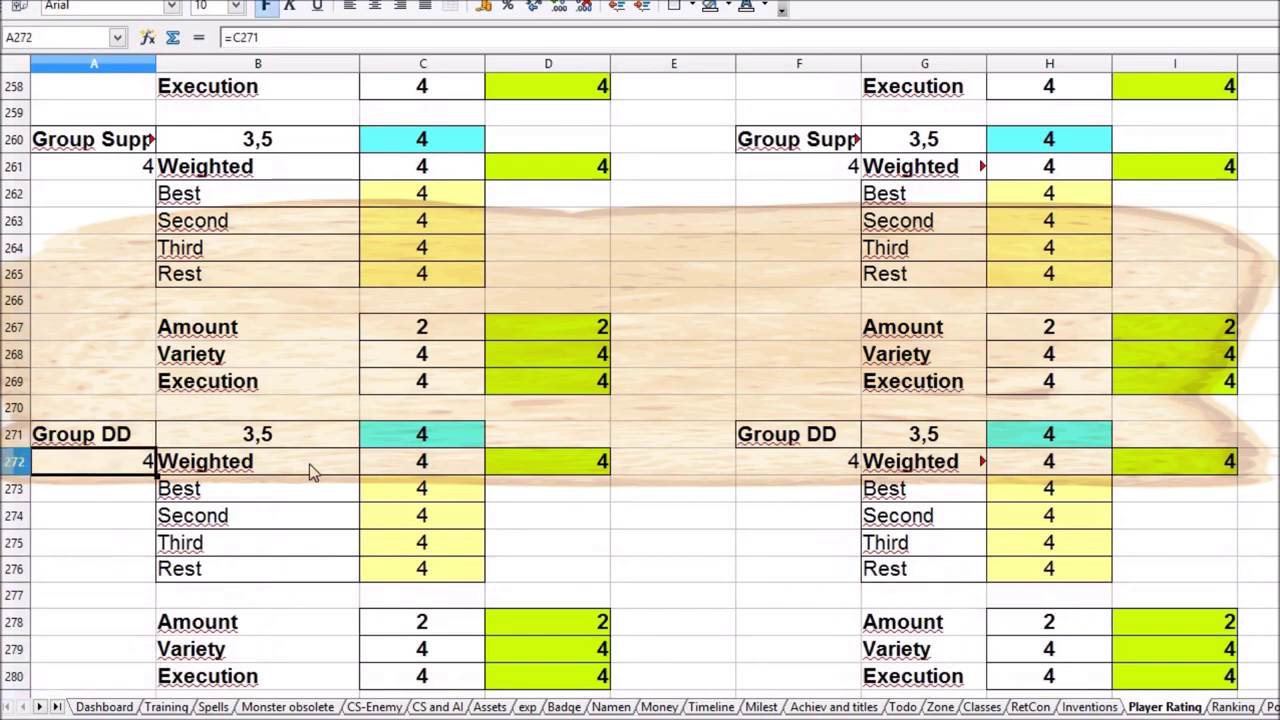
key("Down")
key("Down")
key("Down")
key("Down")
key("Down")
key("Down")
key("Down")
key("Down")
key("Down")
key("Down")
key("Down")
key("Down")
key("Down")
key("Down")
key("Down")
key("Down")
key("Down")
key("Down")
key("Down")
key("Down")
key("Up")
key("Up")
key("Up")
key("Up")
key("Up")
key("Up")
key("Up")
key("Up")
key("Up")
key("Up")
key("Up")
key("Up")
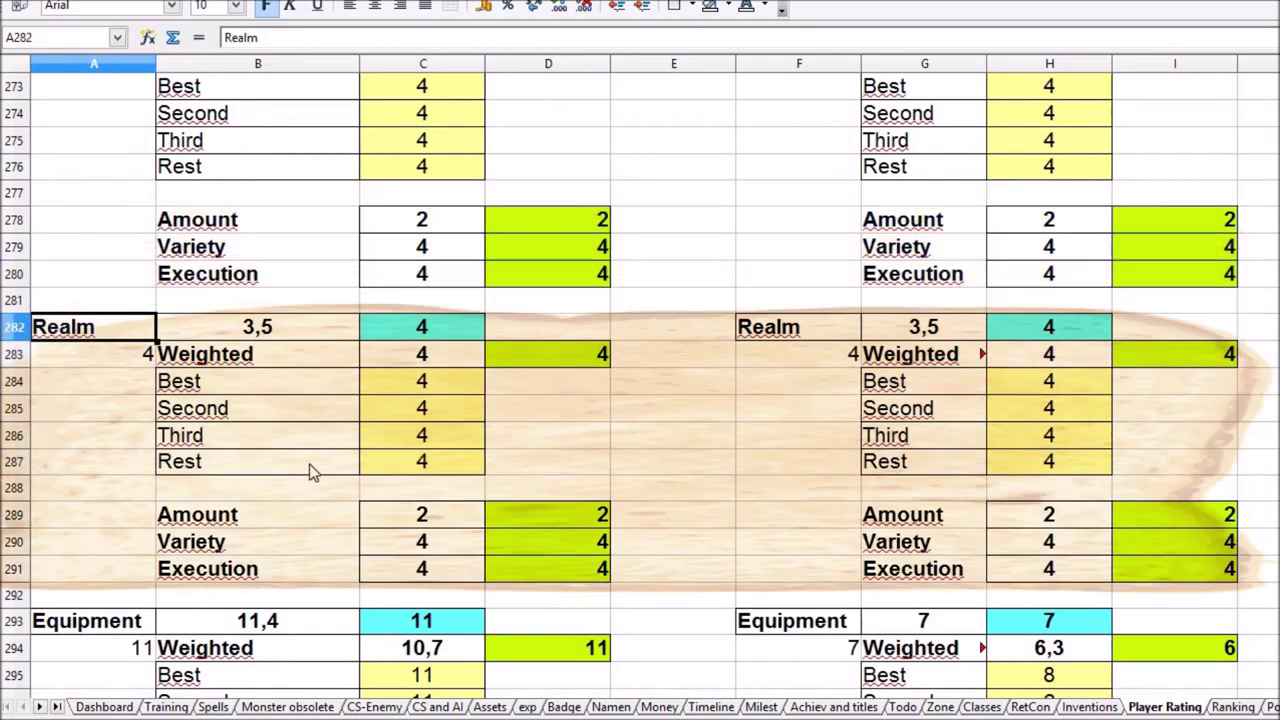
key("Down")
key("Down")
key("Down")
key("Down")
key("Down")
key("Down")
key("Down")
key("Down")
key("Down")
key("Down")
key("Down")
key("Down")
key("Down")
key("Down")
key("Down")
key("Down")
key("Down")
key("Down")
key("Down")
key("Down")
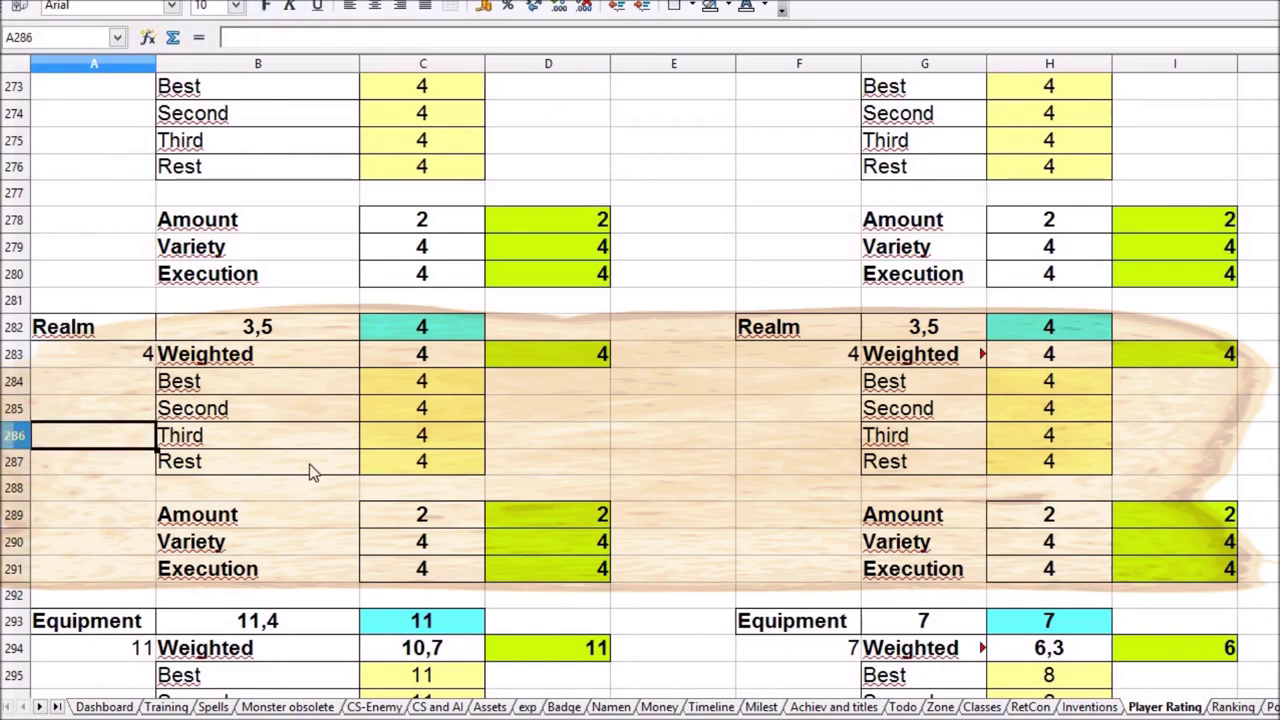
key("Up")
key("Up")
key("Up")
key("Up")
key("Up")
key("Up")
key("Up")
key("Up")
key("Up")
key("Up")
key("Up")
key("Up")
key("Up")
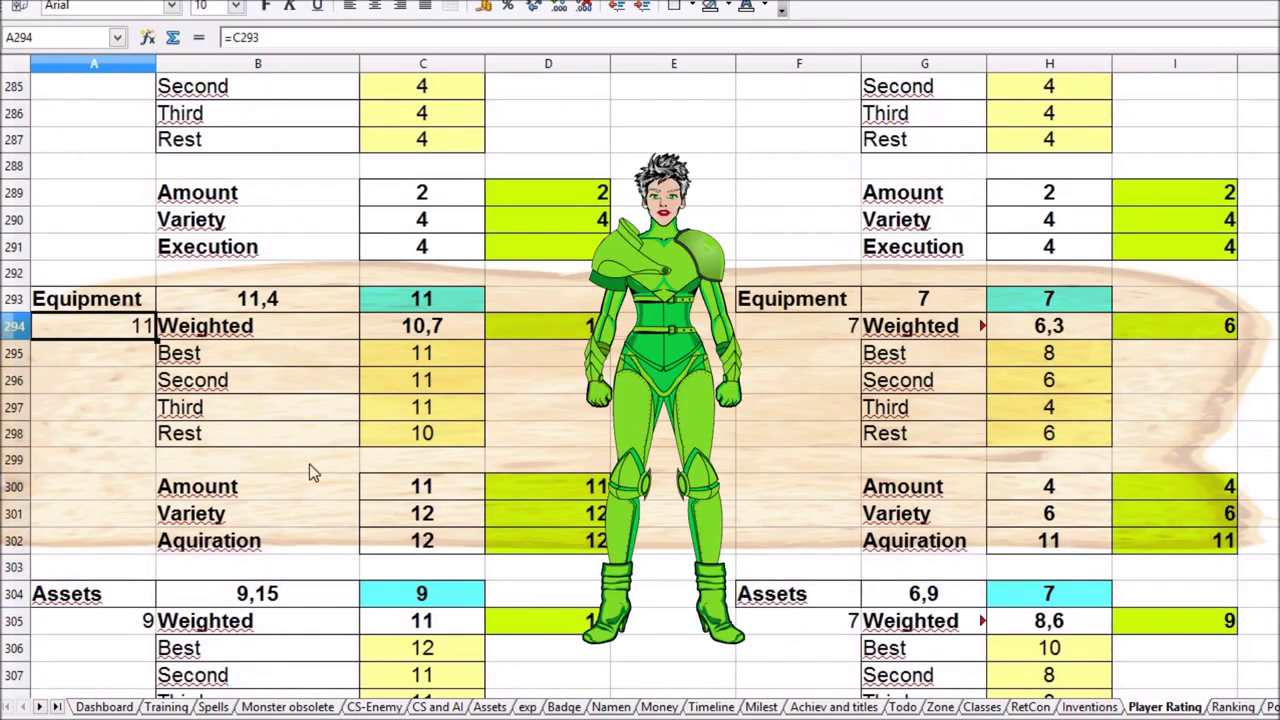
Check Equipment Amount, Variety and Aquiration (12) unchanged, reaching the Assets weighted row.
key("Down")
key("Down")
key("Down")
key("Down")
key("Down")
key("Down")
key("Down")
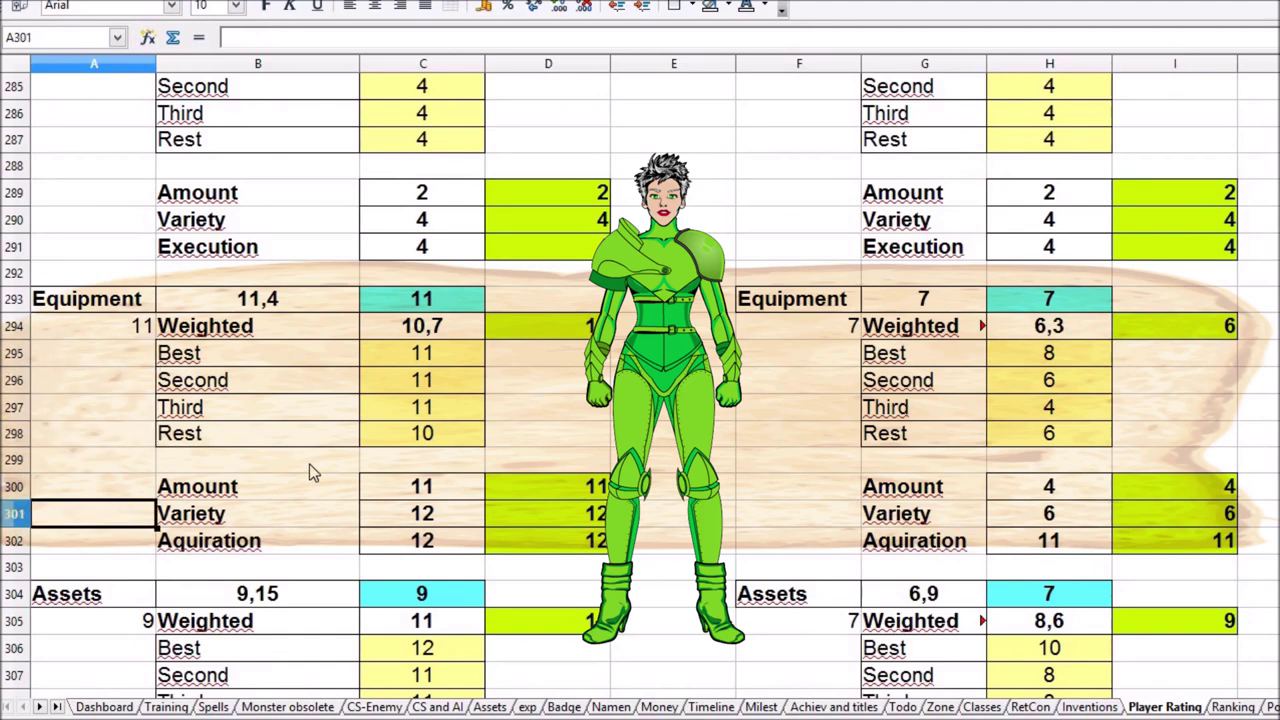
key("Down")
key("Right")
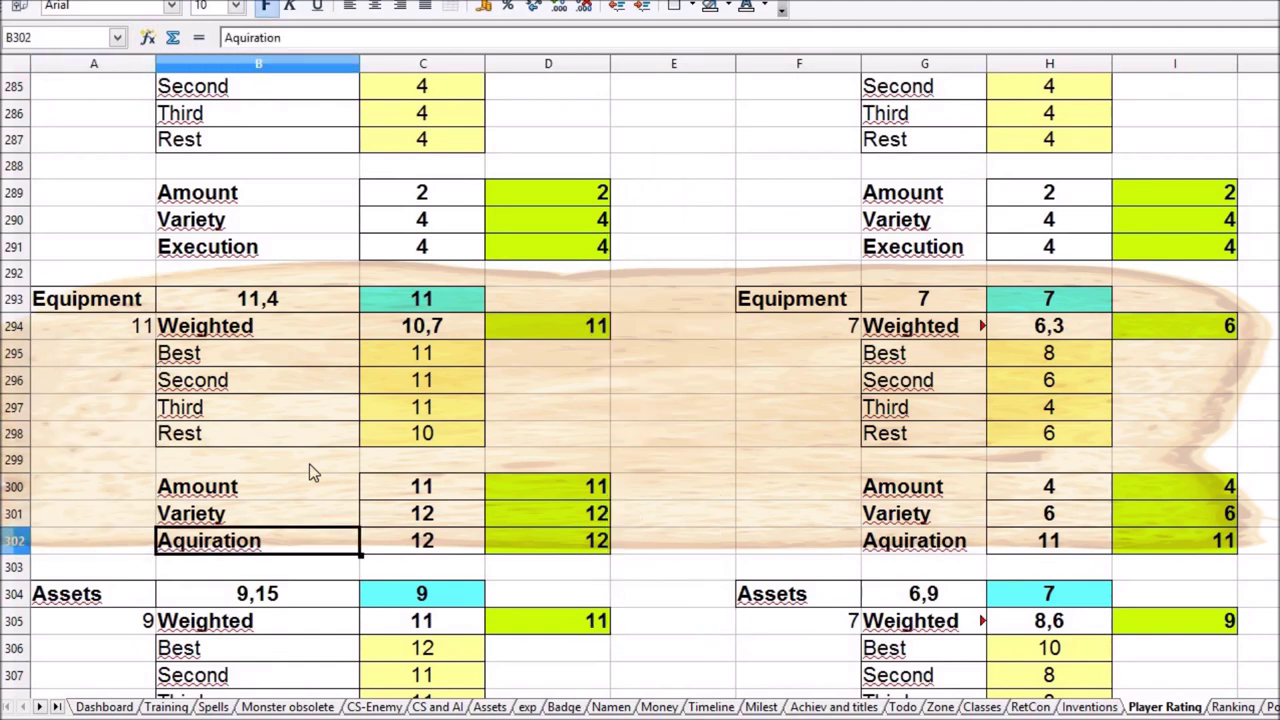
key("Right")
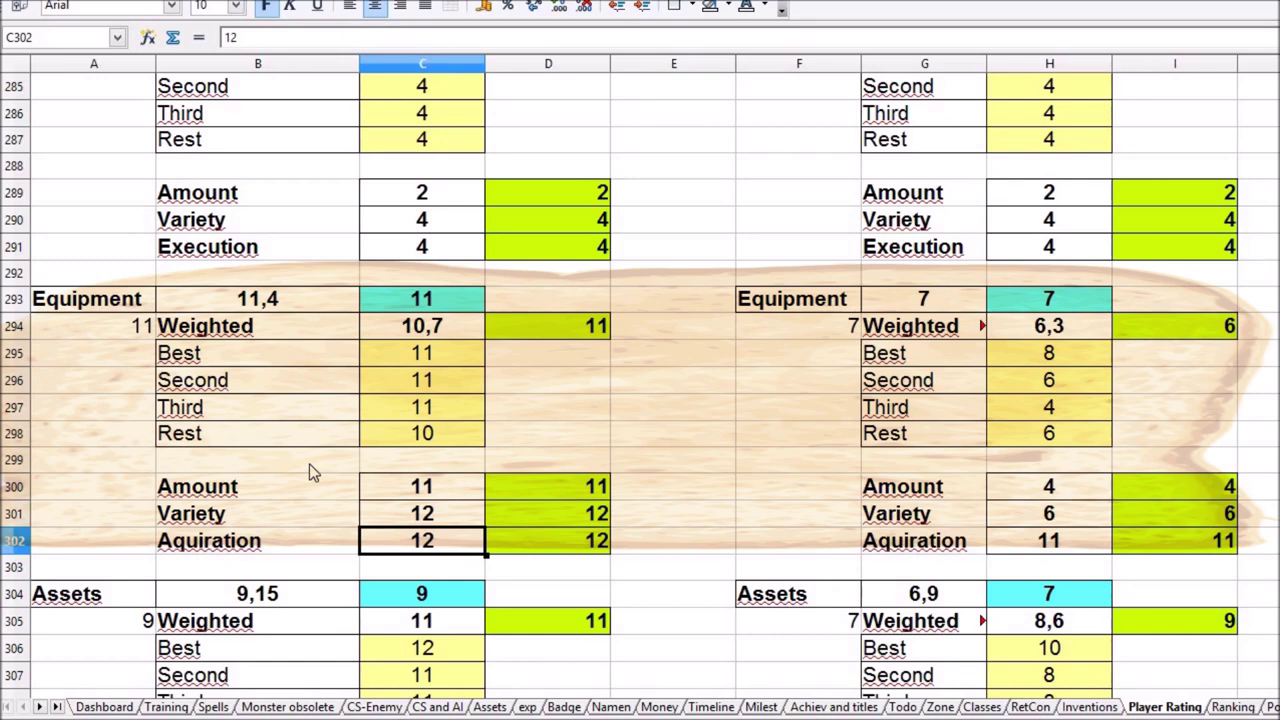
key("Left")
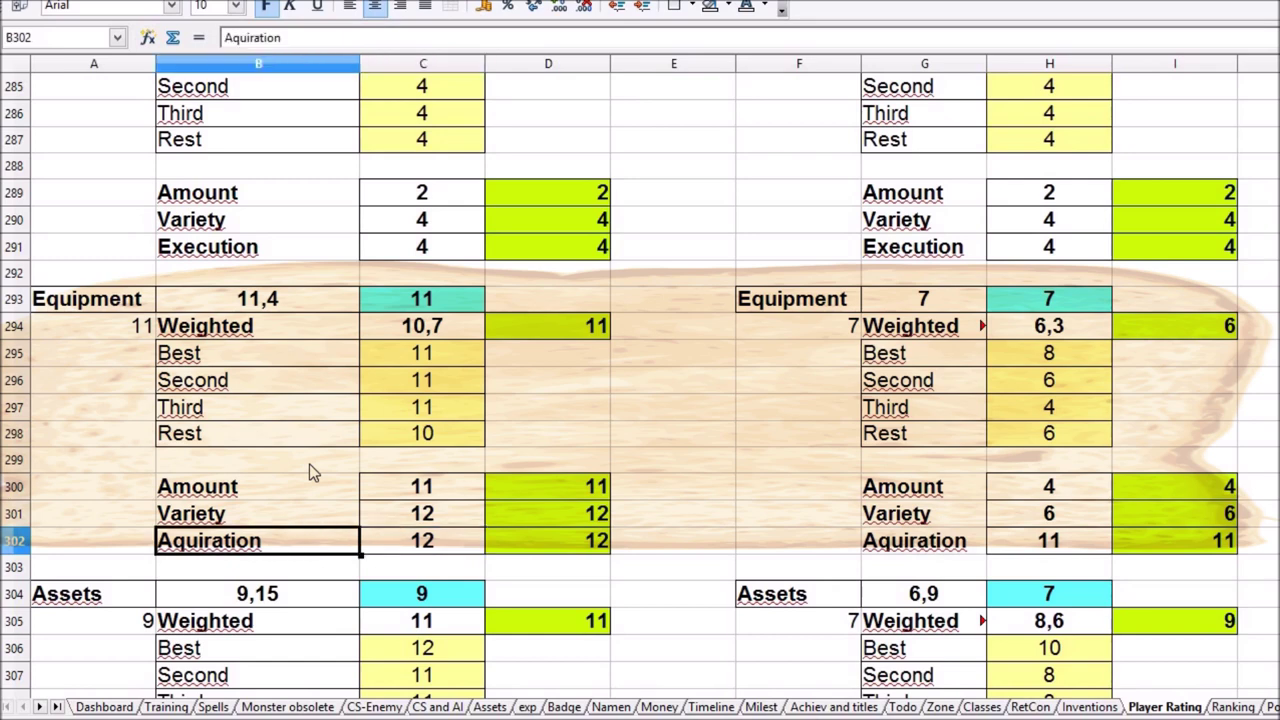
key("Up")
key("Up")
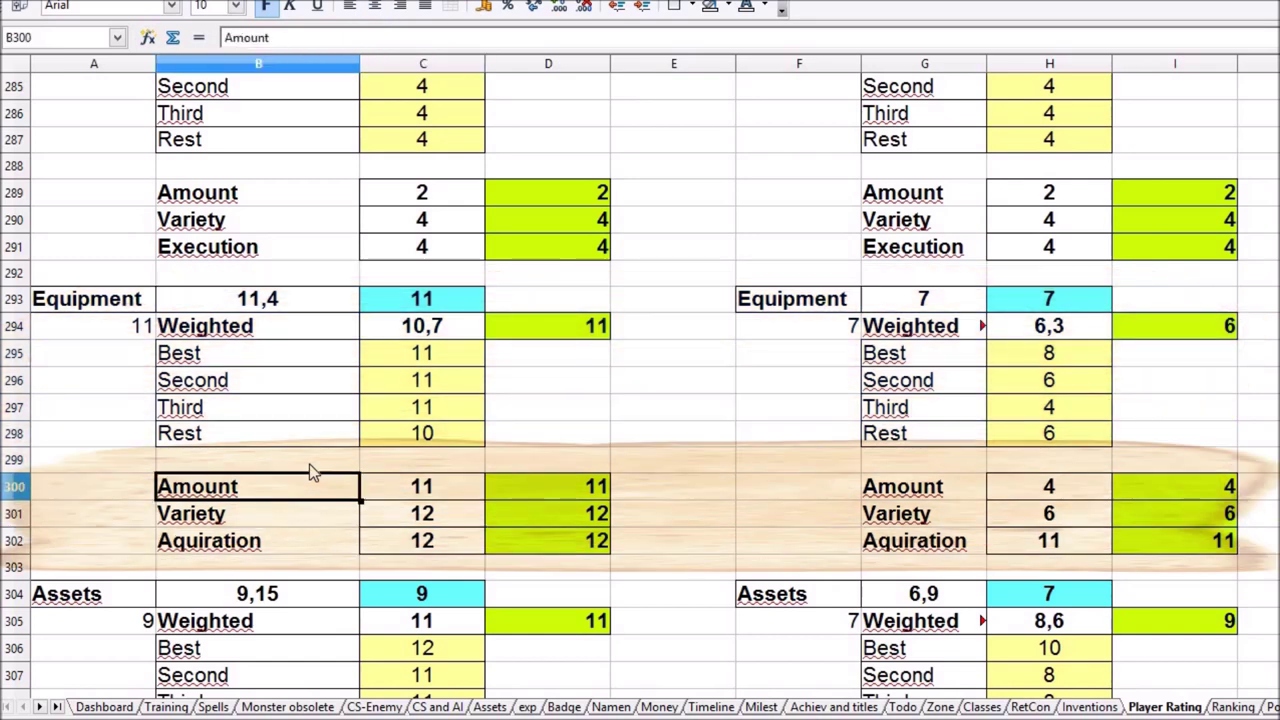
key("Down")
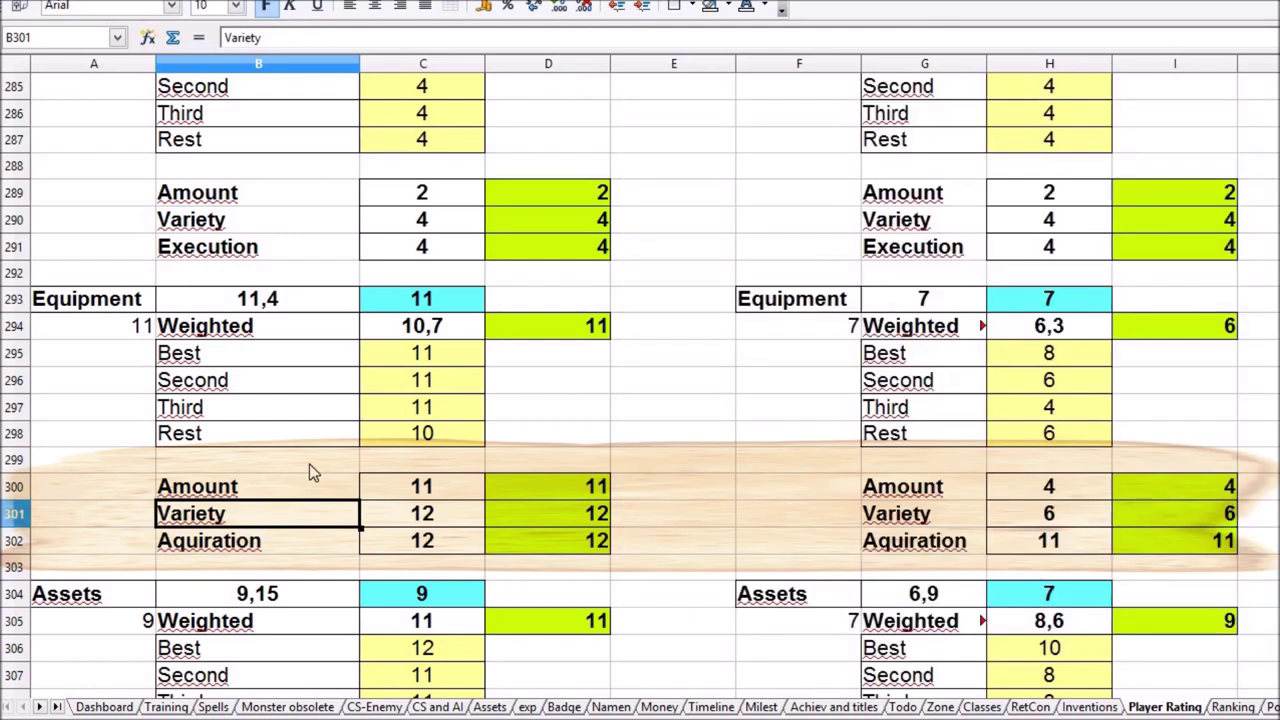
key("Down")
key("Down")
key("Down")
key("Down")
key("Down")
key("Down")
key("Down")
key("Down")
key("Down")
key("Down")
key("Down")
key("Down")
key("Down")
key("Down")
key("Down")
key("Down")
key("Up")
key("Up")
key("Up")
key("Up")
key("Up")
key("Up")
key("Up")
key("Up")
key("Up")
key("Up")
key("Up")
key("Up")
key("Up")
key("Down")
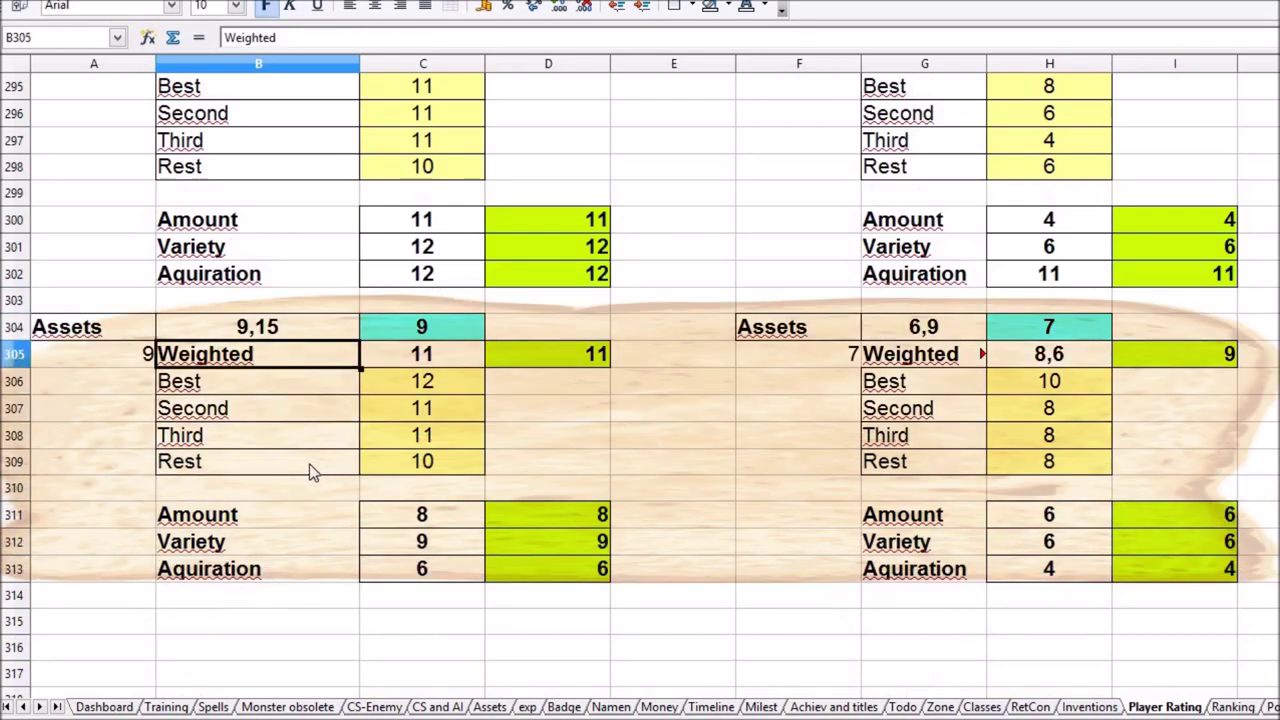
key("Down")
key("Right")
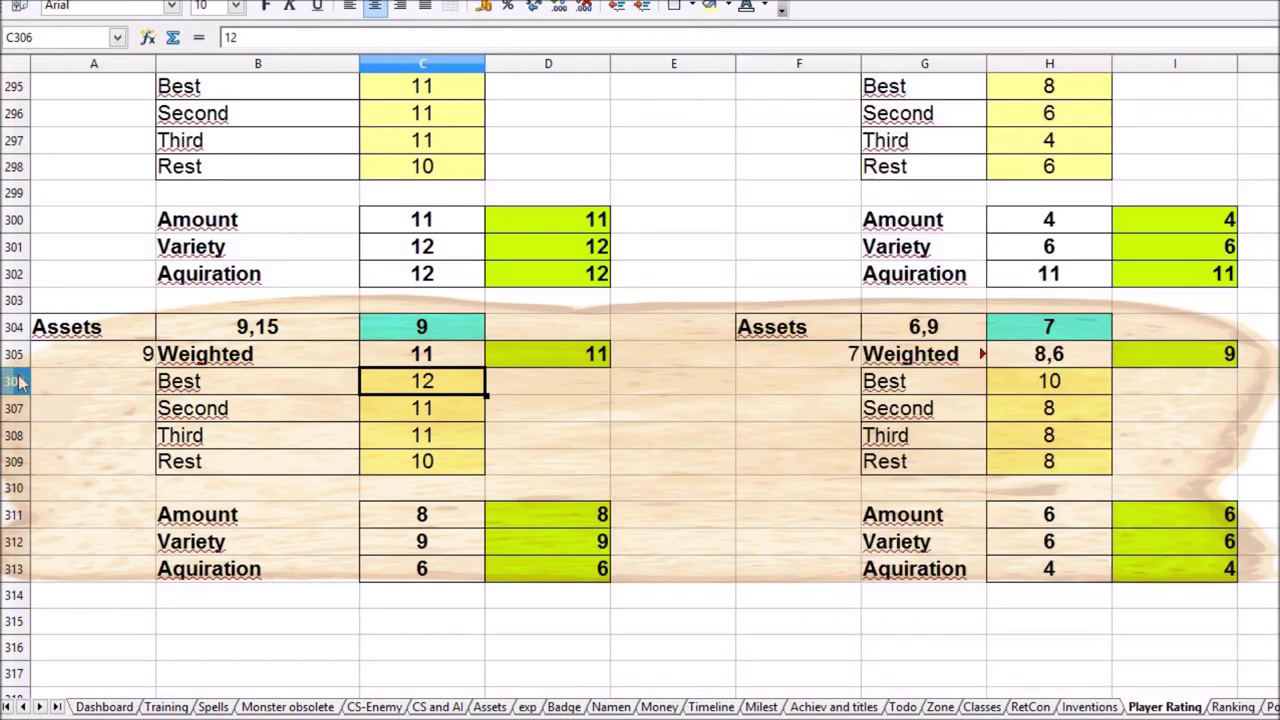
left_click(18, 381)
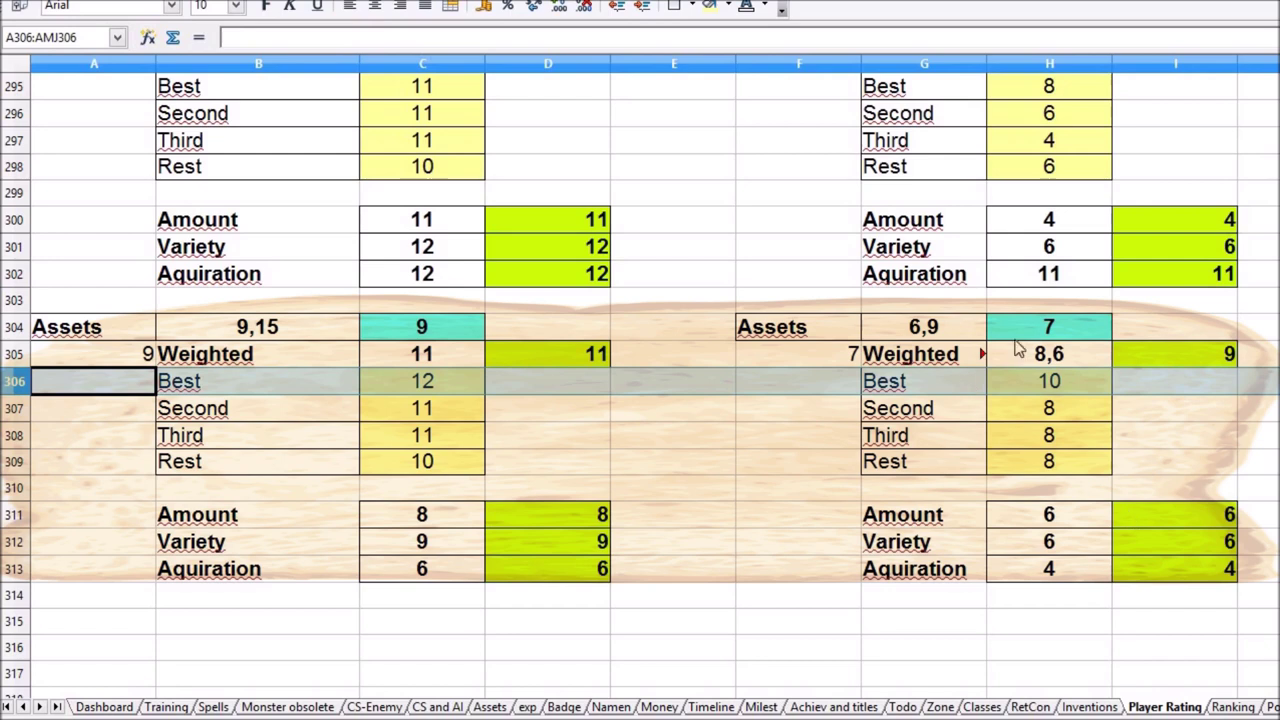
left_click(278, 550)
key("Up")
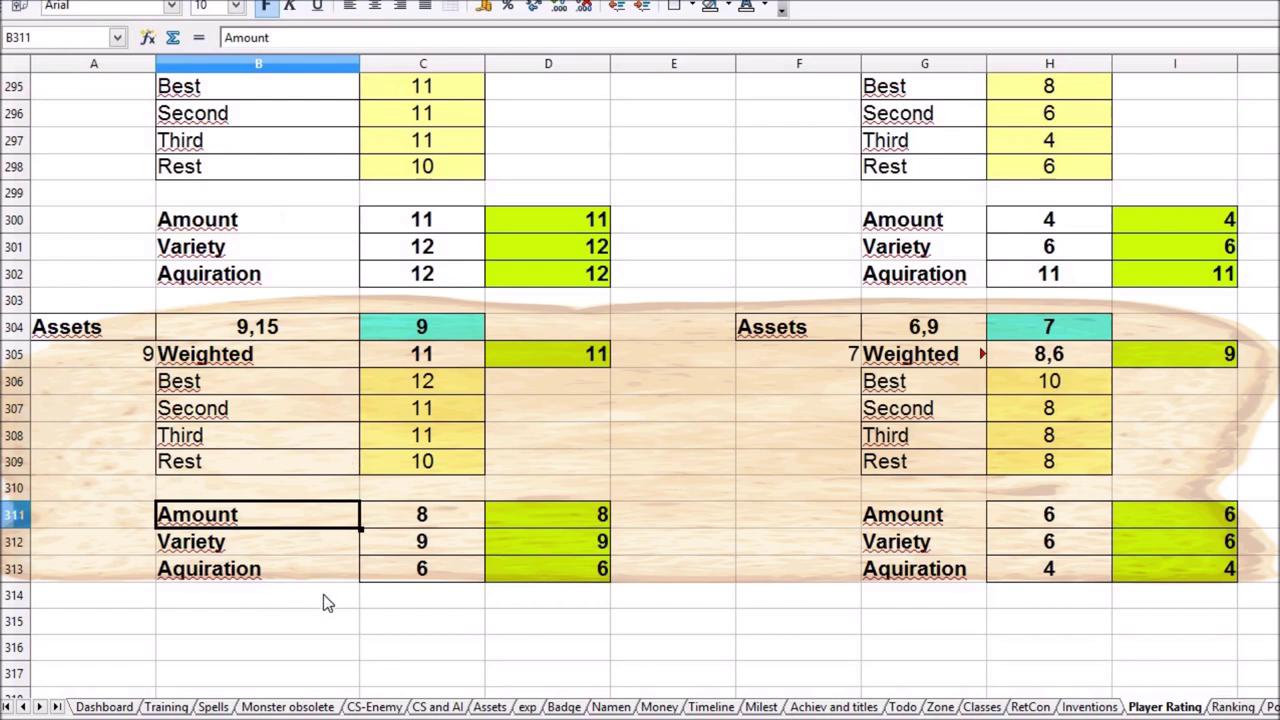
key("Down")
key("Down")
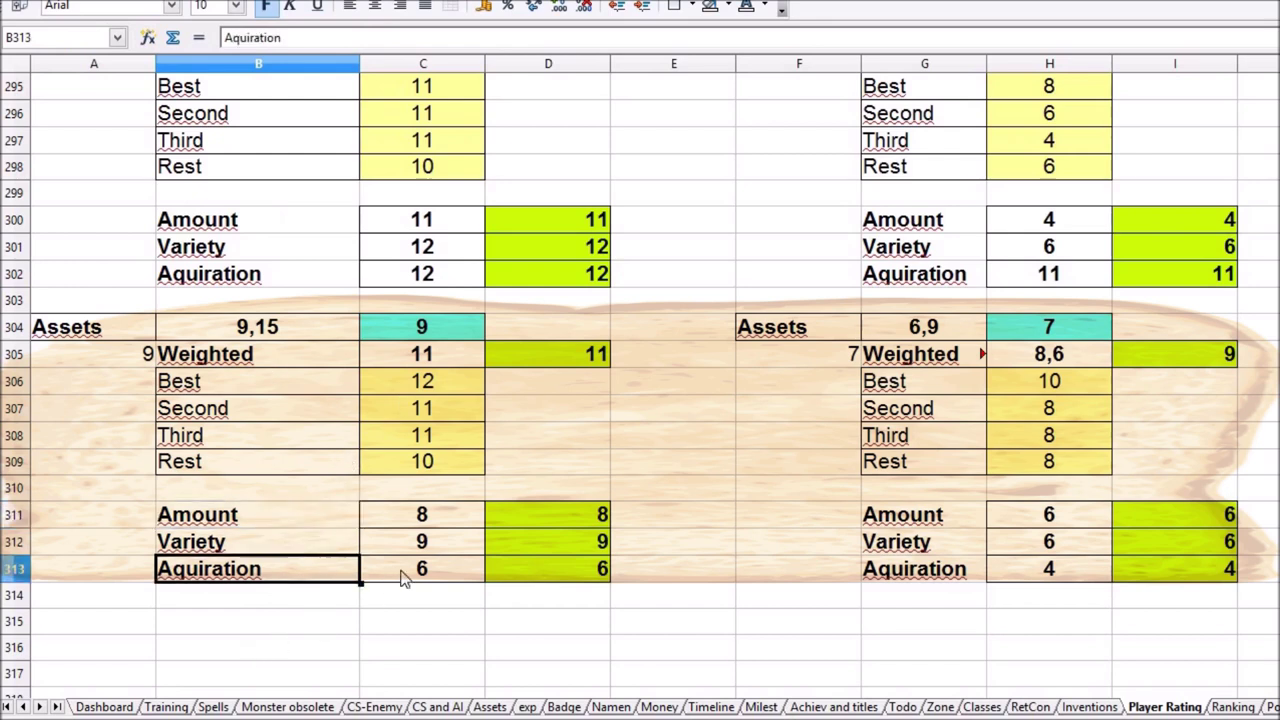
key("Right")
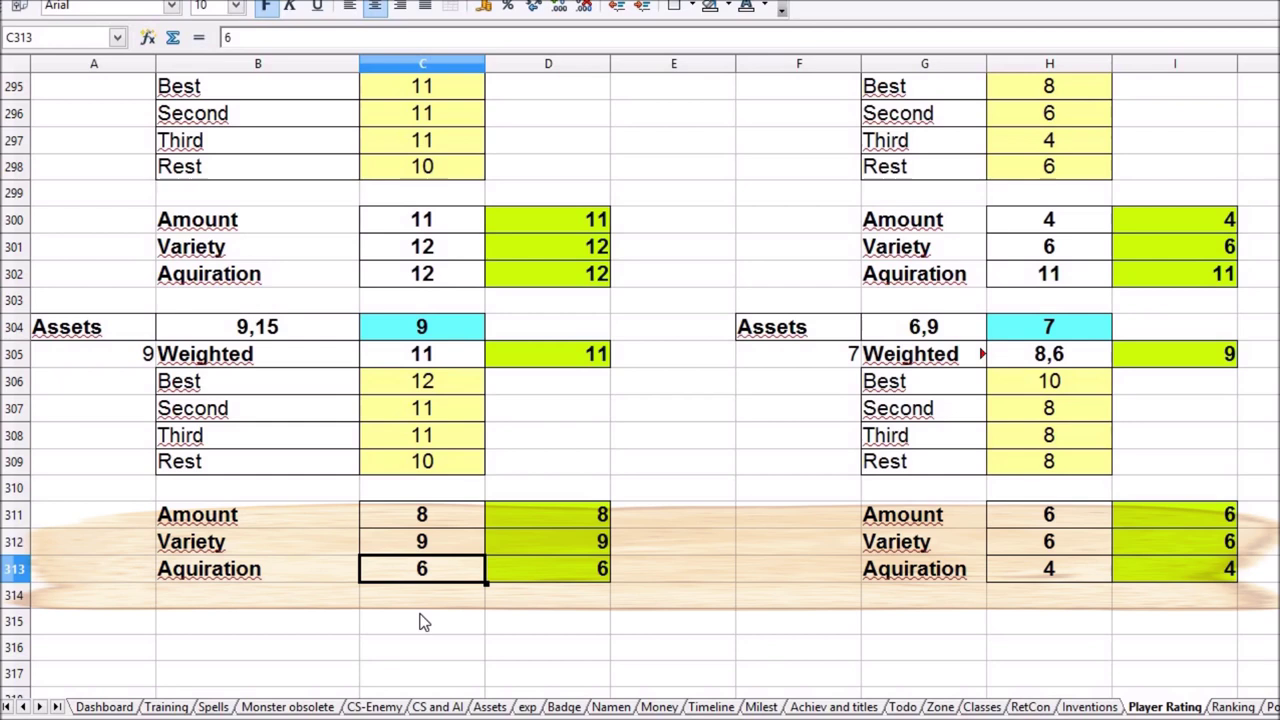
Correct the misspelled Aquiration labels to Acquirement in B302, B313, G302 and G313.
left_click(275, 575)
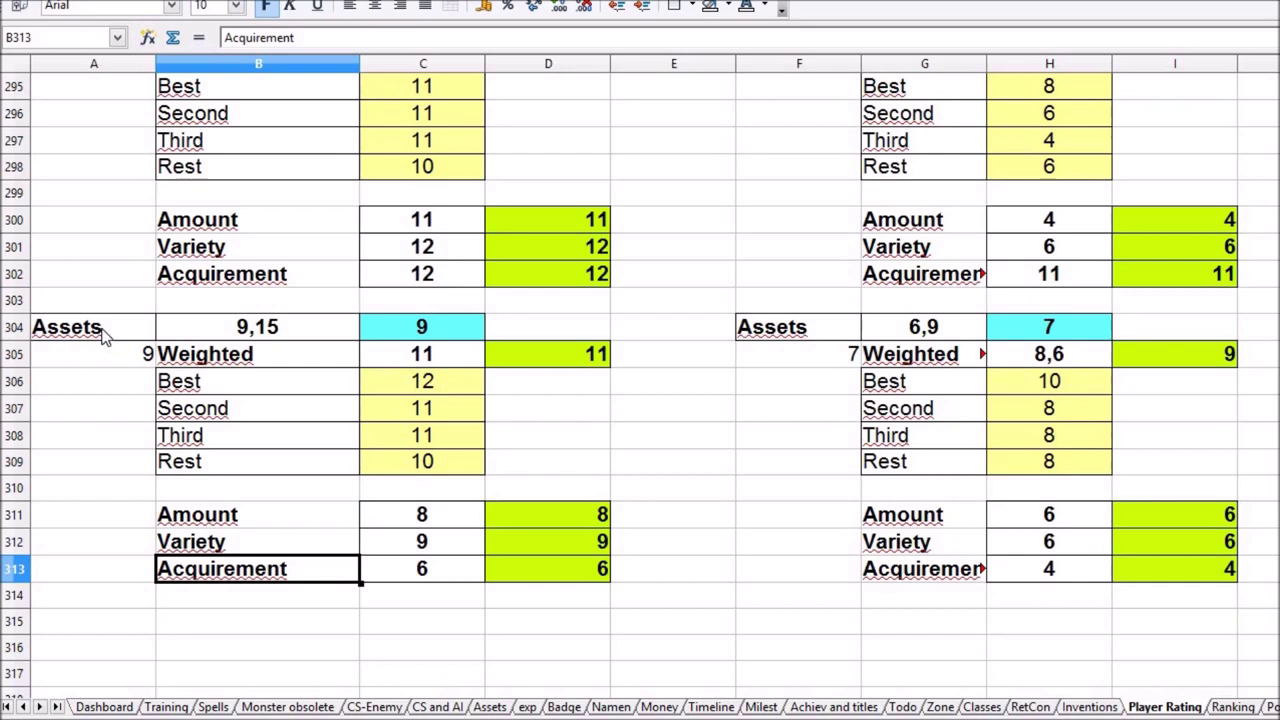
left_click_drag(106, 618, 503, 630)
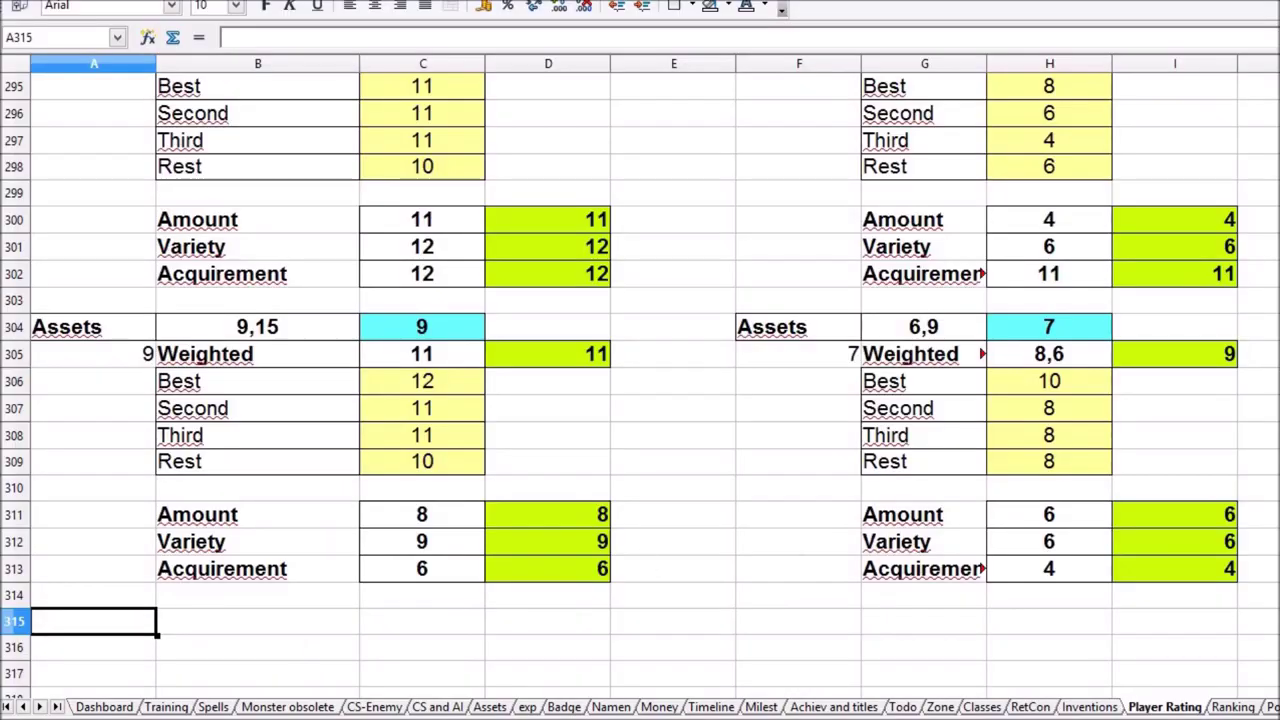
scroll(640, 380, "up", 2)
scroll(640, 380, "down", 3)
scroll(640, 380, "up", 1)
scroll(640, 388, "up", 20)
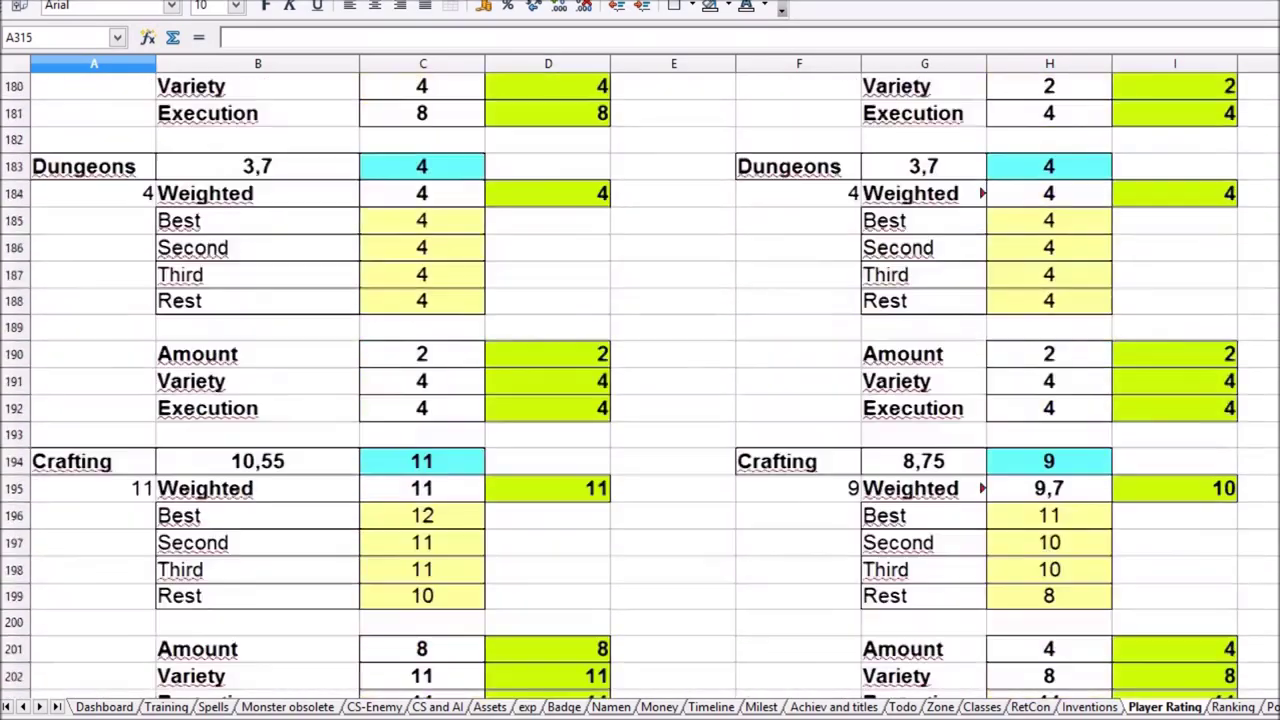
scroll(640, 388, "up", 10)
scroll(640, 388, "down", 15)
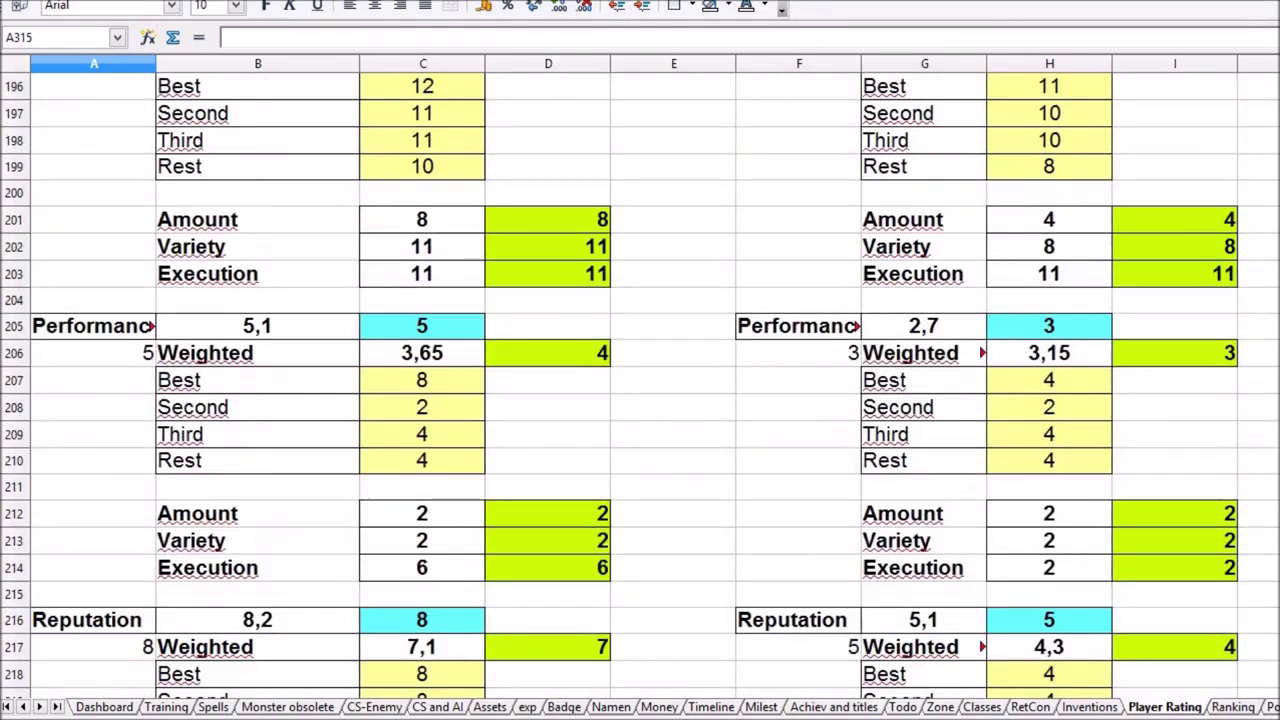
scroll(640, 388, "down", 2)
scroll(640, 388, "down", 10)
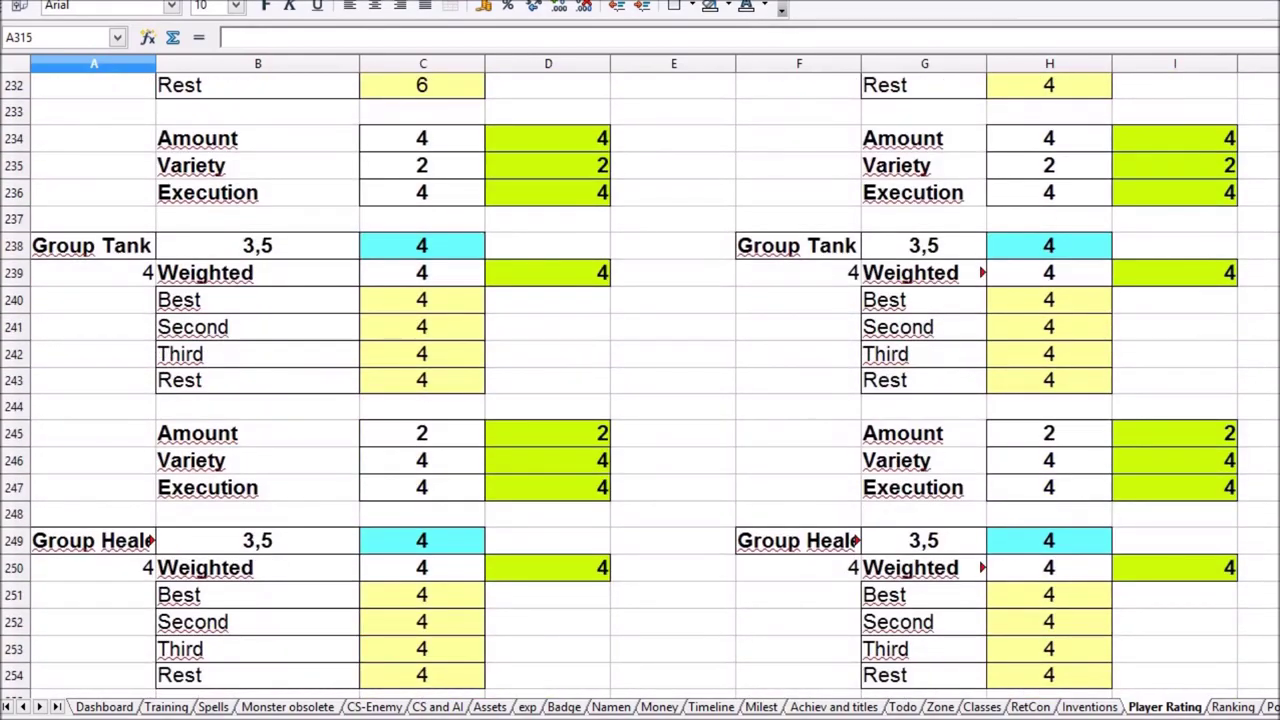
scroll(640, 388, "down", 17)
scroll(640, 388, "up", 7)
scroll(640, 388, "down", 15)
scroll(640, 388, "up", 20)
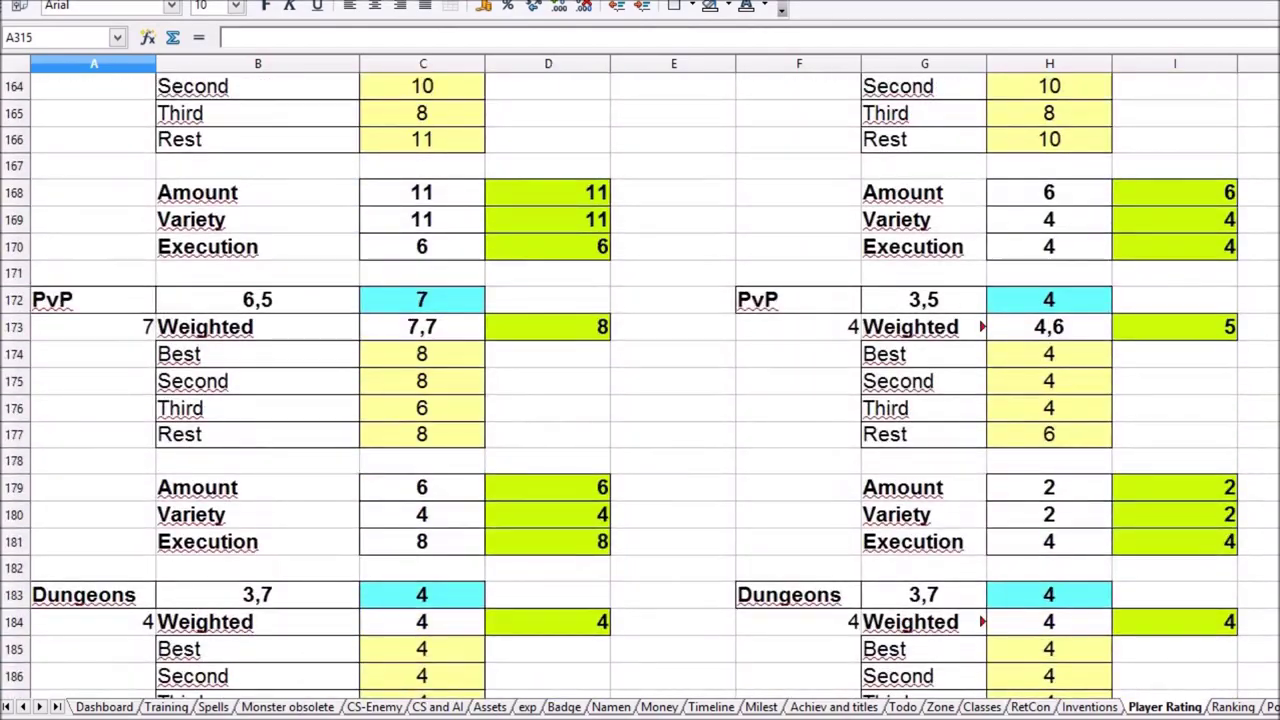
scroll(640, 388, "up", 20)
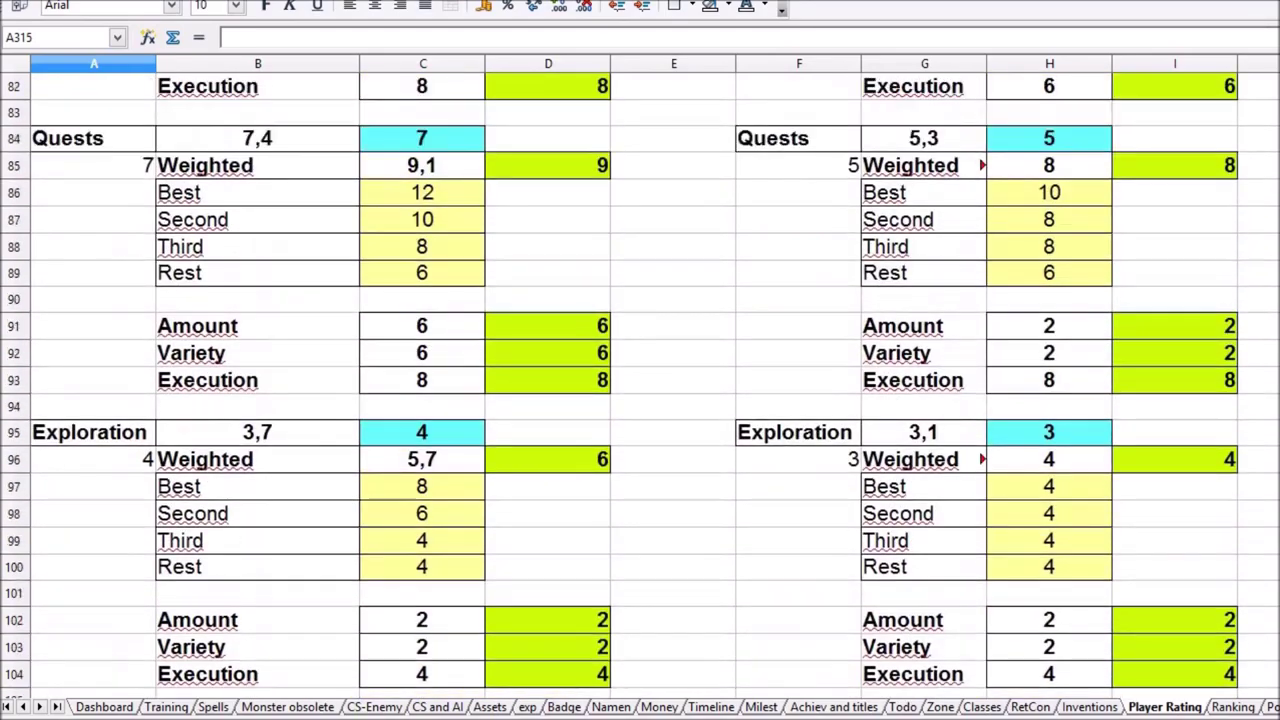
scroll(640, 388, "up", 1)
scroll(640, 388, "up", 9)
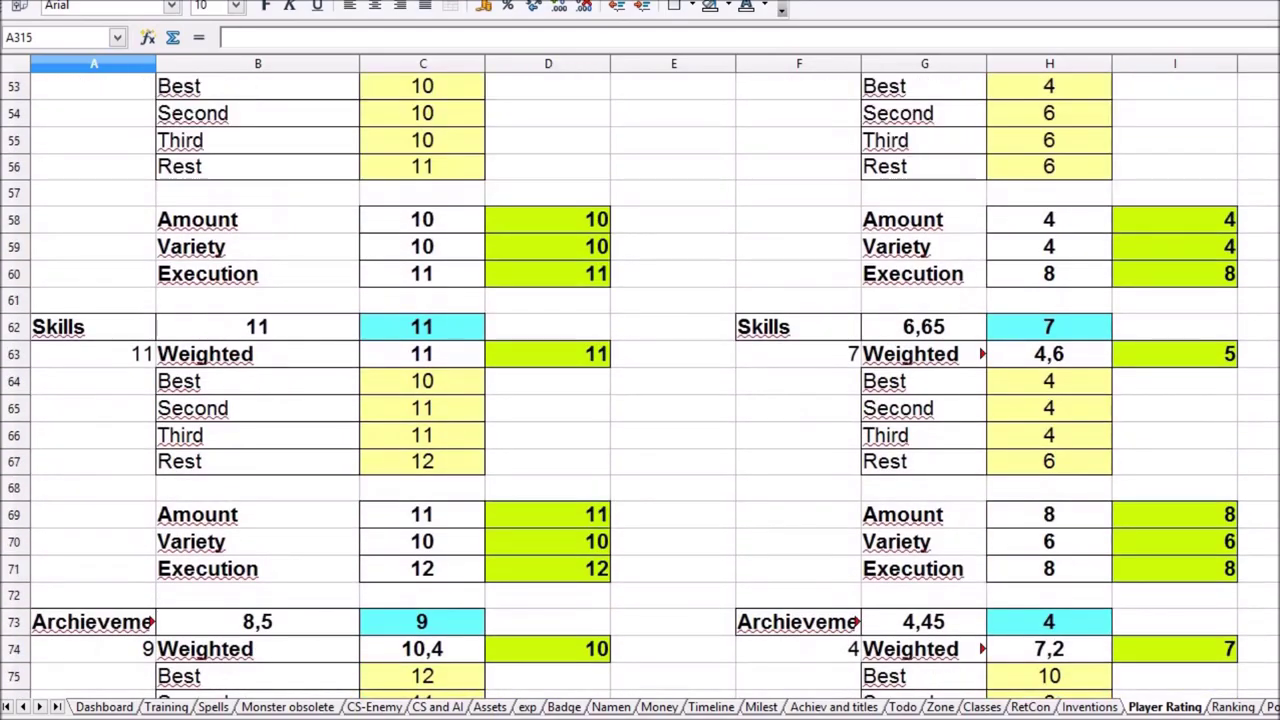
scroll(640, 388, "up", 1)
scroll(640, 388, "down", 12)
scroll(640, 388, "up", 9)
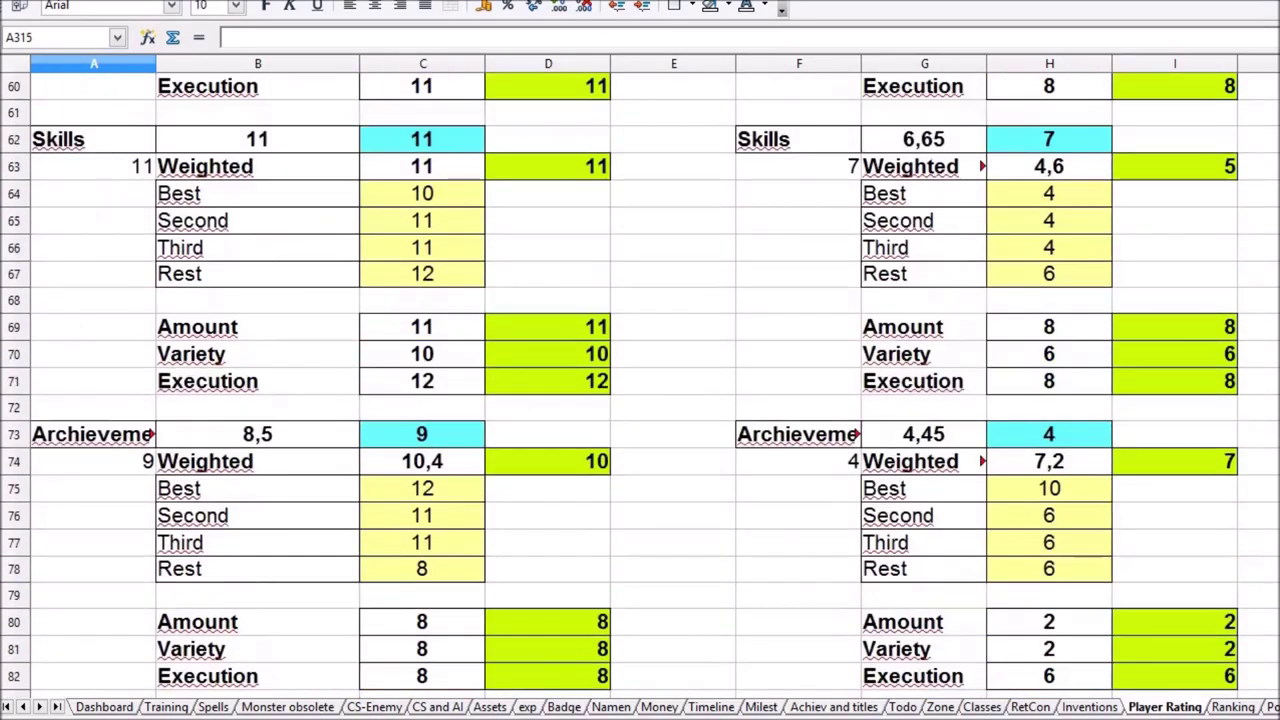
scroll(640, 388, "up", 4)
scroll(640, 388, "down", 2)
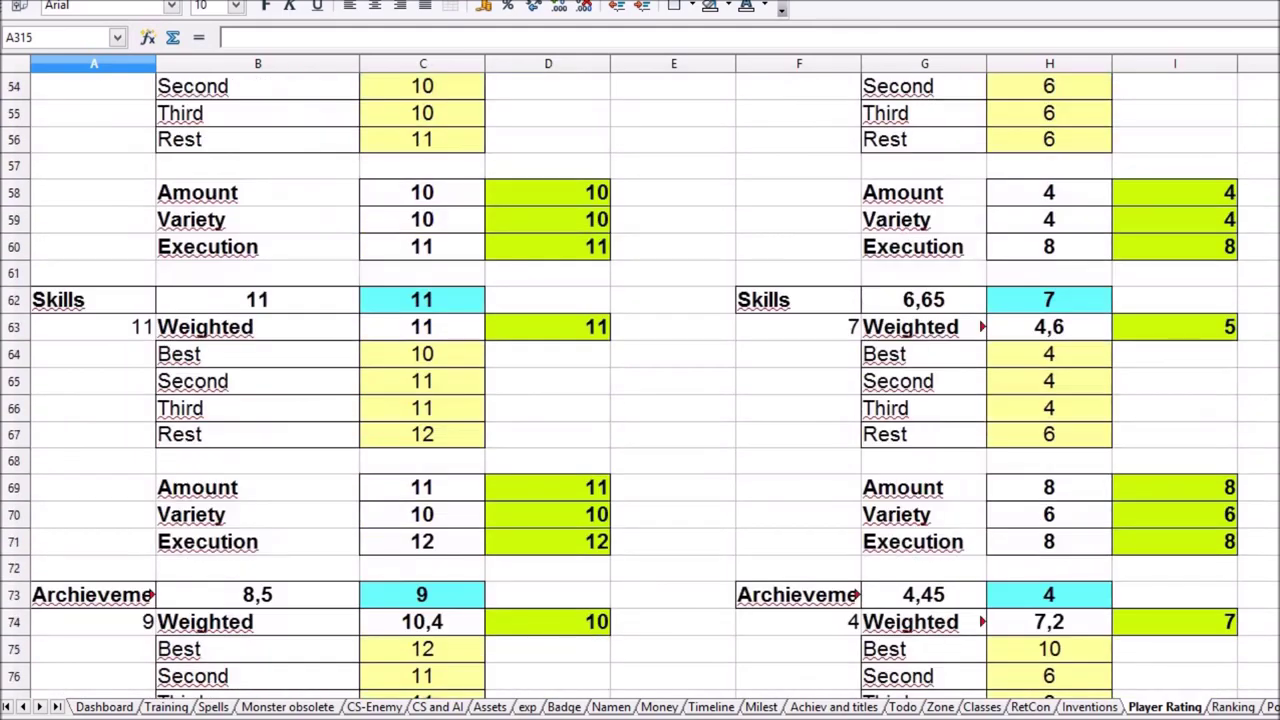
scroll(640, 388, "up", 18)
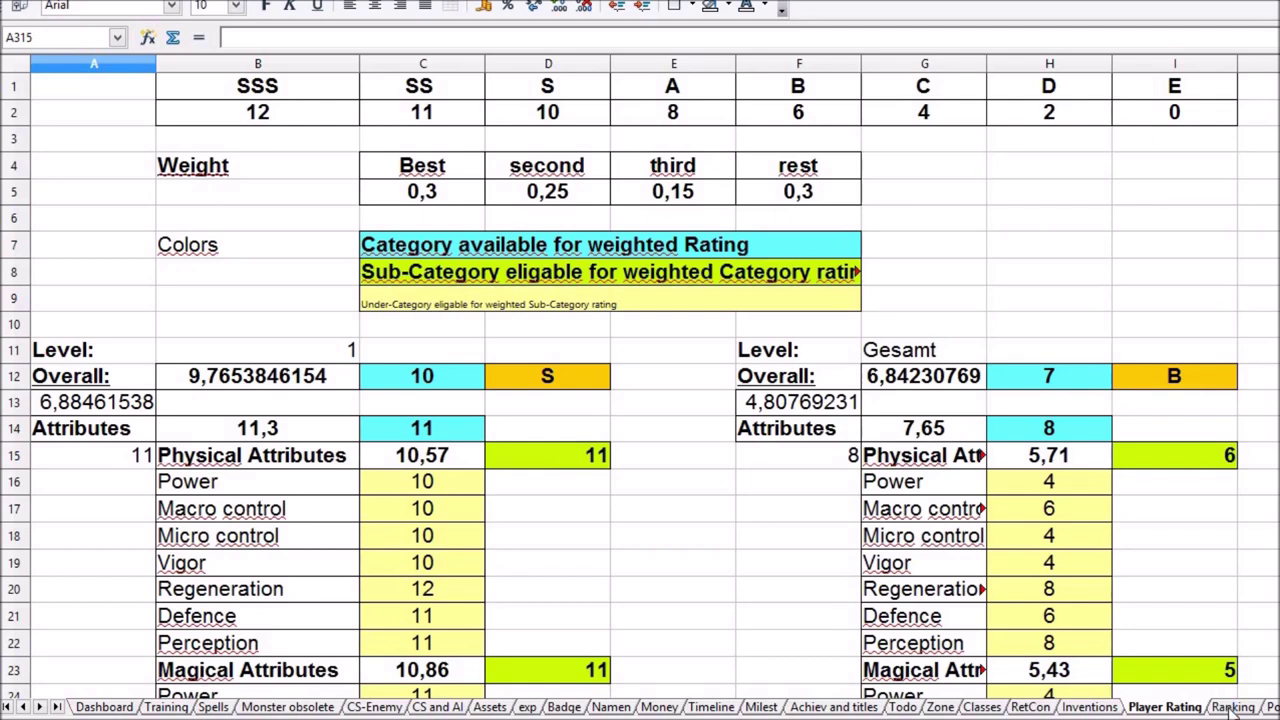
Look over the Player Ranking title and Per Category Rating row on the Ranking sheet.
left_click(1233, 707)
left_click(290, 141)
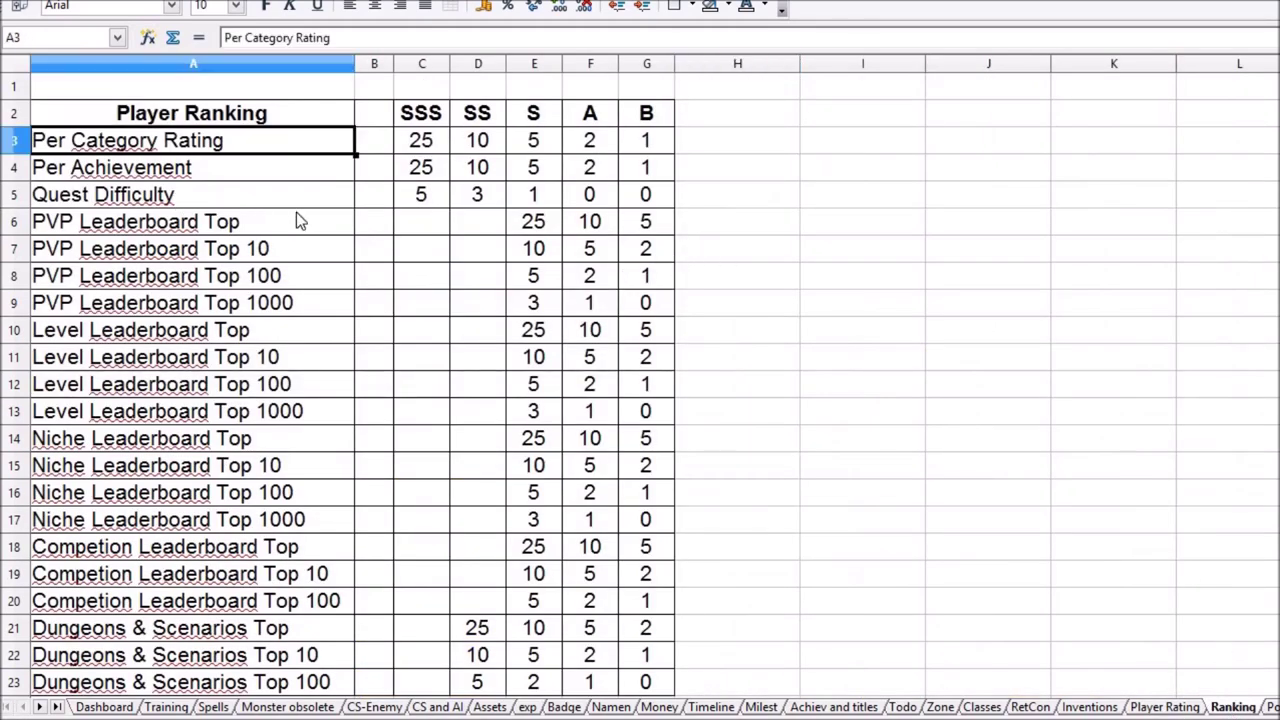
left_click(230, 112)
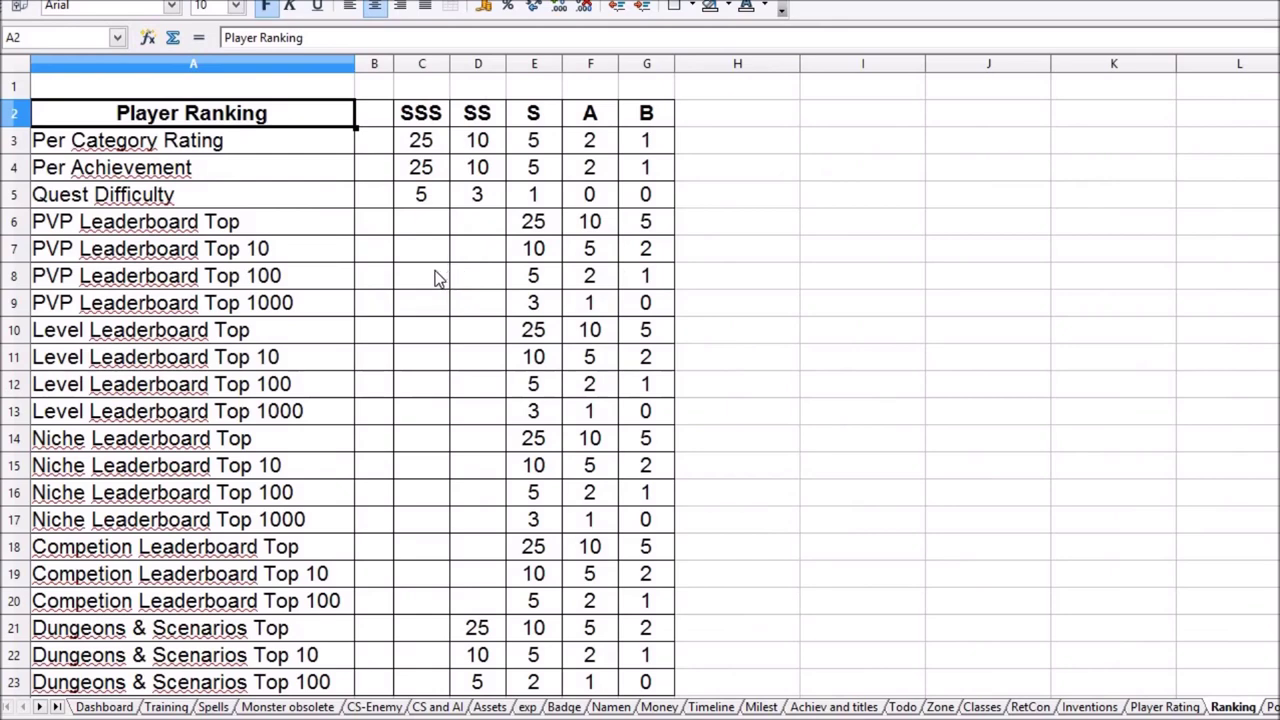
On Player Rating, check the attribute growth-potential score and the Affinities Best score.
left_click(1165, 707)
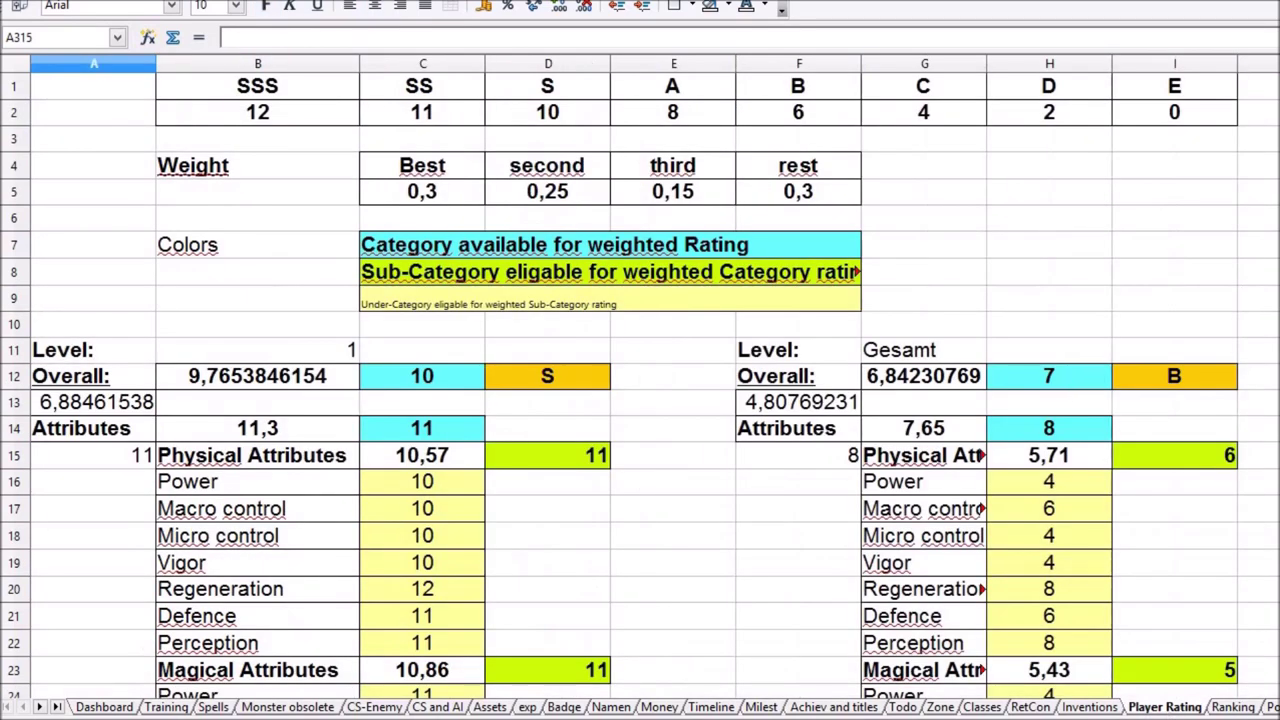
scroll(289, 409, "down", 5)
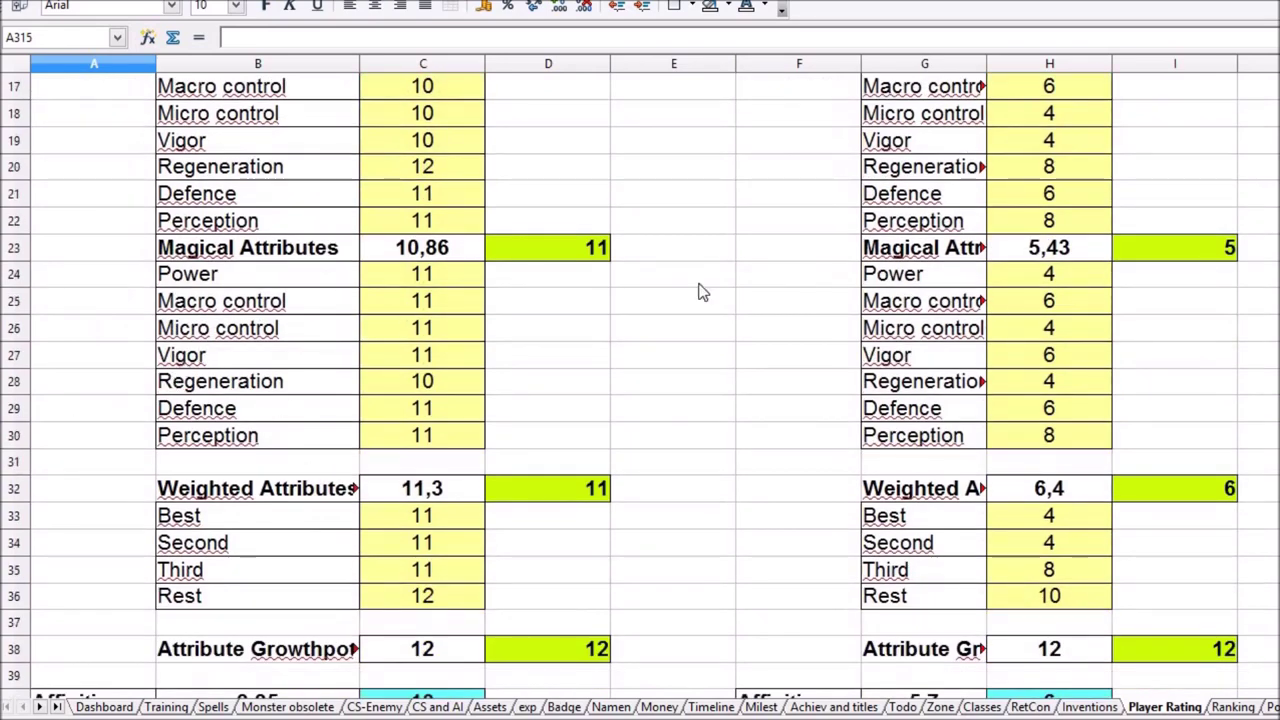
scroll(700, 289, "down", 4)
left_click(345, 353)
left_click(432, 357)
left_click(368, 565)
key("Up")
key("Up")
key("Up")
key("Up")
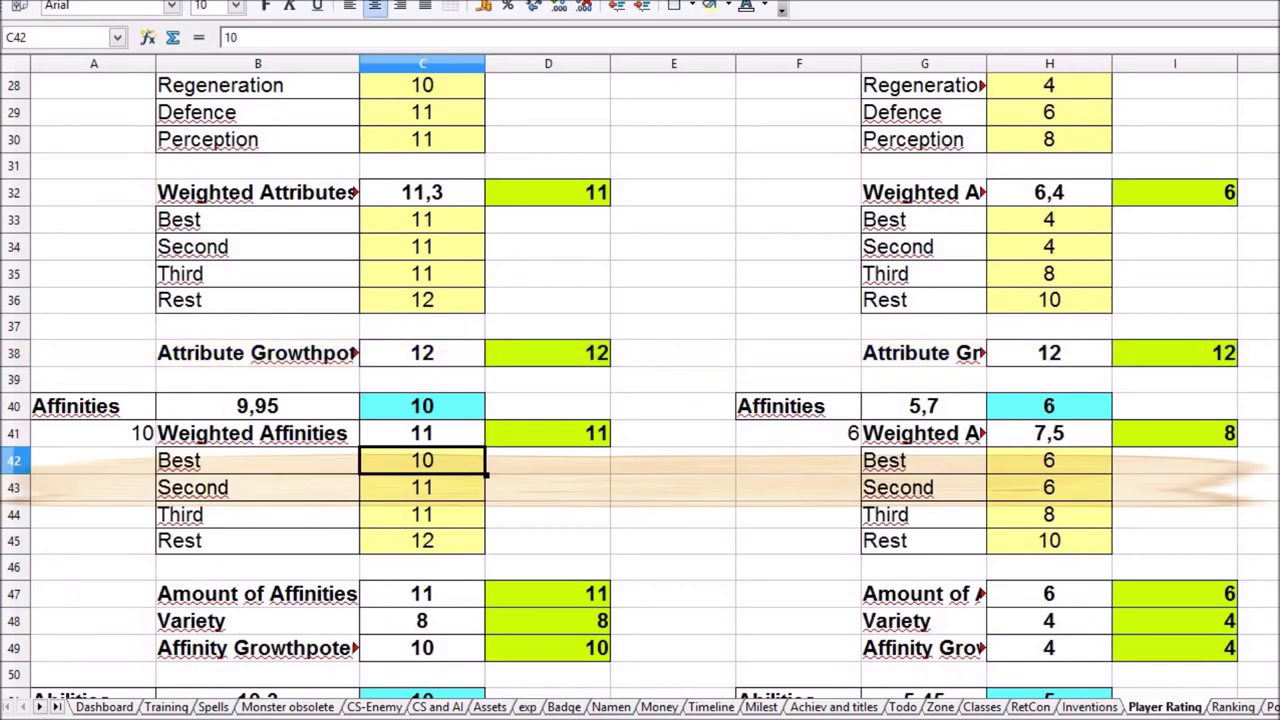
Review the nearby Player Rating scores, then return to the Ranking sheet.
scroll(640, 389, "down", 7)
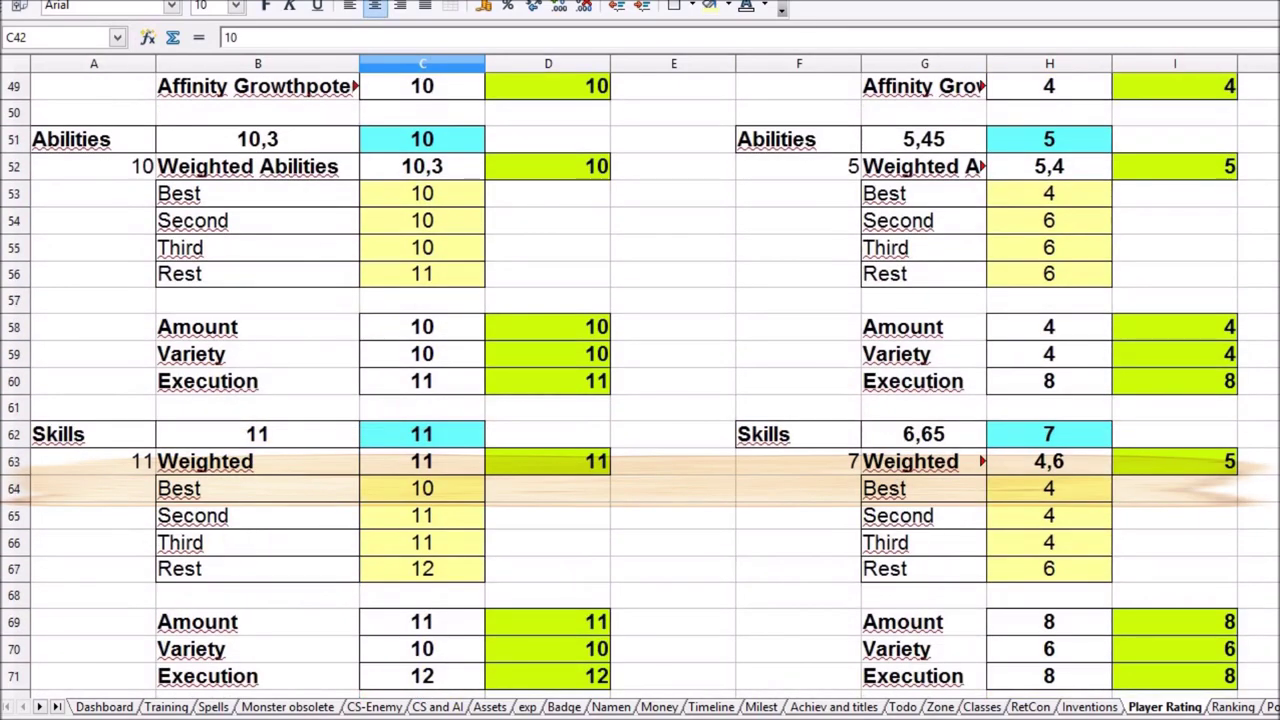
scroll(640, 389, "up", 16)
scroll(444, 374, "down", 12)
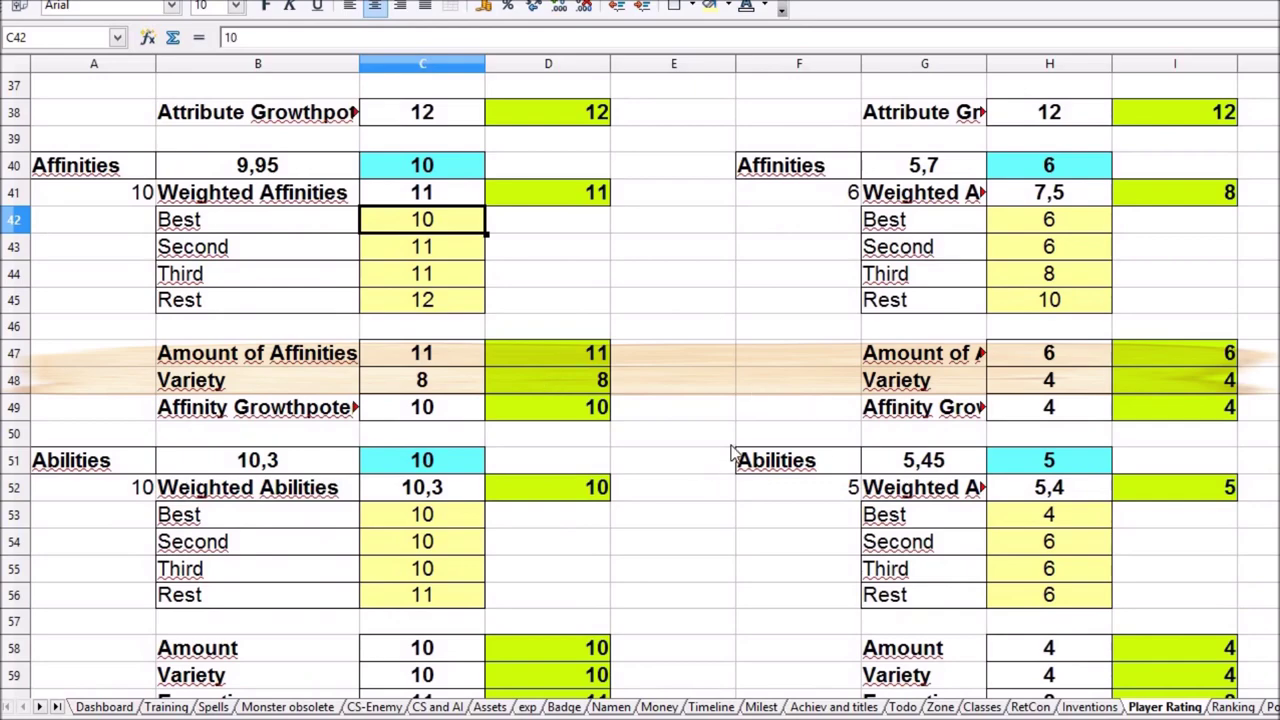
scroll(640, 388, "up", 7)
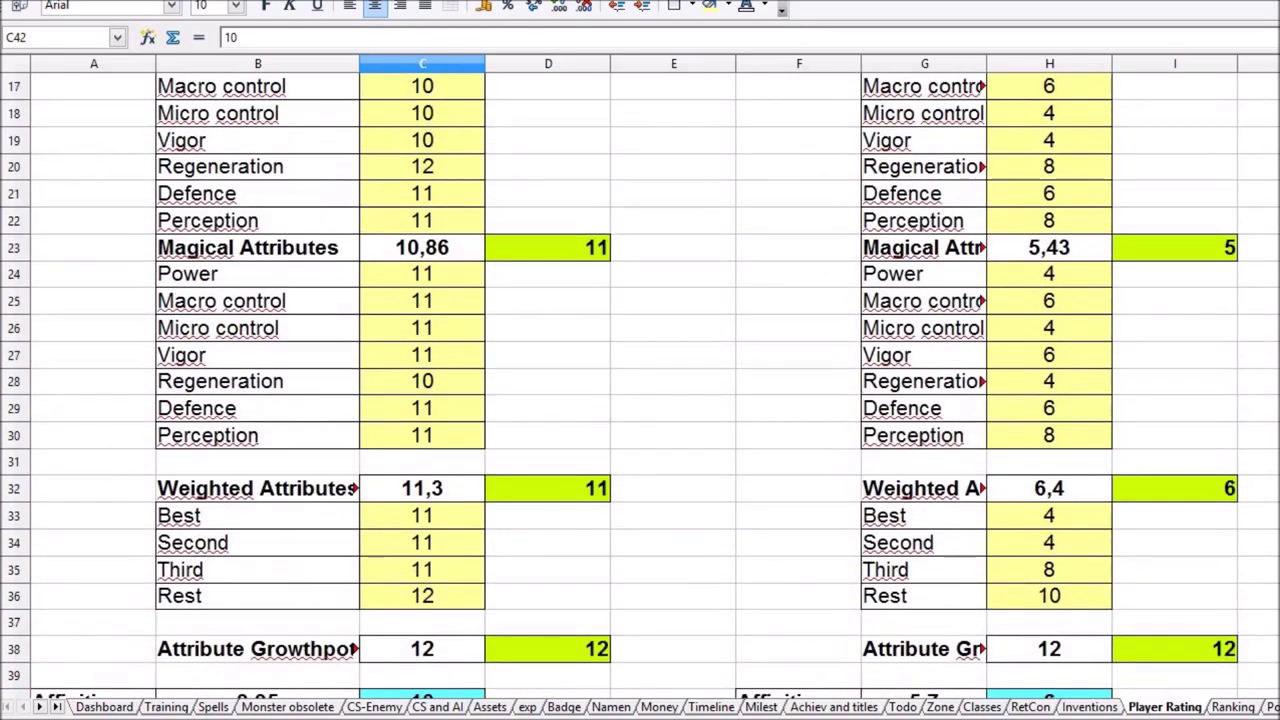
left_click(1234, 707)
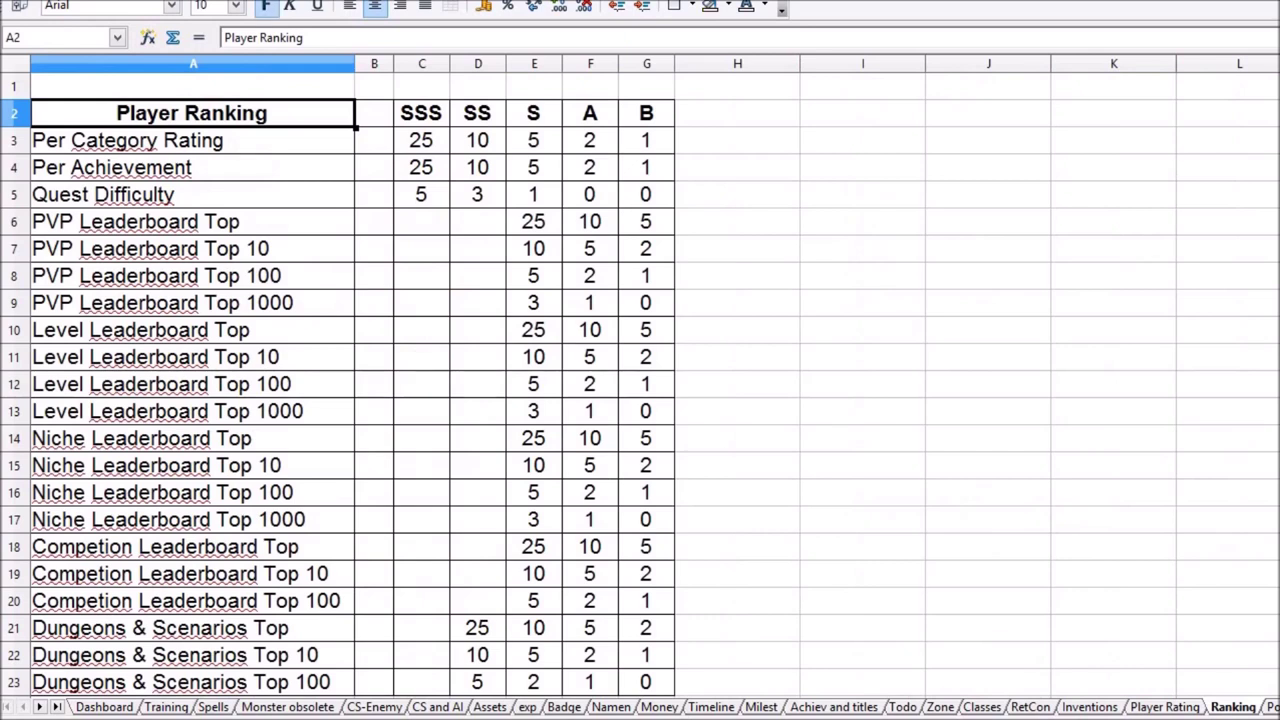
scroll(640, 390, "down", 1)
scroll(640, 390, "up", 1)
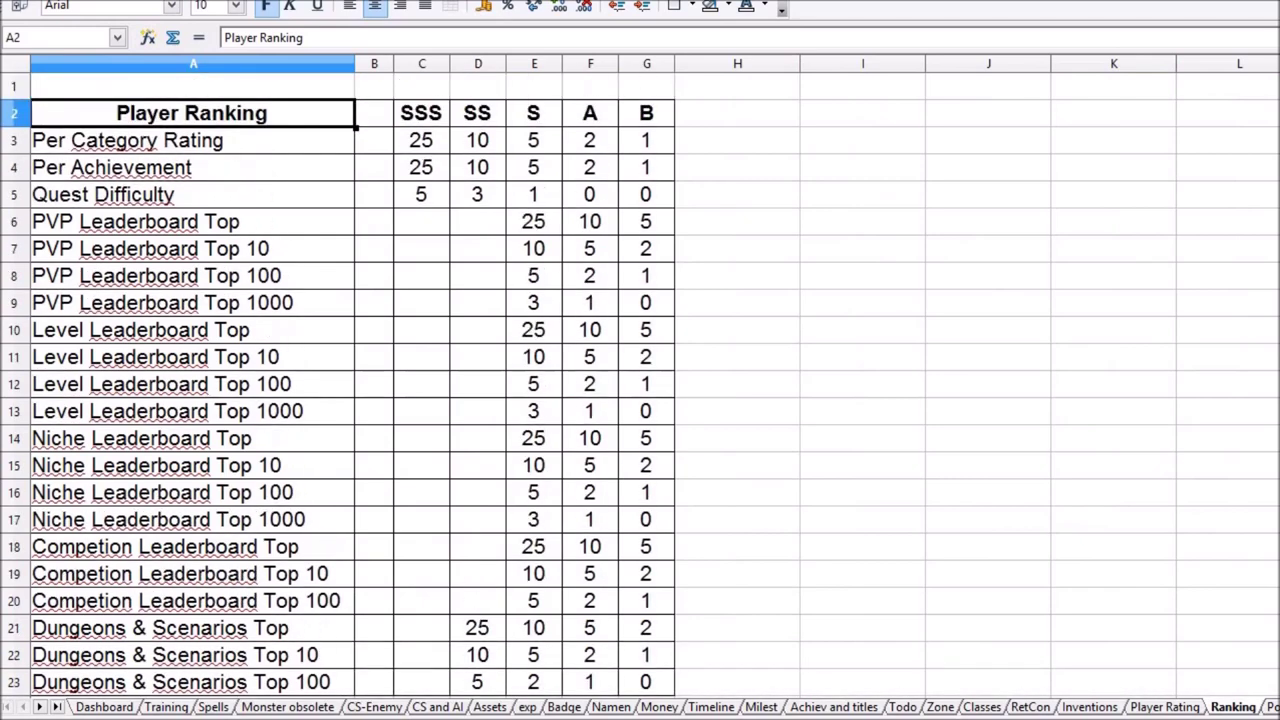
left_click(432, 144)
left_click(155, 145)
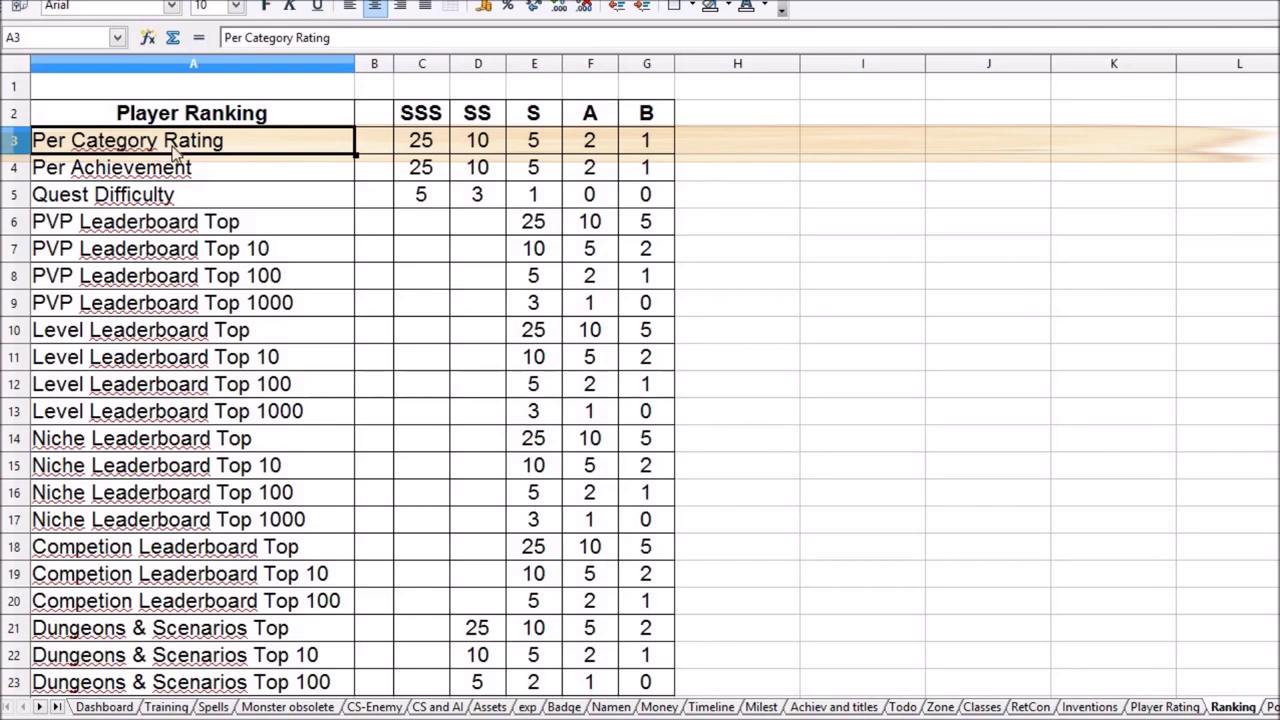
key("Down")
key("Down")
key("Down")
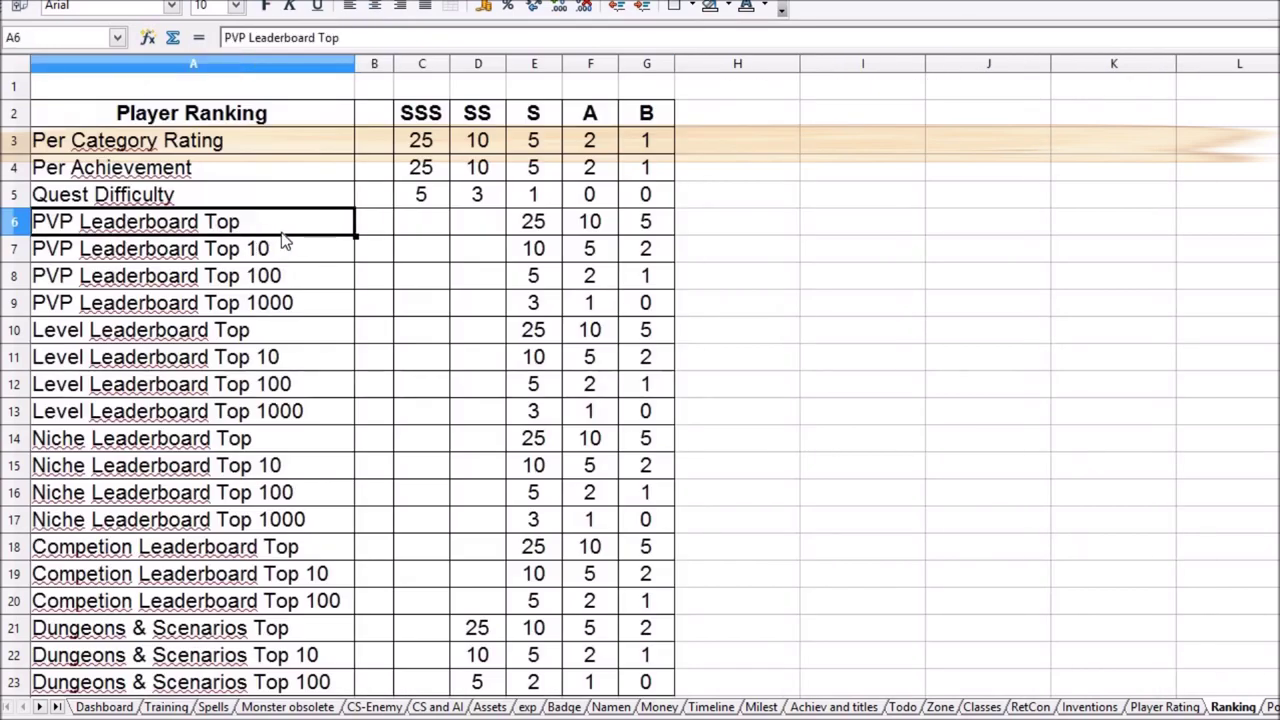
left_click(544, 229)
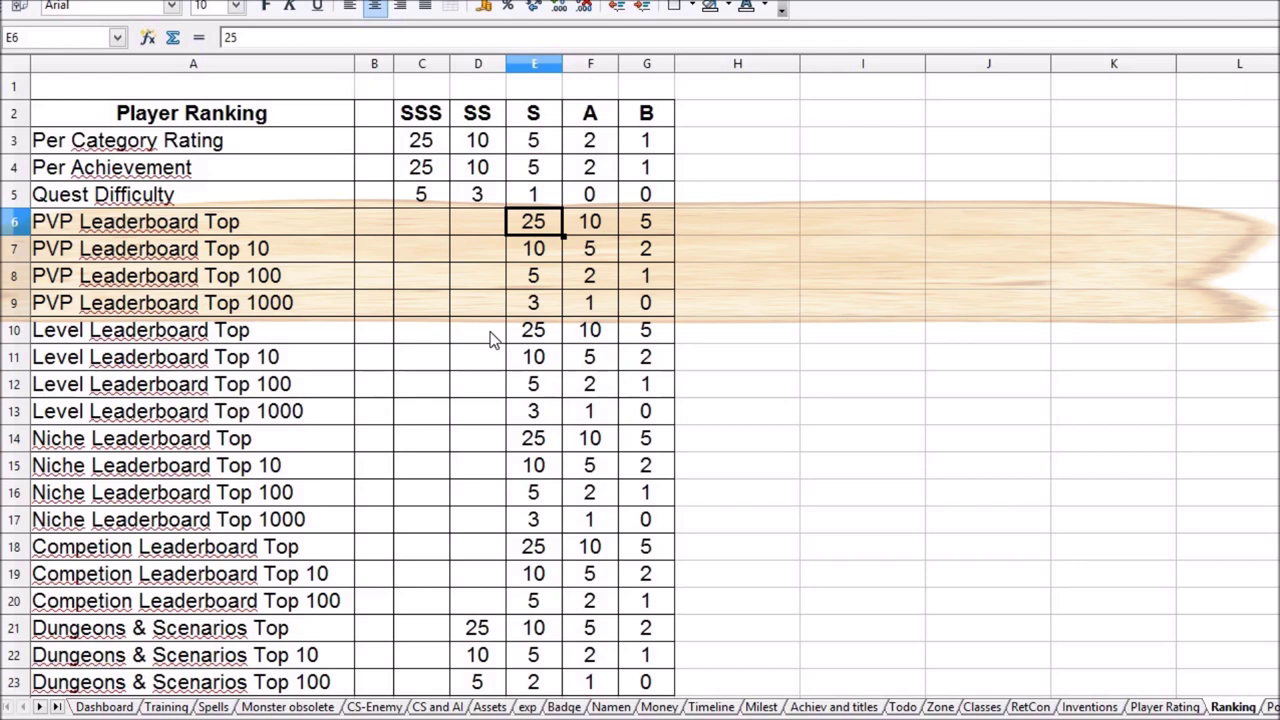
left_click_drag(42, 142, 645, 140)
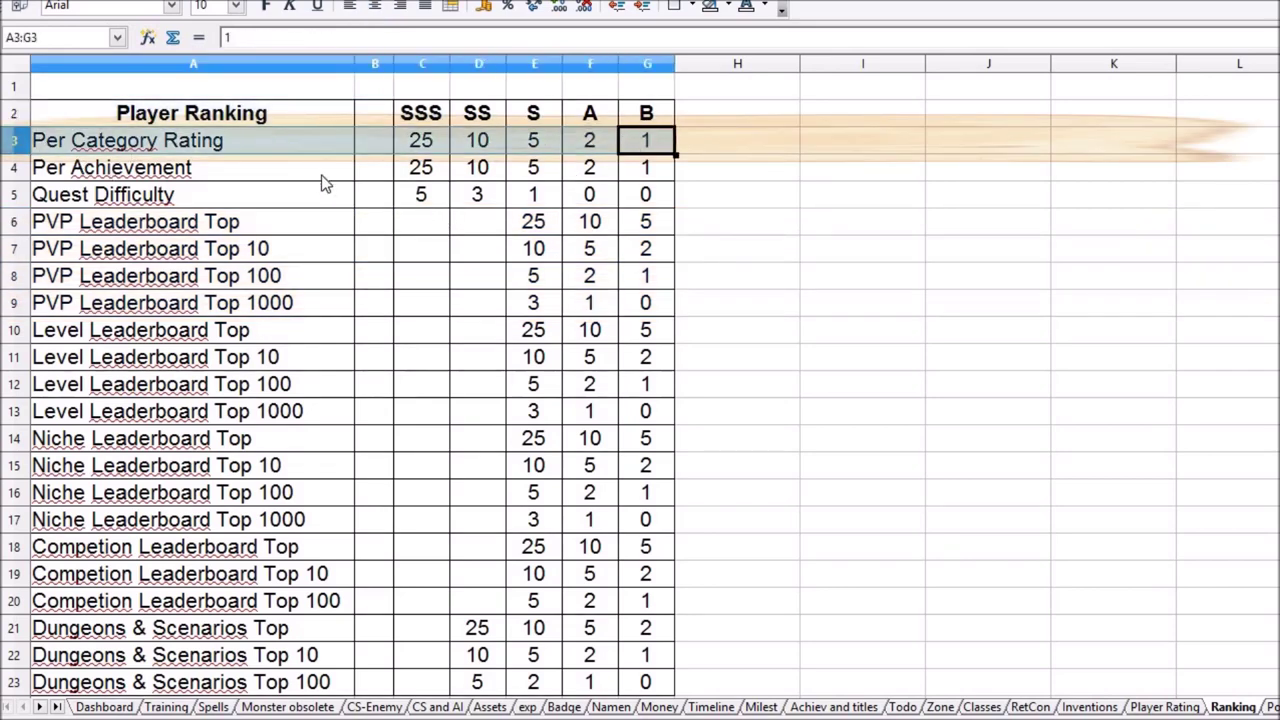
left_click(260, 140)
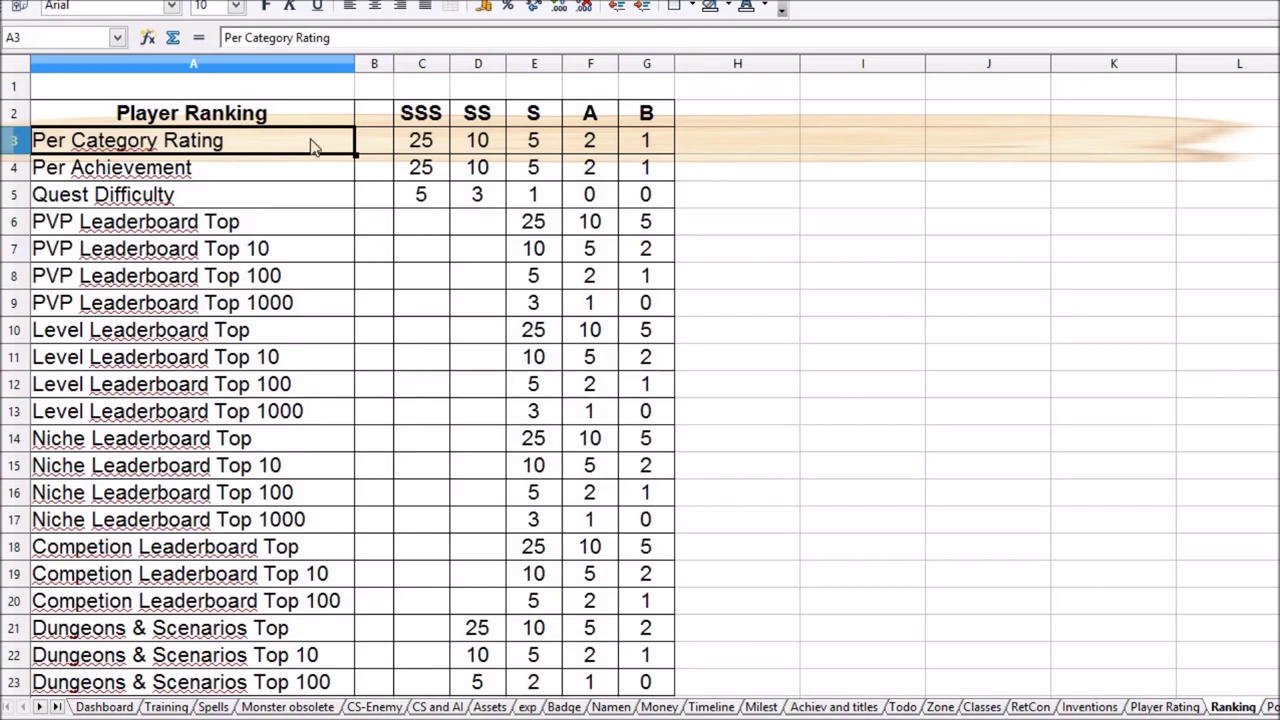
left_click_drag(667, 145, 215, 150)
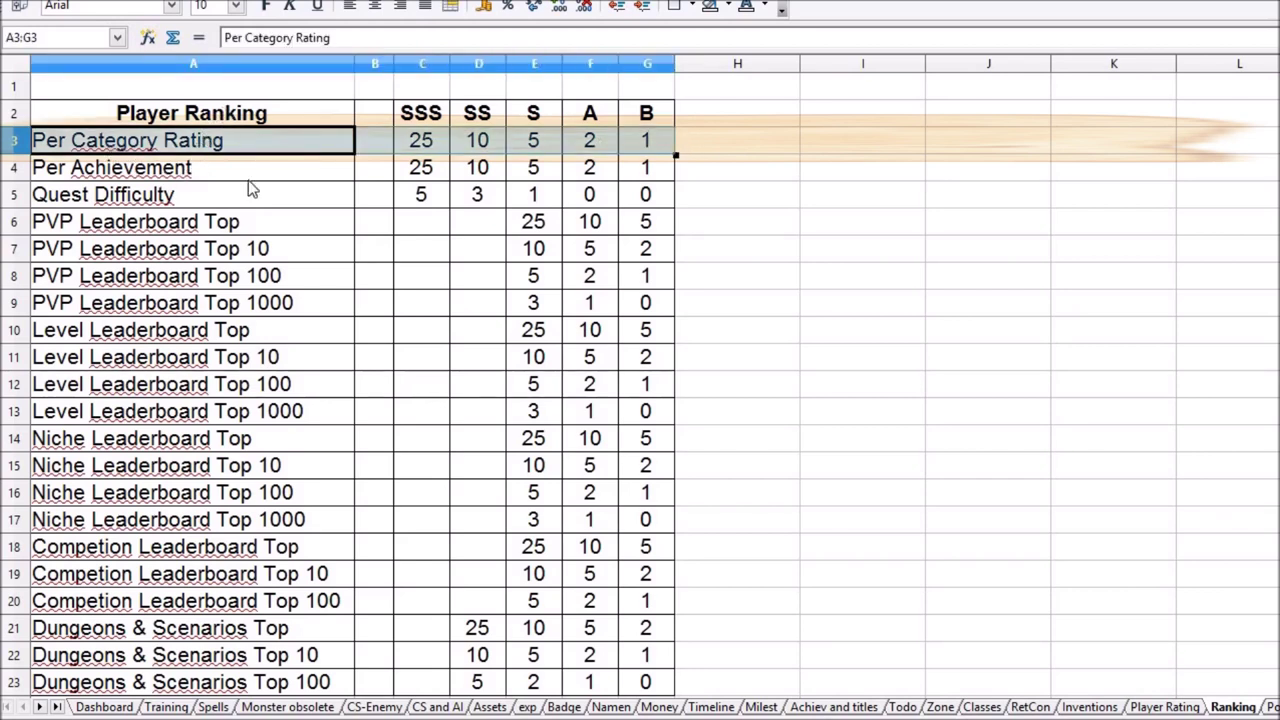
key("Up")
left_click(190, 232)
key("Up")
key("Up")
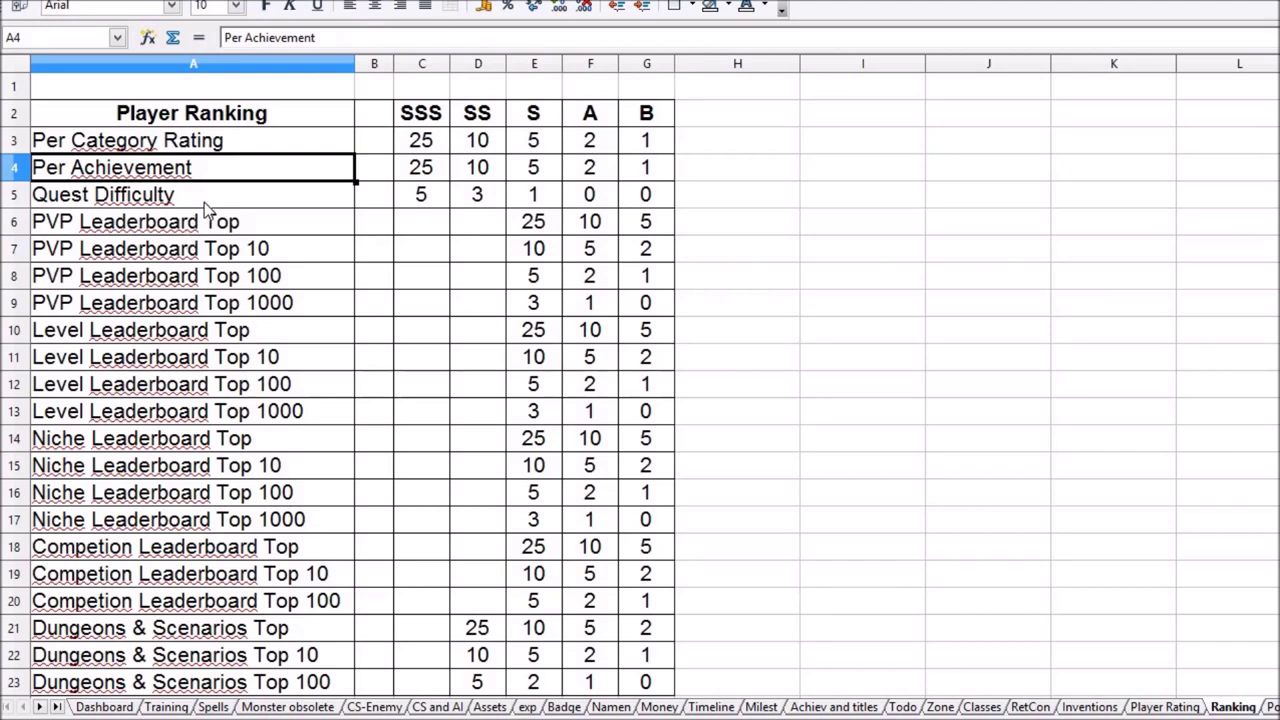
left_click(180, 363)
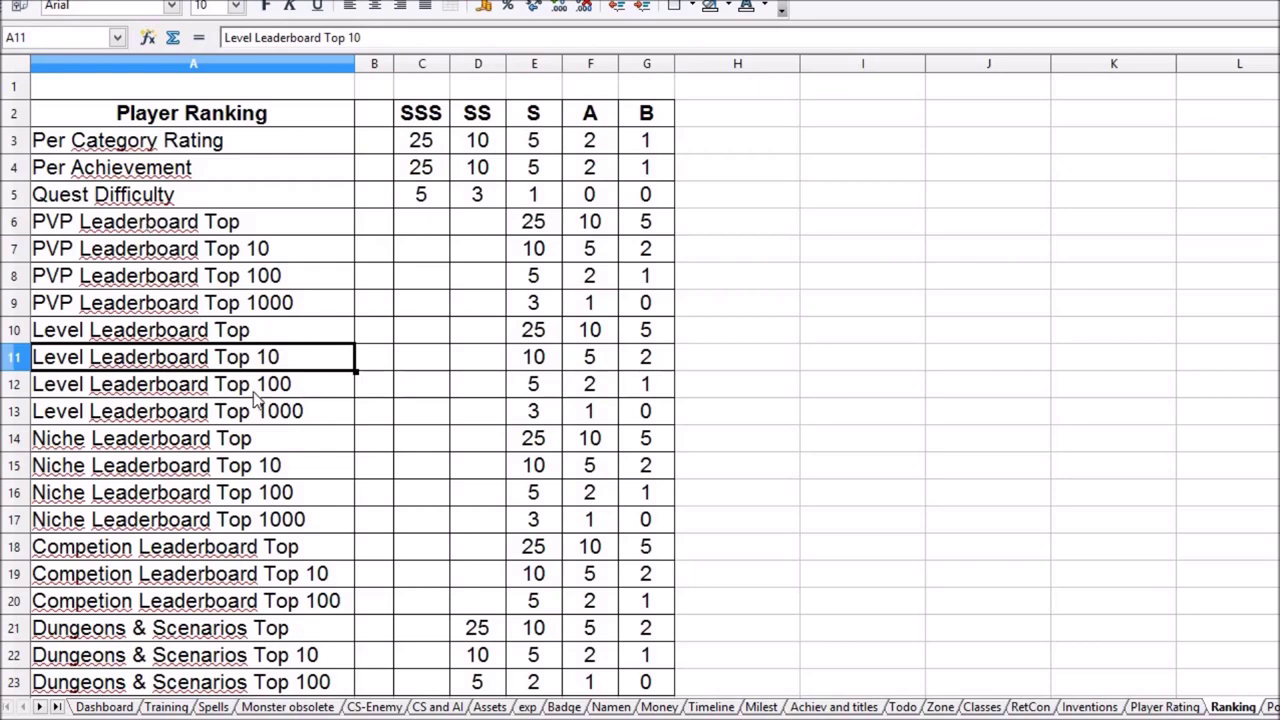
left_click_drag(147, 222, 290, 388)
left_click_drag(313, 470, 610, 520)
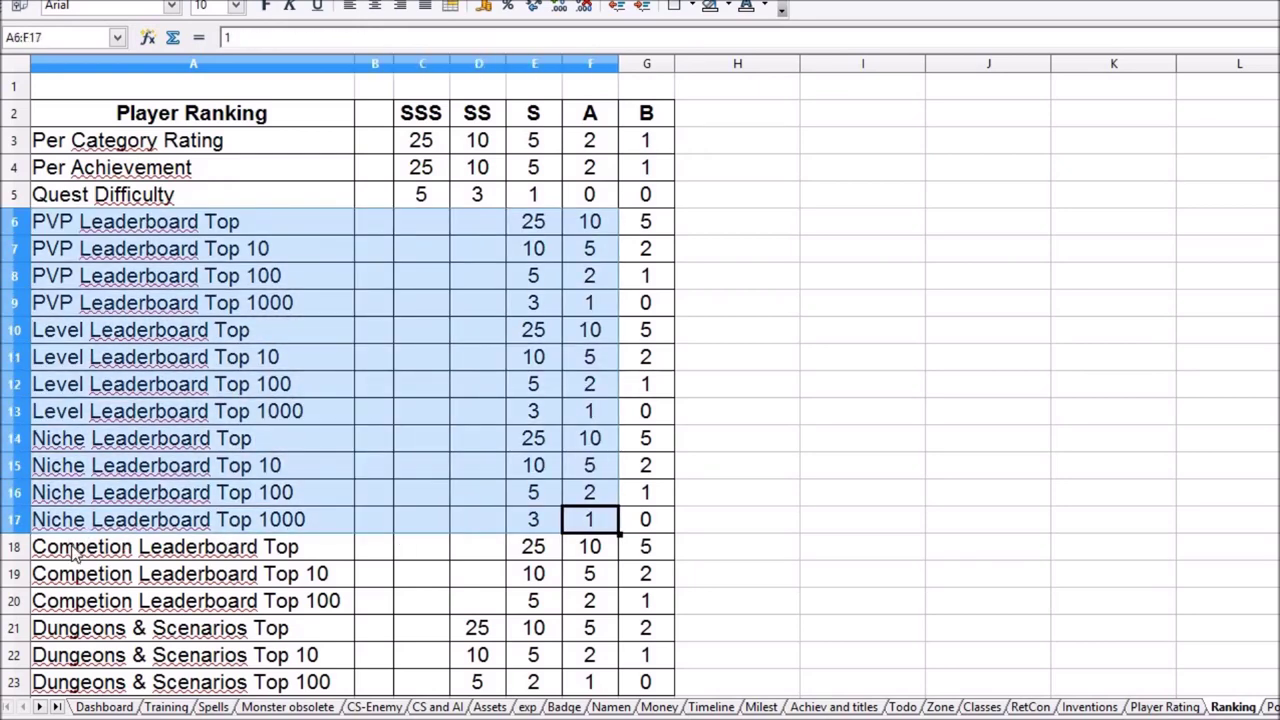
left_click(77, 553)
left_click_drag(400, 612, 645, 600)
left_click(125, 500)
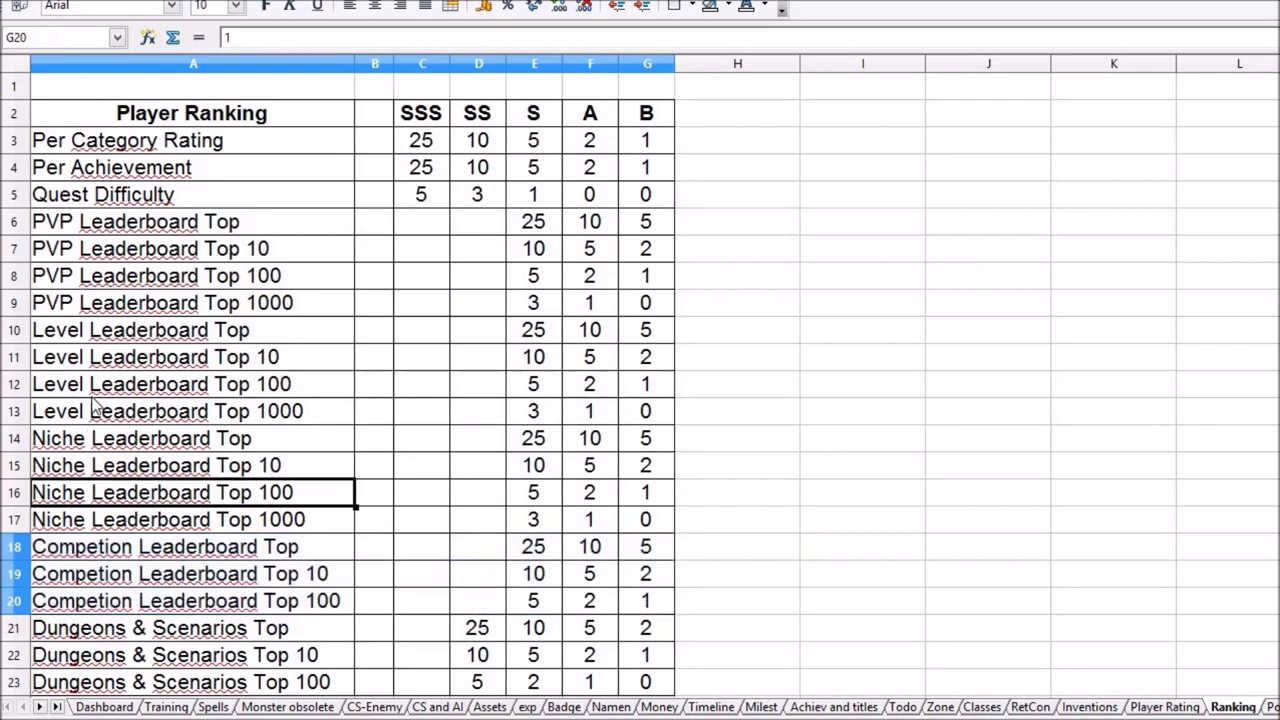
left_click(127, 390)
key("Up")
key("Up")
key("Up")
key("Down")
key("Down")
key("Down")
left_click(136, 487)
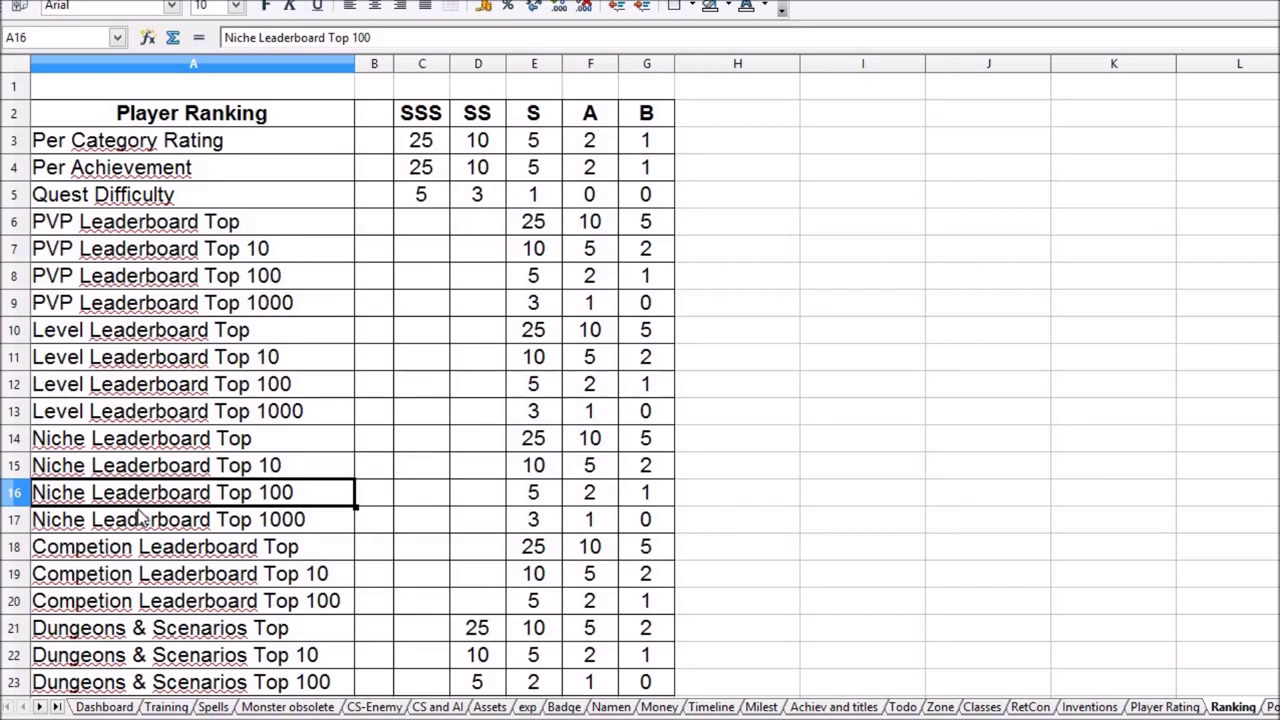
scroll(327, 273, "down", 1)
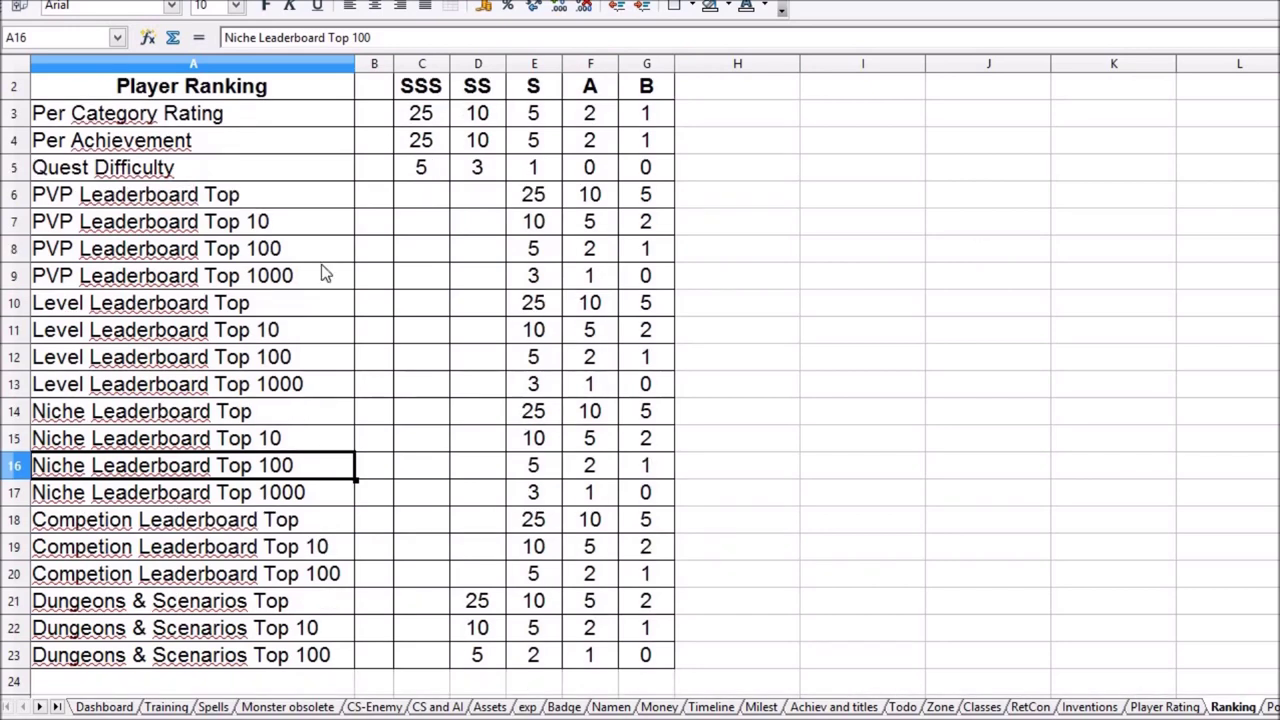
key("Up")
key("Up")
key("Up")
key("Up")
key("Up")
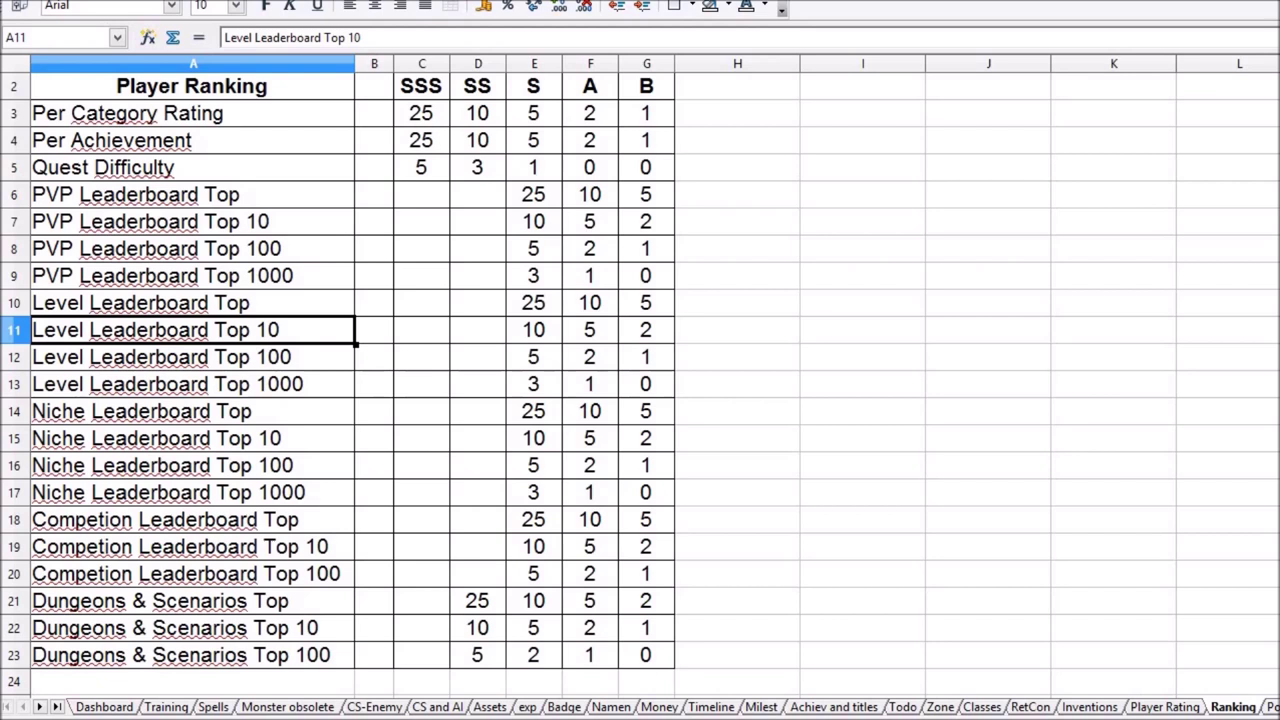
left_click(205, 308)
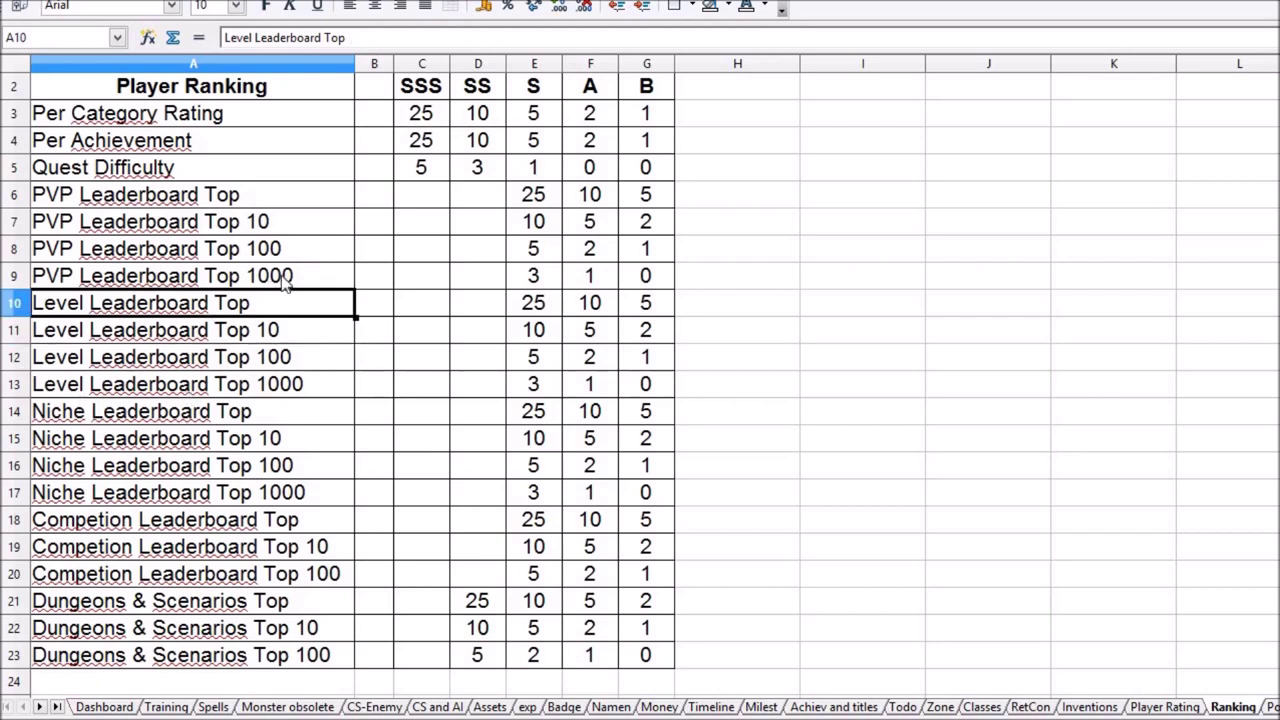
key("Down")
key("Down")
key("Down")
key("Down")
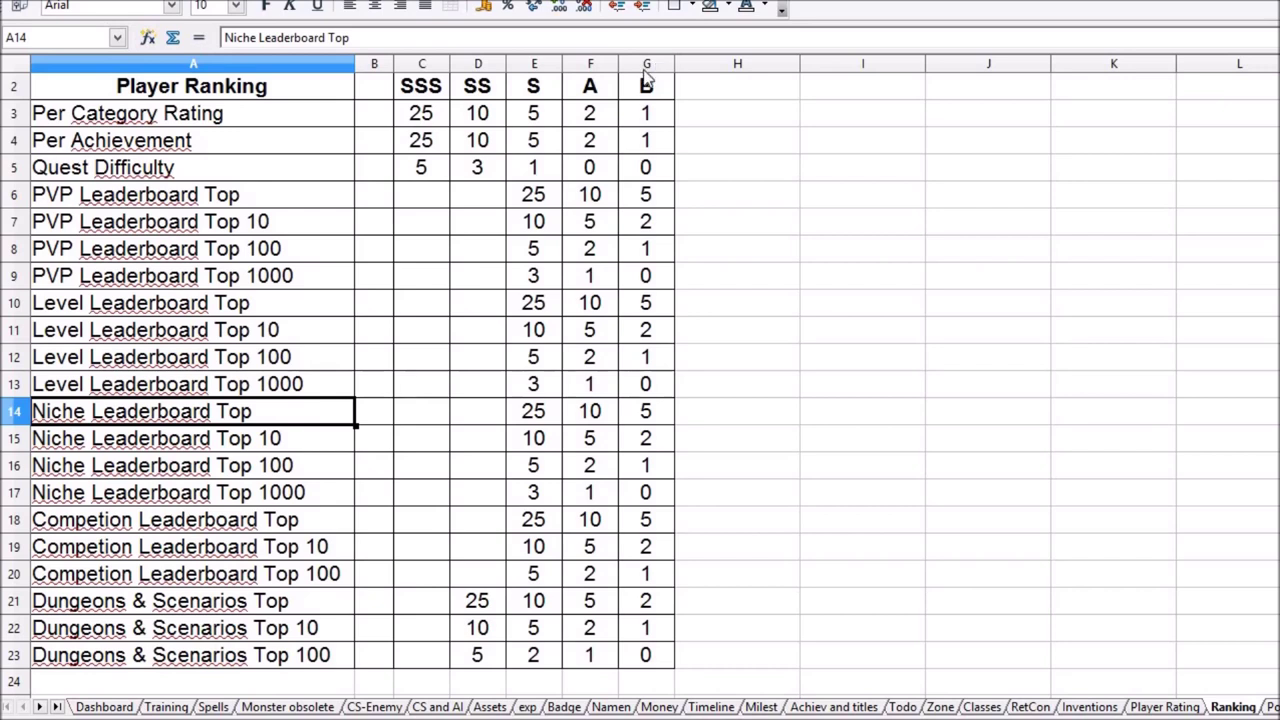
key("Down")
left_click_drag(205, 413, 660, 528)
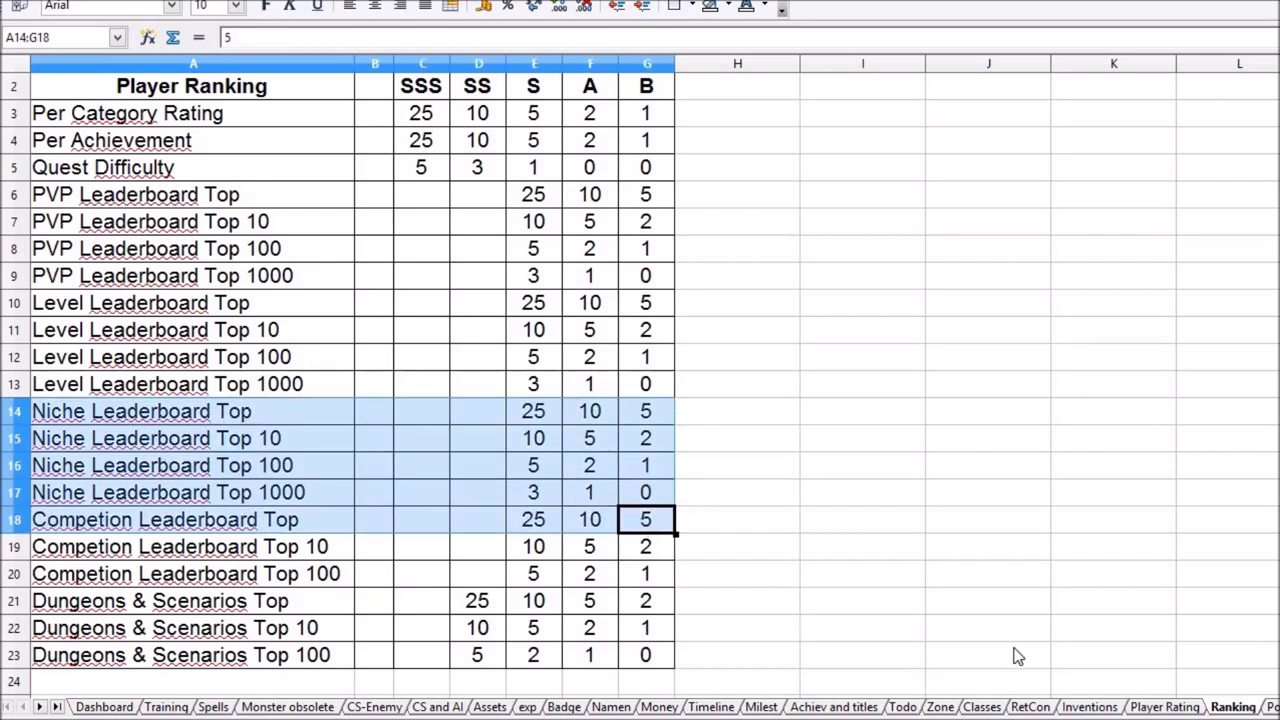
scroll(630, 506, "up", 1)
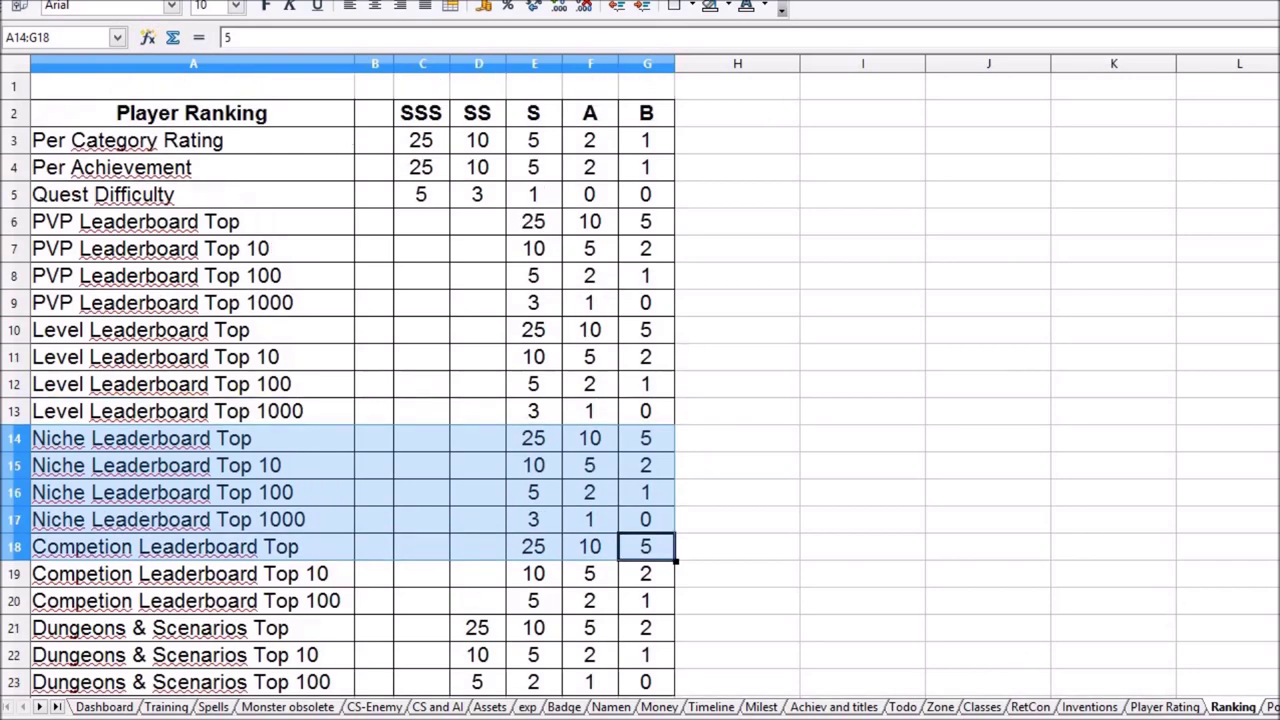
scroll(340, 400, "down", 9)
scroll(340, 400, "up", 2)
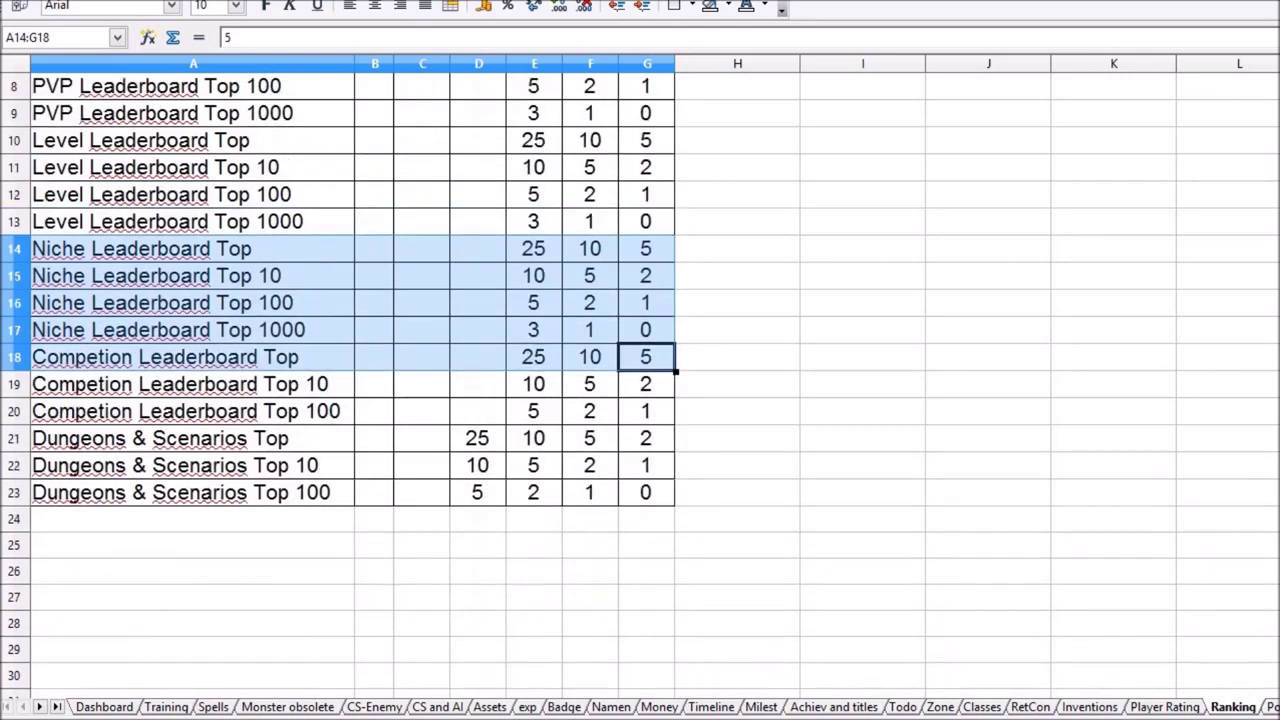
scroll(340, 400, "up", 7)
scroll(340, 400, "down", 3)
scroll(640, 380, "right", 9)
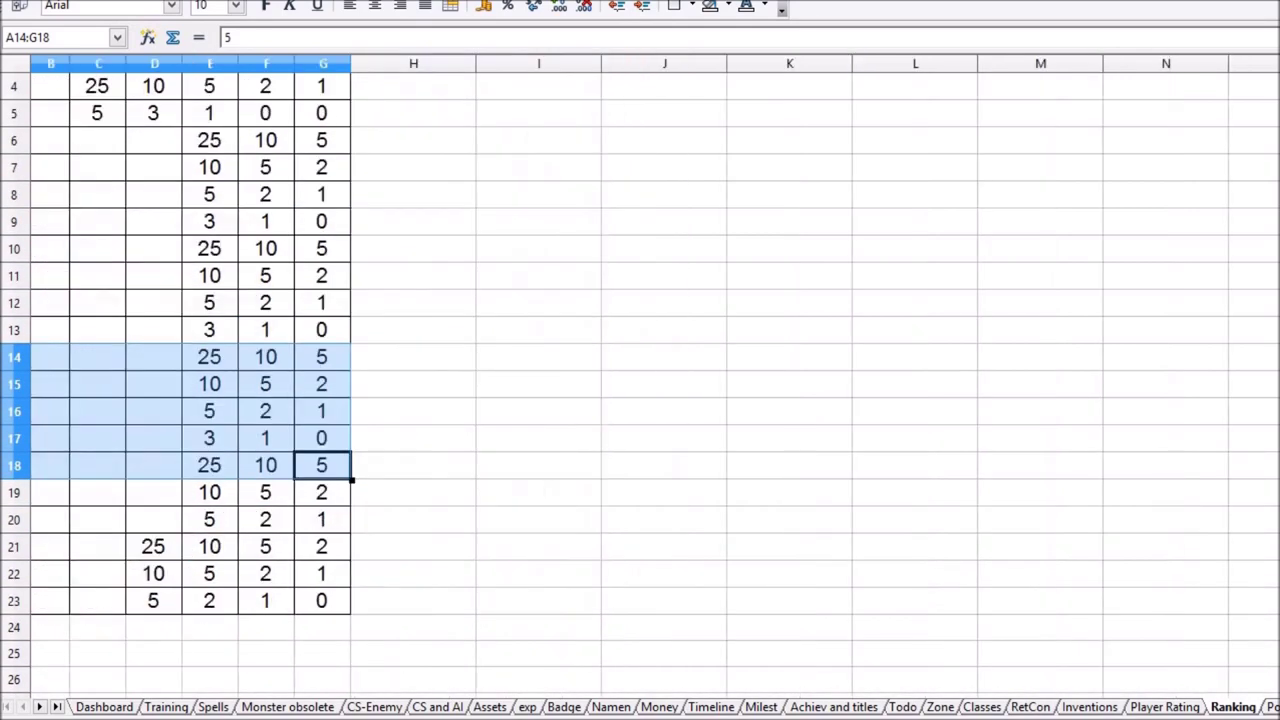
scroll(640, 380, "up", 3)
scroll(640, 380, "right", 2)
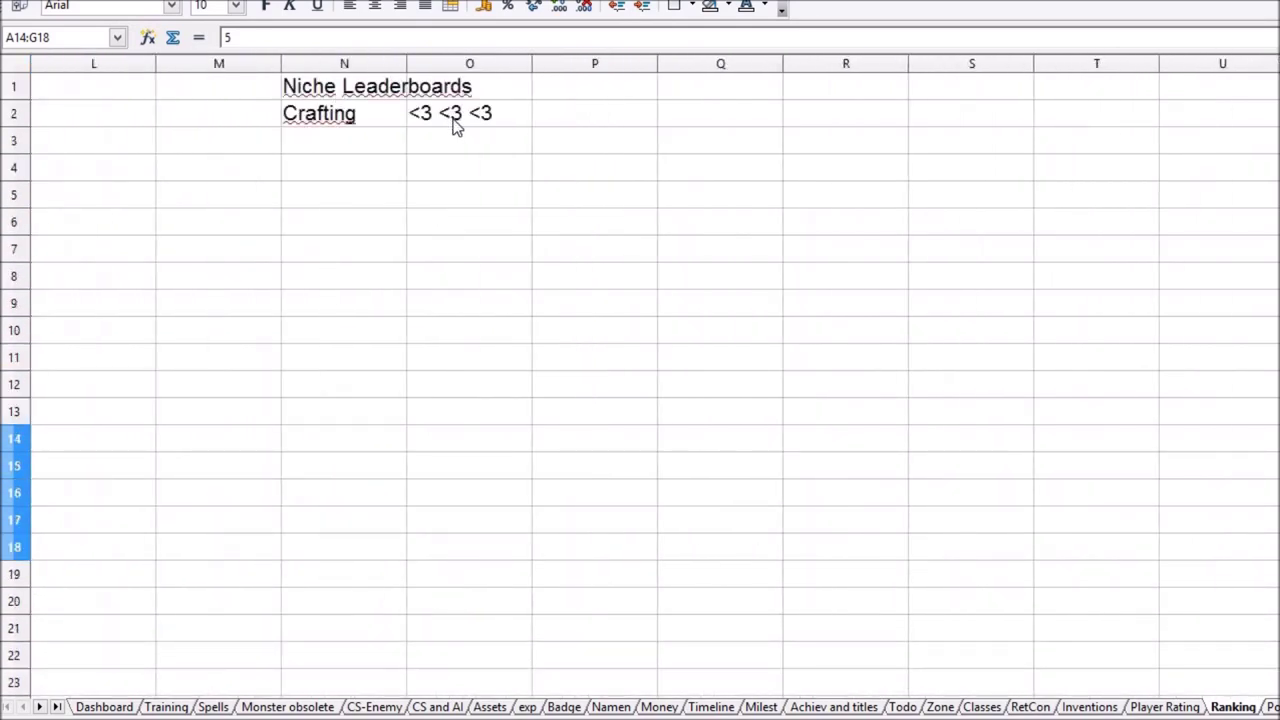
left_click_drag(334, 90, 468, 116)
left_click(376, 230)
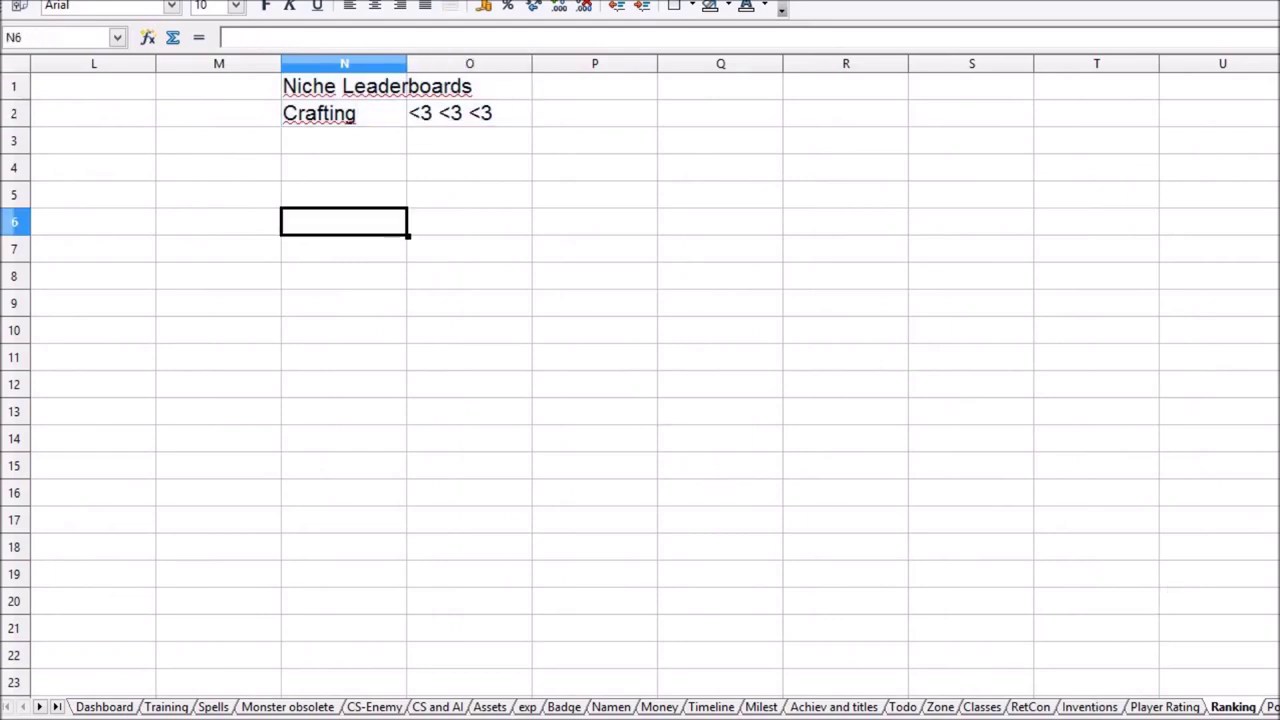
scroll(278, 593, "left", 11)
scroll(278, 593, "down", 2)
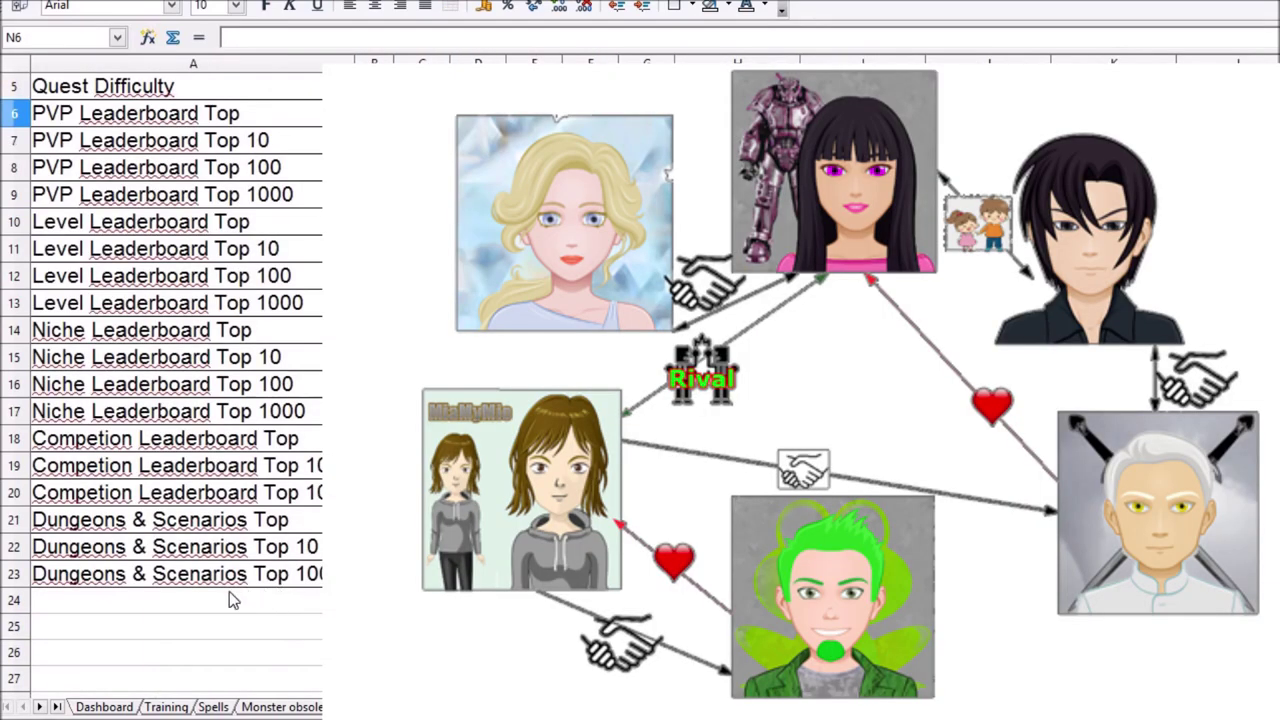
left_click(316, 550)
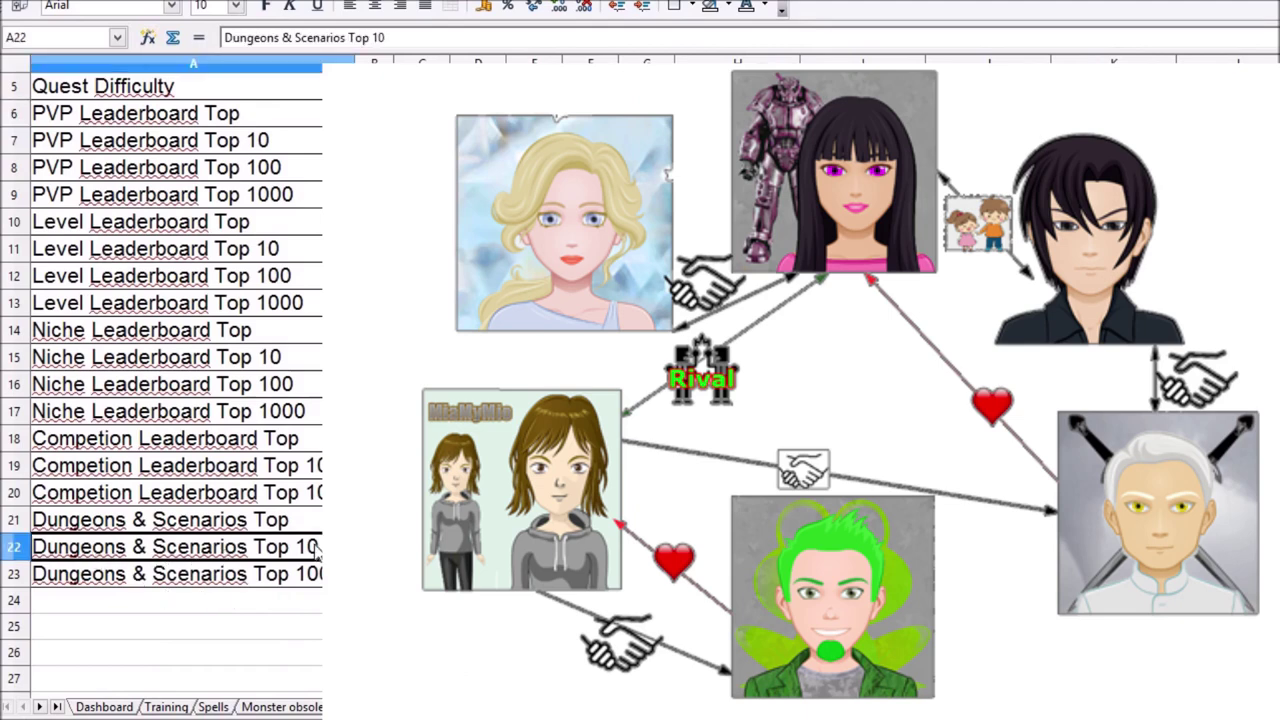
left_click_drag(297, 524, 640, 528)
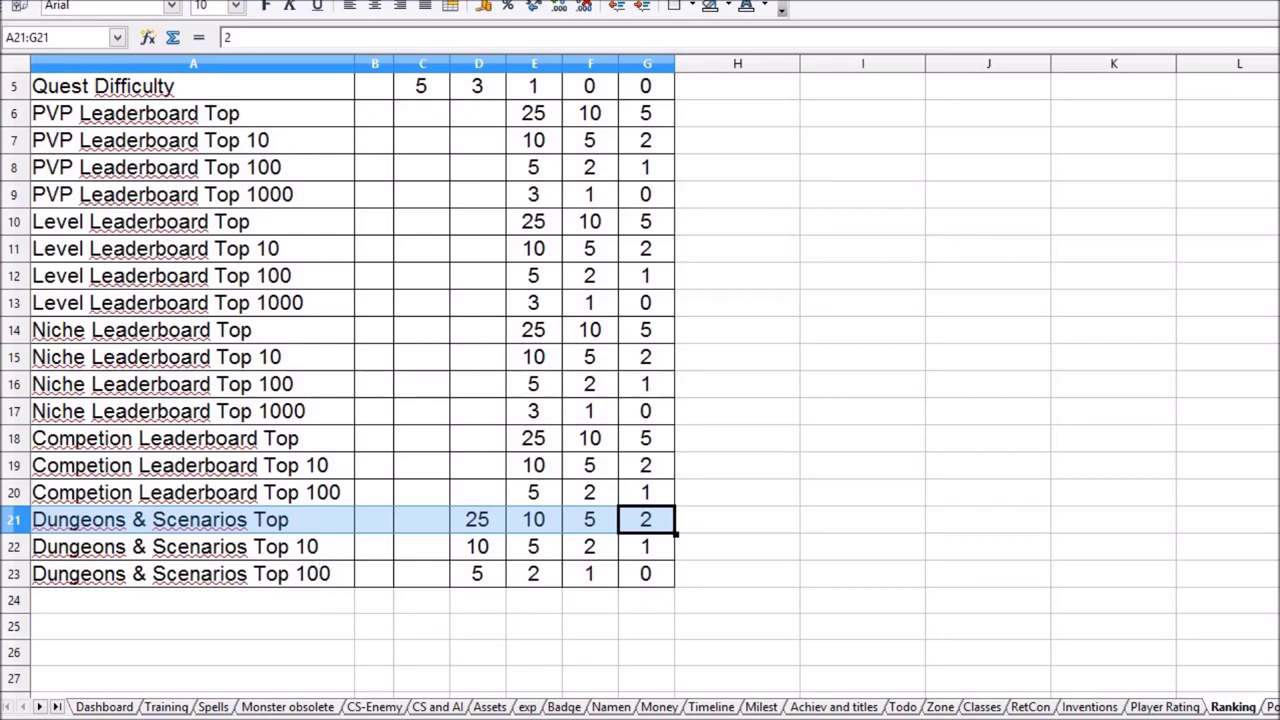
scroll(1256, 459, "up", 1)
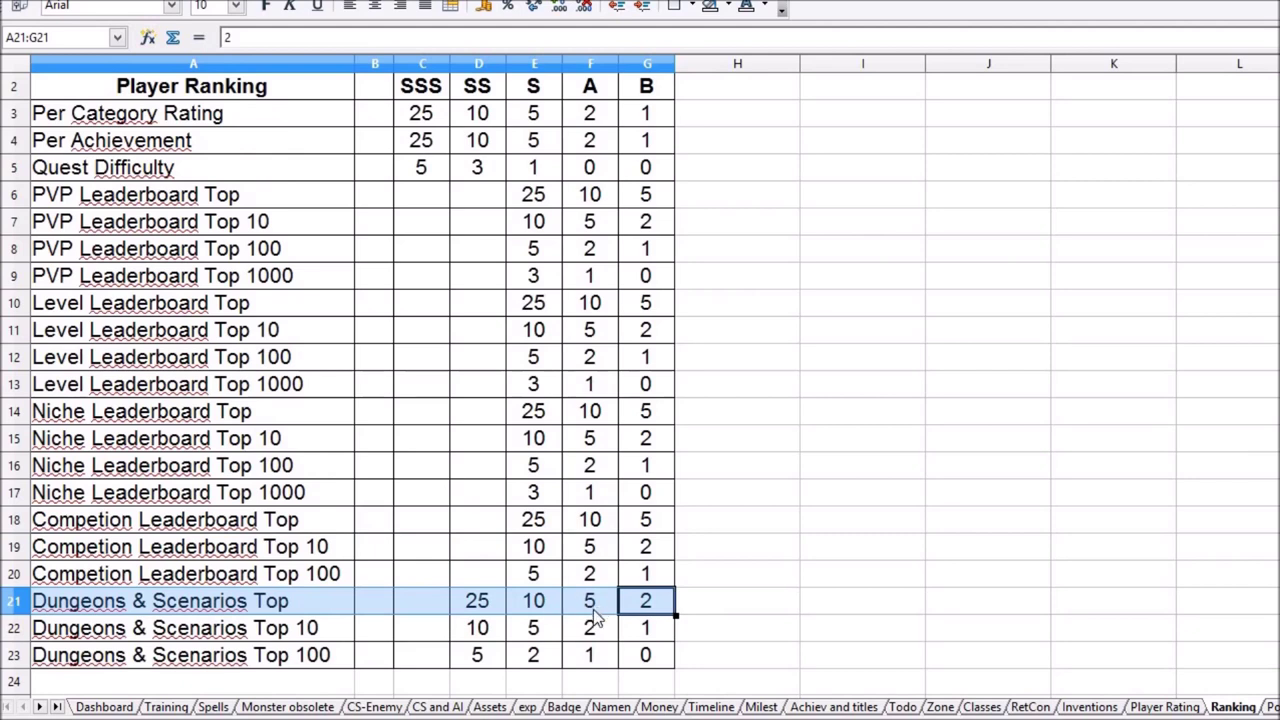
left_click(545, 605)
key("Right")
left_click(543, 609)
key("Right")
key("Left")
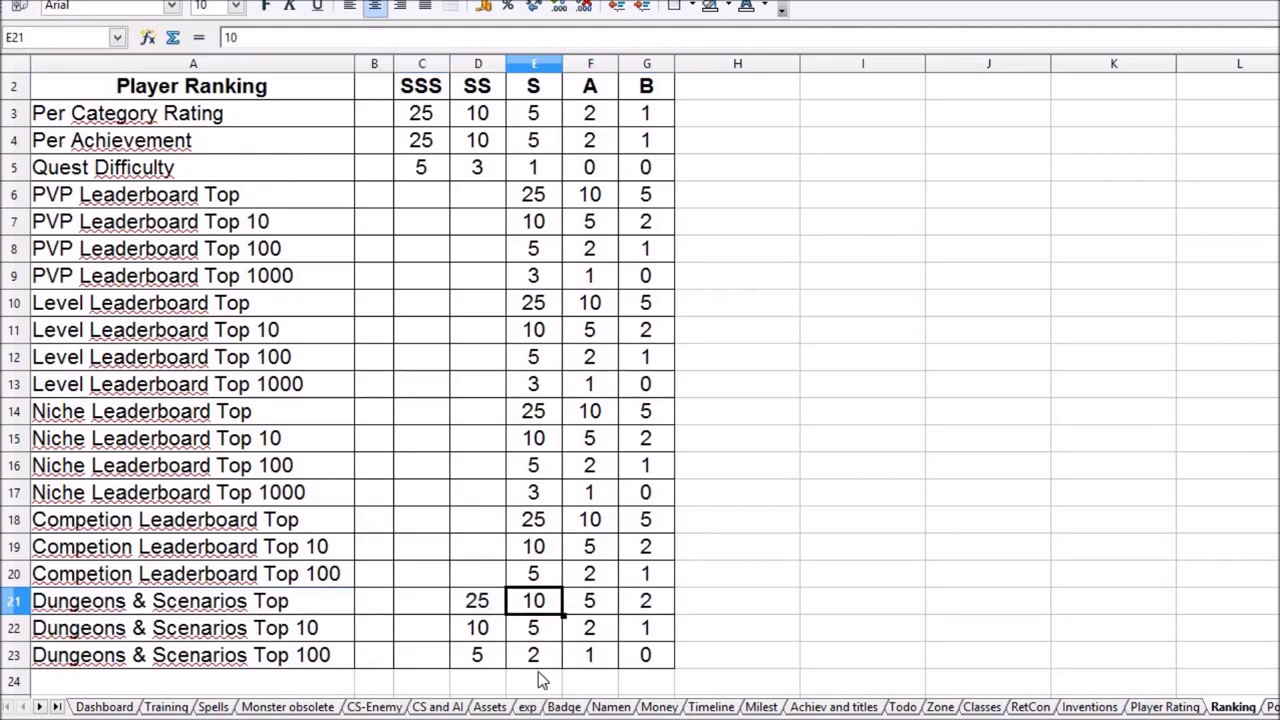
left_click(477, 600)
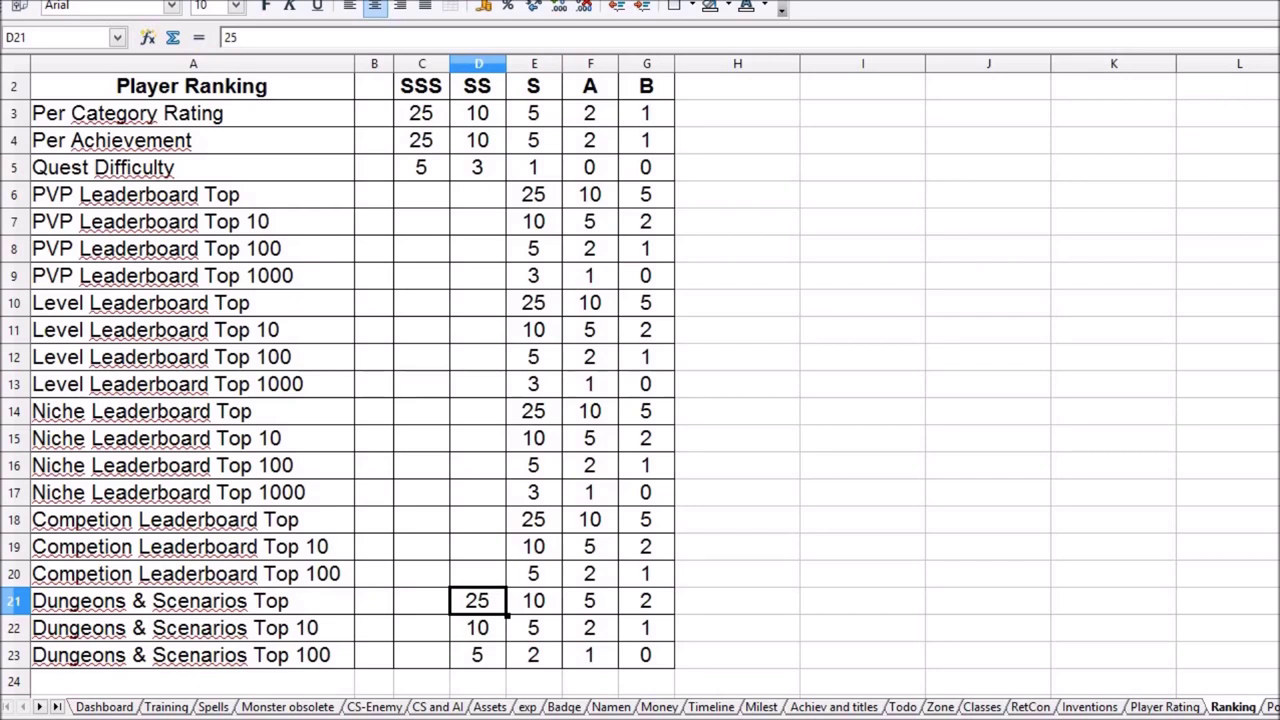
scroll(338, 386, "up", 1)
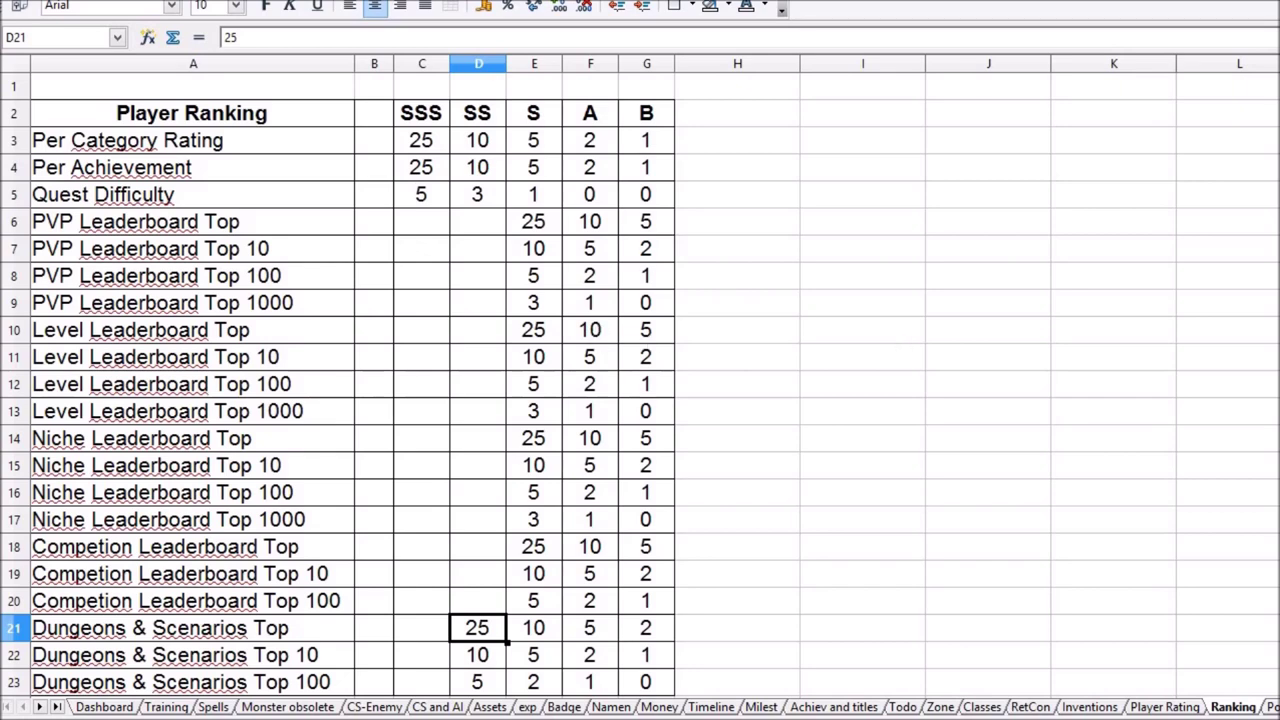
scroll(640, 386, "down", 8)
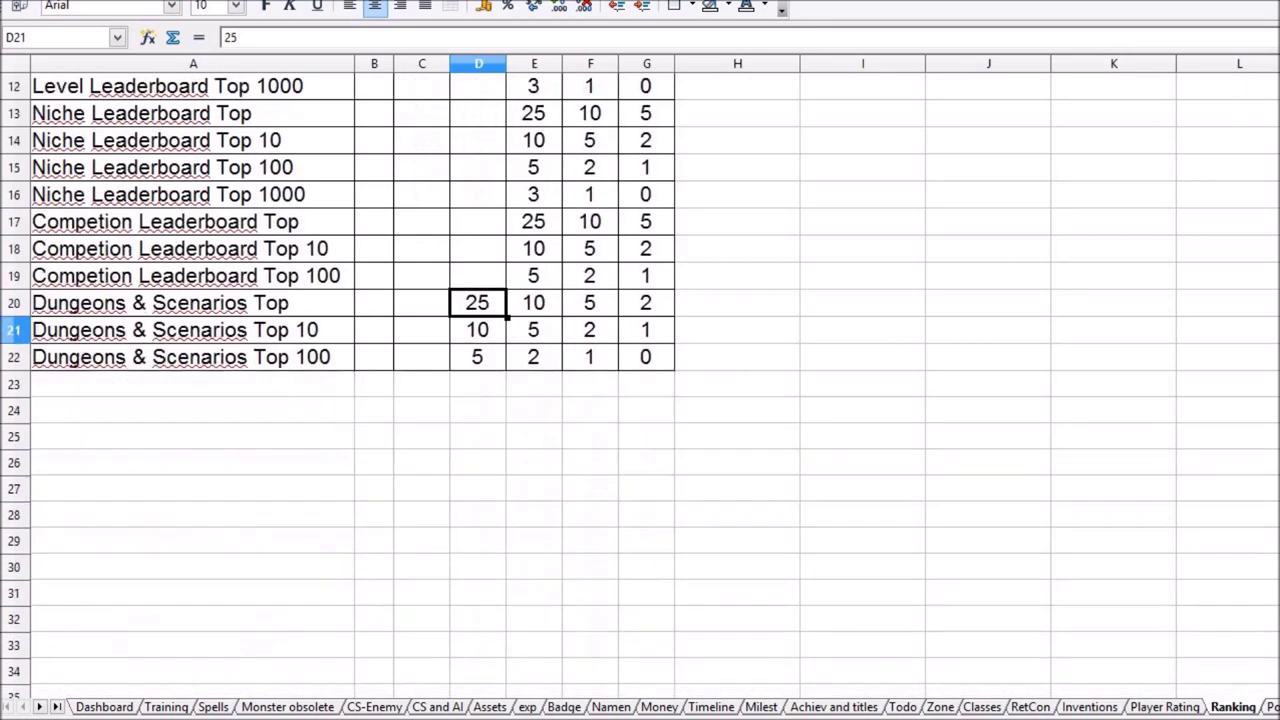
scroll(640, 386, "down", 6)
scroll(640, 386, "up", 15)
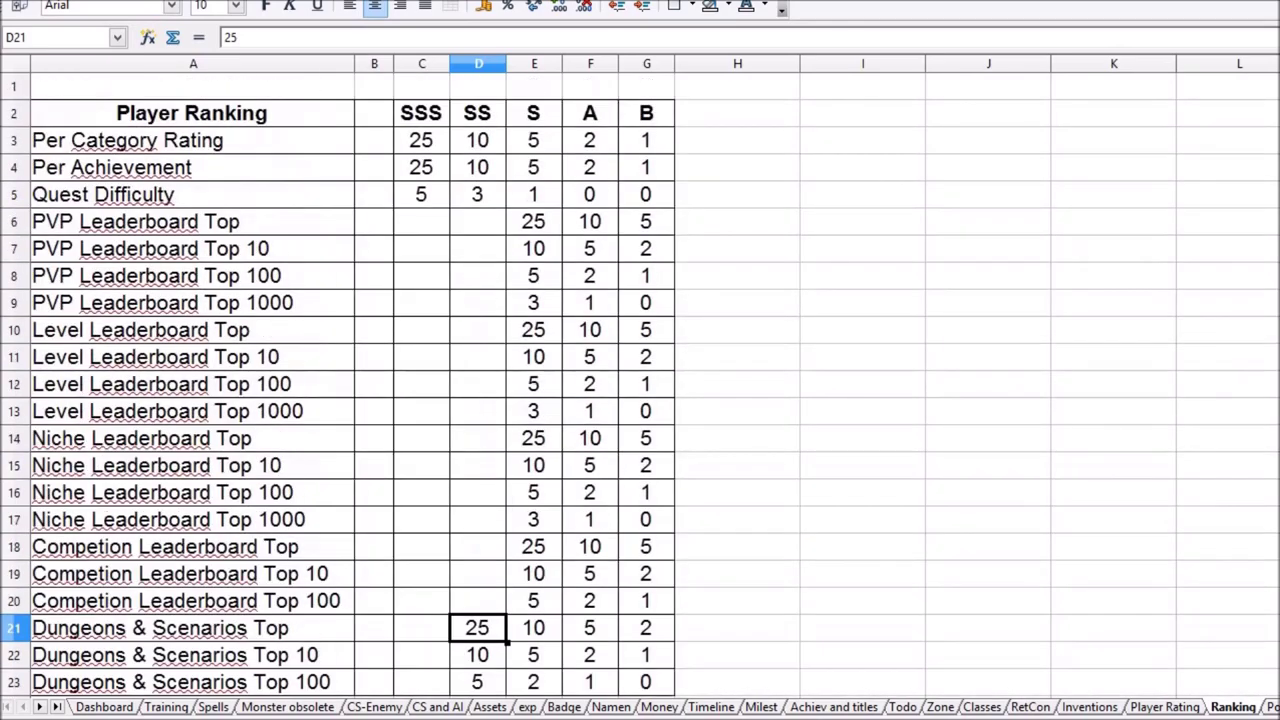
scroll(640, 386, "down", 2)
scroll(640, 386, "up", 3)
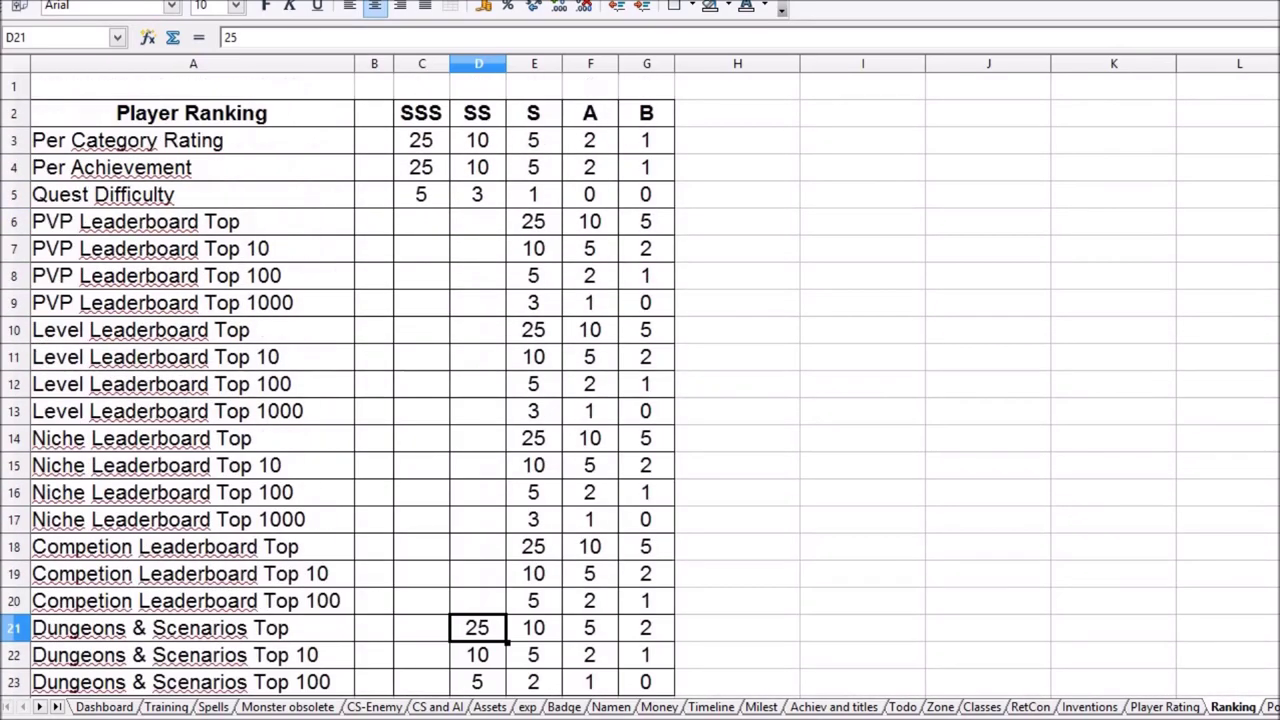